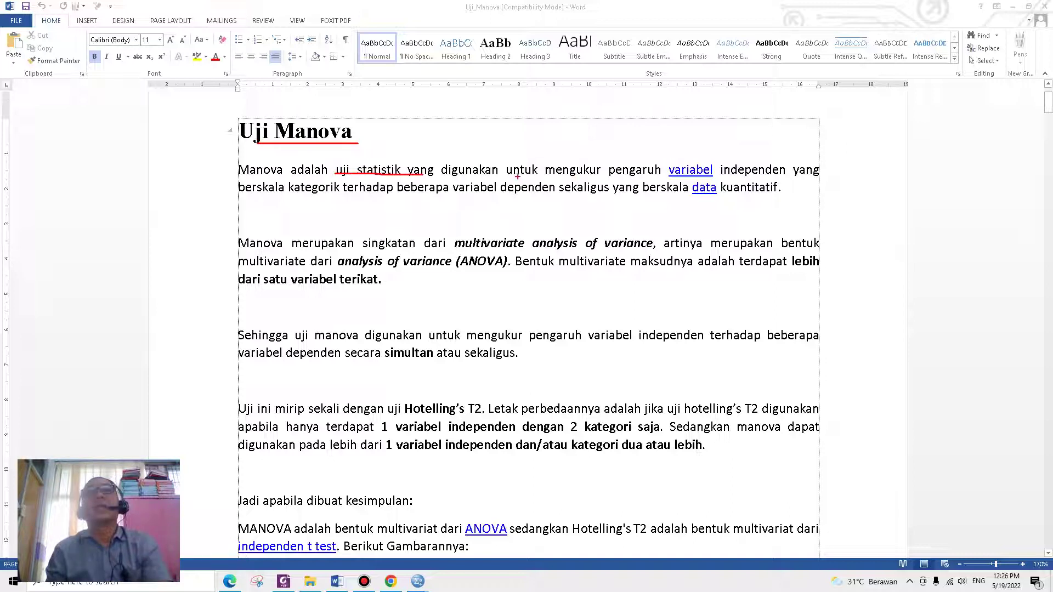
# Underline the key phrases in the first two paragraphs under Uji Manova with the red screen pen, and clear the marks.
pyautogui.moveTo(517, 176); pyautogui.dragTo(815, 179)
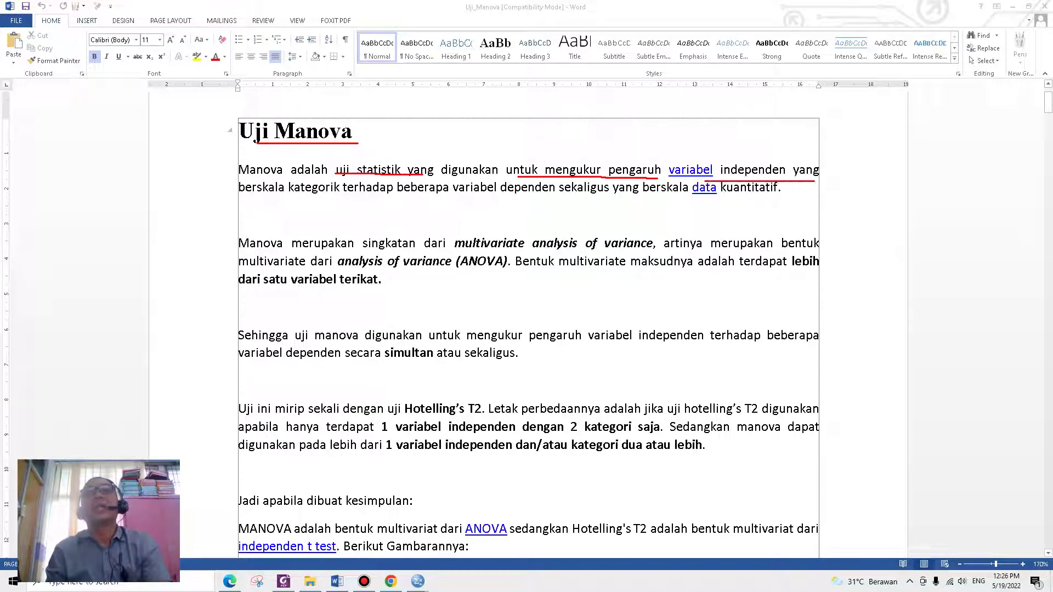
pyautogui.moveTo(235, 193); pyautogui.dragTo(350, 203)
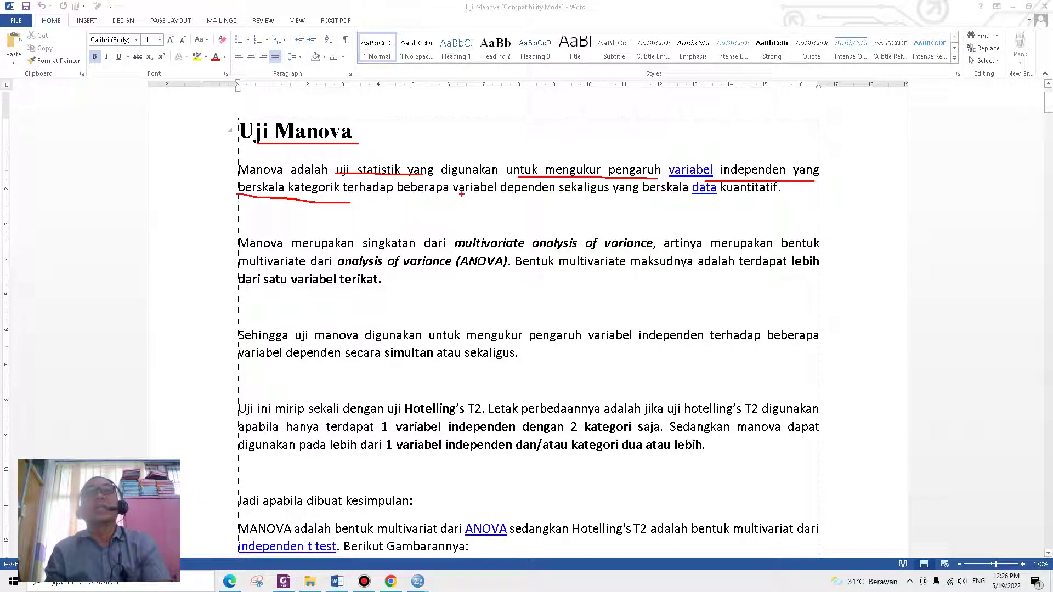
pyautogui.moveTo(460, 193); pyautogui.dragTo(735, 198)
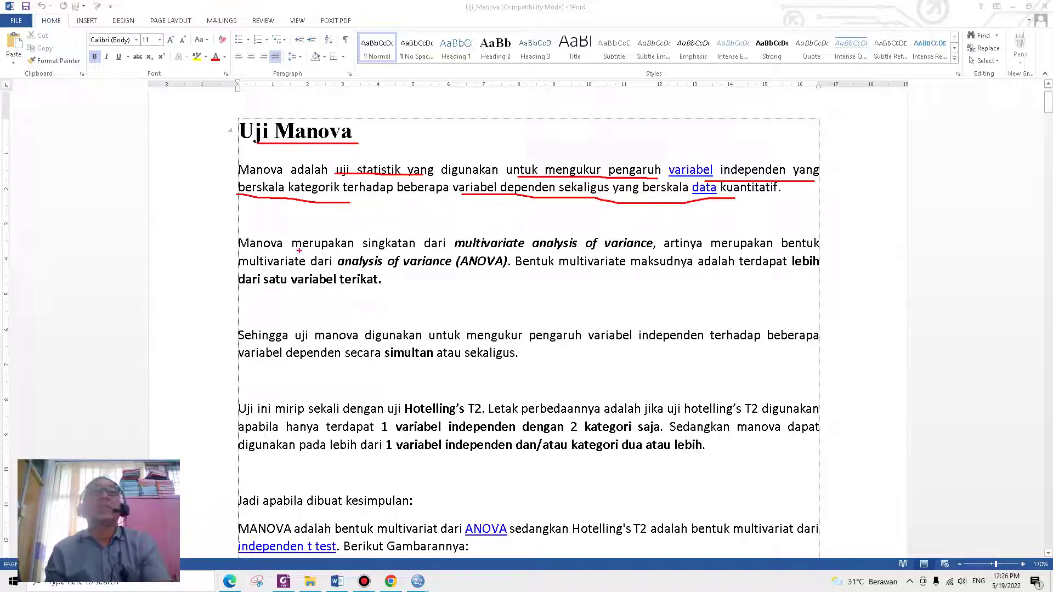
pyautogui.moveTo(298, 250); pyautogui.dragTo(388, 256)
pyautogui.moveTo(456, 256); pyautogui.dragTo(627, 252)
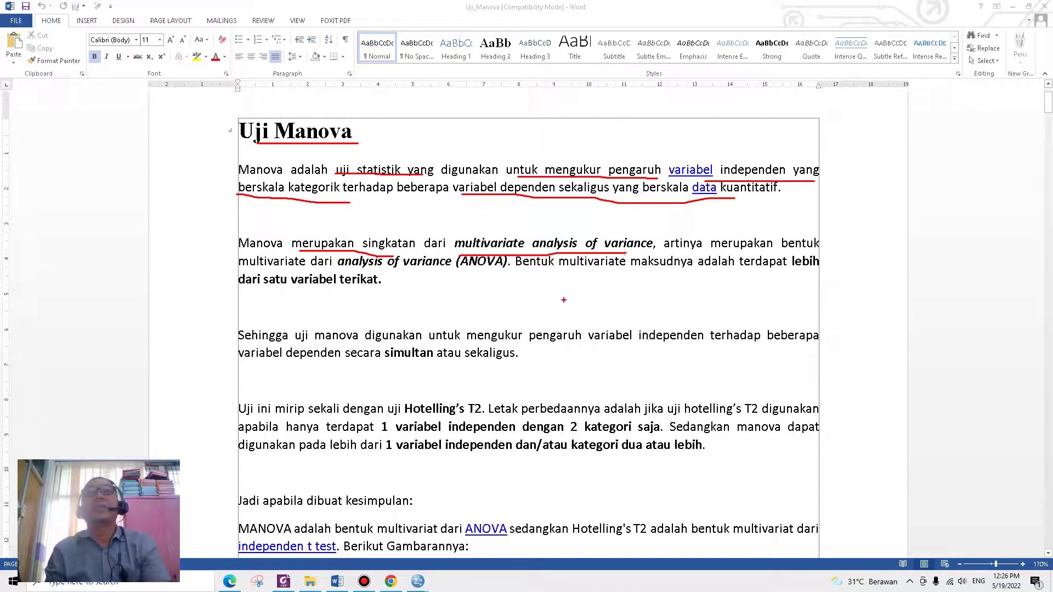
pyautogui.moveTo(719, 251); pyautogui.dragTo(807, 246)
pyautogui.moveTo(264, 271); pyautogui.dragTo(438, 270)
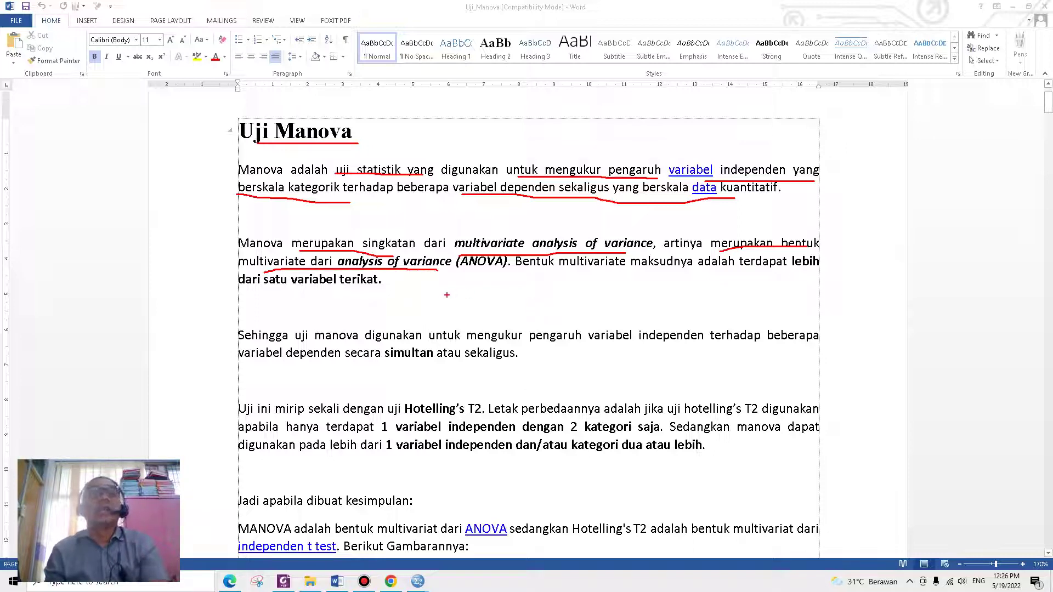
pyautogui.press('Escape')
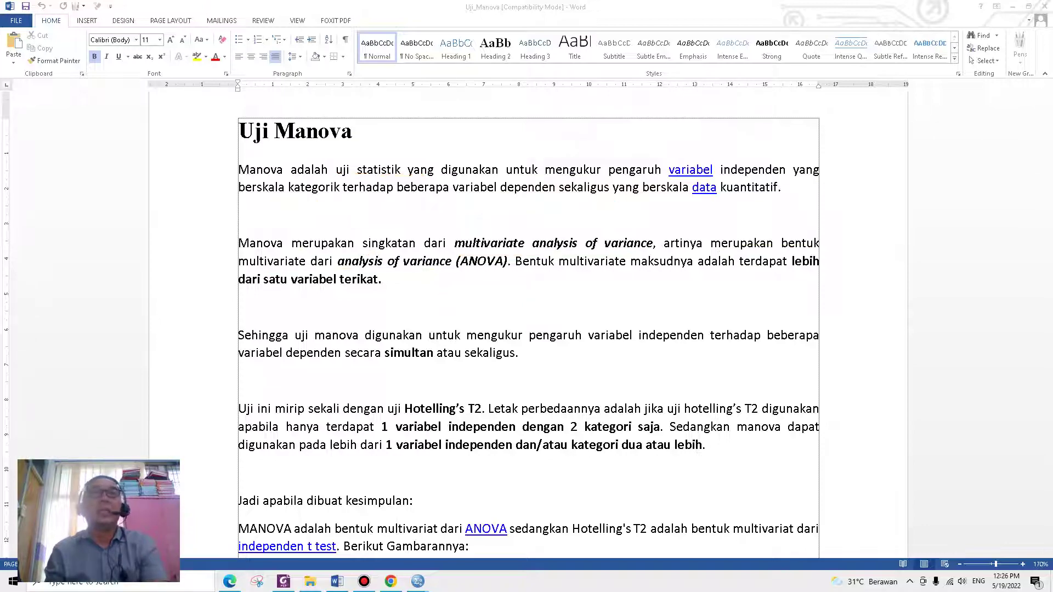
# Underline the example's research title, "4 variabel" and the four listed variables with the red screen pen, and clear the marks.
pyautogui.scroll(-3, 440, 295)
pyautogui.scroll(-15, 528, 323)
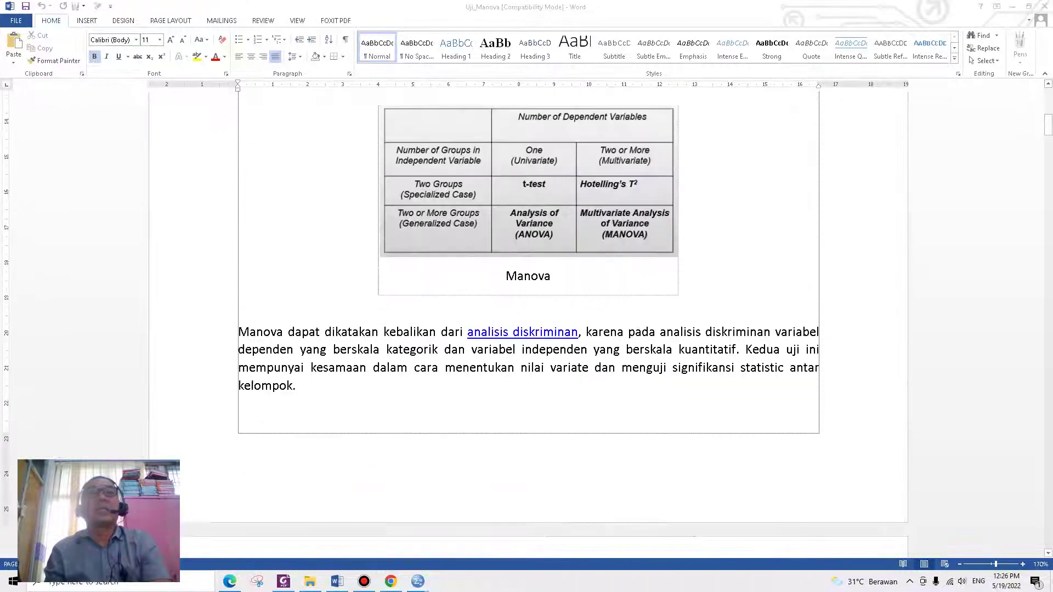
pyautogui.scroll(-2, 528, 323)
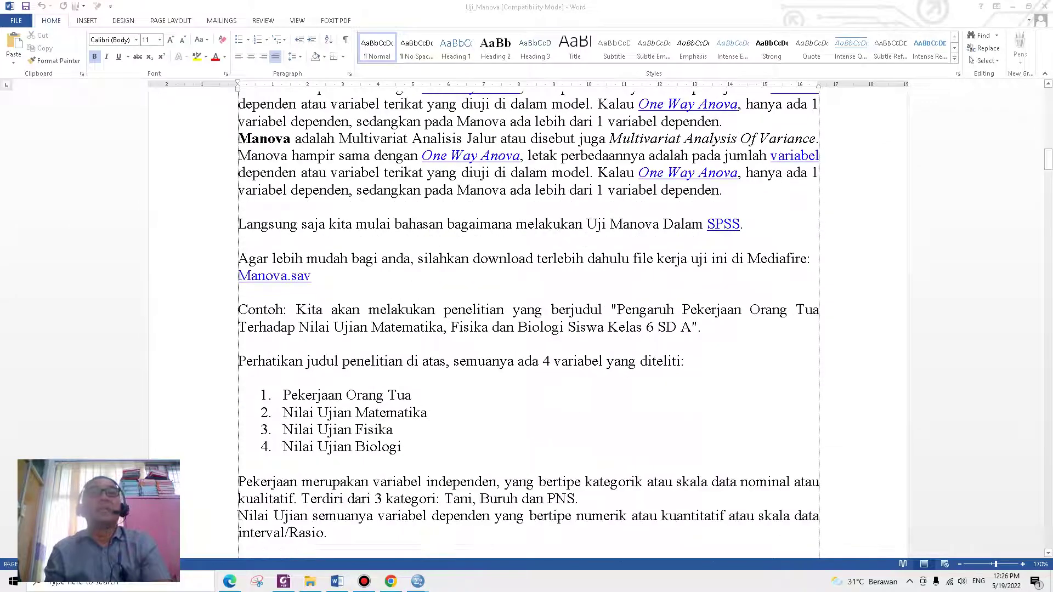
pyautogui.scroll(6, 528, 324)
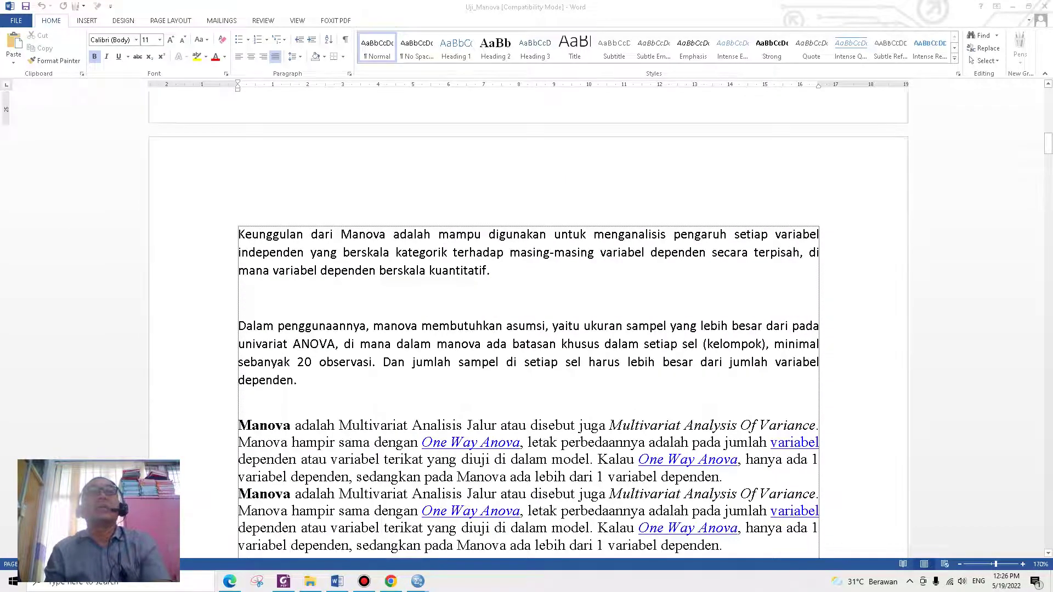
pyautogui.scroll(-7, 528, 325)
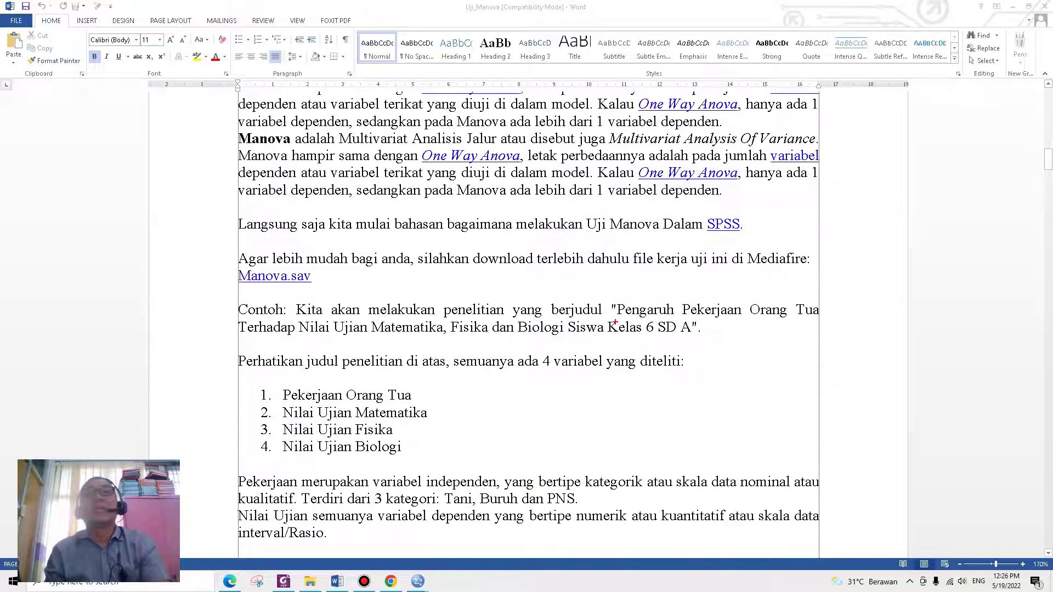
pyautogui.moveTo(618, 320); pyautogui.dragTo(788, 324)
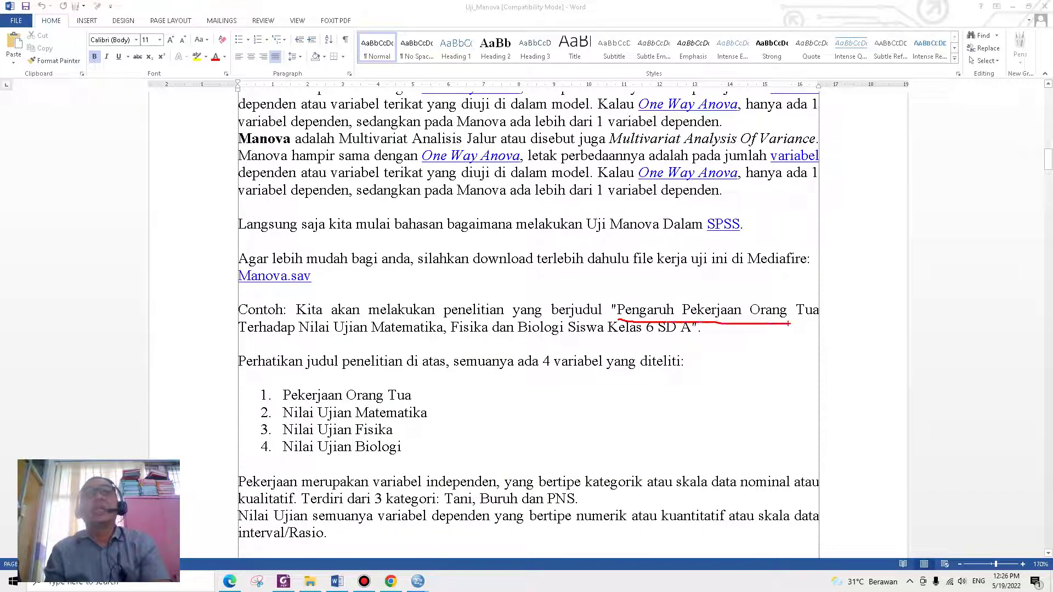
pyautogui.moveTo(251, 340); pyautogui.dragTo(681, 338)
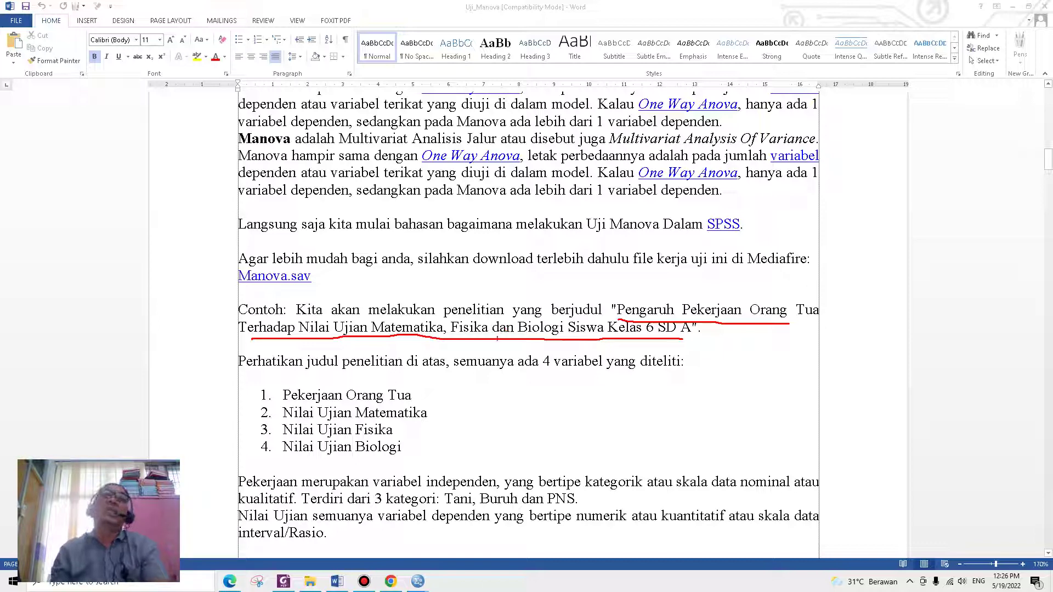
pyautogui.moveTo(534, 375); pyautogui.dragTo(608, 367)
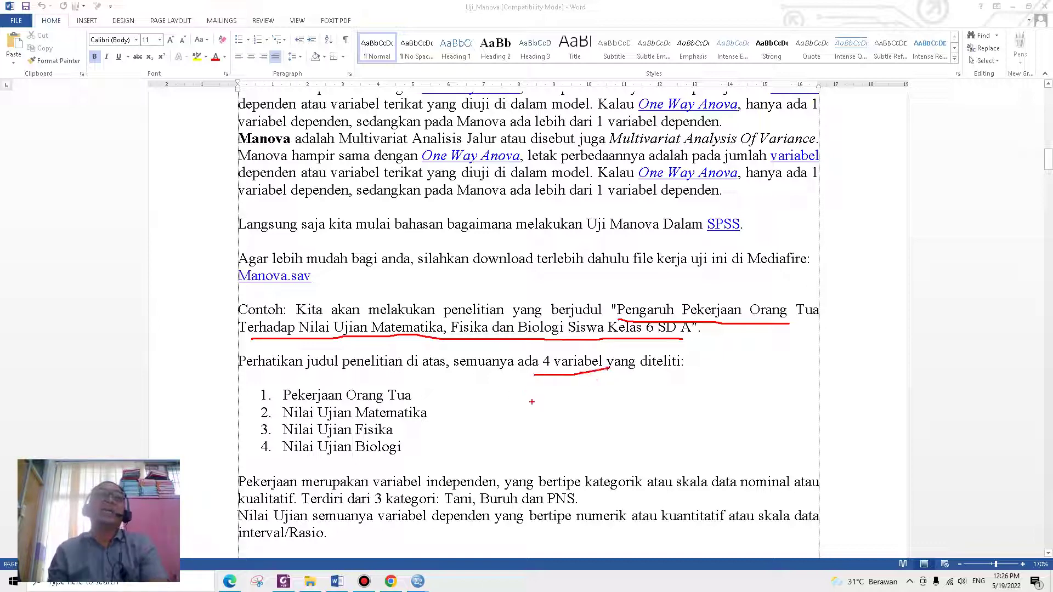
pyautogui.moveTo(341, 403); pyautogui.dragTo(417, 402)
pyautogui.moveTo(355, 420); pyautogui.dragTo(418, 419)
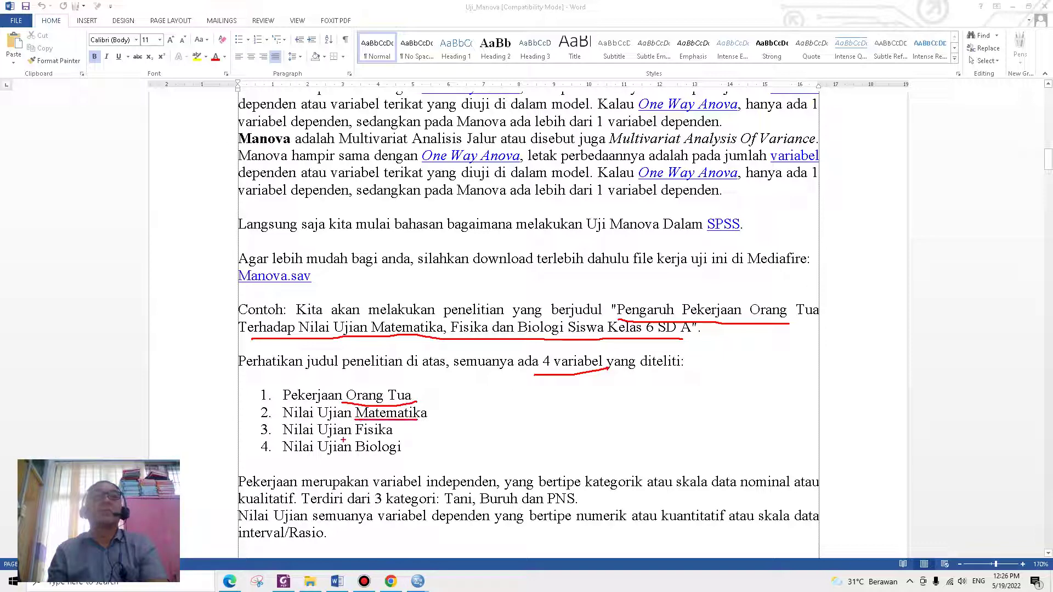
pyautogui.moveTo(338, 439); pyautogui.dragTo(426, 453)
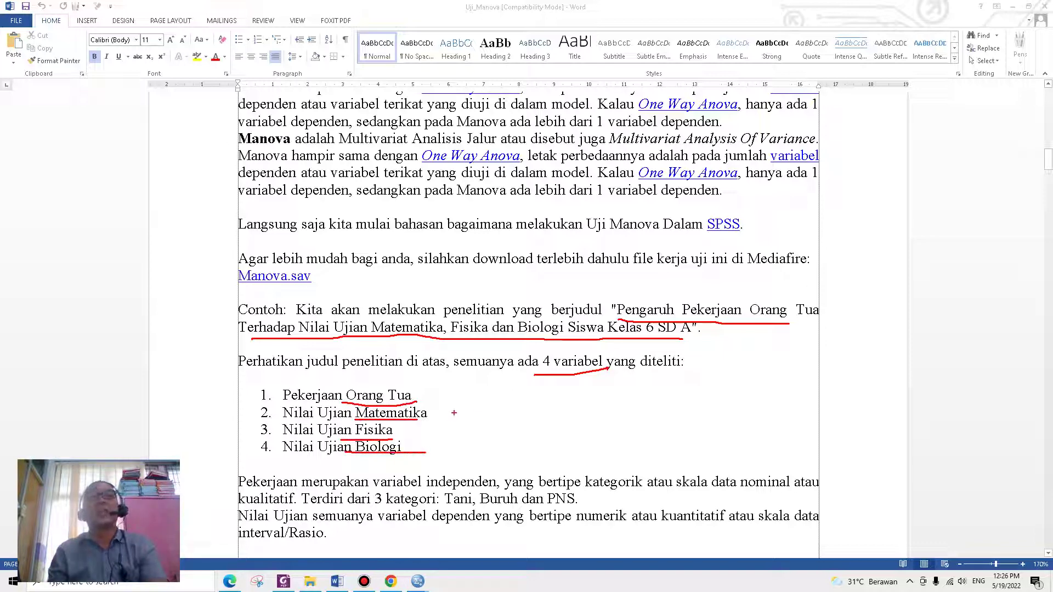
pyautogui.press('Escape')
# Switch to the SPSS Statistics Data Editor's Variable View and tile it beside the Word document showing the Dataset Manova table.
pyautogui.scroll(-1, 454, 413)
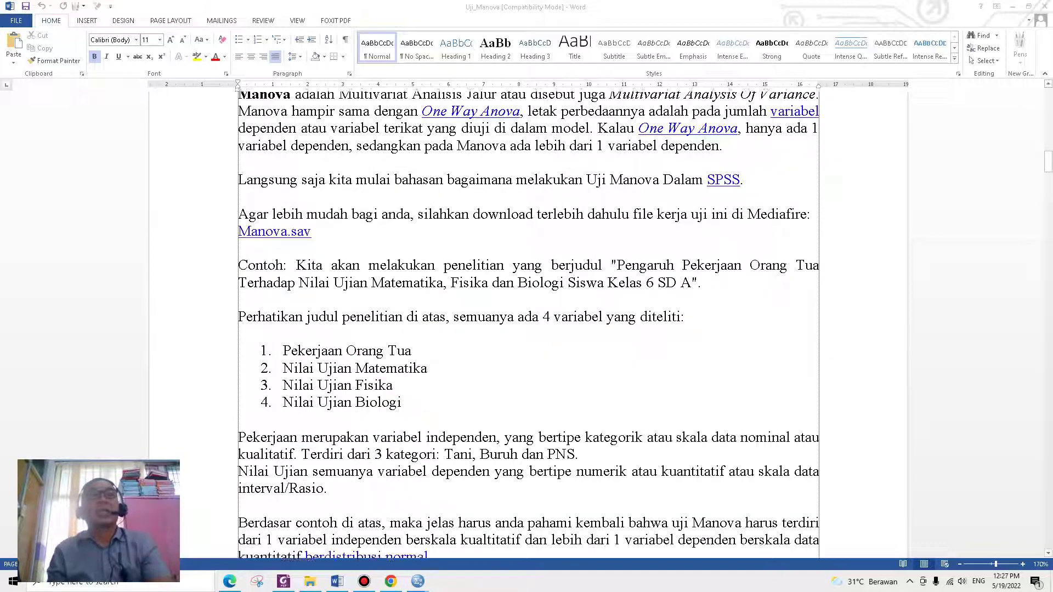
pyautogui.scroll(-15, 528, 329)
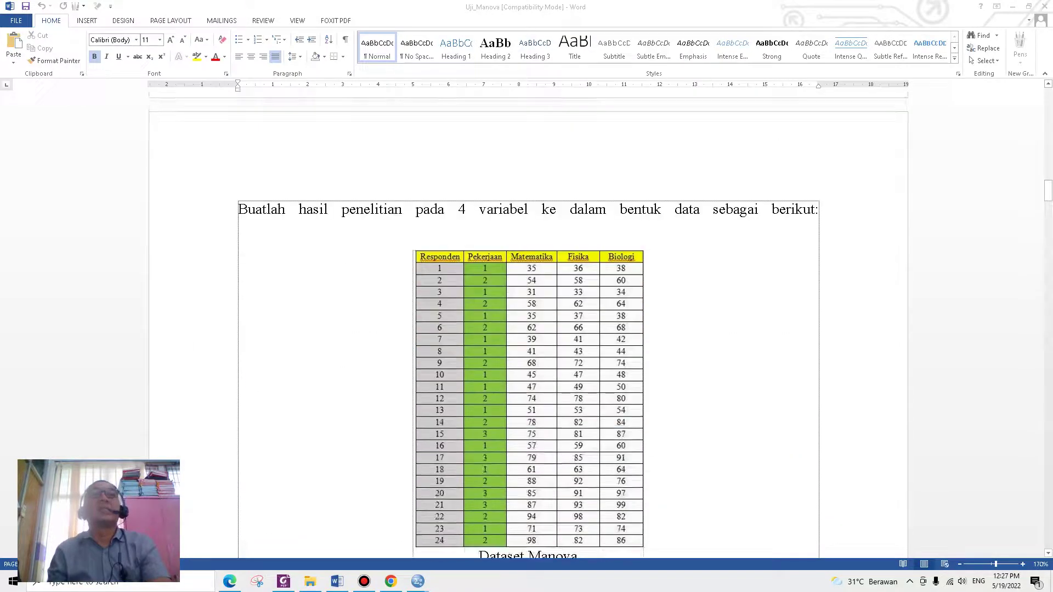
pyautogui.scroll(-1, 528, 329)
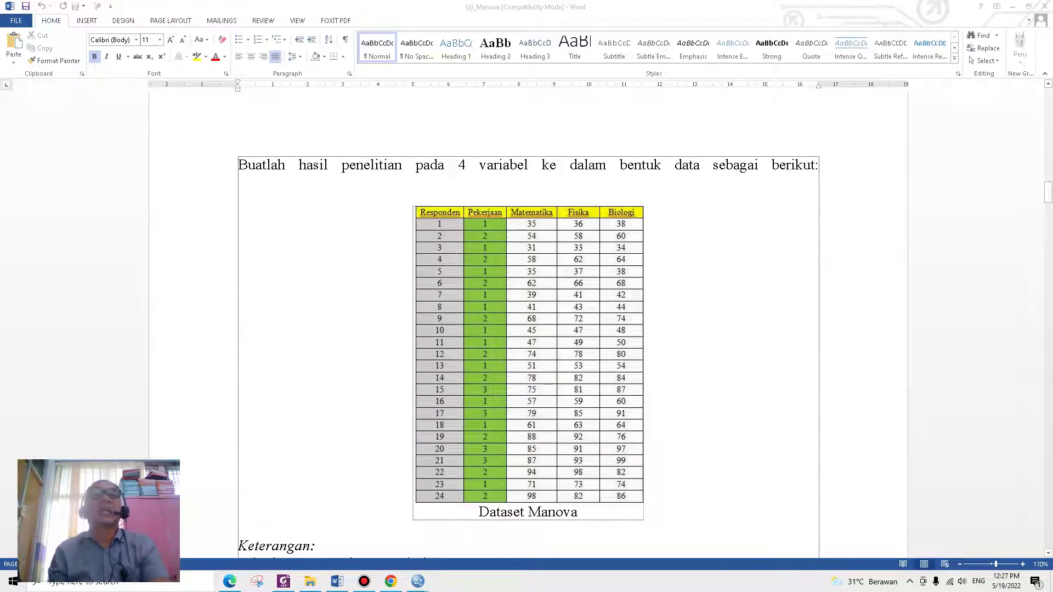
pyautogui.moveTo(418, 582)
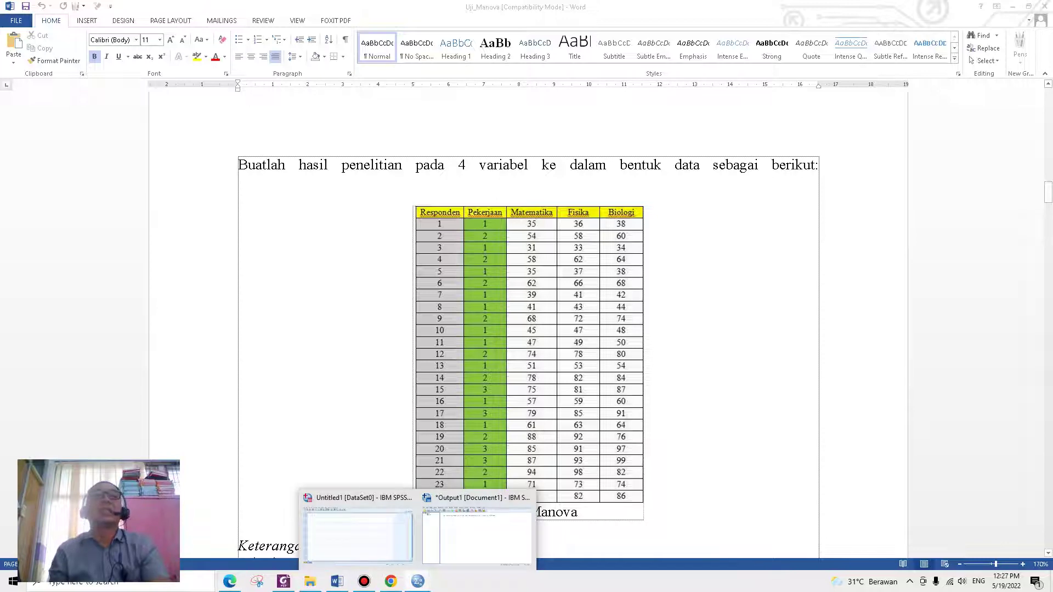
pyautogui.click(383, 523)
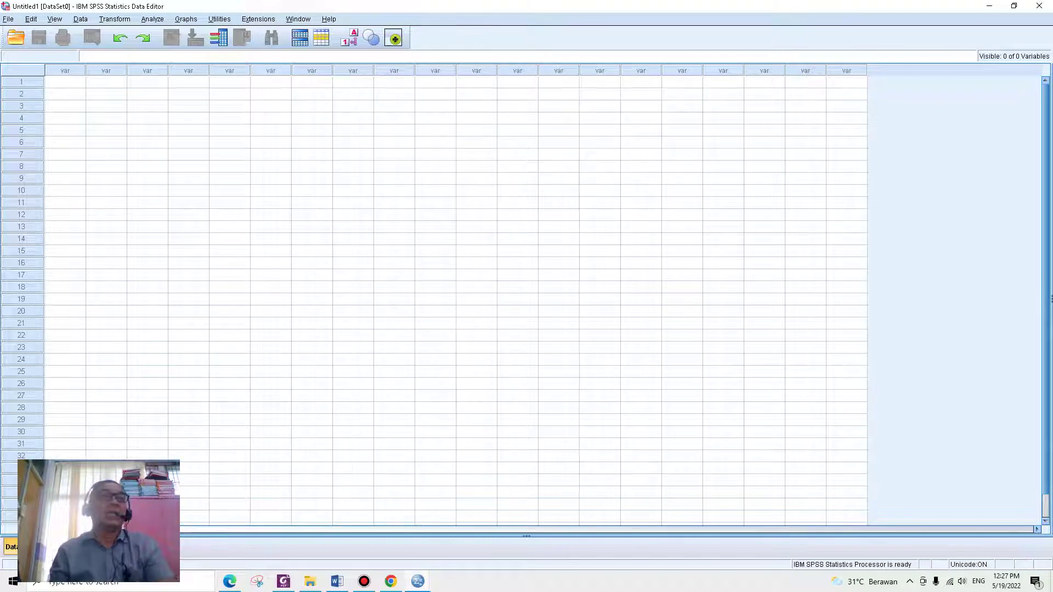
pyautogui.hotkey('ctrl', 't')
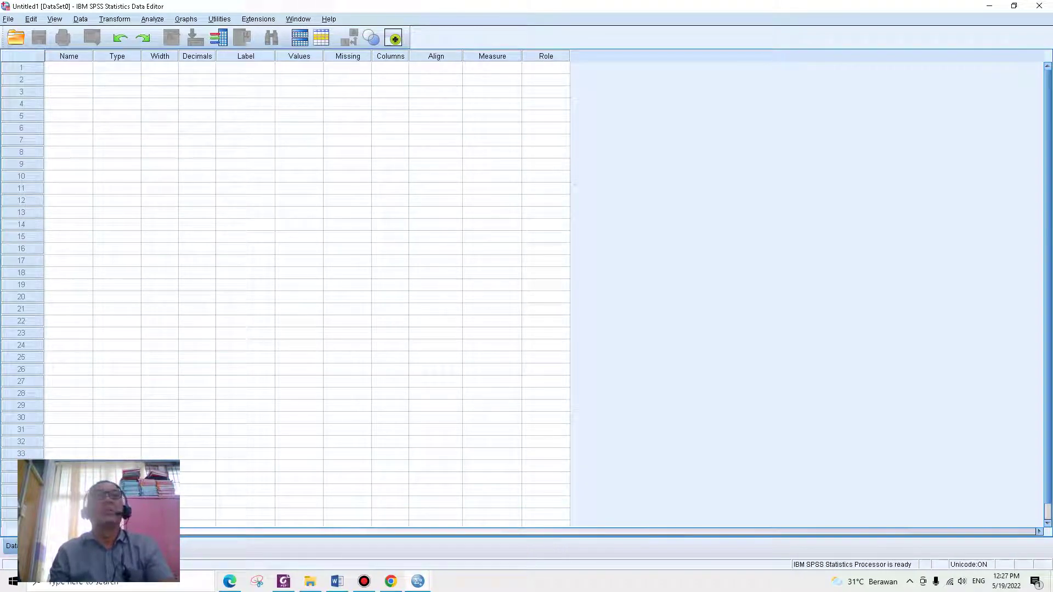
pyautogui.press('super+Left')
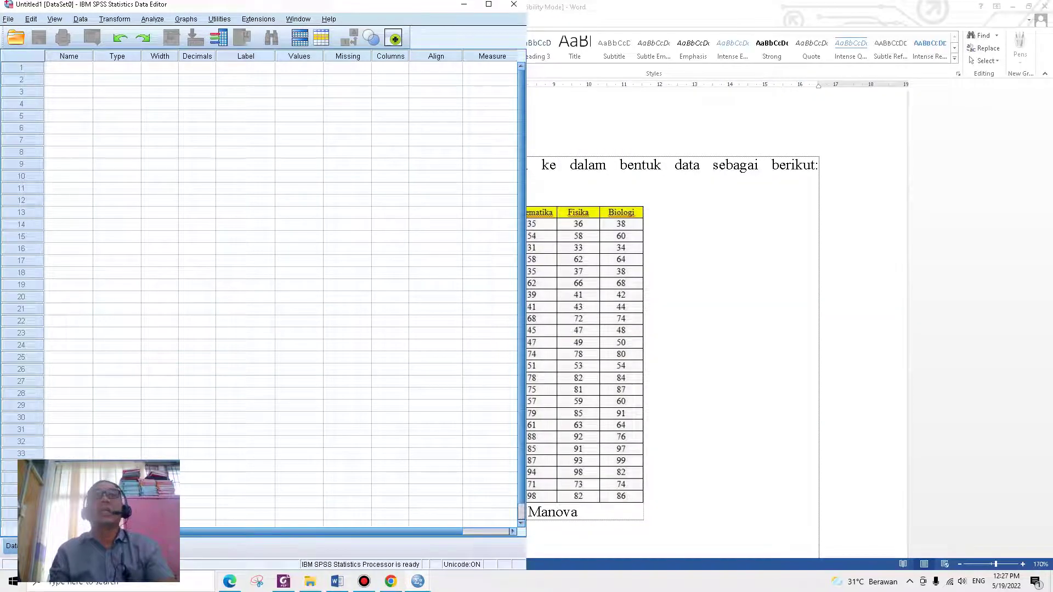
pyautogui.moveTo(812, 5); pyautogui.dragTo(802, 10)
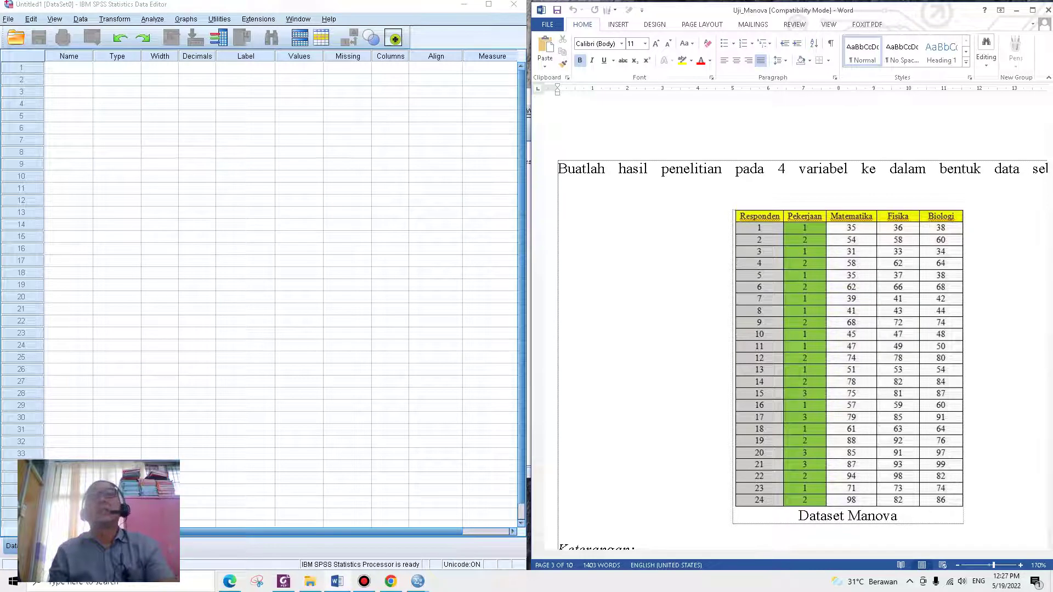
# Define the first variable in row 1 and name it KERJA.
pyautogui.click(68, 67)
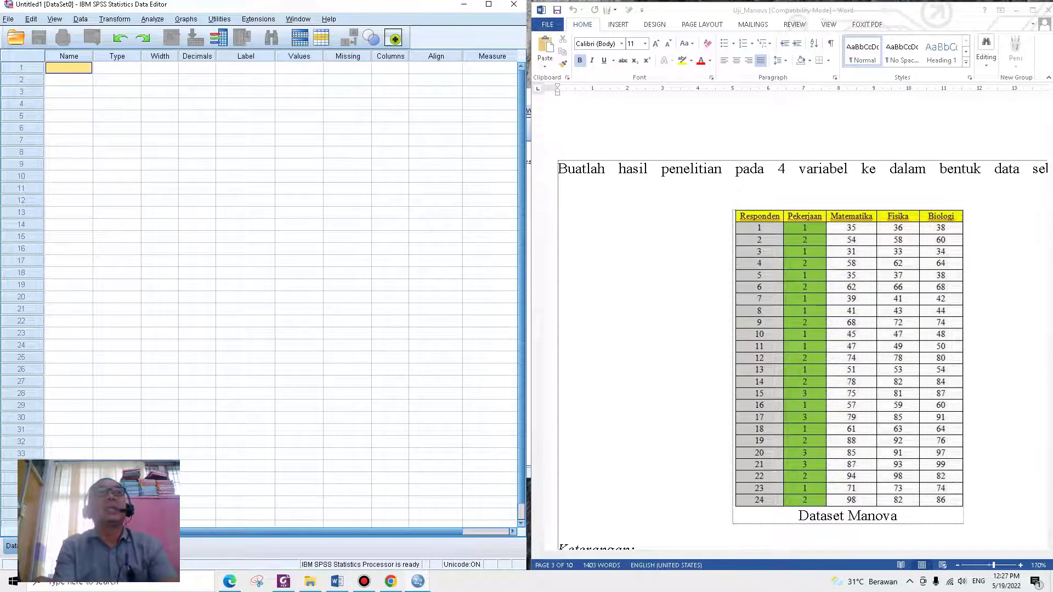
pyautogui.write('x')
pyautogui.press('Return')
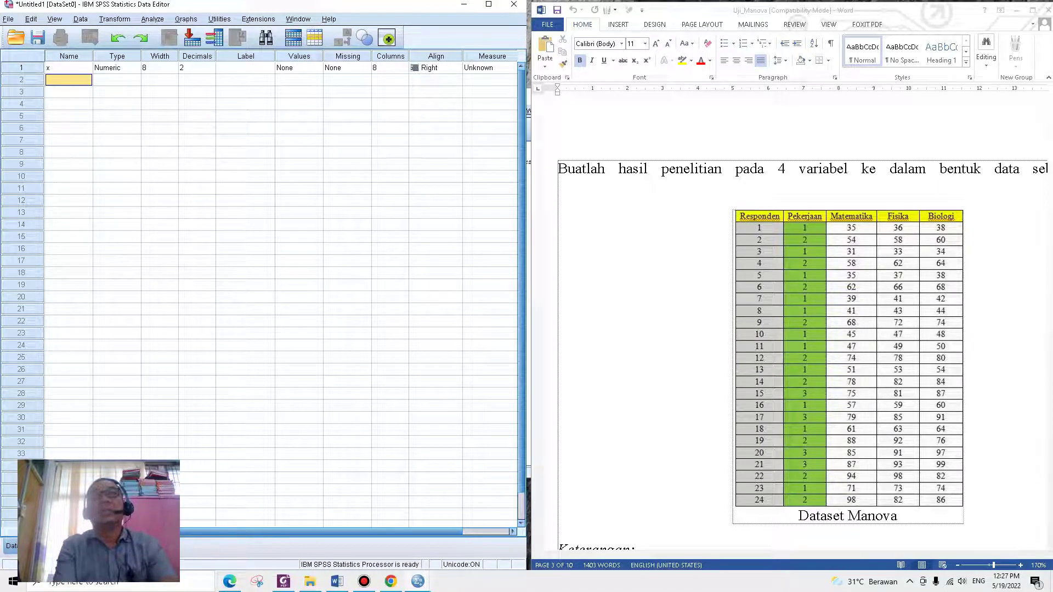
pyautogui.click(69, 67)
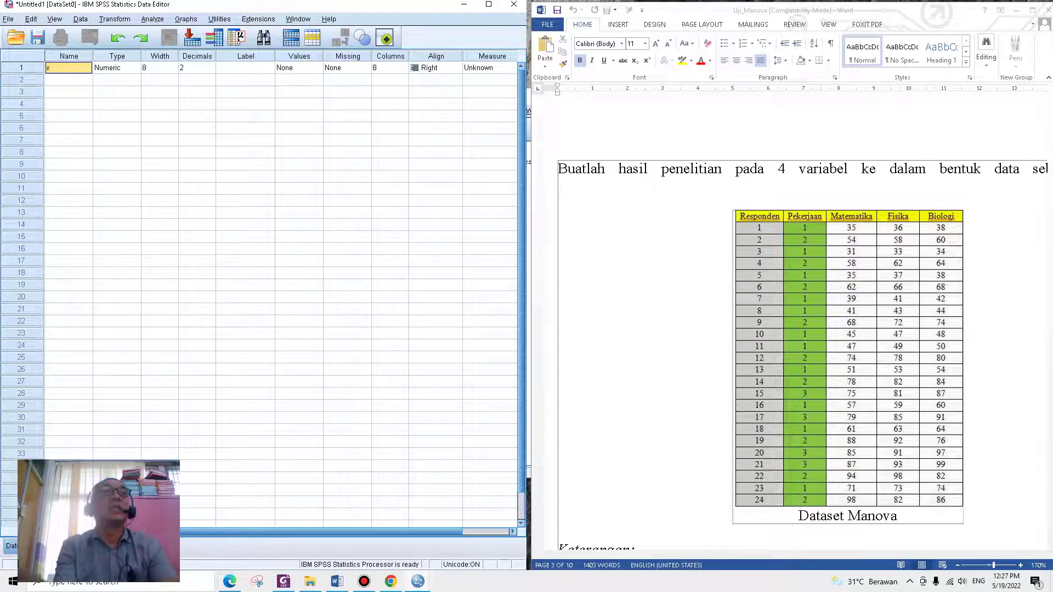
pyautogui.write('peke')
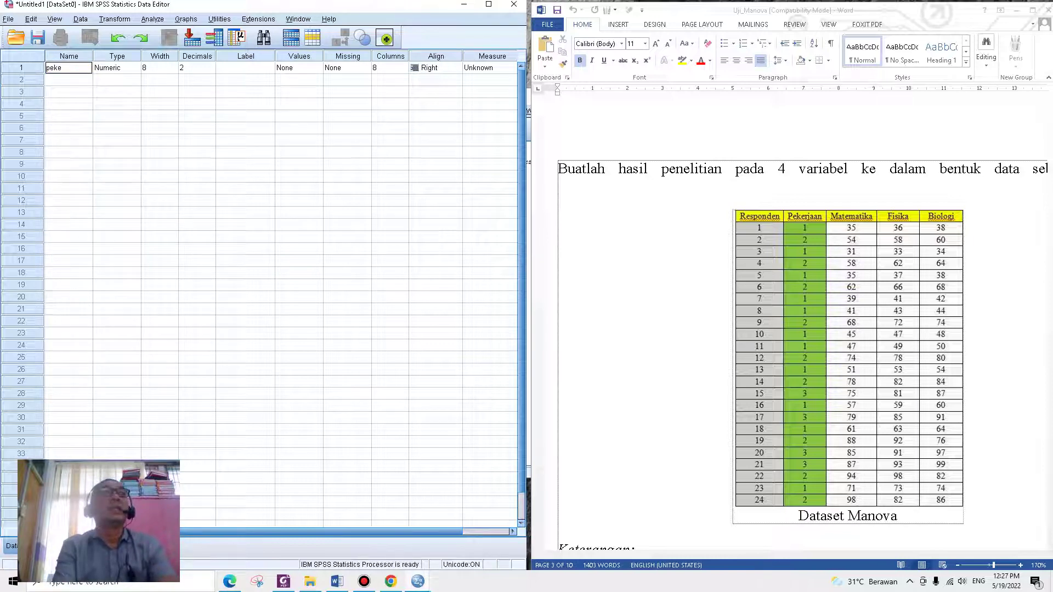
pyautogui.press('BackSpace')
pyautogui.press('BackSpace')
pyautogui.press('BackSpace')
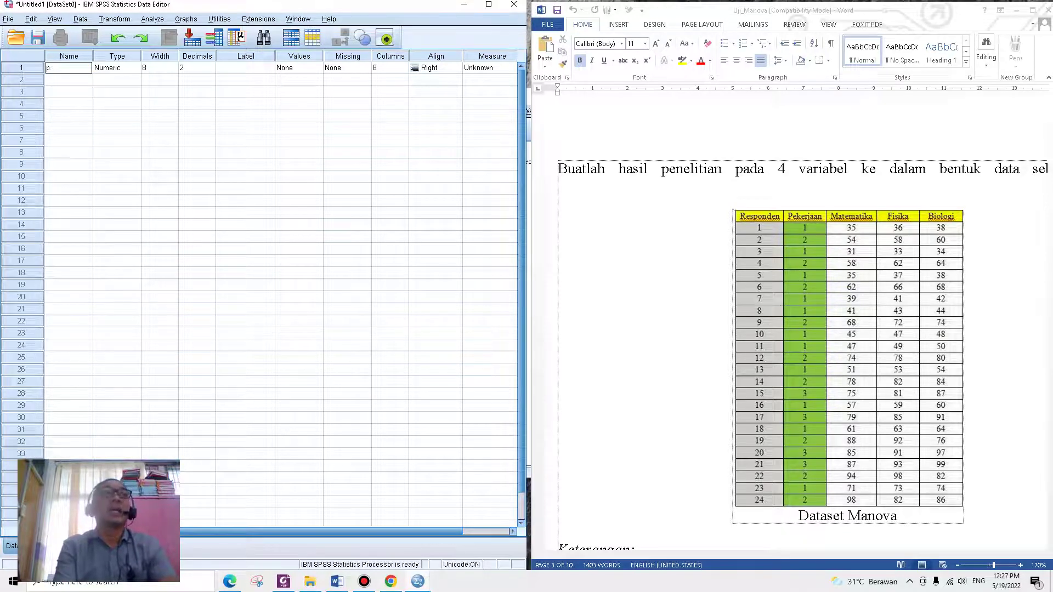
pyautogui.write('KERJA')
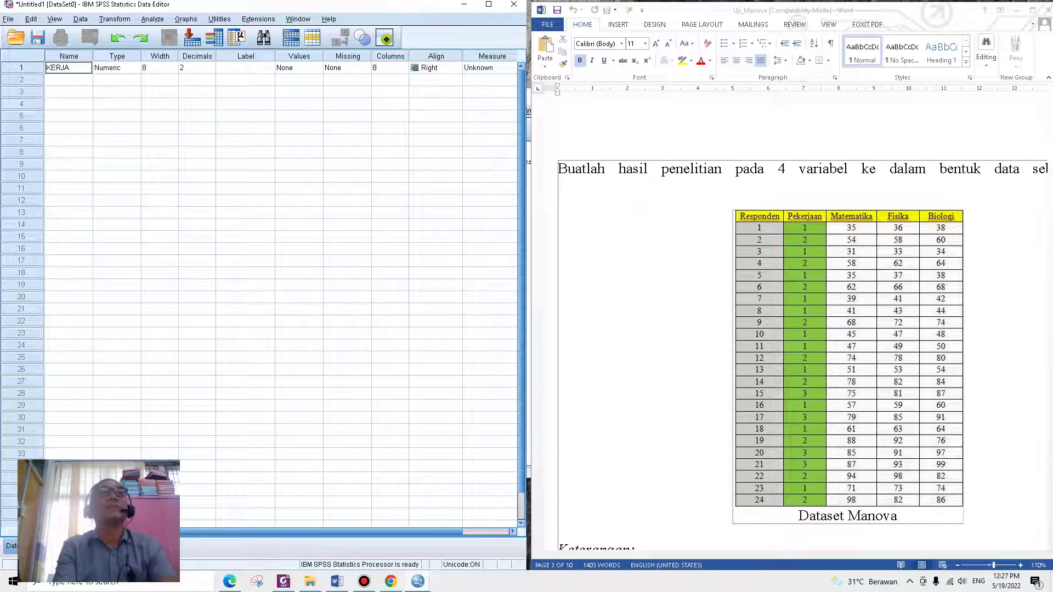
pyautogui.press('Return')
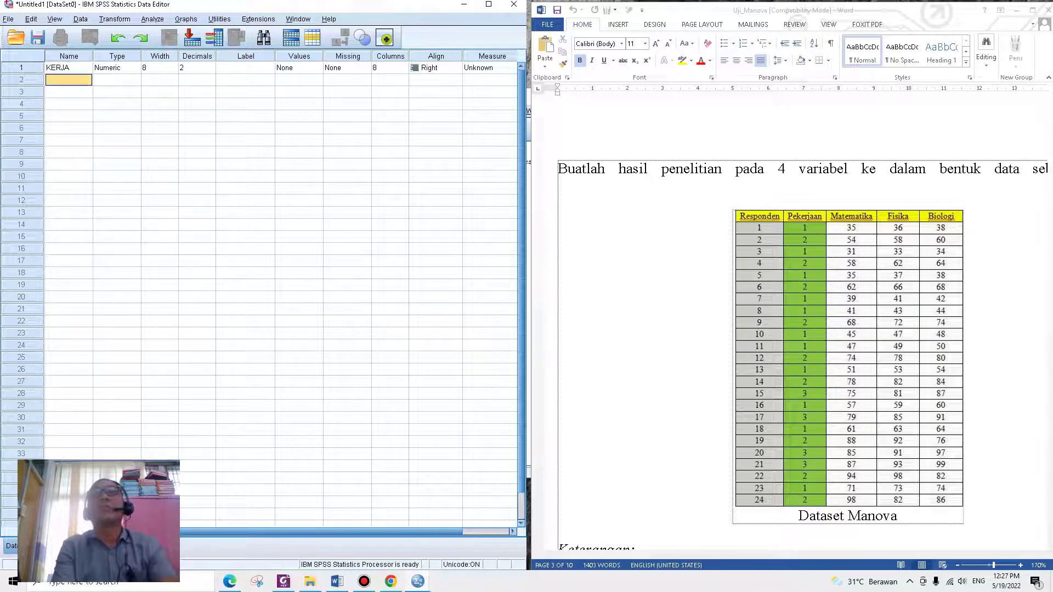
# Add three more variables named MM, FIS and BIO in rows 2 to 4.
pyautogui.write('MM')
pyautogui.press('Return')
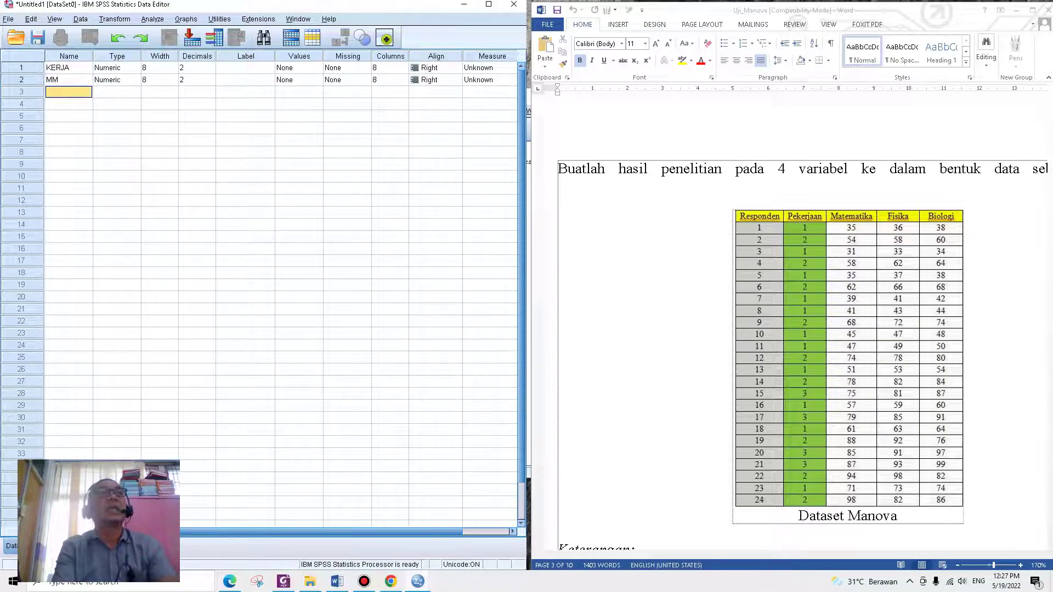
pyautogui.write('F')
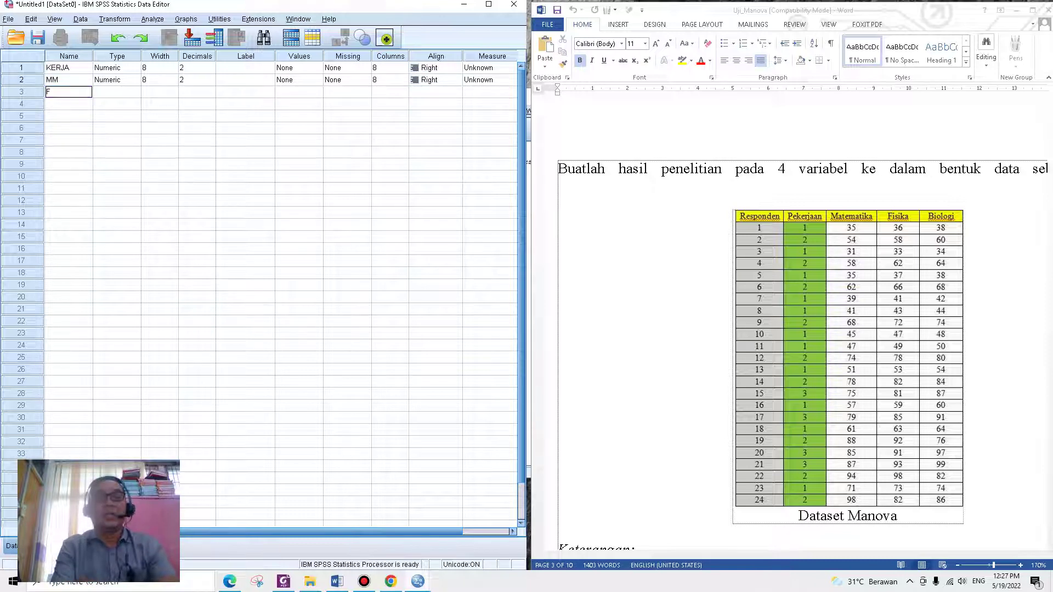
pyautogui.write('IS')
pyautogui.press('Return')
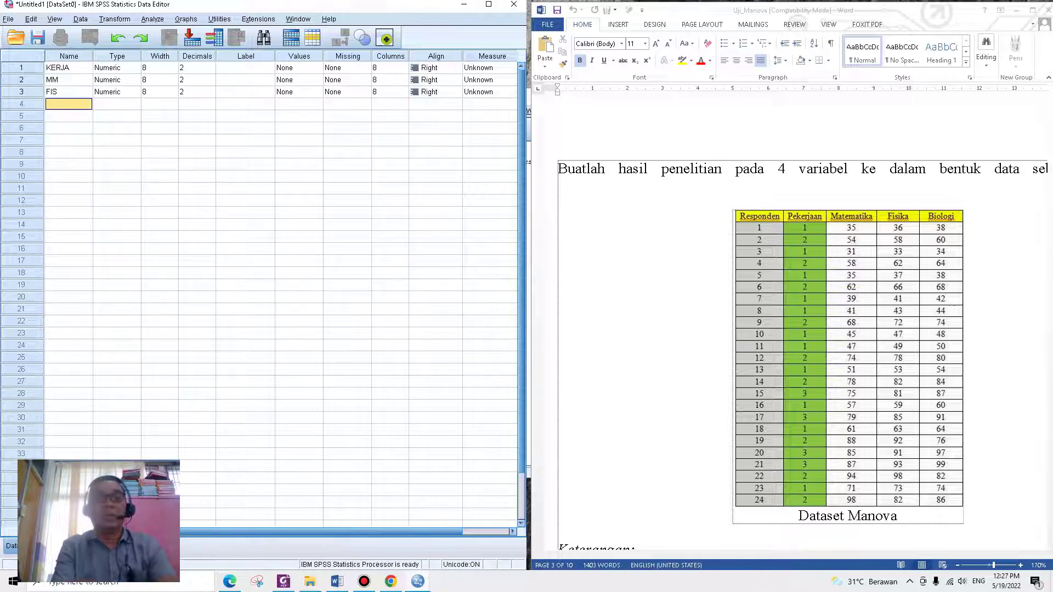
pyautogui.write('BIO')
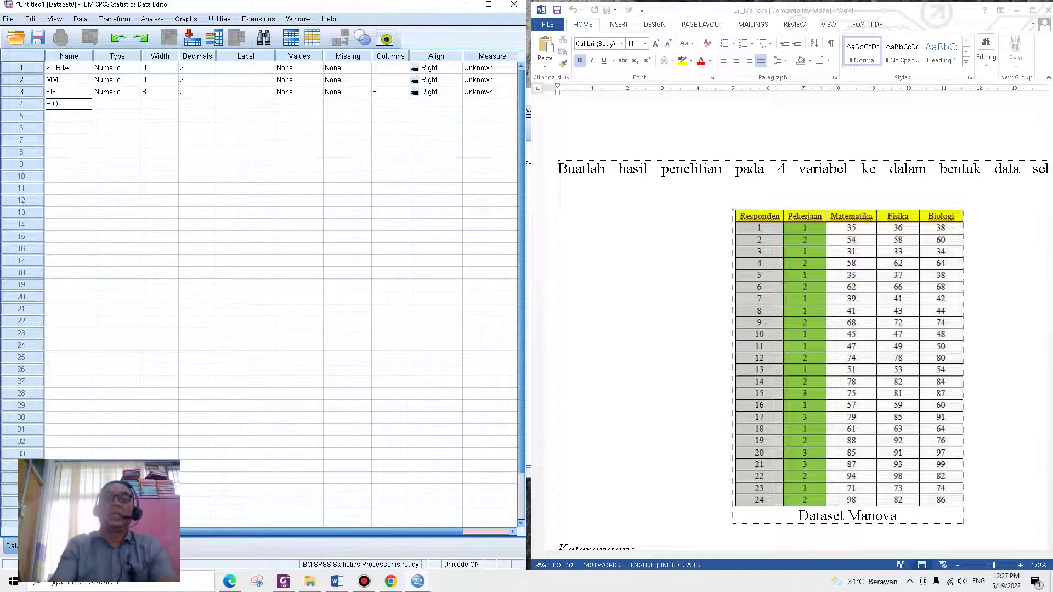
pyautogui.press('Return')
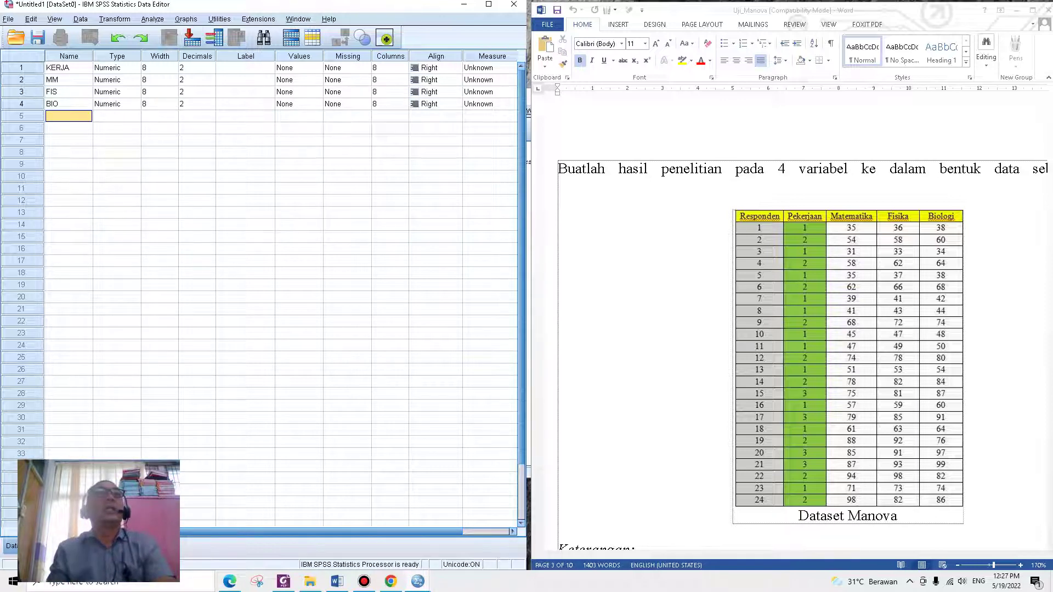
# Label the KERJA variable as PEKERJAAN ORTU.
pyautogui.click(245, 67)
pyautogui.write('PEKERJ')
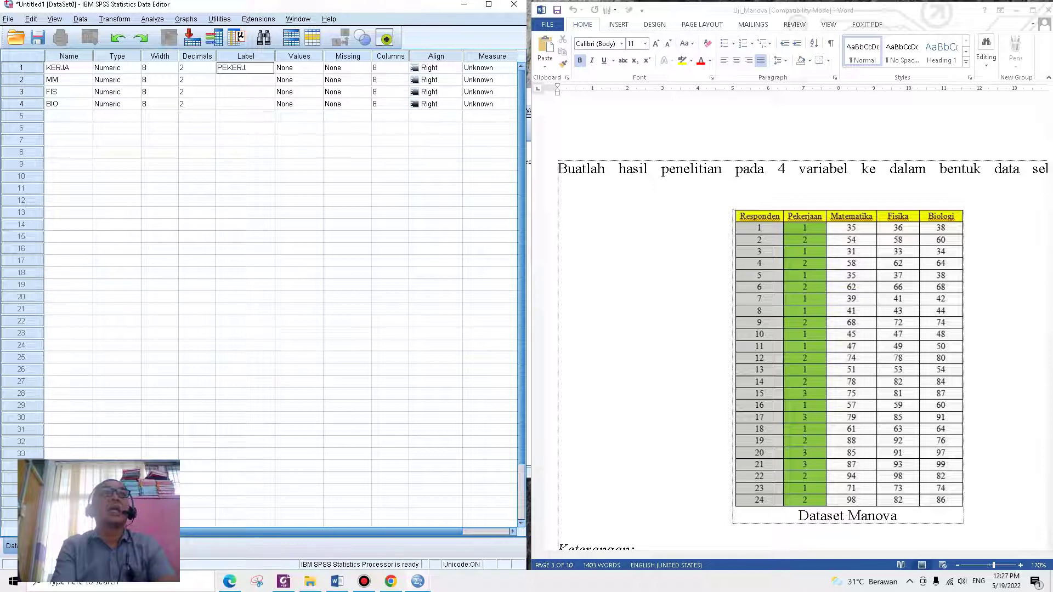
pyautogui.write('AAN O')
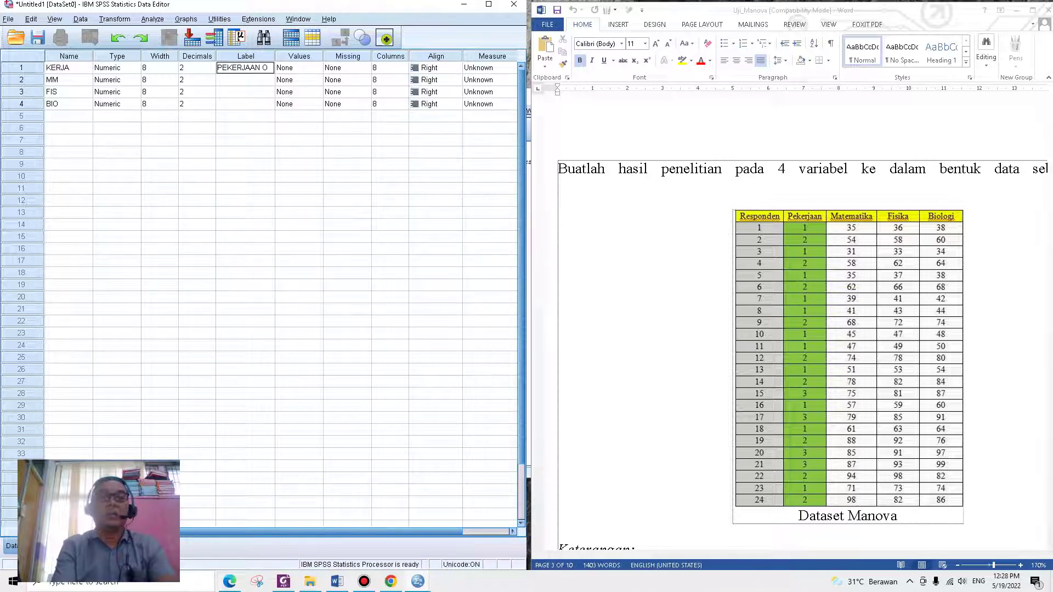
pyautogui.write('RTU')
pyautogui.press('Return')
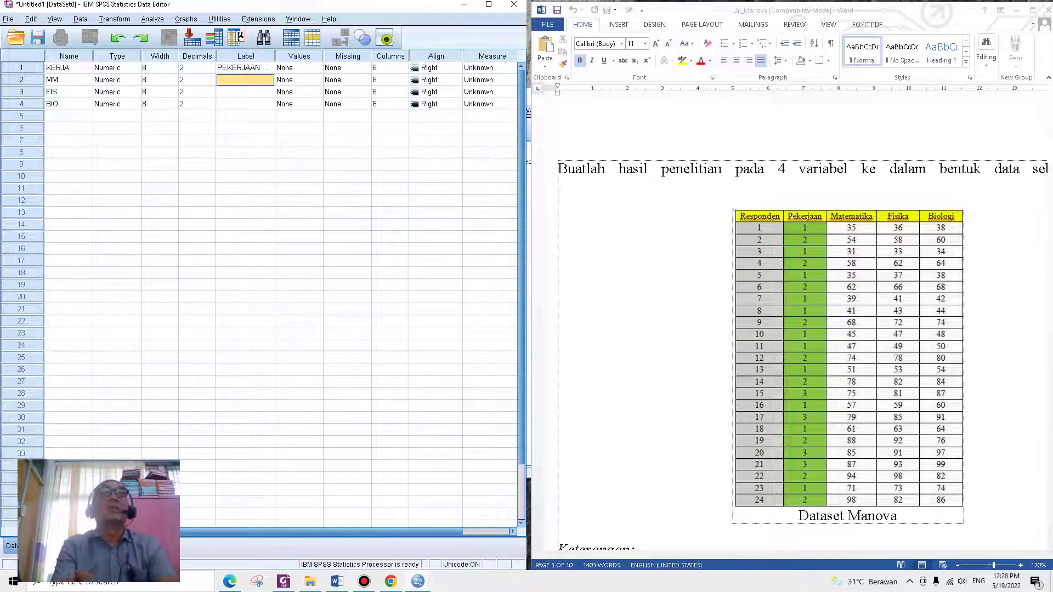
# Label the variables MM, FIS and BIO as MATEMATIKA, FISIKA and BIOLOGI.
pyautogui.write('MATEMATIMA')
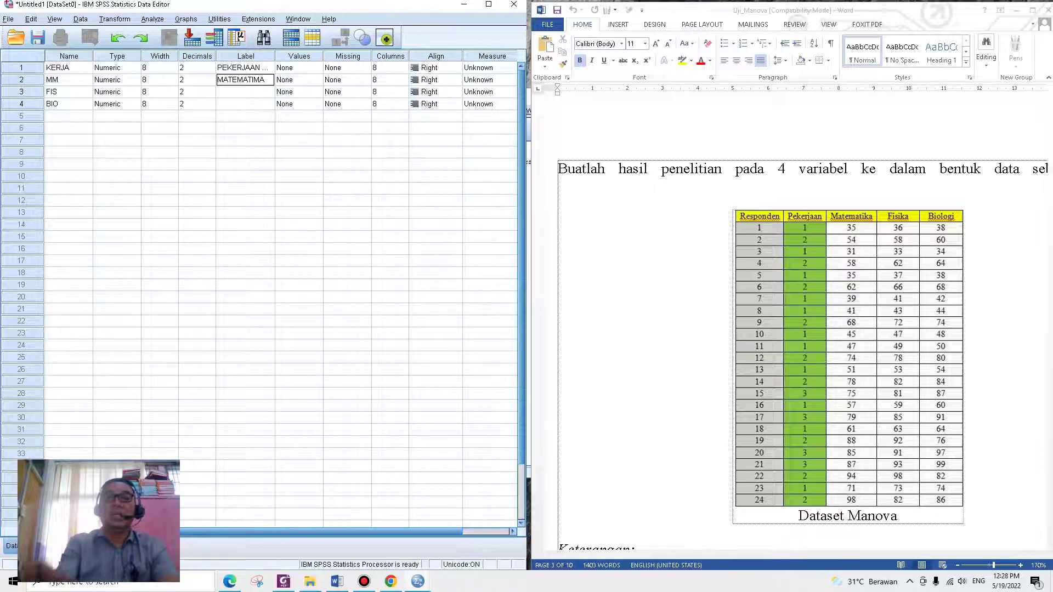
pyautogui.press('BackSpace')
pyautogui.write('K')
pyautogui.press('Return')
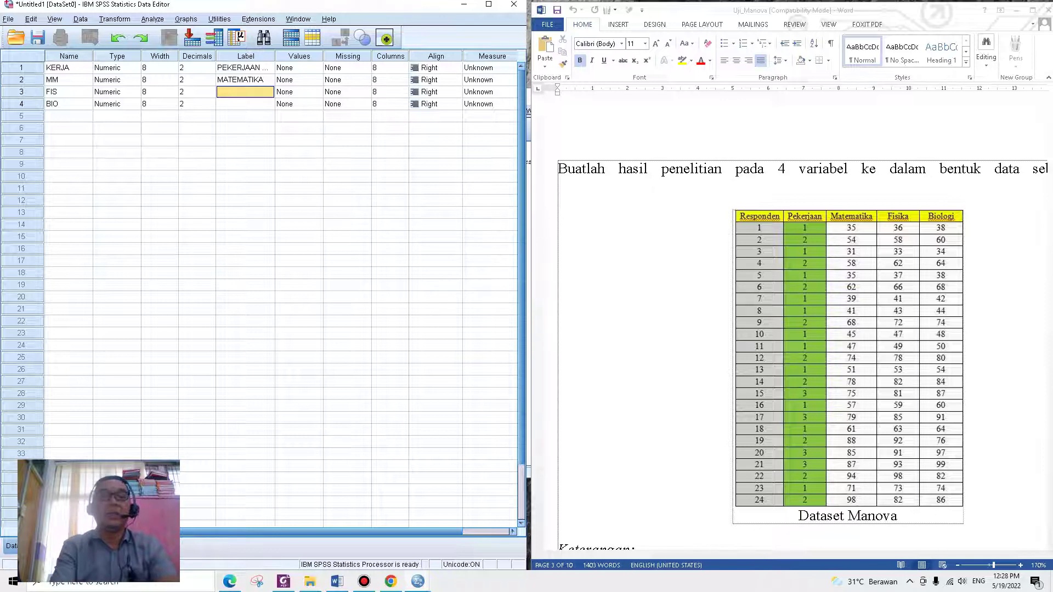
pyautogui.write('FISIKA')
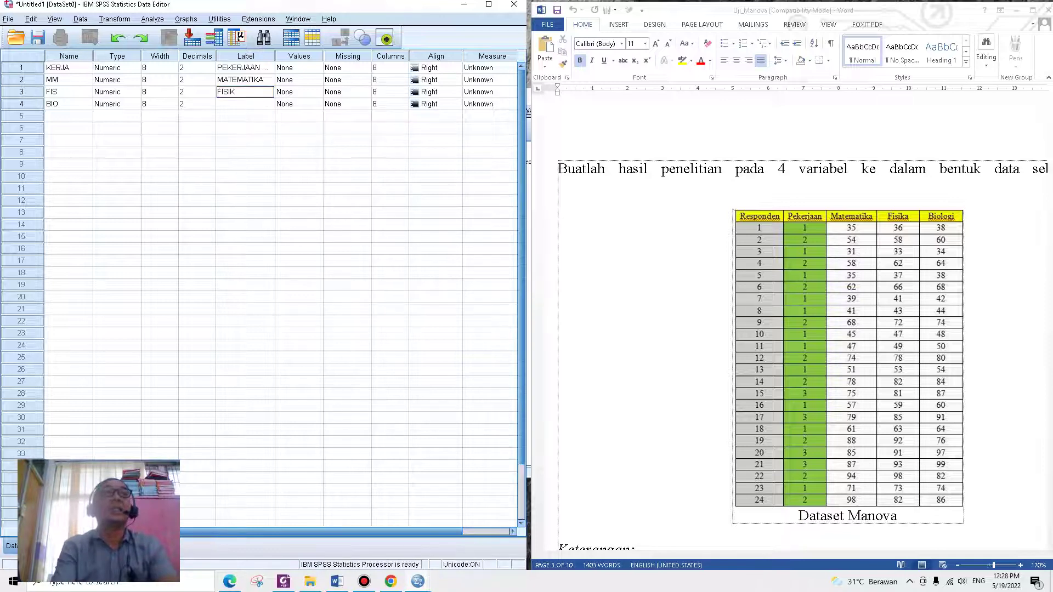
pyautogui.press('Return')
pyautogui.write('BI')
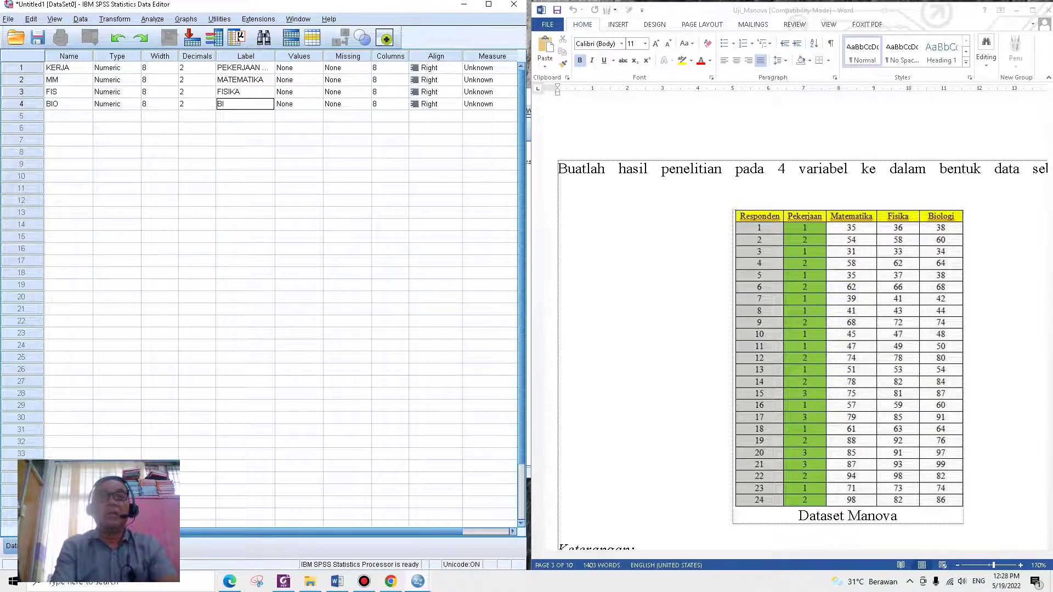
pyautogui.write('OLOGI')
pyautogui.press('Return')
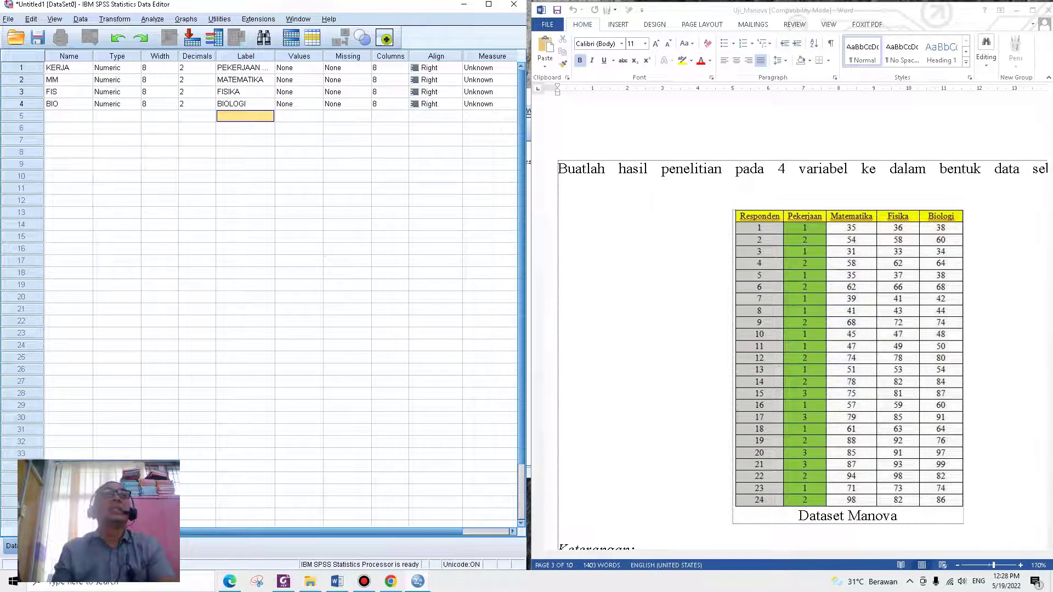
# Set the decimals of all four variables KERJA, MM, FIS and BIO to 0.
pyautogui.click(211, 71)
pyautogui.click(211, 83)
pyautogui.click(210, 83)
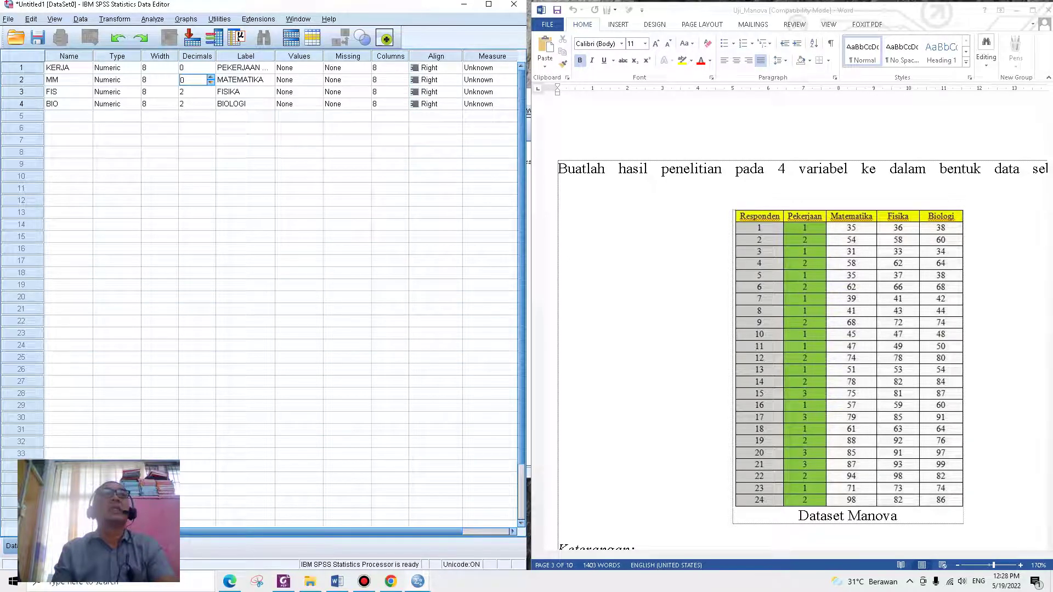
pyautogui.click(211, 95)
pyautogui.click(210, 95)
pyautogui.click(195, 104)
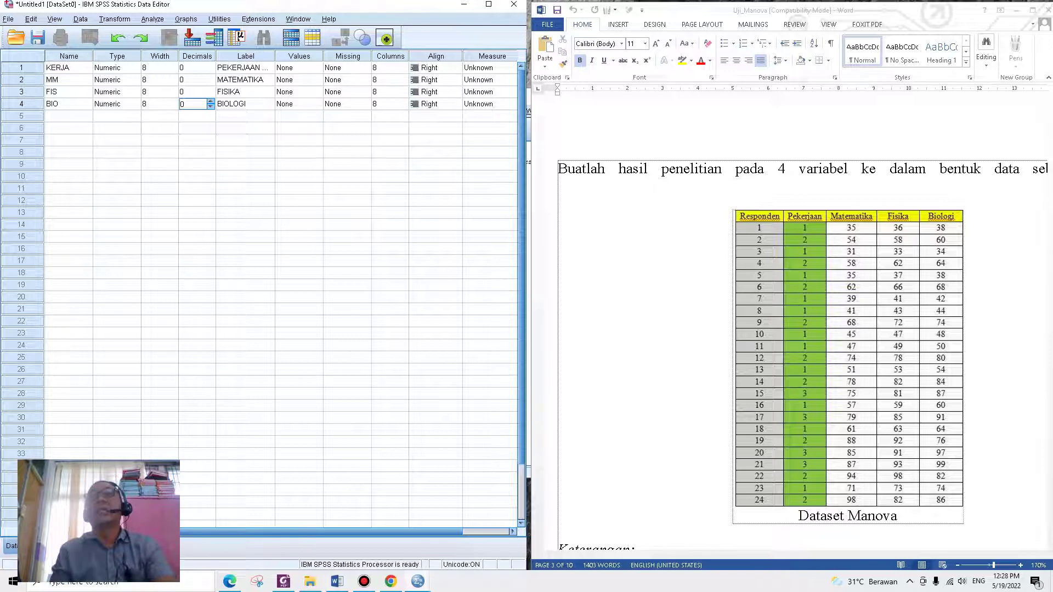
# In Data View, enter 1, 2, 1, 2, 1 in the KERJA column for rows 2 to 6.
pyautogui.click(11, 547)
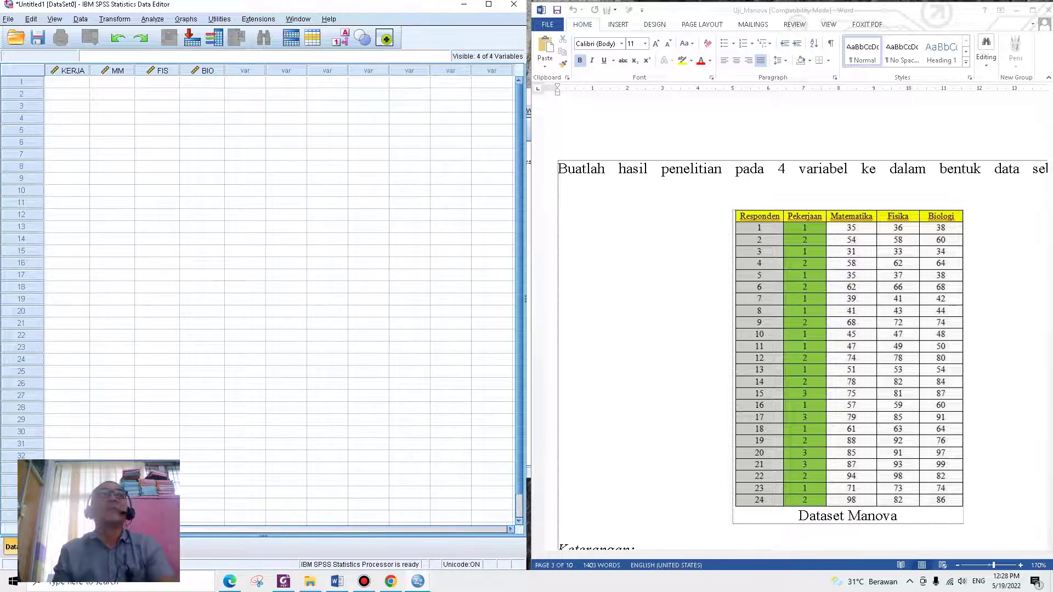
pyautogui.click(67, 93)
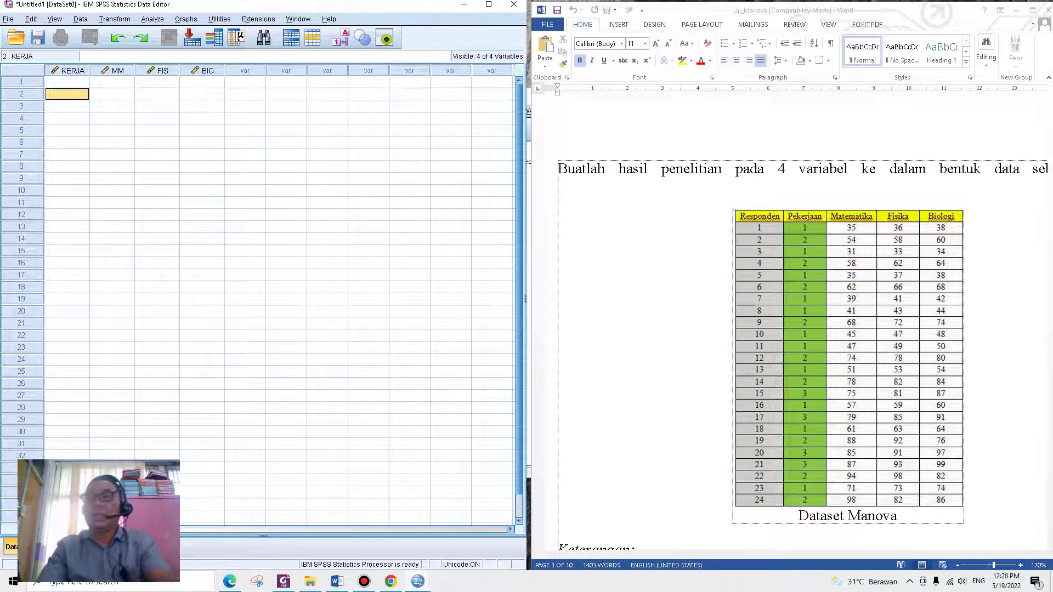
pyautogui.write('1')
pyautogui.press('Return')
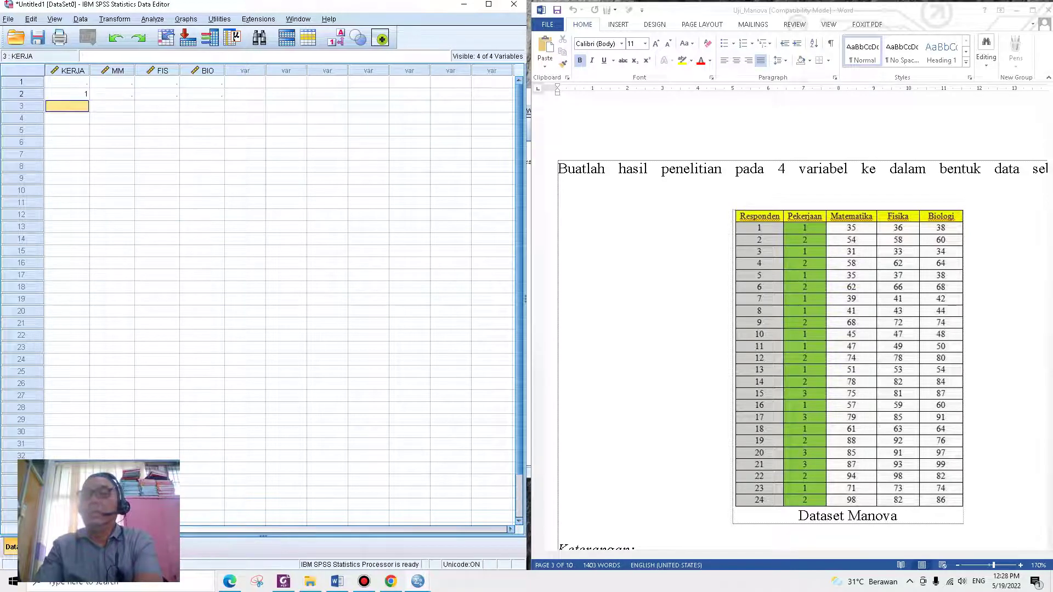
pyautogui.write('2')
pyautogui.press('Return')
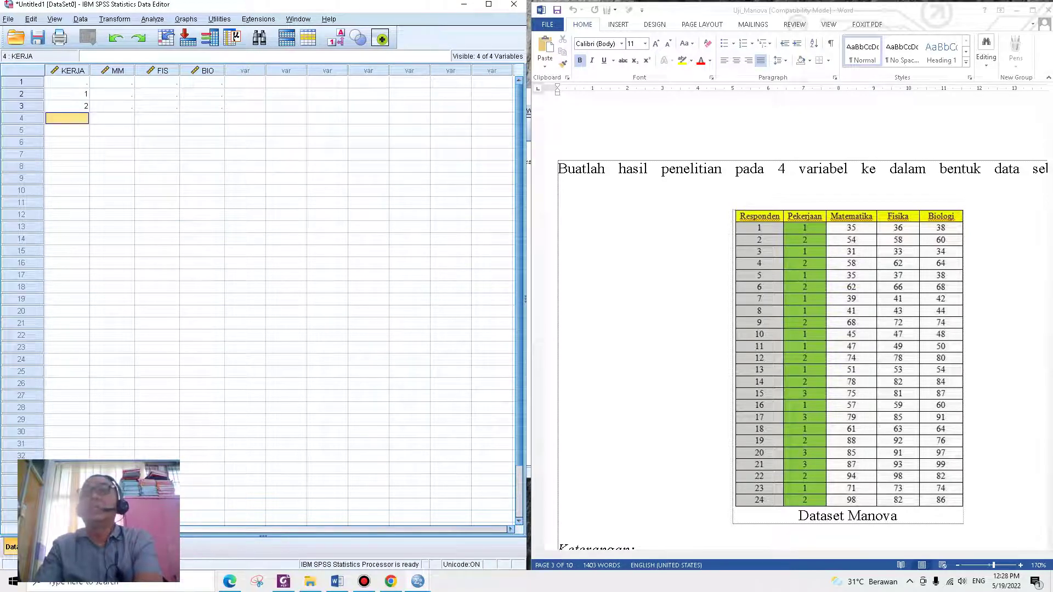
pyautogui.write('1')
pyautogui.press('Return')
pyautogui.write('2')
pyautogui.press('Return')
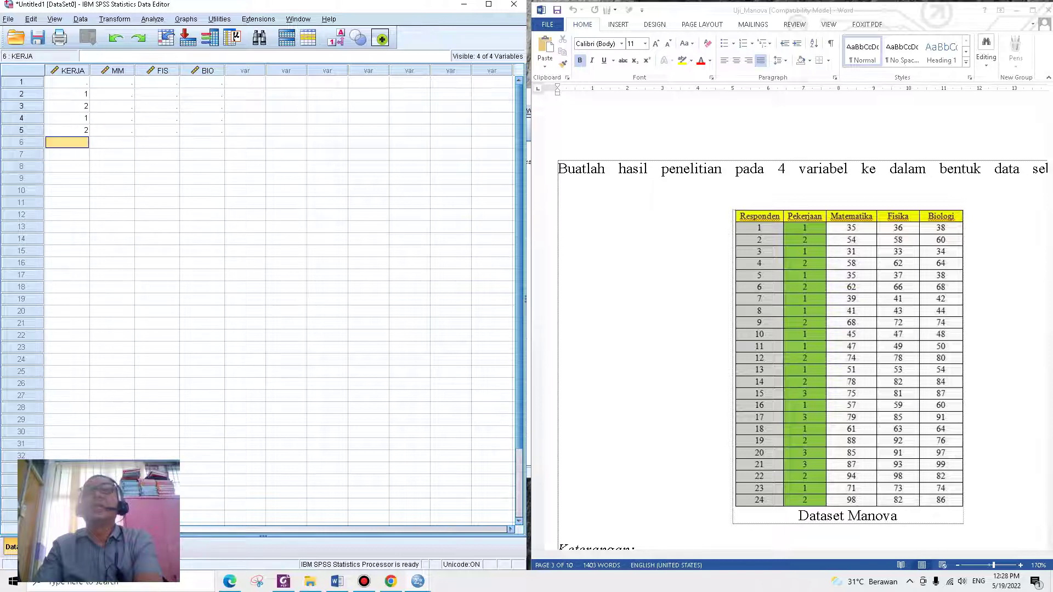
pyautogui.write('1')
pyautogui.press('Return')
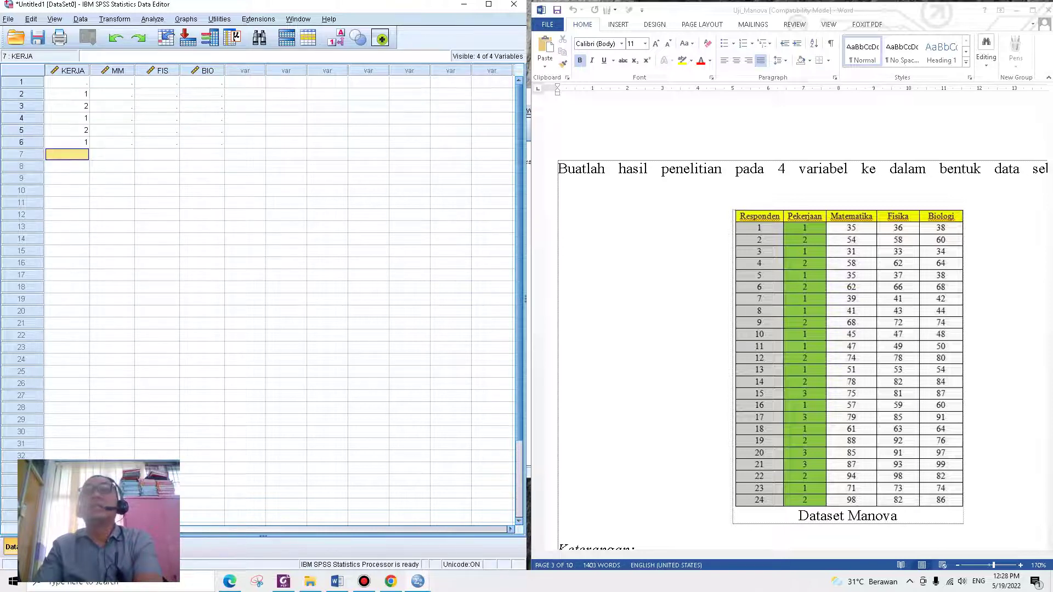
# Continue the KERJA column with 2, 1, 1, 2, 1 in rows 7 to 11.
pyautogui.write('2')
pyautogui.press('Return')
pyautogui.write('1')
pyautogui.press('Return')
pyautogui.write('1')
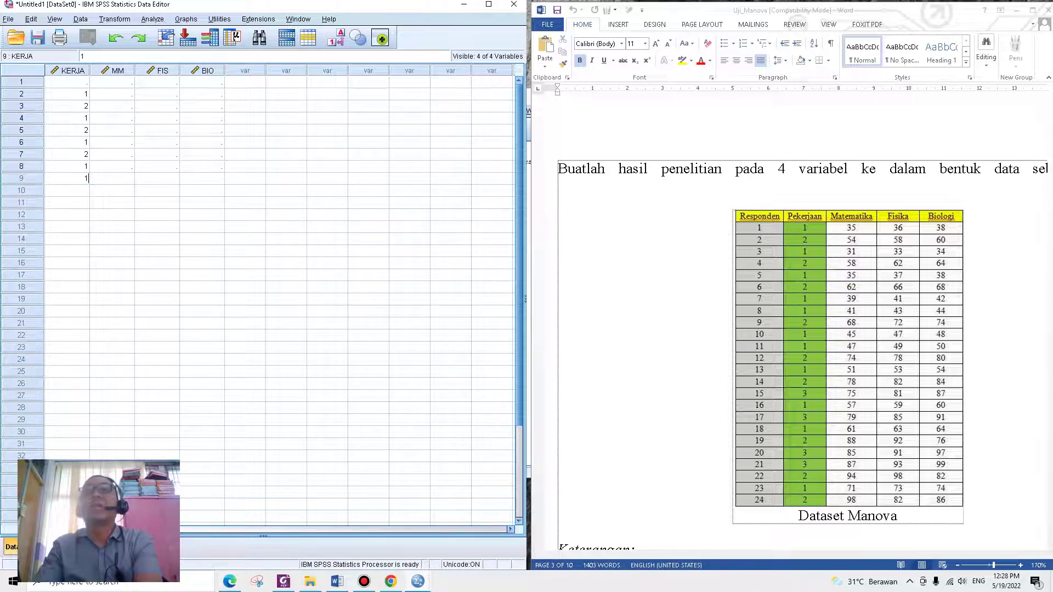
pyautogui.press('Return')
pyautogui.write('2')
pyautogui.press('Return')
pyautogui.write('1')
pyautogui.press('Return')
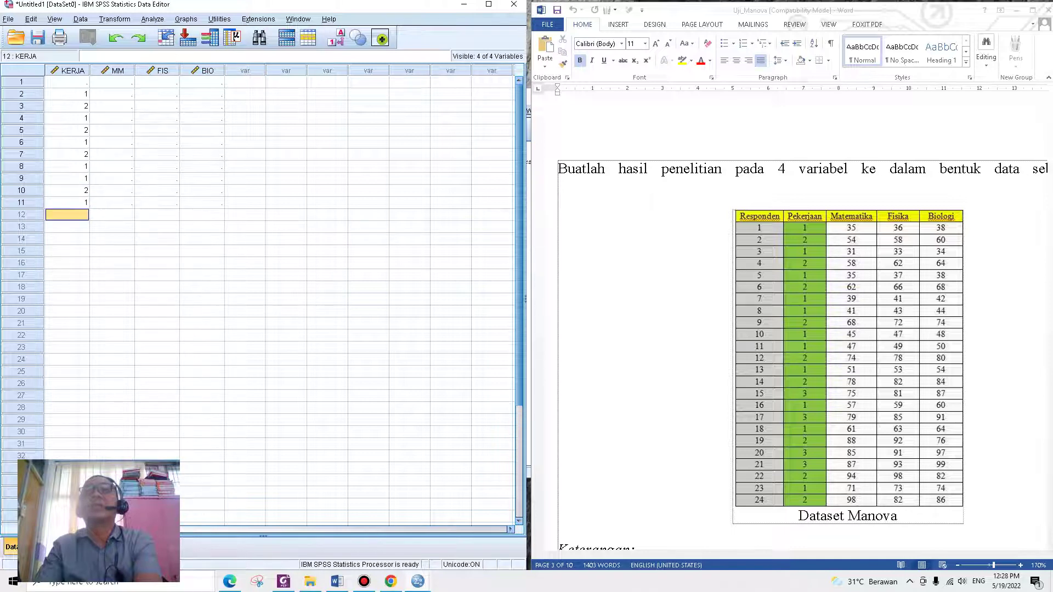
# Fill rows 12 to 15 of the KERJA column with 1, 2, 1, 2.
pyautogui.write('1')
pyautogui.press('Return')
pyautogui.write('2')
pyautogui.press('Return')
pyautogui.write('1')
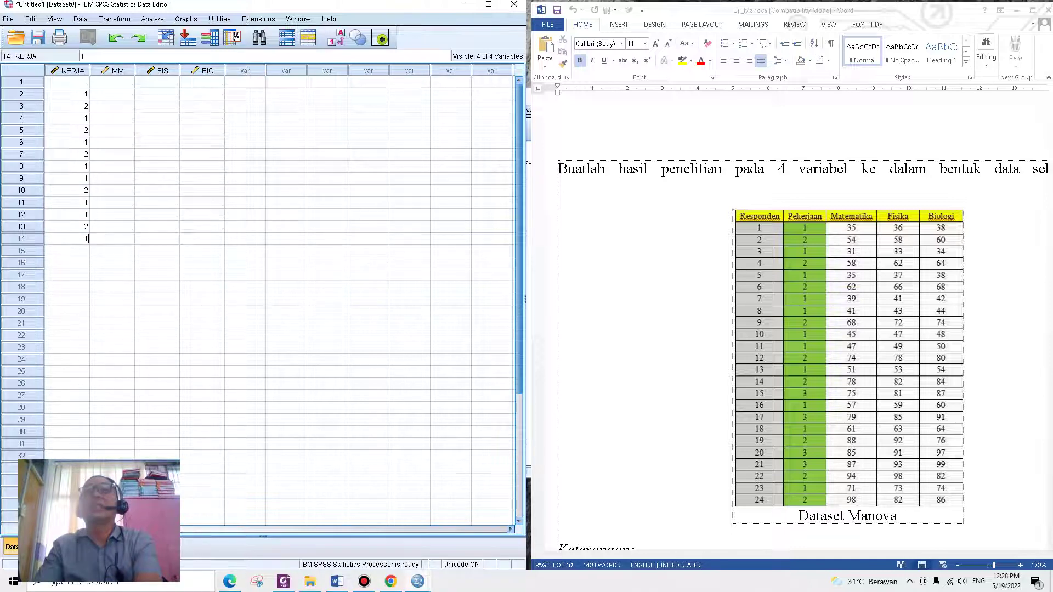
pyautogui.press('Return')
pyautogui.write('2')
pyautogui.press('Return')
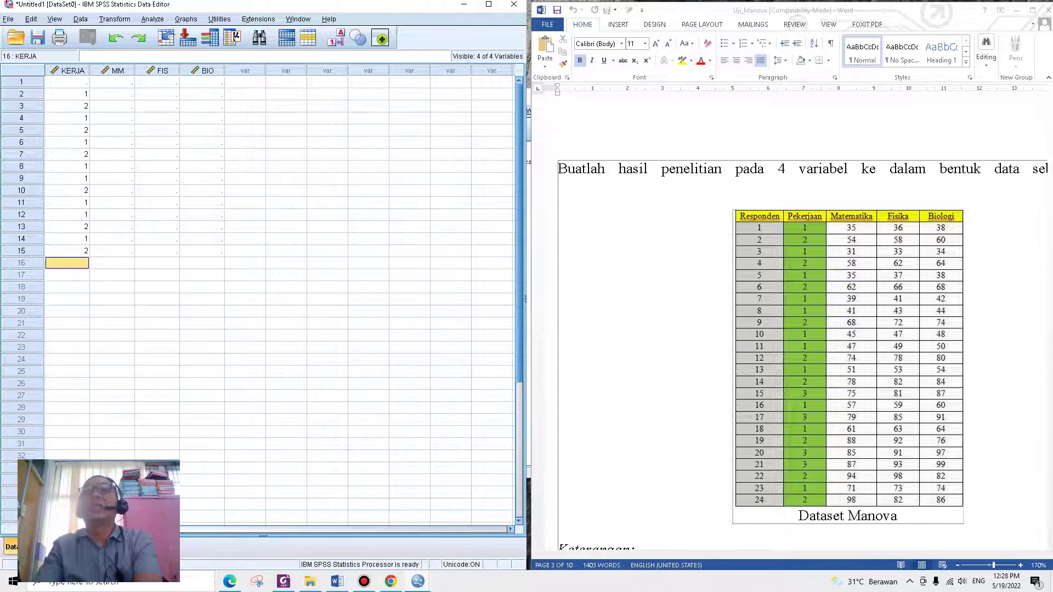
# Enter the KERJA codes 3, 1, 3, 2, 3 in rows 16 to 20.
pyautogui.write('3')
pyautogui.press('Return')
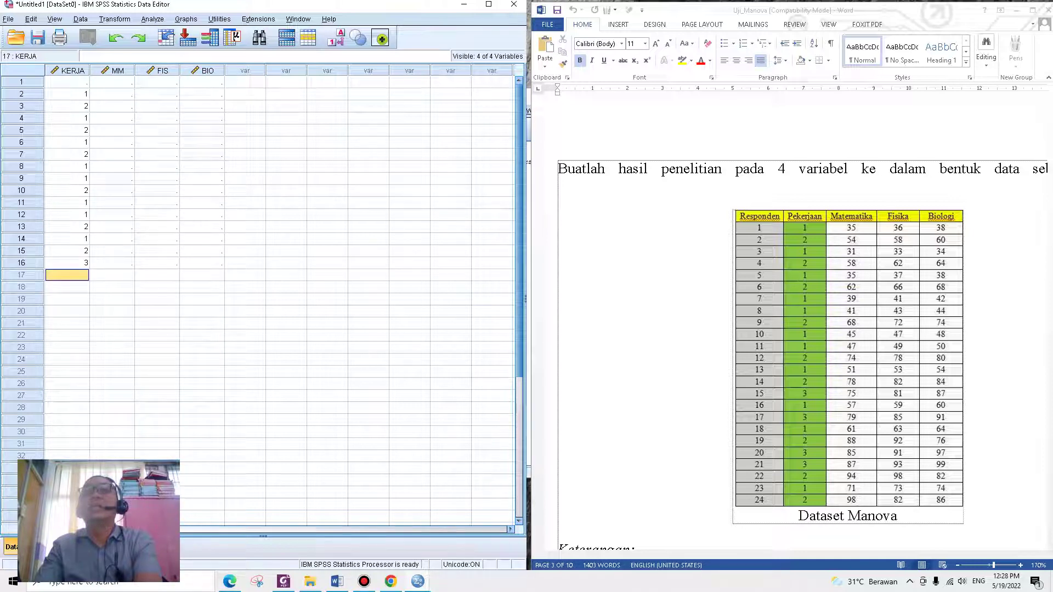
pyautogui.write('1')
pyautogui.press('Return')
pyautogui.write('3')
pyautogui.press('Return')
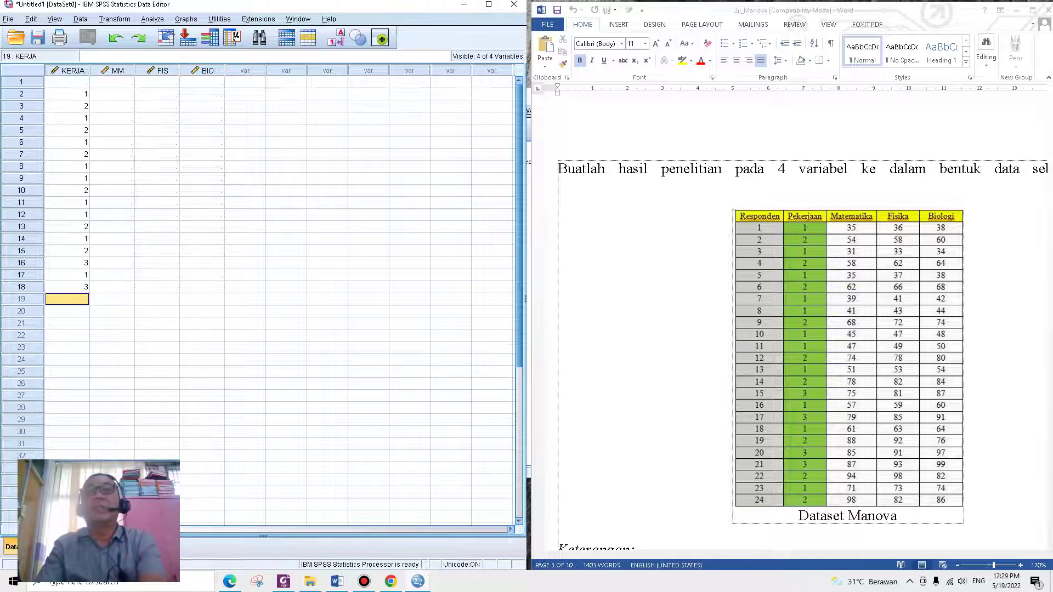
pyautogui.write('2')
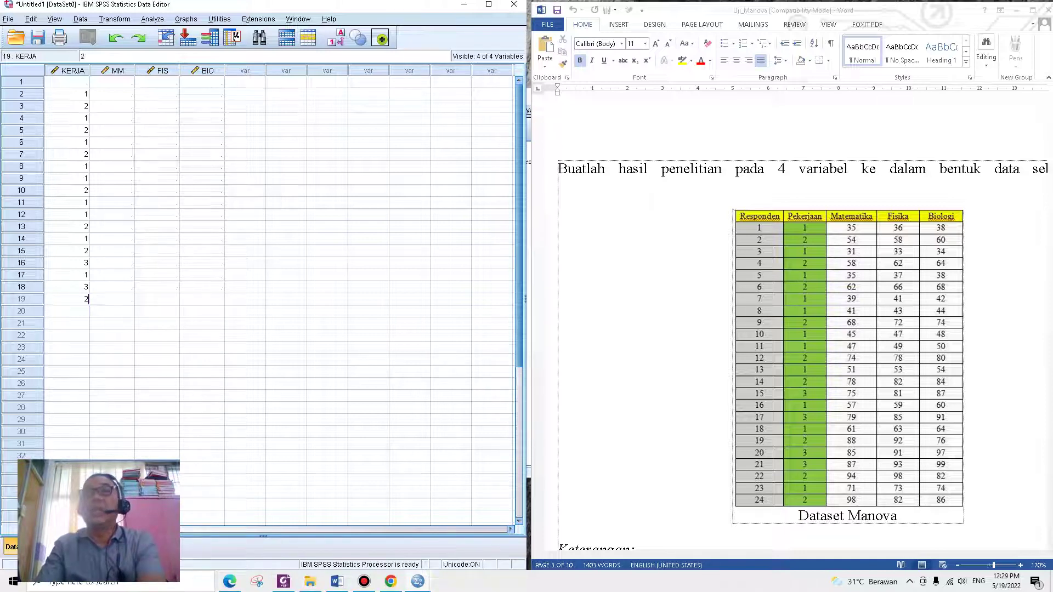
pyautogui.press('Return')
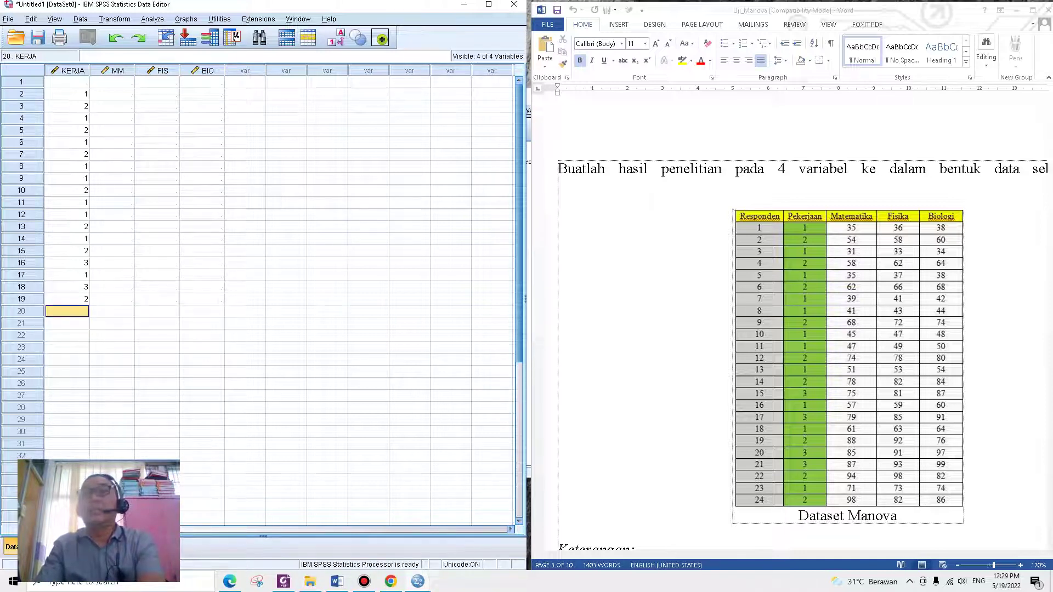
pyautogui.write('3')
pyautogui.press('Return')
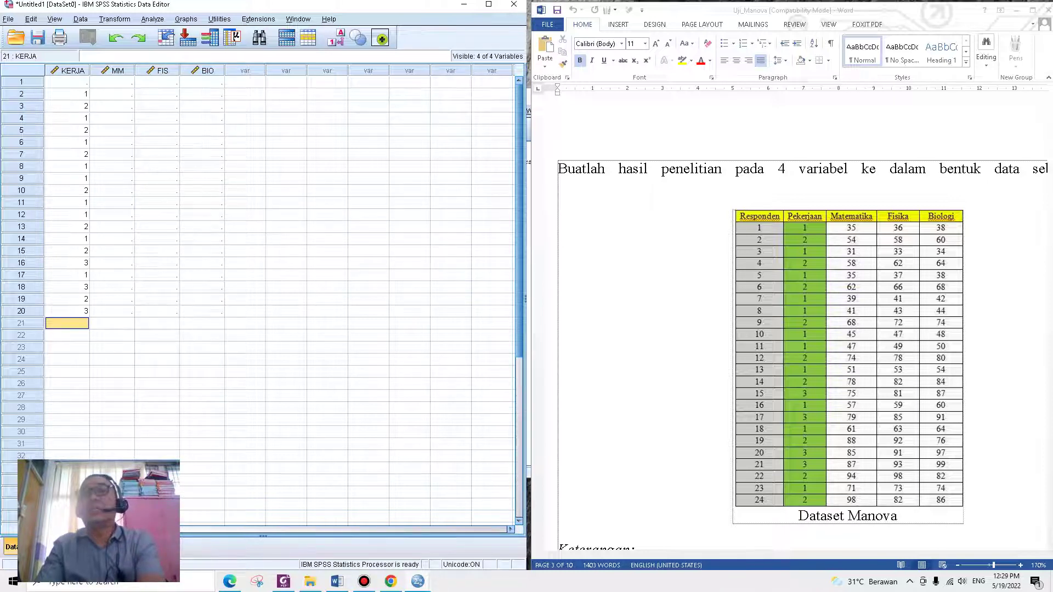
# Finish the KERJA column by entering 3, 2, 1, 2 in rows 21 to 24.
pyautogui.write('3')
pyautogui.press('Return')
pyautogui.write('2')
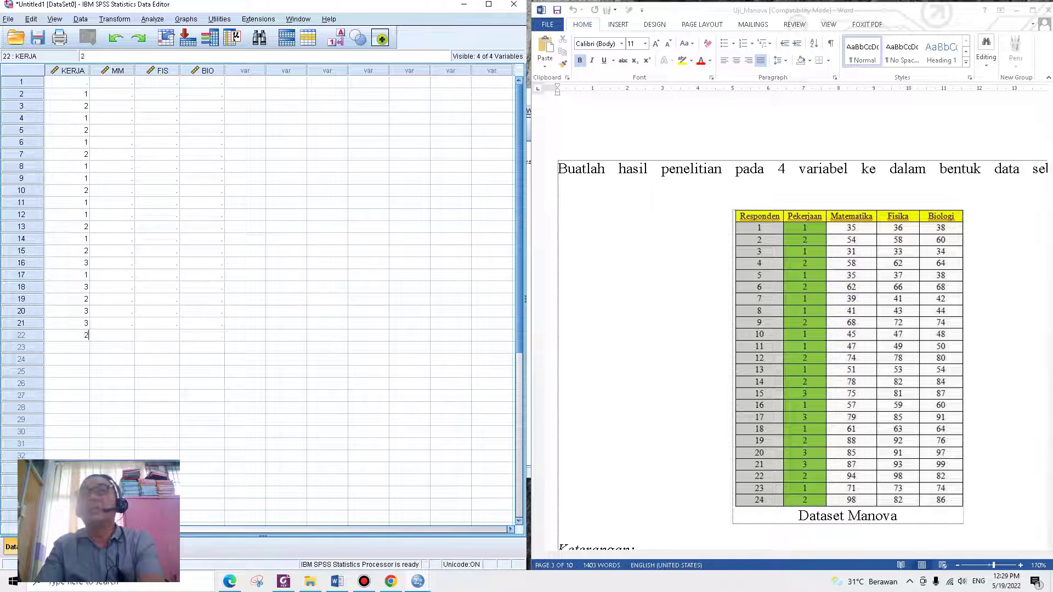
pyautogui.press('Return')
pyautogui.write('1')
pyautogui.press('Return')
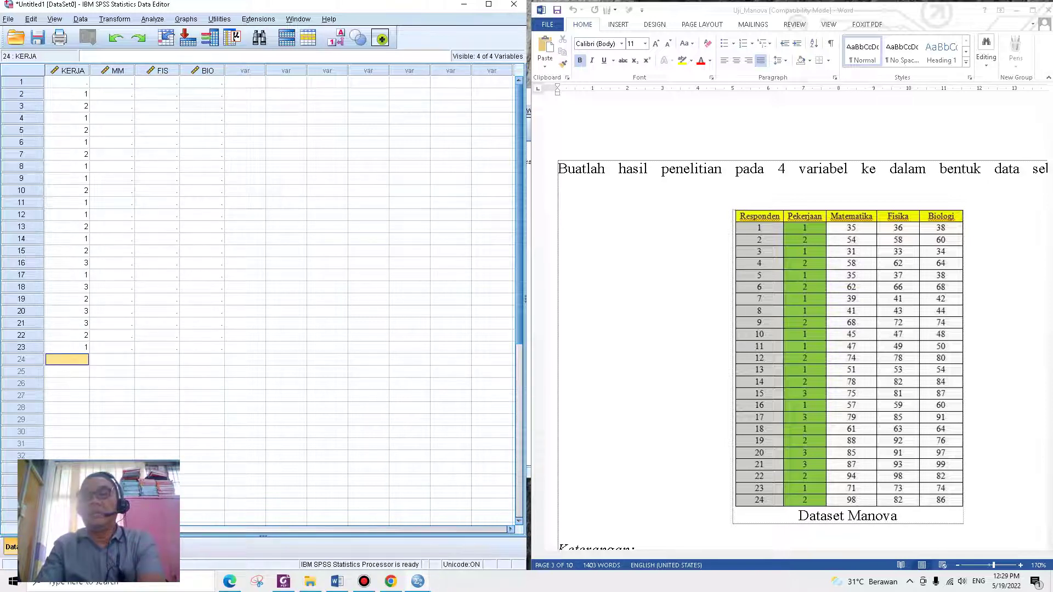
pyautogui.write('2')
pyautogui.press('Return')
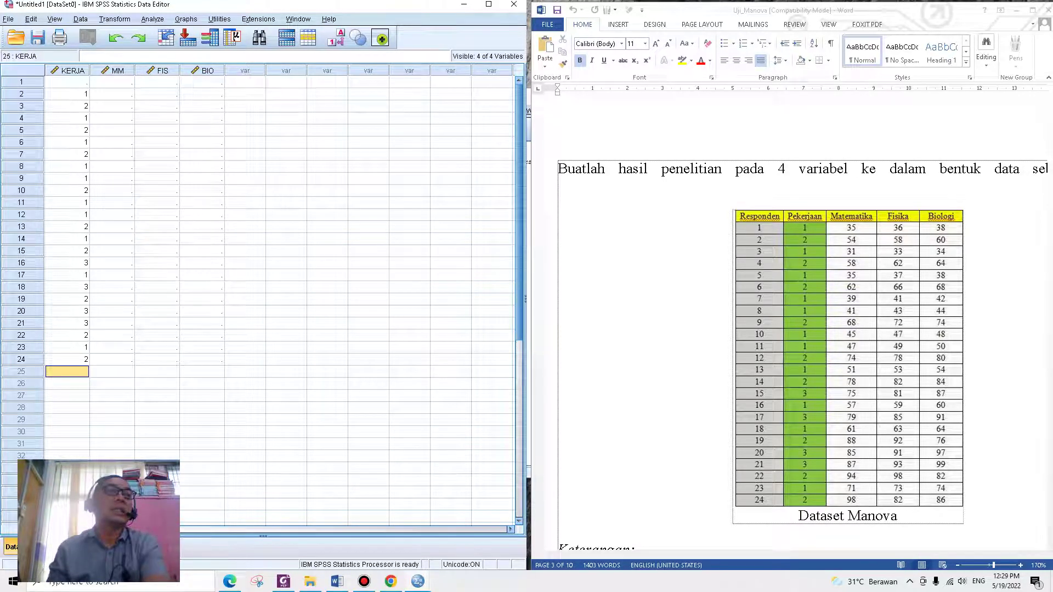
# Return to Variable View, maximize the Data Editor window and open the value labels of KERJA for editing.
pyautogui.click(59, 547)
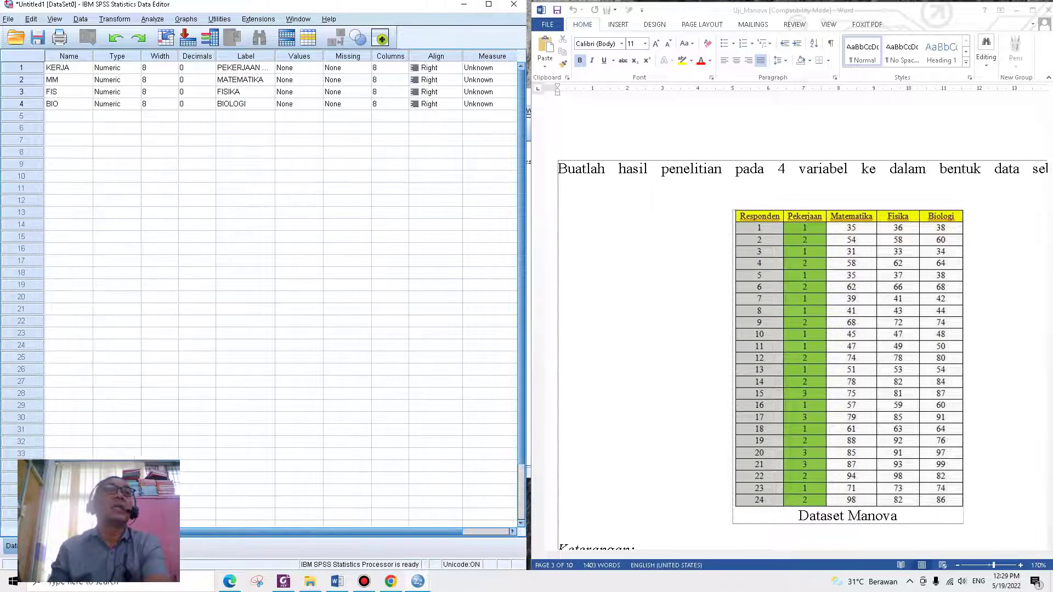
pyautogui.click(488, 4)
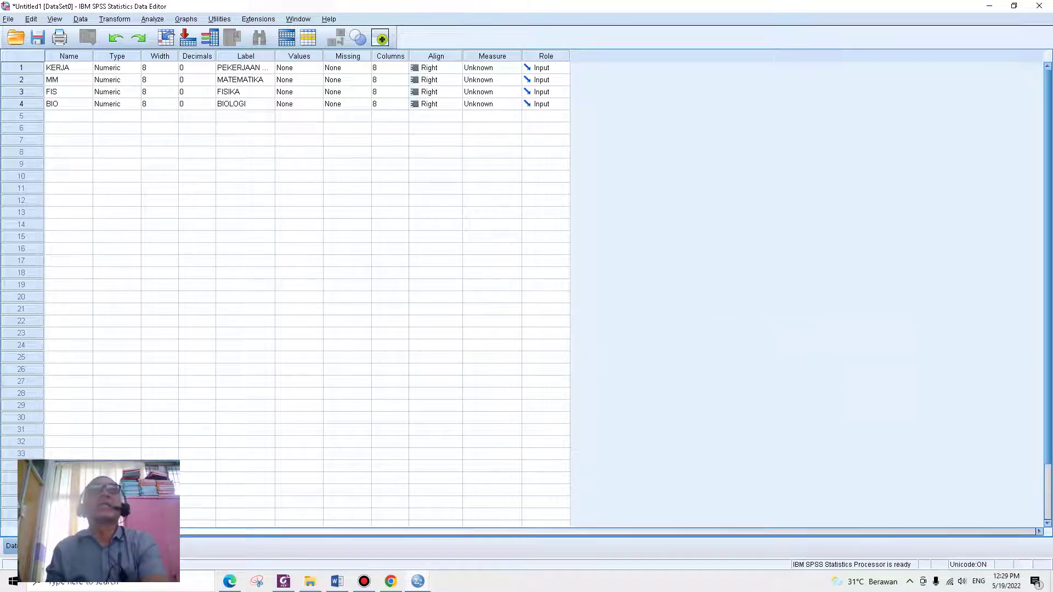
pyautogui.click(299, 56)
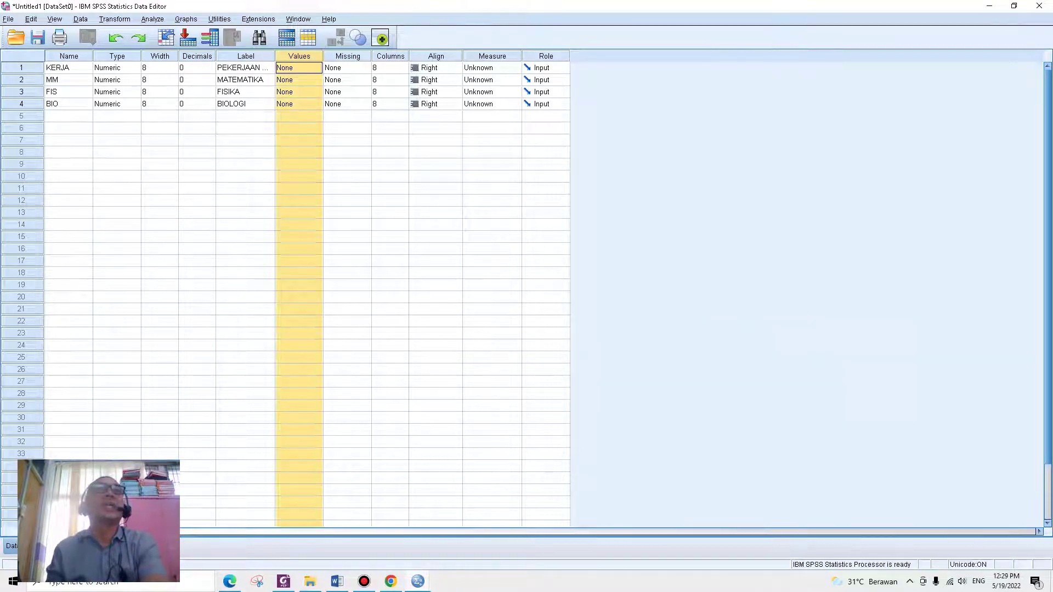
pyautogui.click(299, 68)
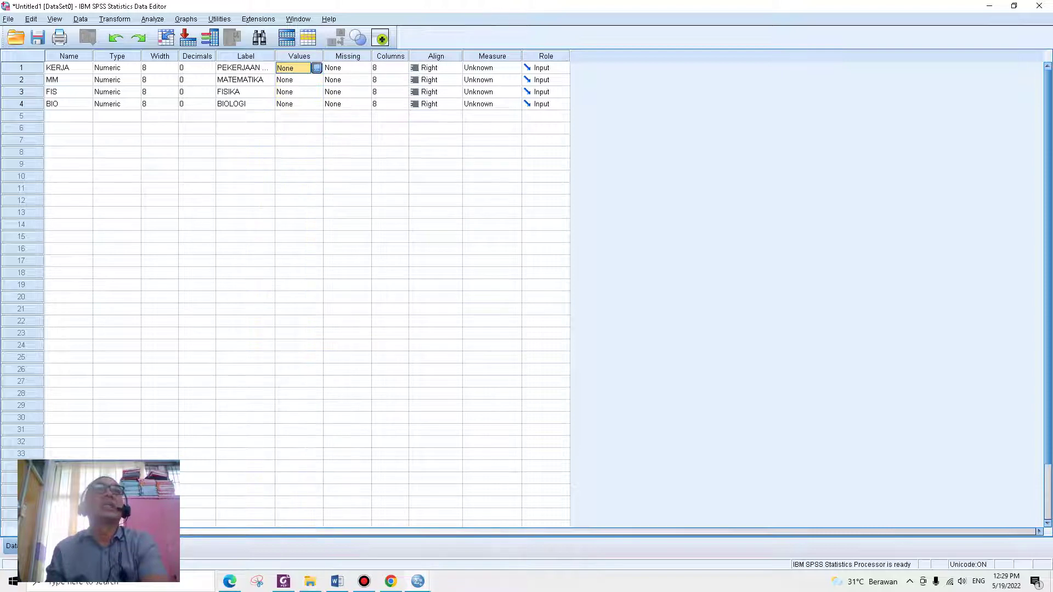
pyautogui.click(317, 68)
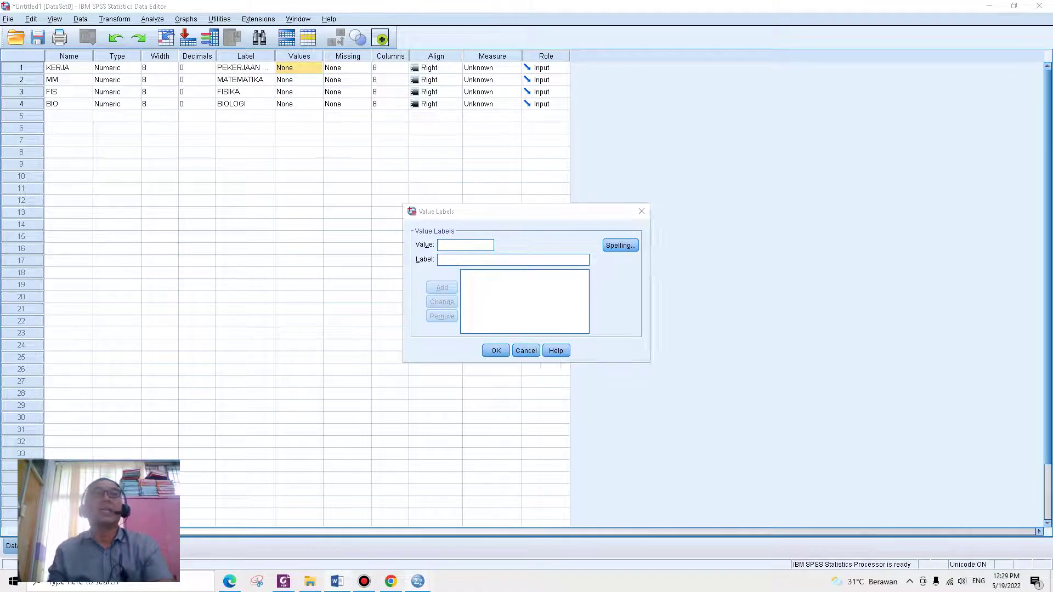
# Switch to the Word document and look up the Pekerjaan category codes in the Keterangan section below the dataset table.
pyautogui.hotkey('alt', 'Tab')
pyautogui.scroll(10, 789, 329)
pyautogui.scroll(2, 789, 329)
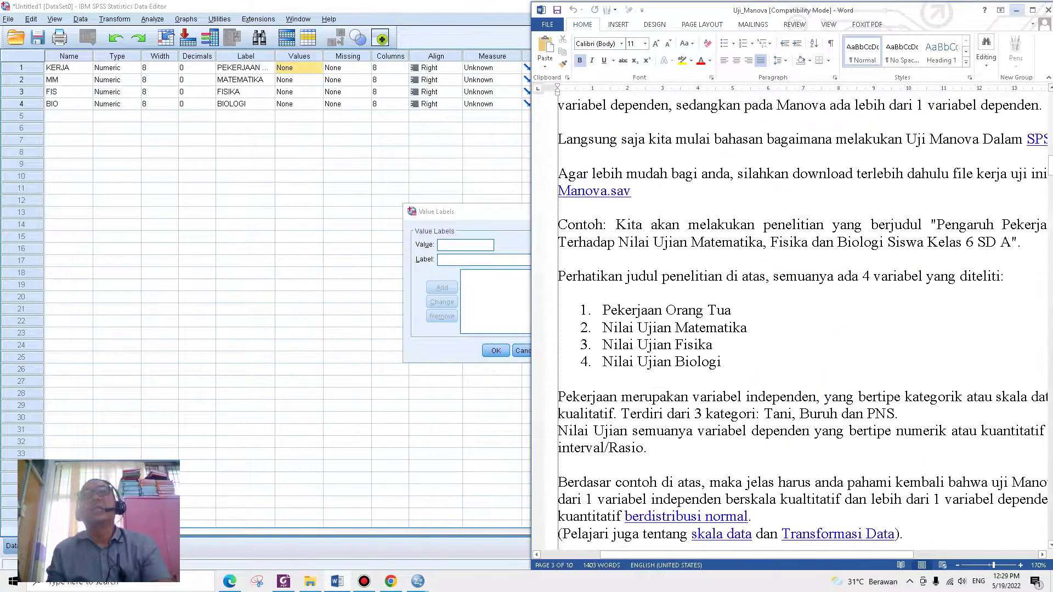
pyautogui.scroll(-10, 789, 329)
pyautogui.scroll(-6, 790, 329)
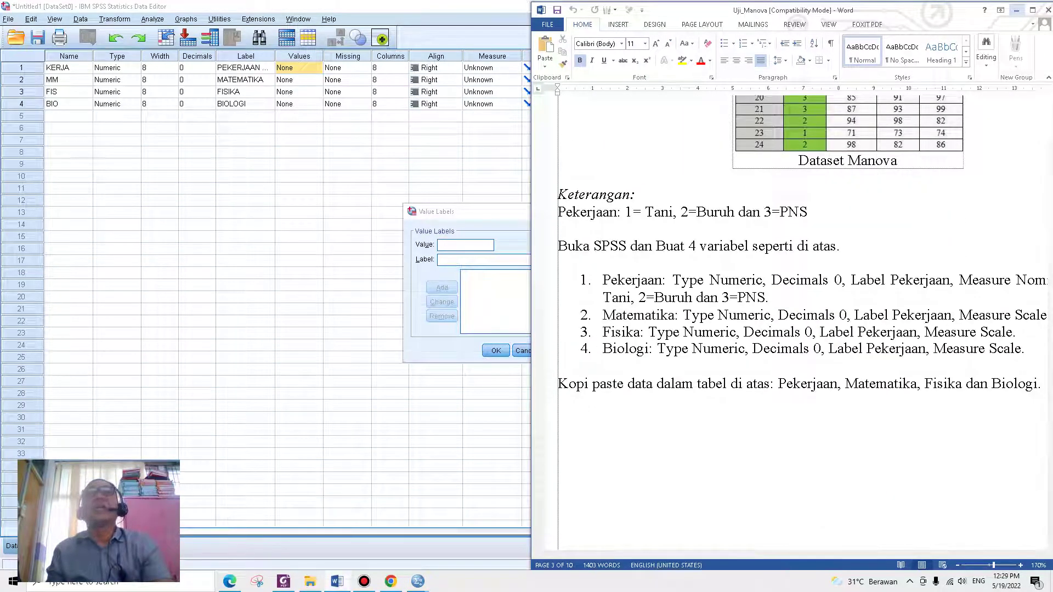
# Switch back to SPSS, cancel the Value Labels dialog and arrange the Data Editor window side by side with the Word document.
pyautogui.hotkey('alt', 'Tab')
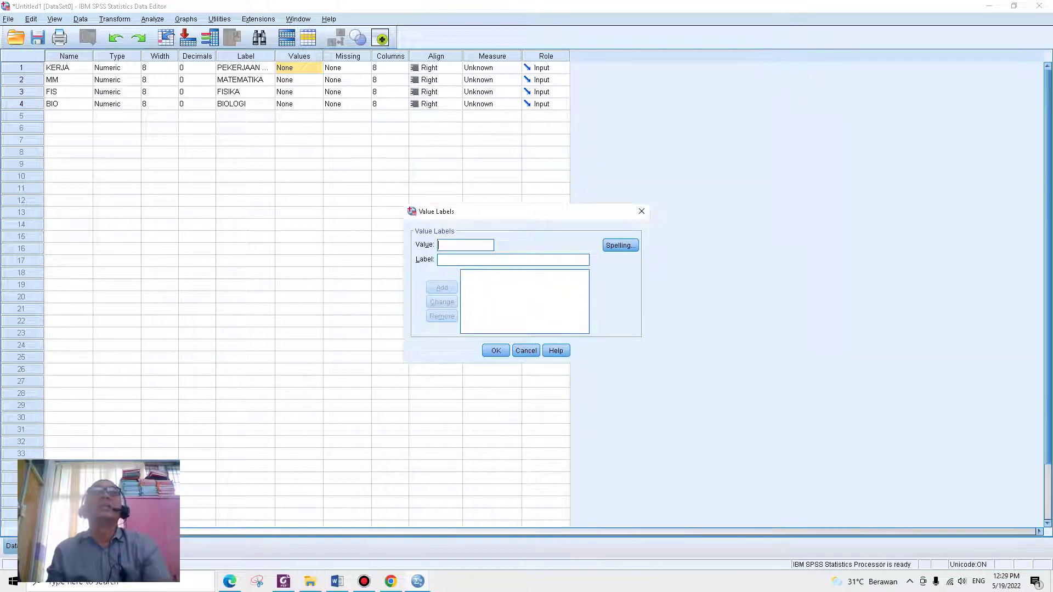
pyautogui.click(526, 350)
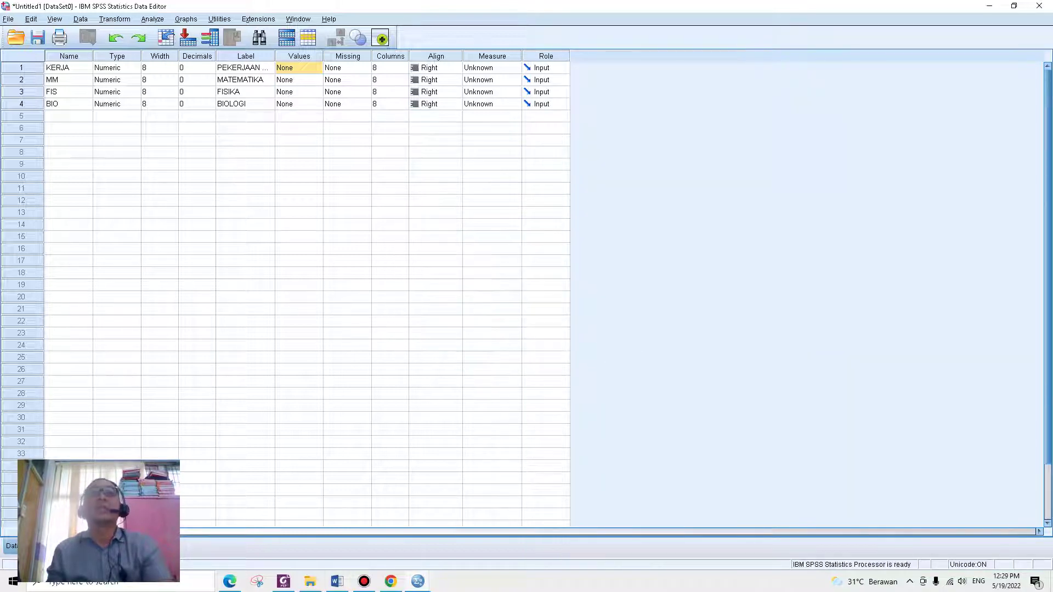
pyautogui.moveTo(384, 7); pyautogui.dragTo(1, 57)
# Define the value labels 1 = PETANI and 2 = BURUH for the KERJA variable.
pyautogui.click(317, 67)
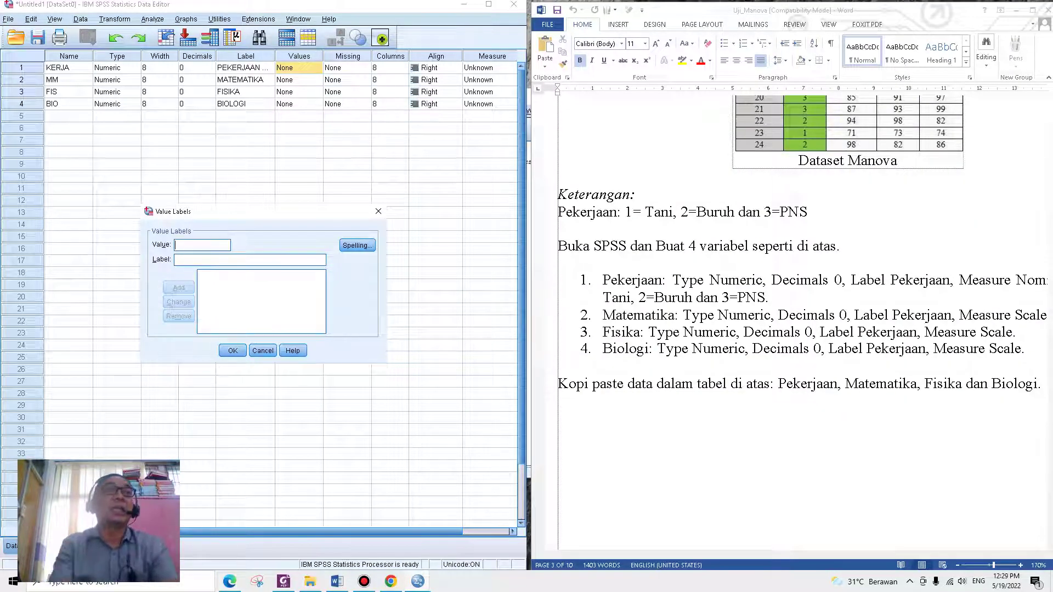
pyautogui.write('1')
pyautogui.press('Tab')
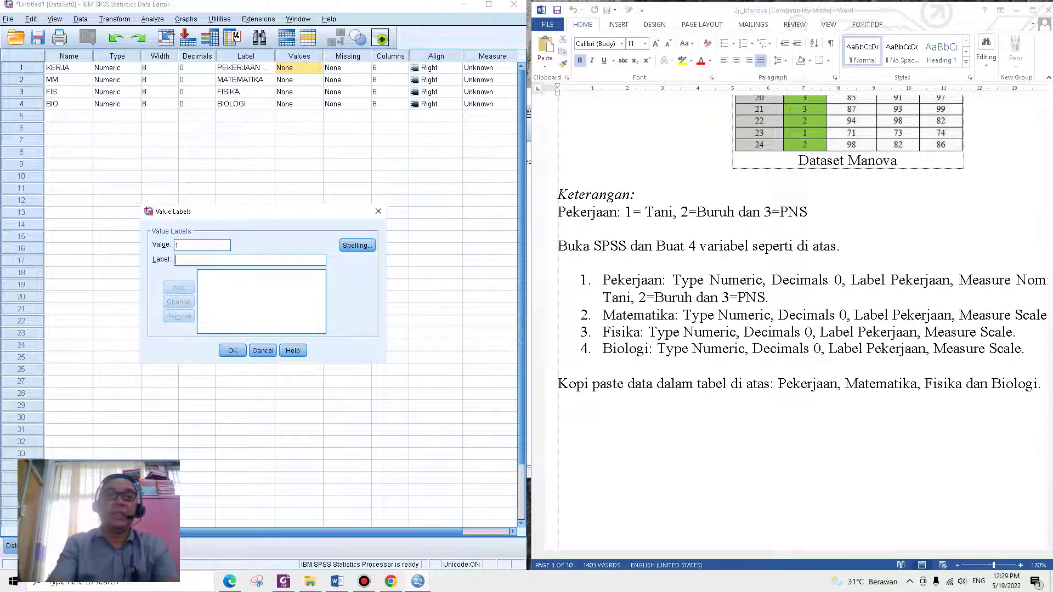
pyautogui.write('PETANI')
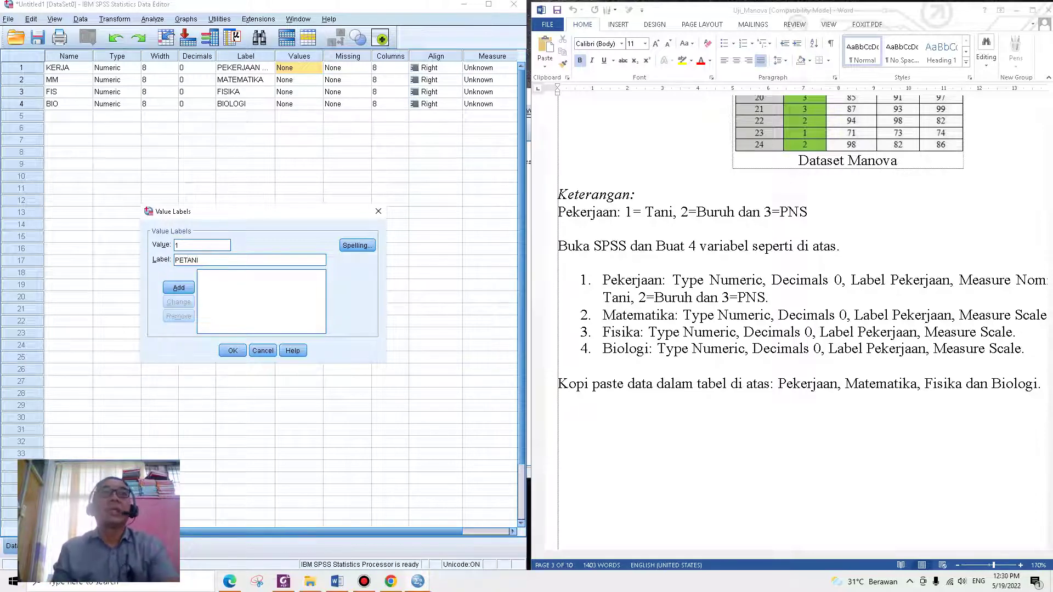
pyautogui.press('Return')
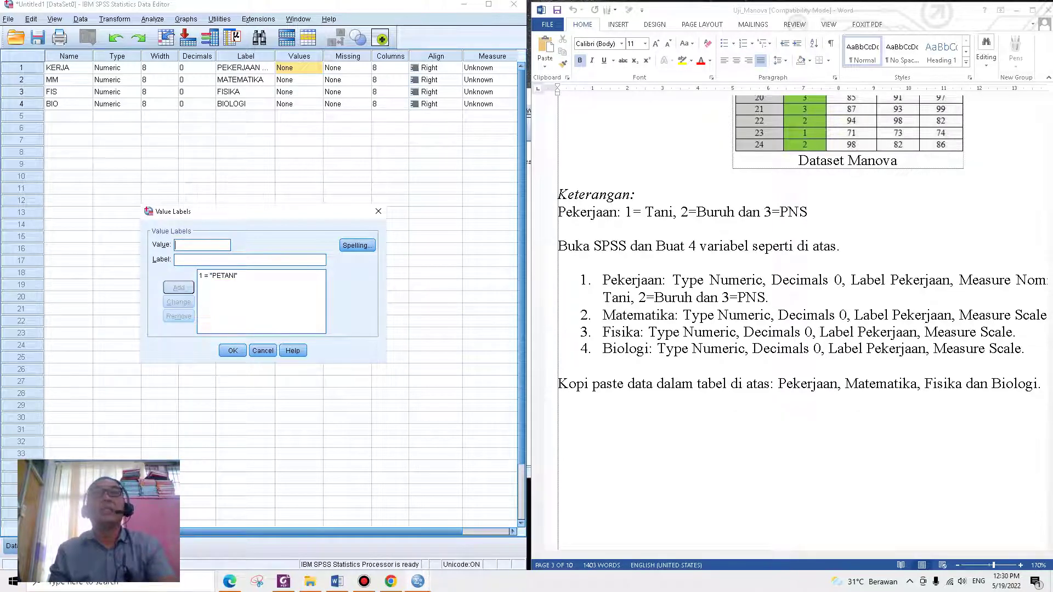
pyautogui.write('2')
pyautogui.click(176, 260)
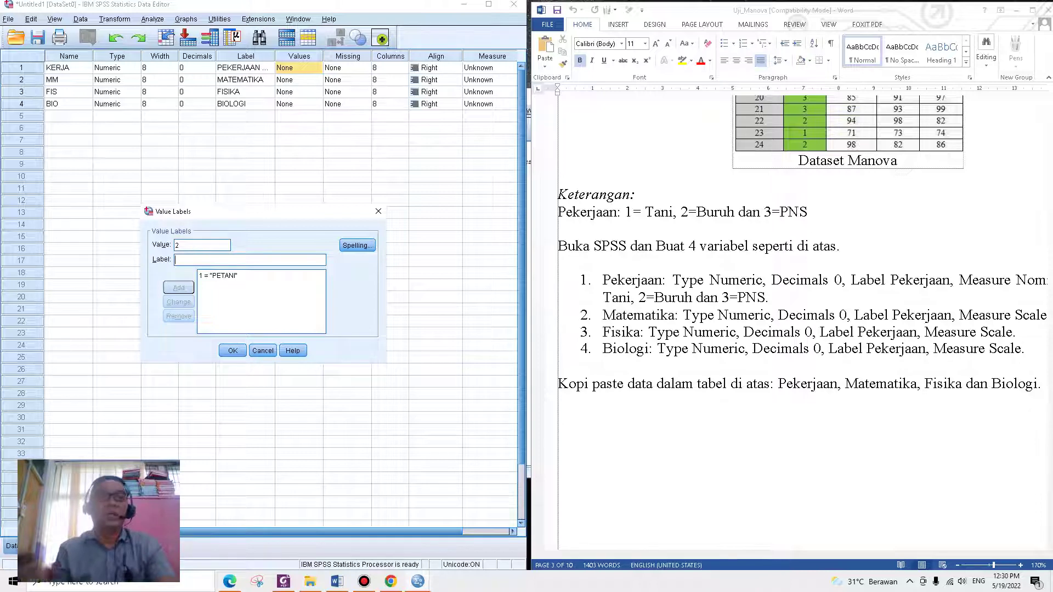
pyautogui.write('BURUH')
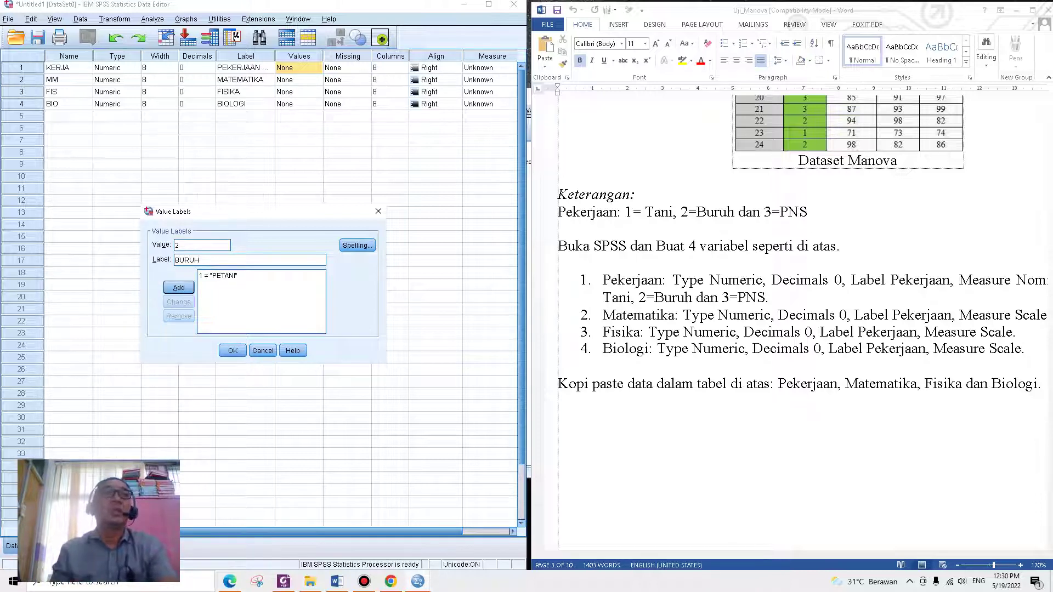
pyautogui.press('Return')
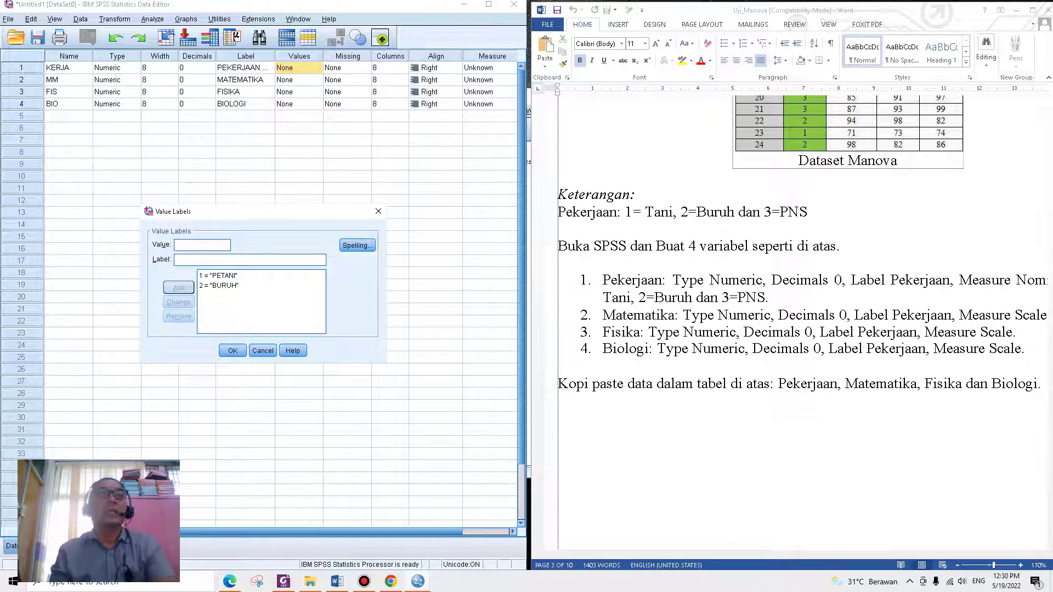
# Add the value label 3 = PNS for KERJA and confirm the set of labels.
pyautogui.write('3')
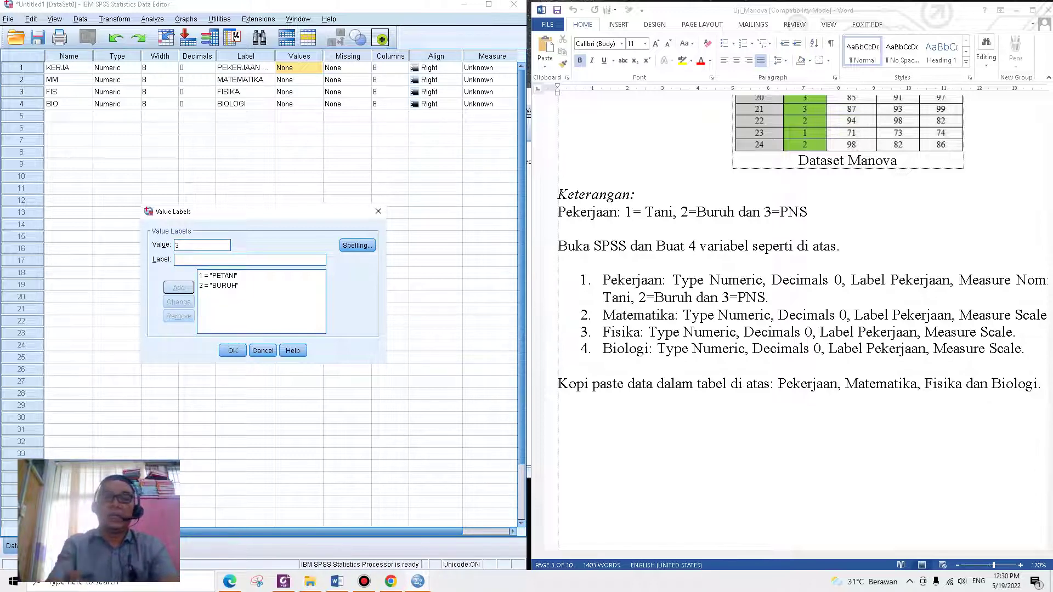
pyautogui.press('Tab')
pyautogui.write('PNS')
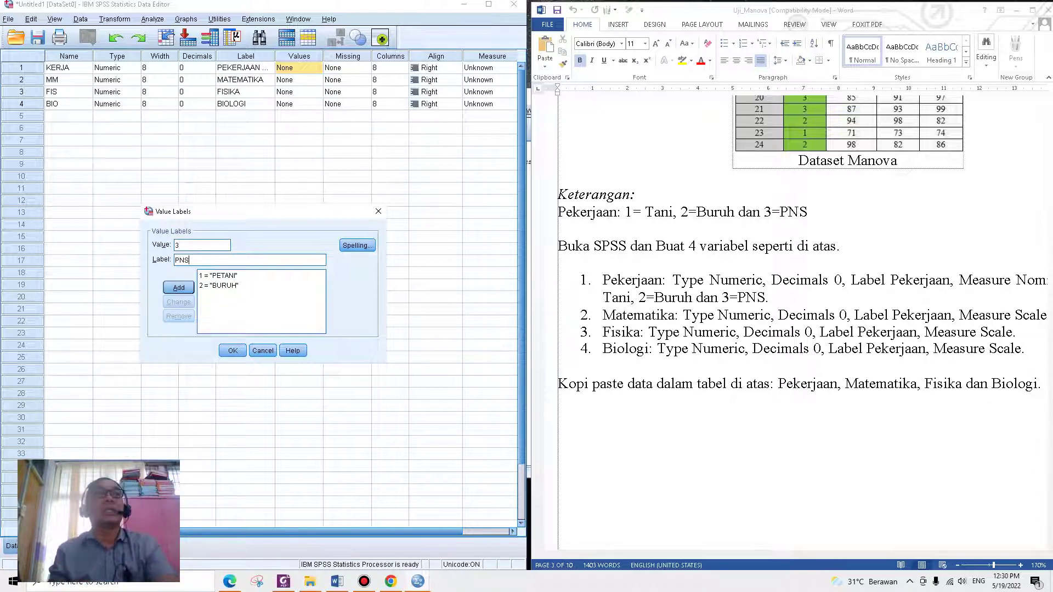
pyautogui.click(179, 288)
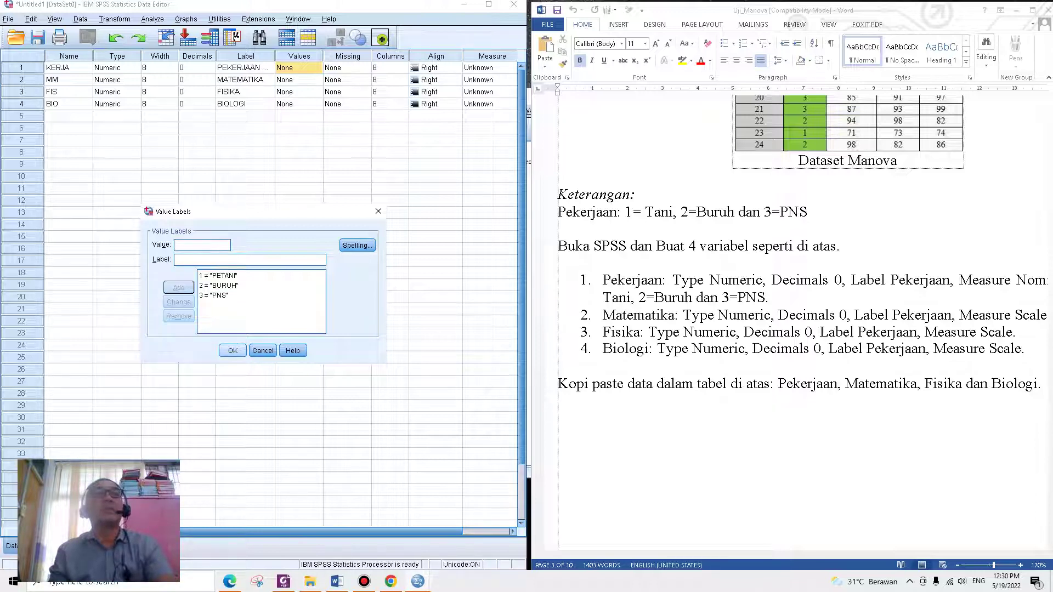
pyautogui.click(233, 350)
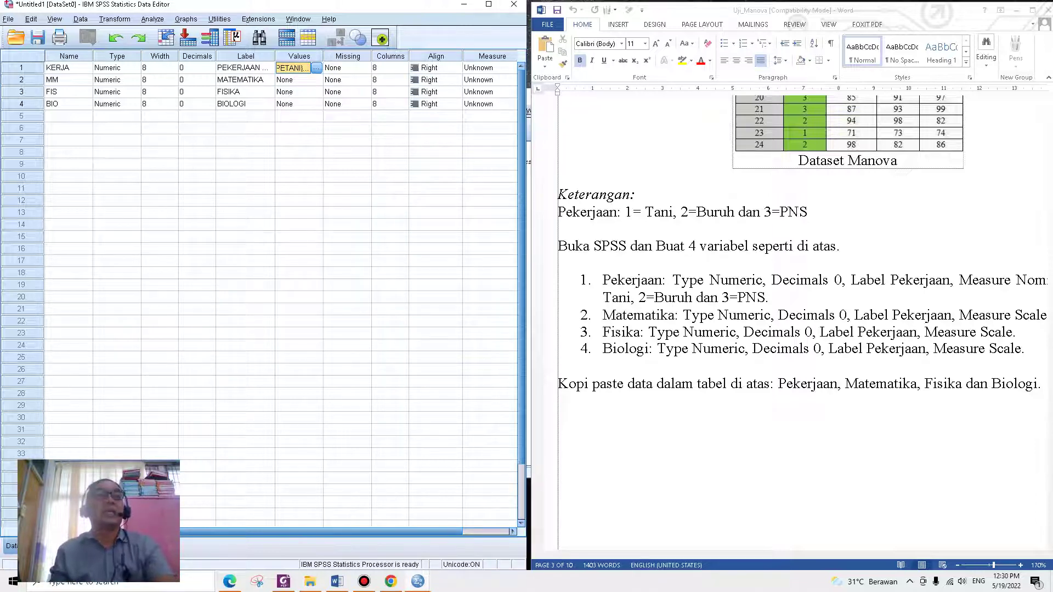
# Return to Data View and enter the KERJA code 1 in the empty first row.
pyautogui.press('Tab')
pyautogui.hotkey('ctrl', 't')
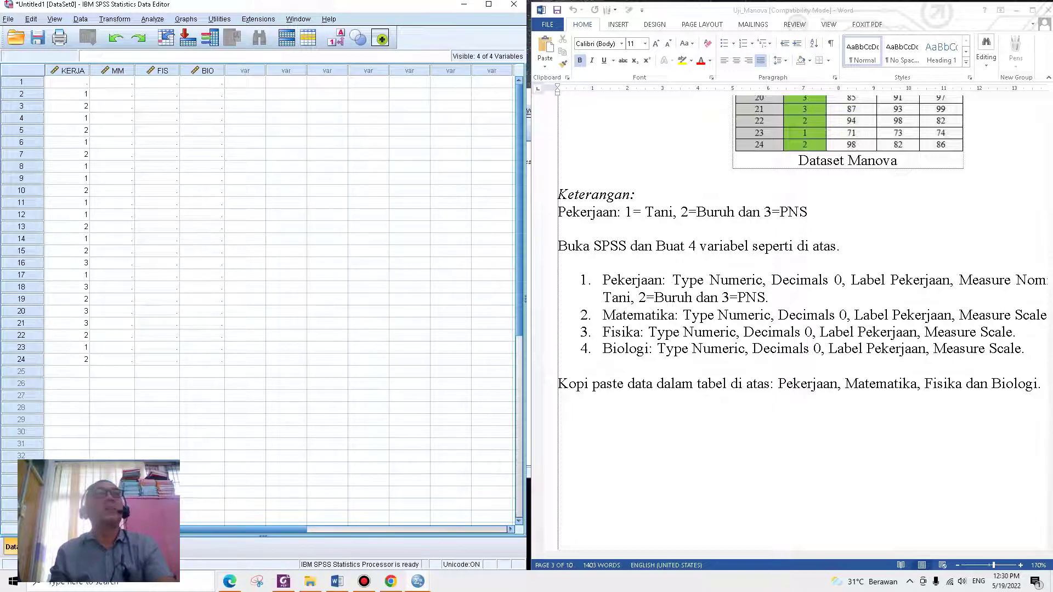
pyautogui.click(66, 82)
pyautogui.scroll(8, 792, 324)
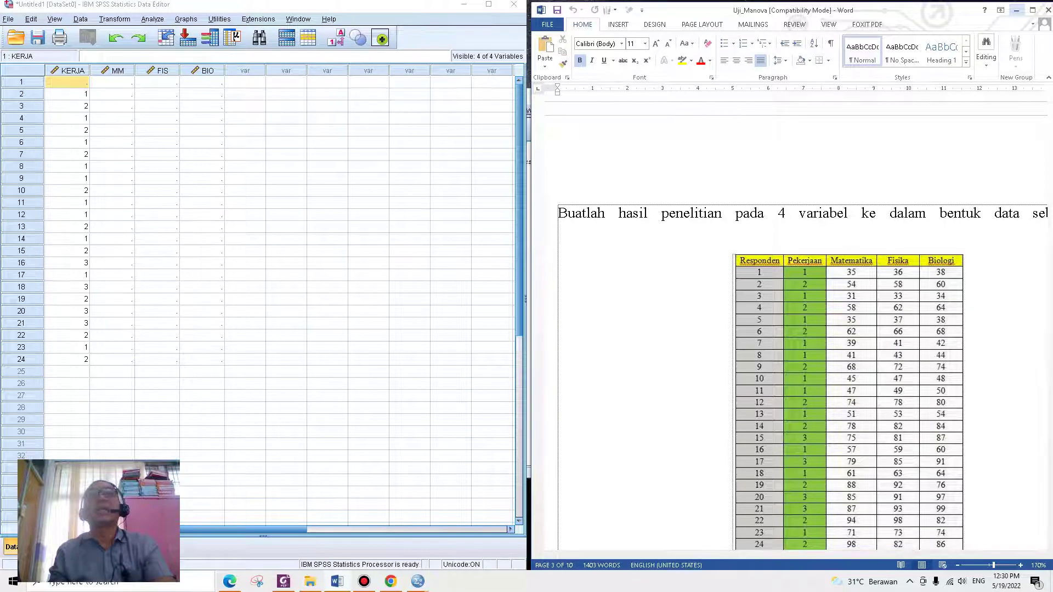
pyautogui.scroll(10, 792, 324)
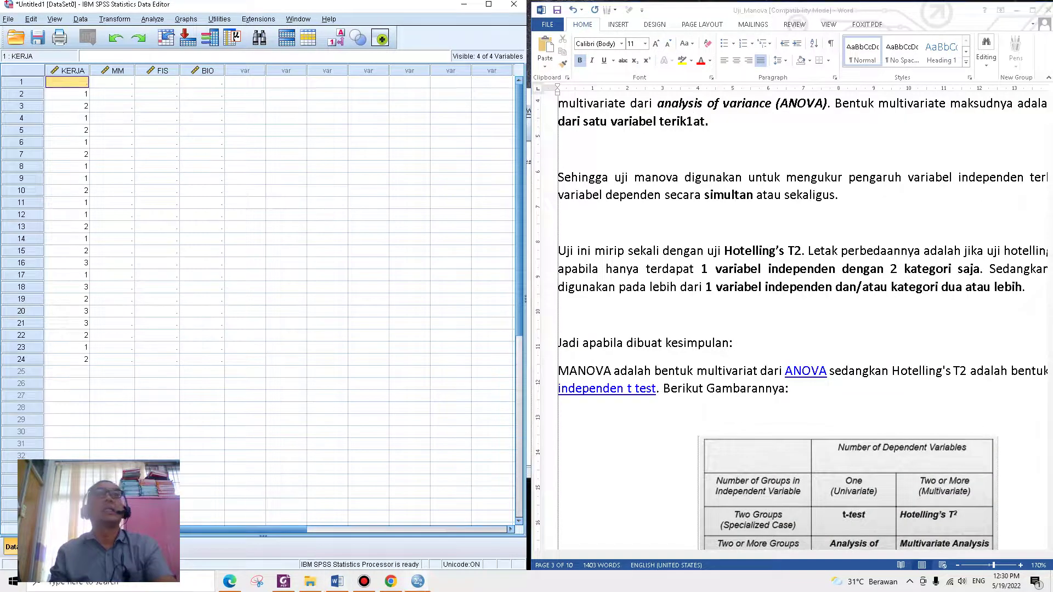
pyautogui.write('1')
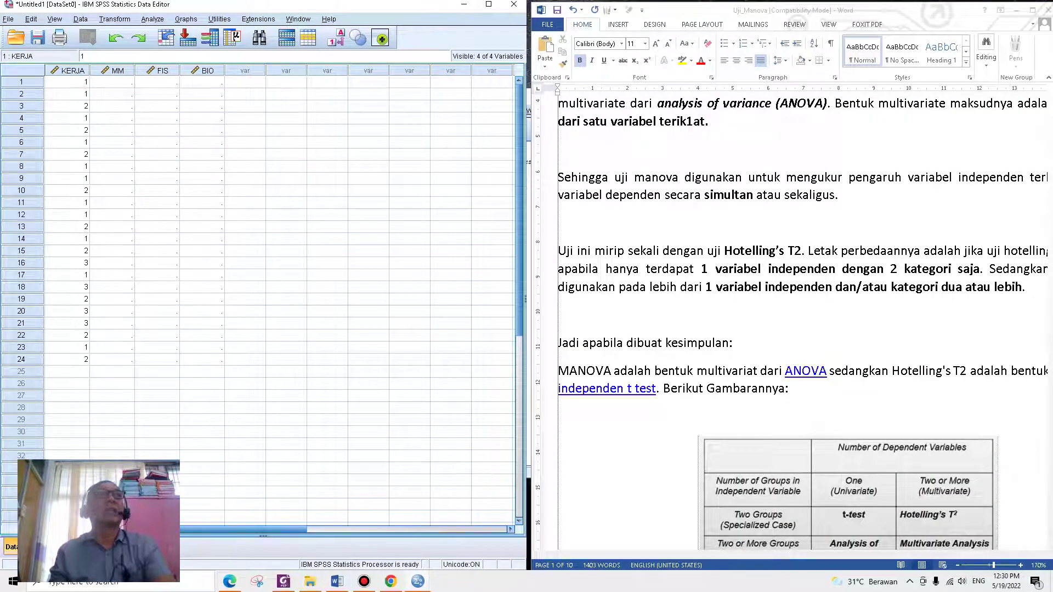
# Locate the Dataset Manova table in the Word document to read the Matematika, Fisika and Biologi scores.
pyautogui.click(112, 105)
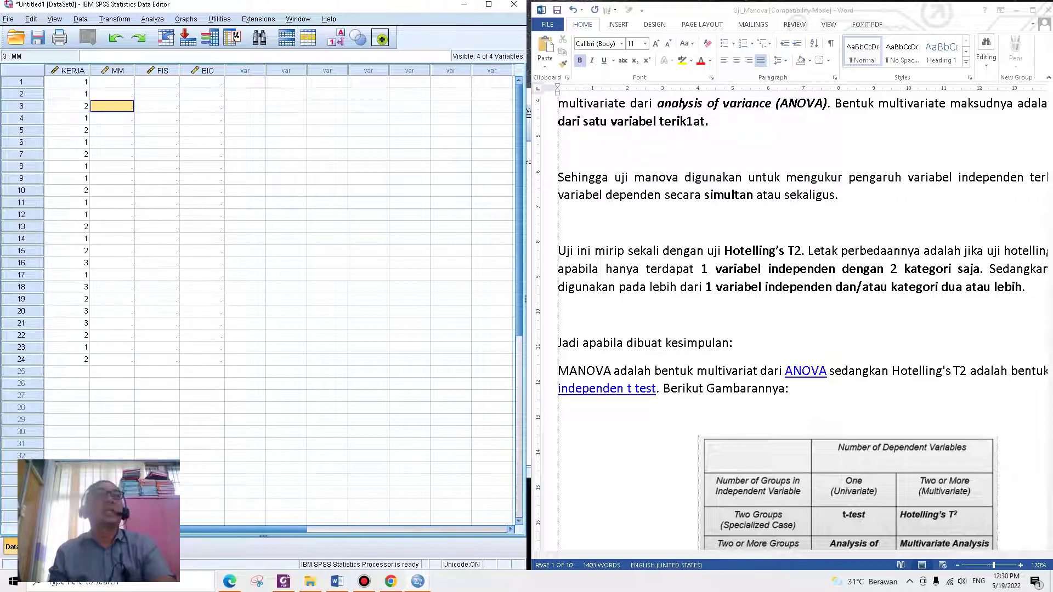
pyautogui.scroll(-3, 792, 324)
pyautogui.scroll(-15, 792, 324)
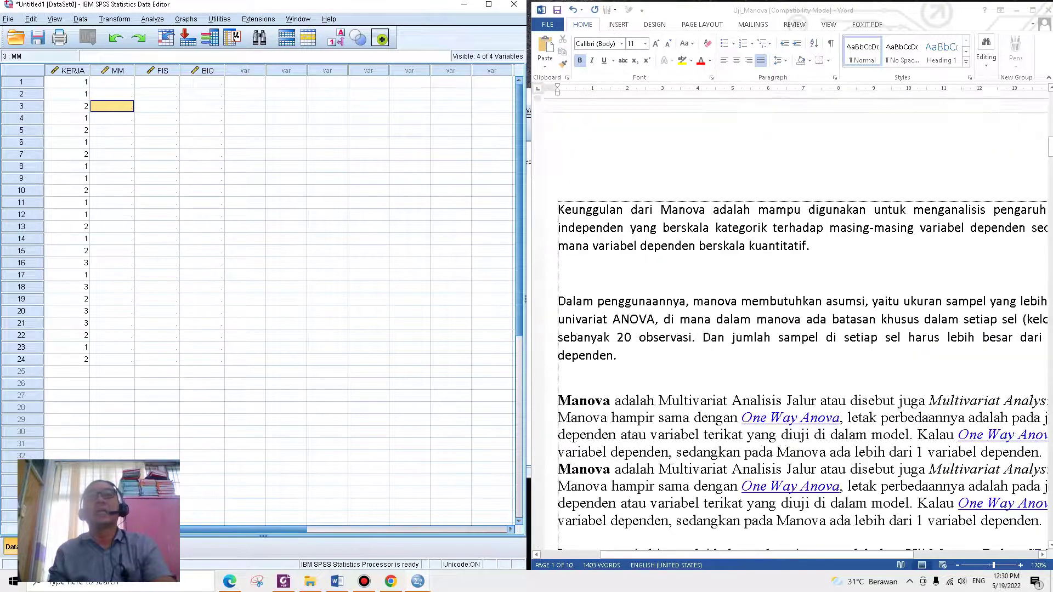
pyautogui.scroll(-9, 791, 324)
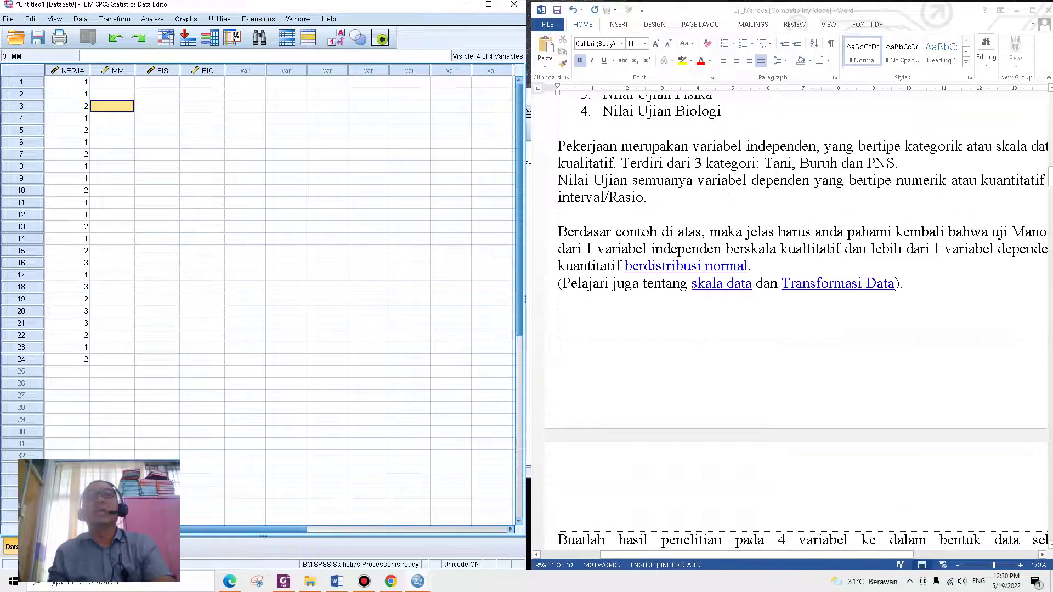
pyautogui.scroll(11, 792, 324)
pyautogui.scroll(5, 791, 323)
pyautogui.scroll(-12, 792, 323)
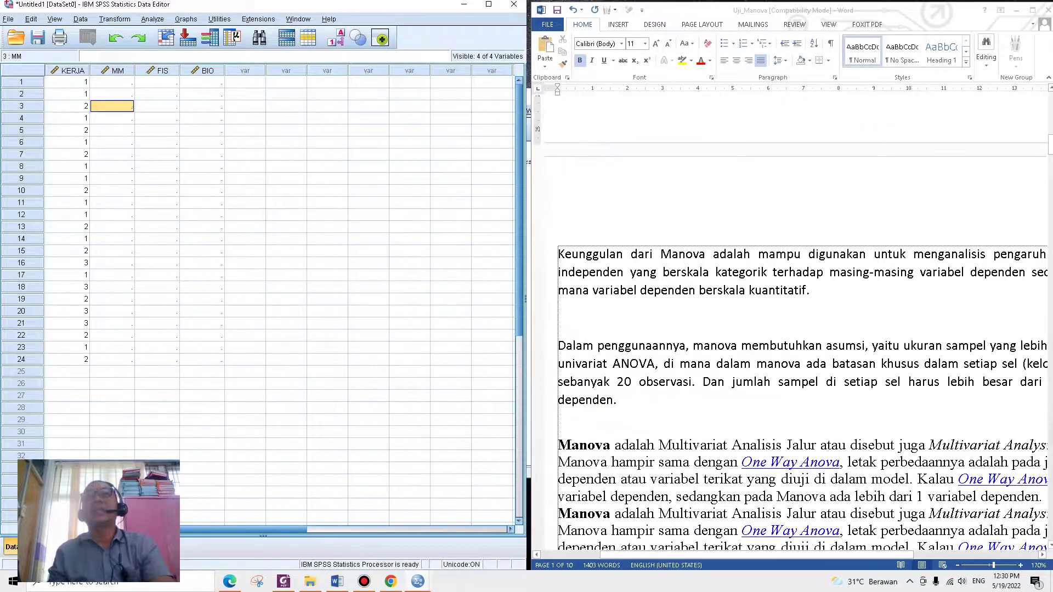
pyautogui.scroll(-4, 792, 324)
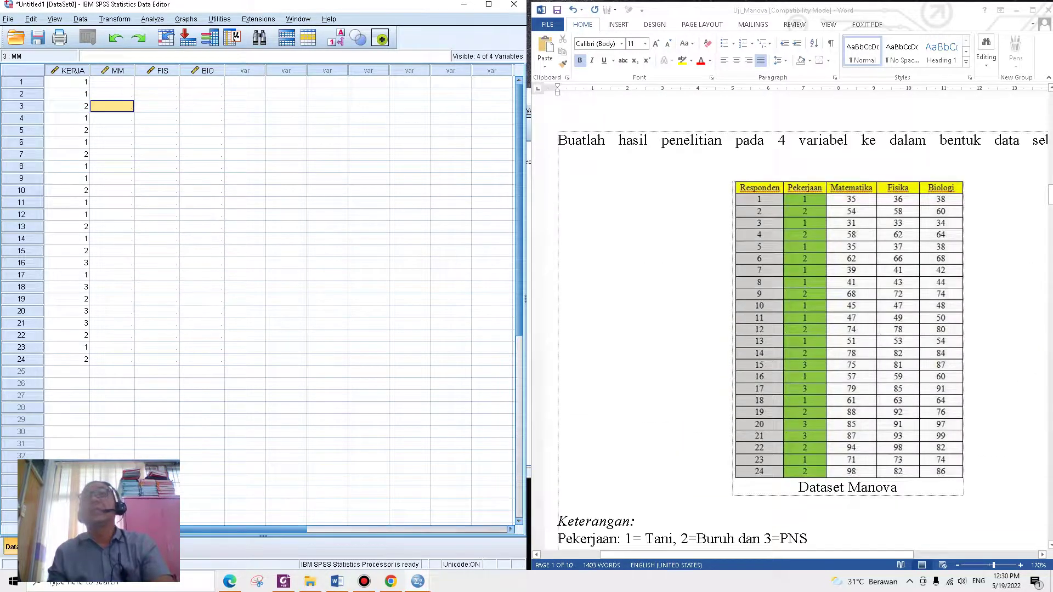
# Enter the first respondent's scores in row 1: MM 35, FIS 36 and BIO 38.
pyautogui.click(112, 82)
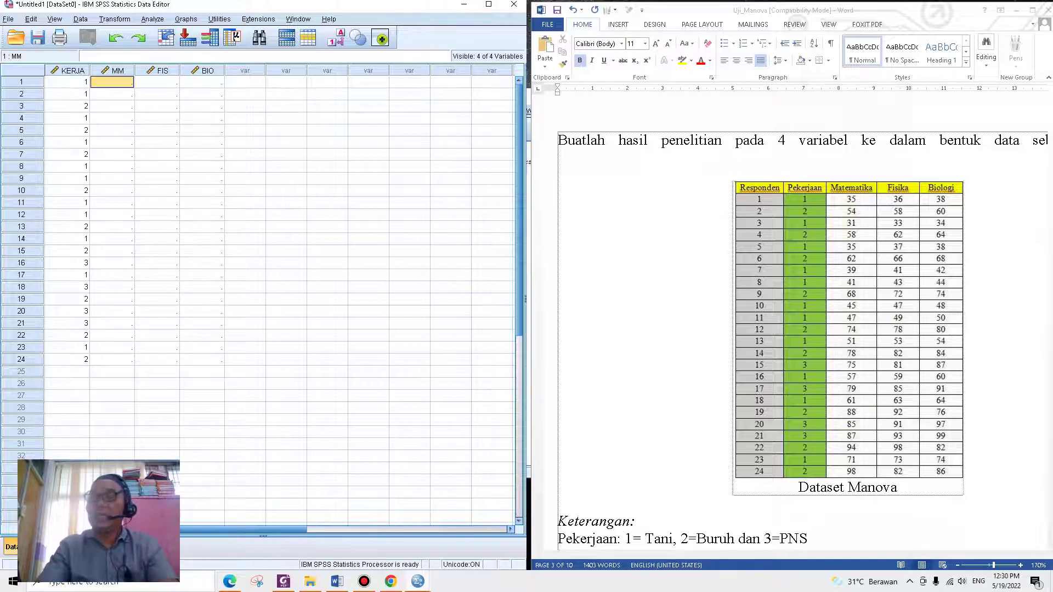
pyautogui.write('35')
pyautogui.press('Tab')
pyautogui.write('3')
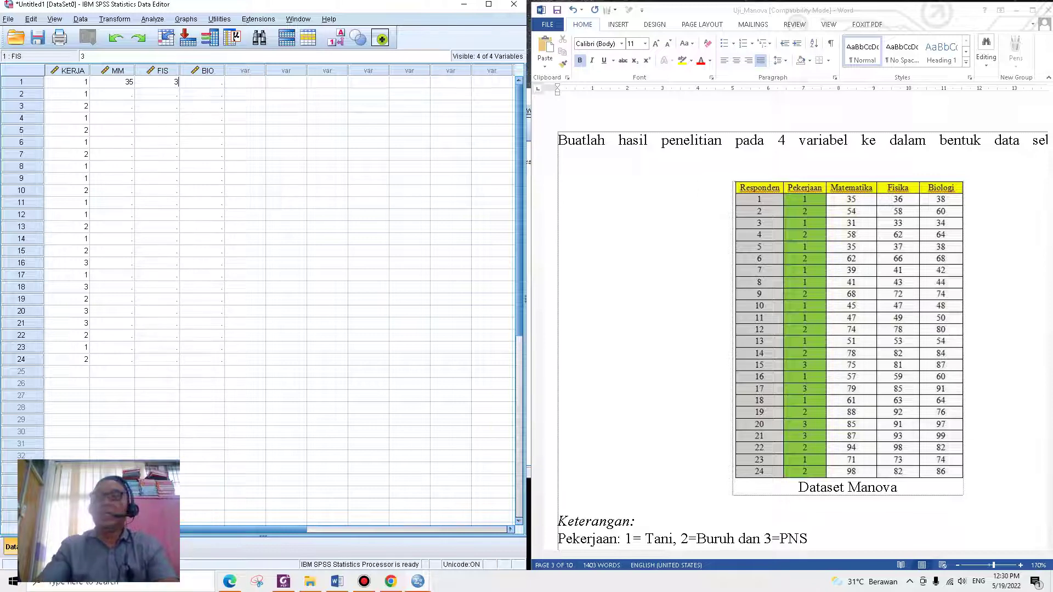
pyautogui.write('6')
pyautogui.press('Tab')
pyautogui.write('38')
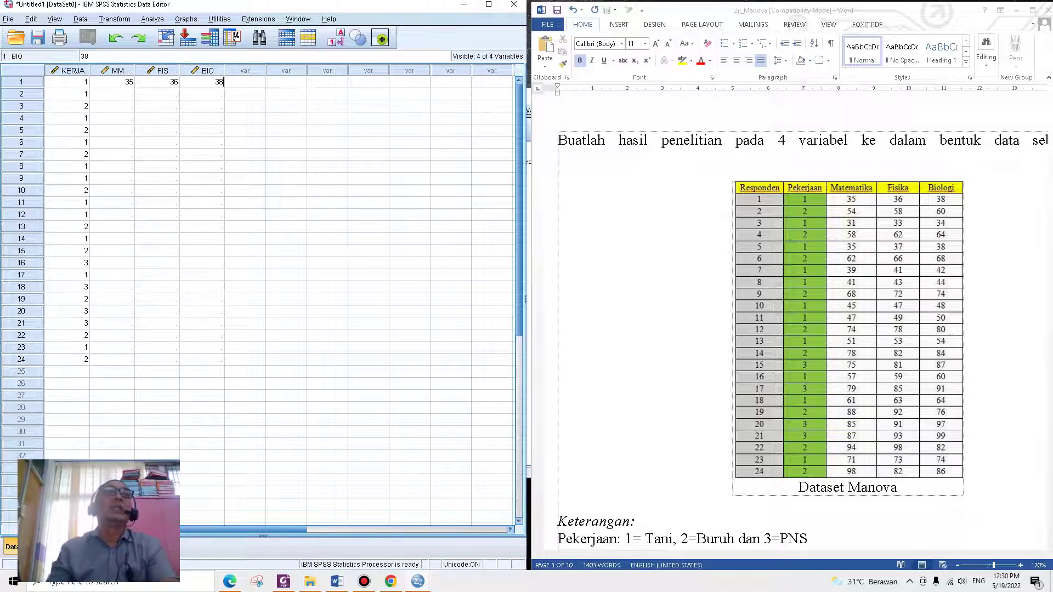
pyautogui.press('Return')
# Enter the MM scores 54, 31, 58 and 26 in rows 2 to 5.
pyautogui.press('Right')
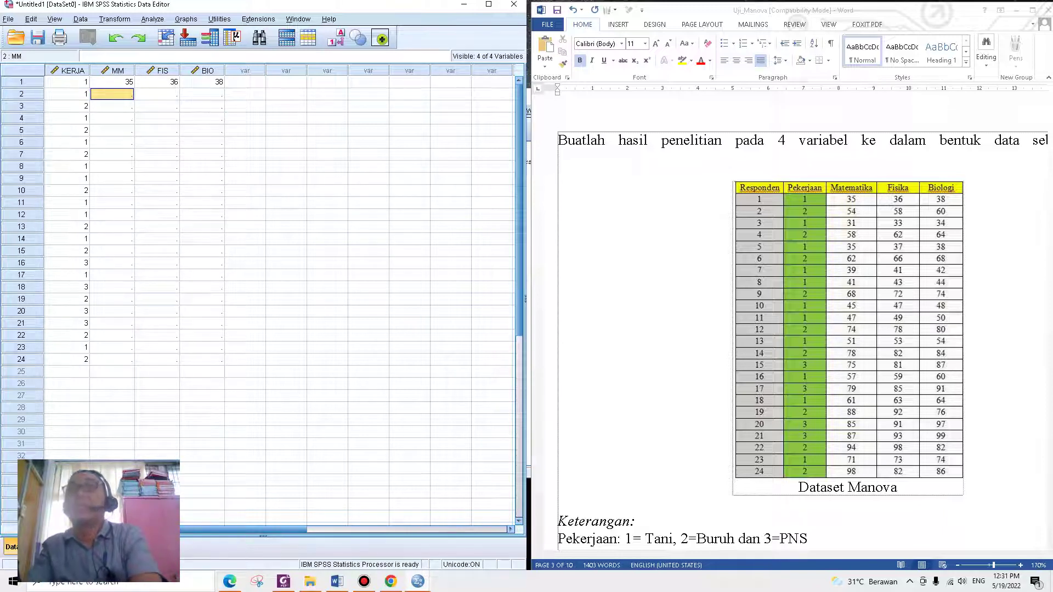
pyautogui.write('54')
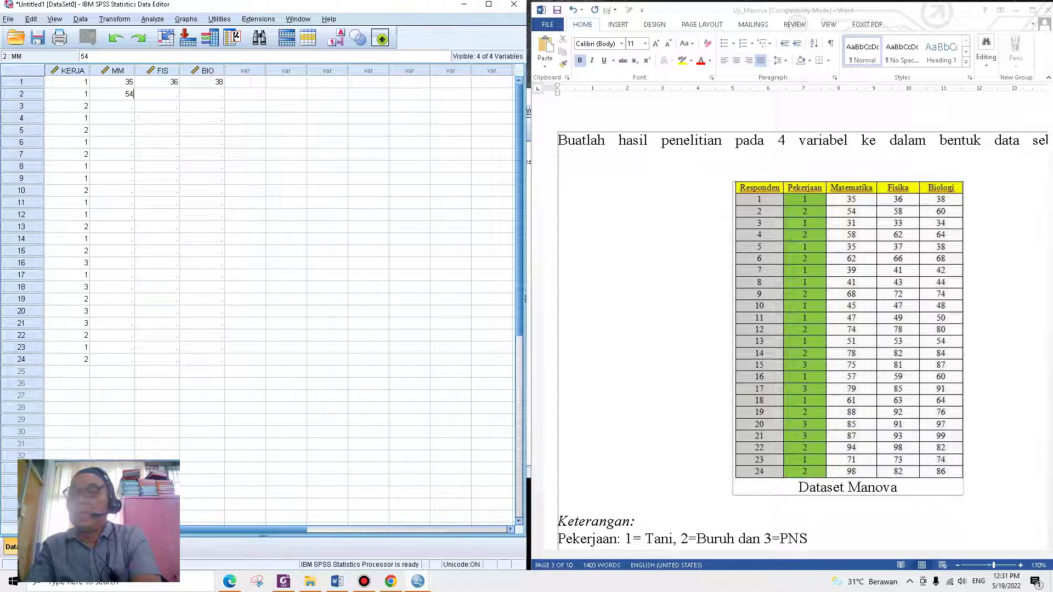
pyautogui.press('Return')
pyautogui.write('31')
pyautogui.press('Return')
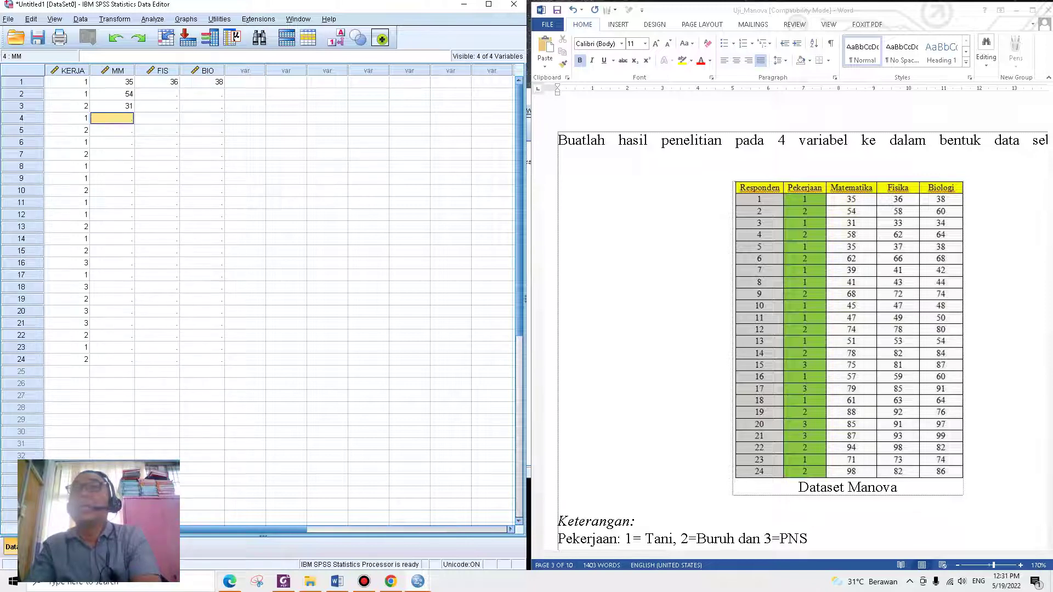
pyautogui.write('58')
pyautogui.press('Return')
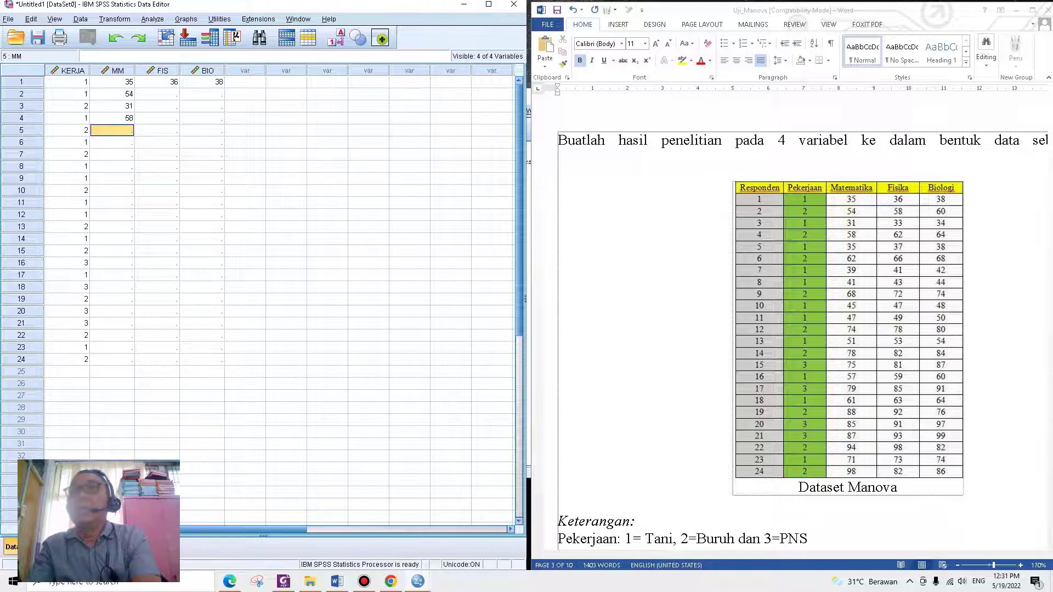
pyautogui.write('26')
pyautogui.press('Return')
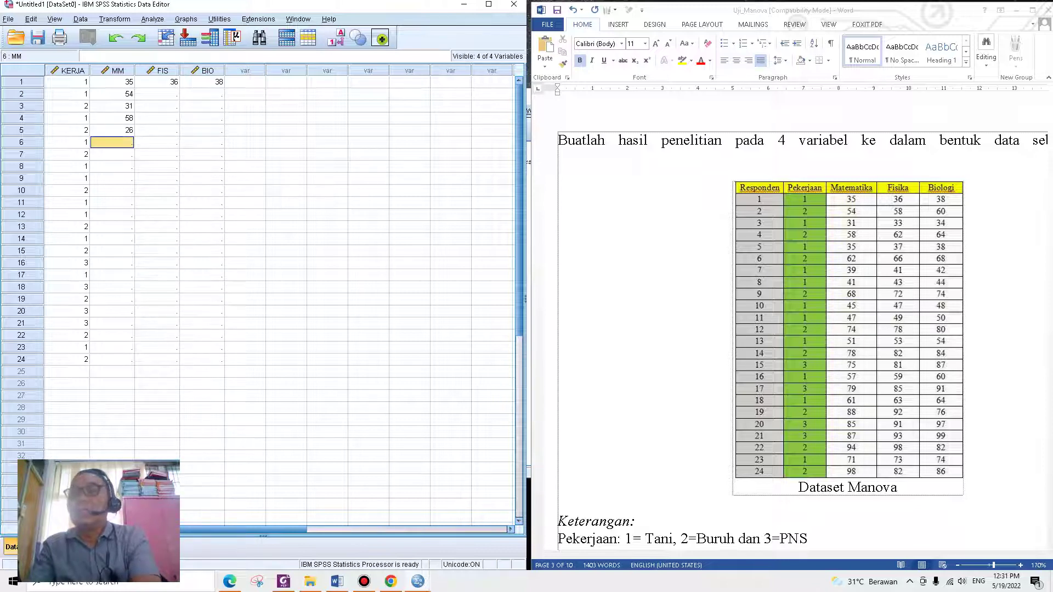
# Enter the MM scores 62, 39 and 41 in rows 6 to 8.
pyautogui.write('62')
pyautogui.press('Return')
pyautogui.write('3')
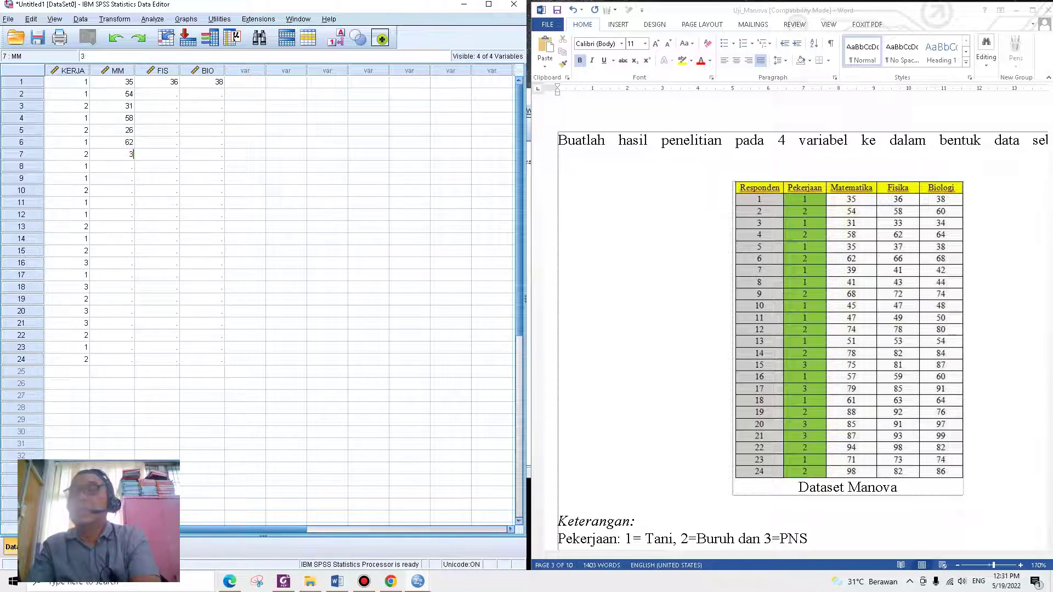
pyautogui.write('9')
pyautogui.press('Return')
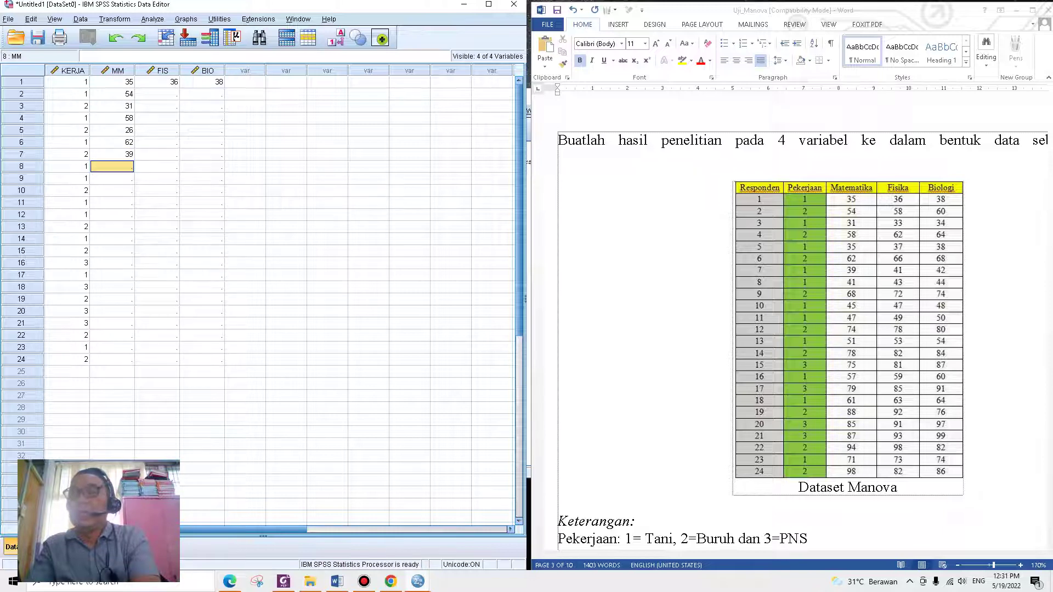
pyautogui.write('41')
pyautogui.press('Return')
# Enter the MM scores 68, 45 and 47 in rows 9 to 11.
pyautogui.write('68')
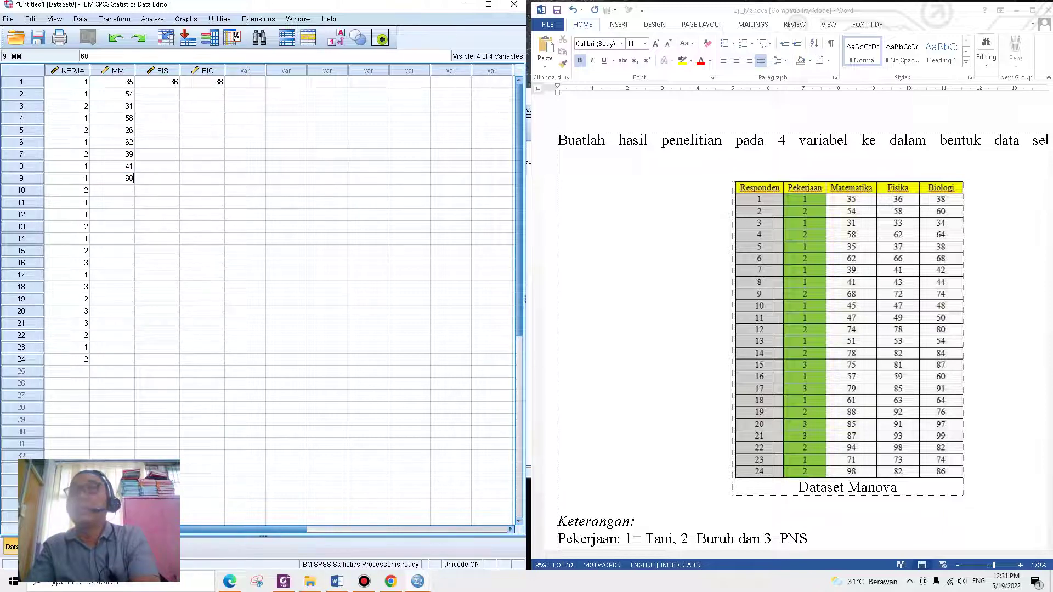
pyautogui.press('Return')
pyautogui.write('45')
pyautogui.press('Return')
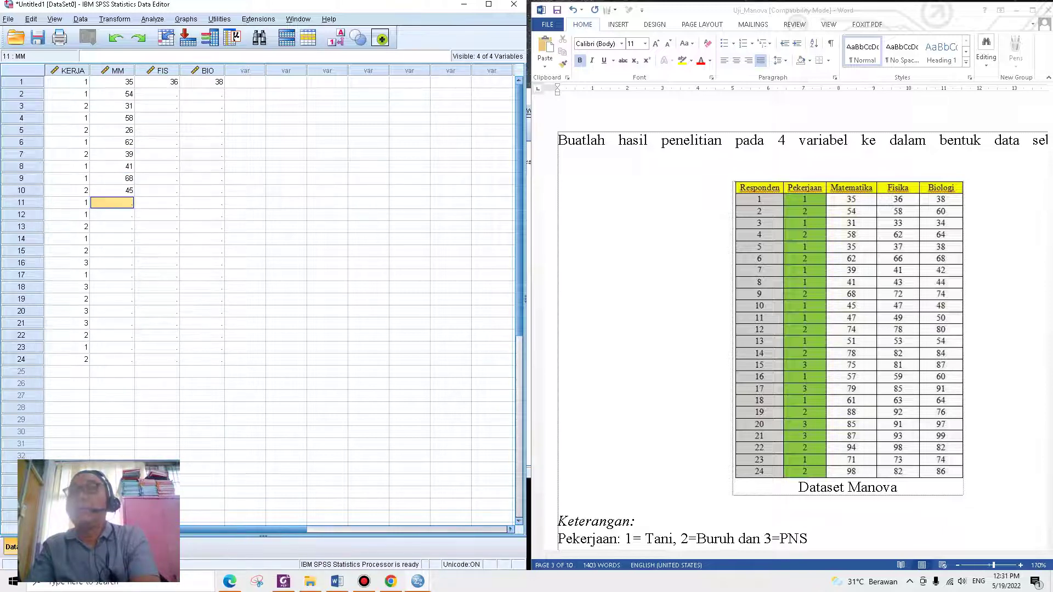
pyautogui.write('47')
pyautogui.press('Return')
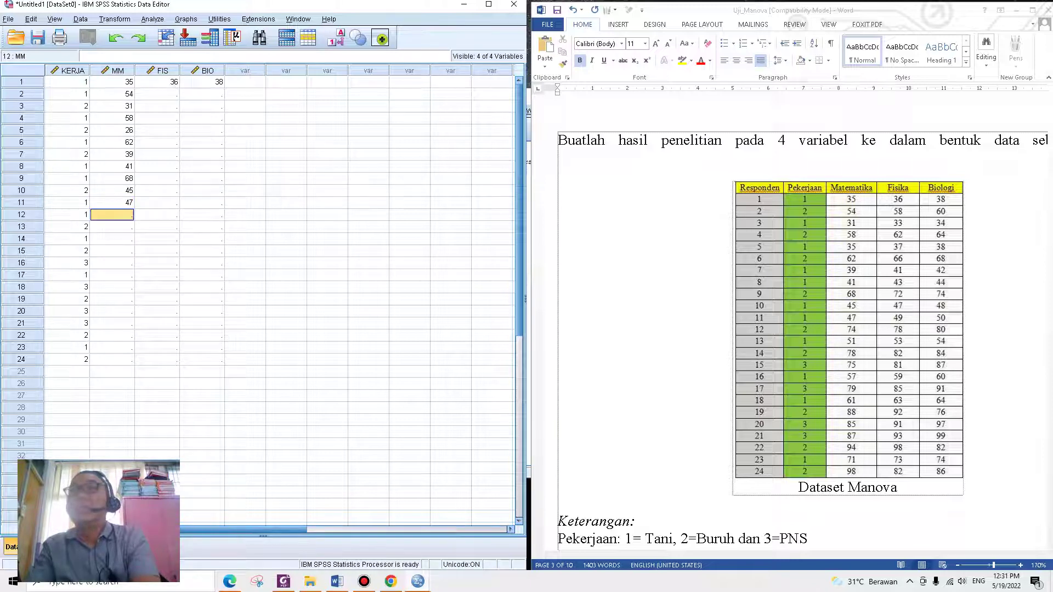
# Enter the MM scores 74, 51 and 78 in rows 12 to 14.
pyautogui.write('74')
pyautogui.press('Return')
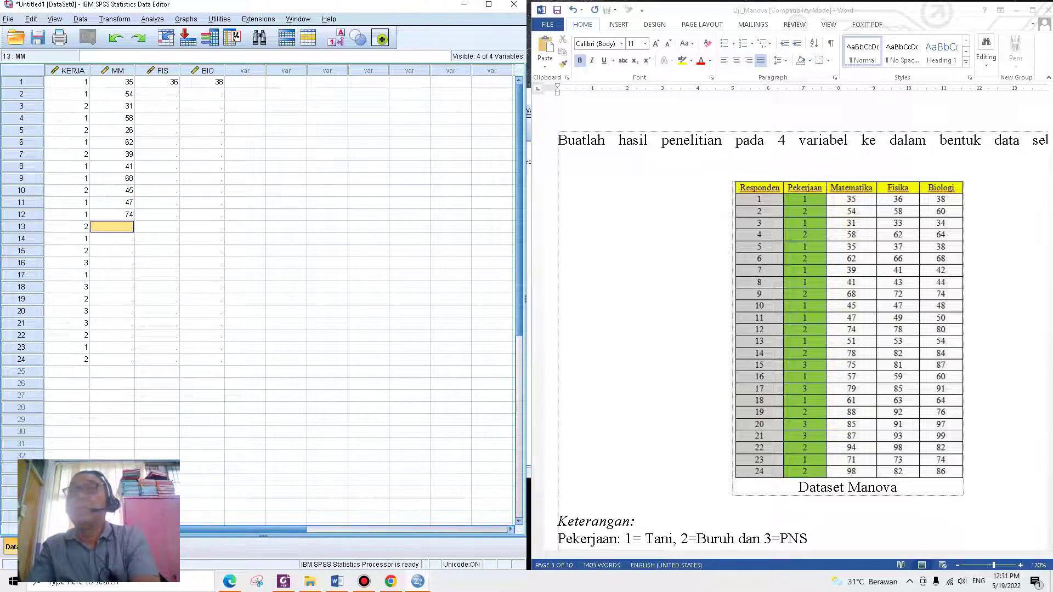
pyautogui.write('5')
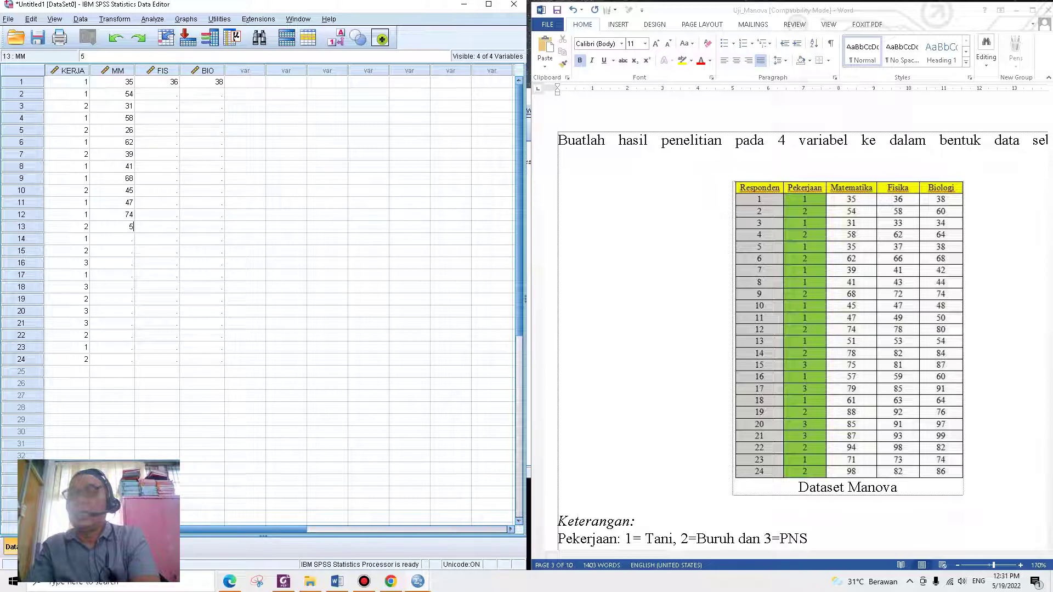
pyautogui.write('1')
pyautogui.press('Return')
pyautogui.write('78')
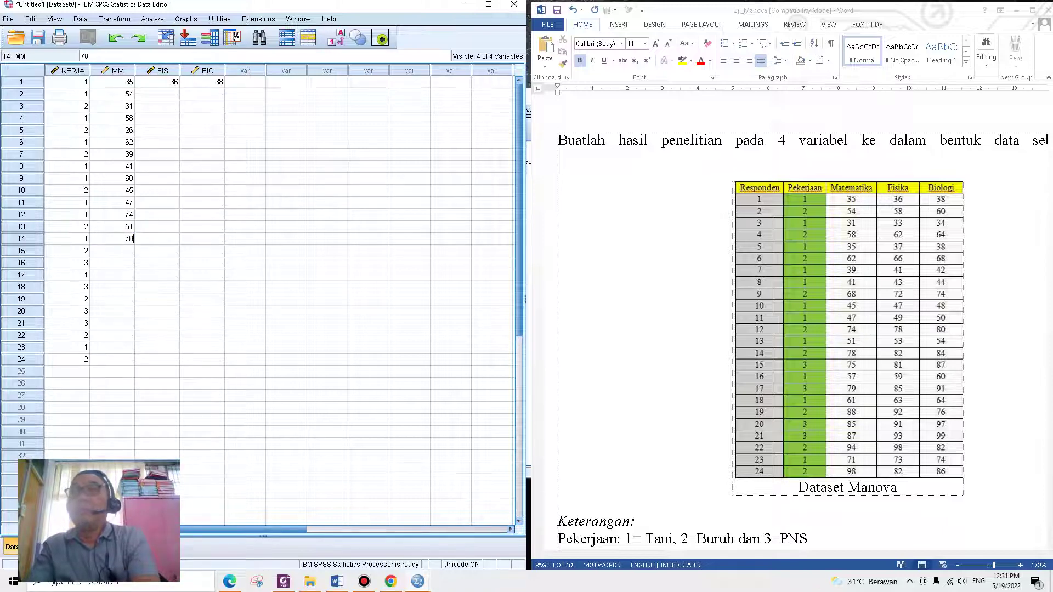
pyautogui.press('Return')
# Enter the MM scores 75, 57 and 79 in rows 15 to 17.
pyautogui.write('7')
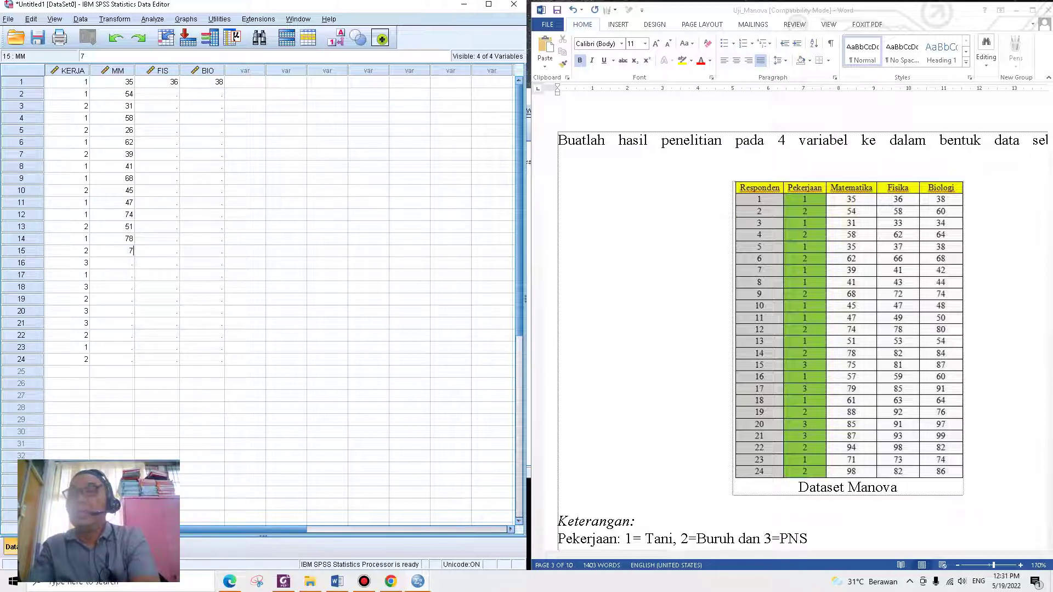
pyautogui.write('5')
pyautogui.press('Return')
pyautogui.write('57')
pyautogui.press('Return')
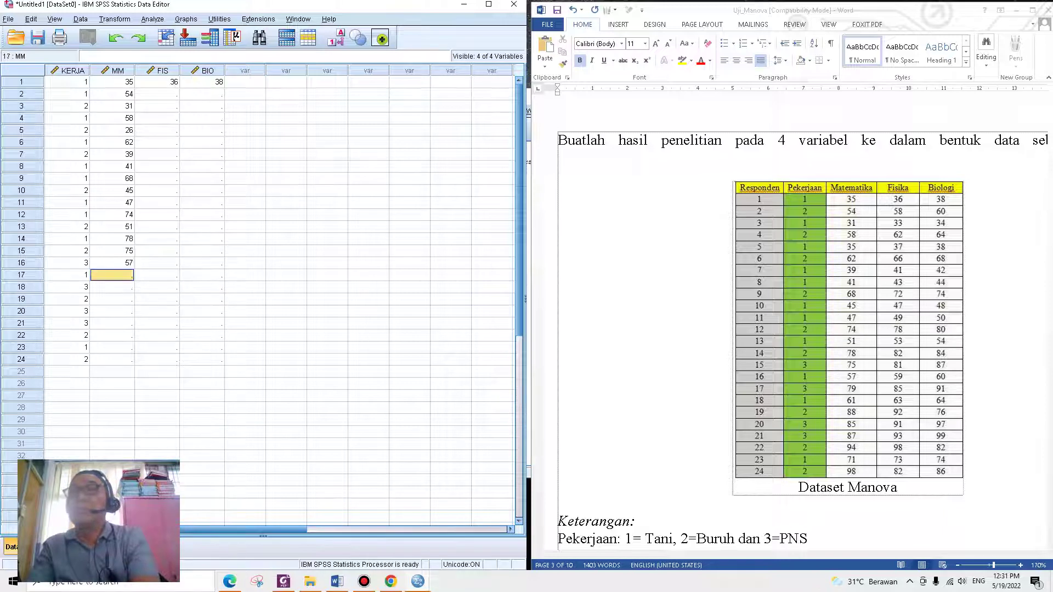
pyautogui.write('79')
pyautogui.press('Return')
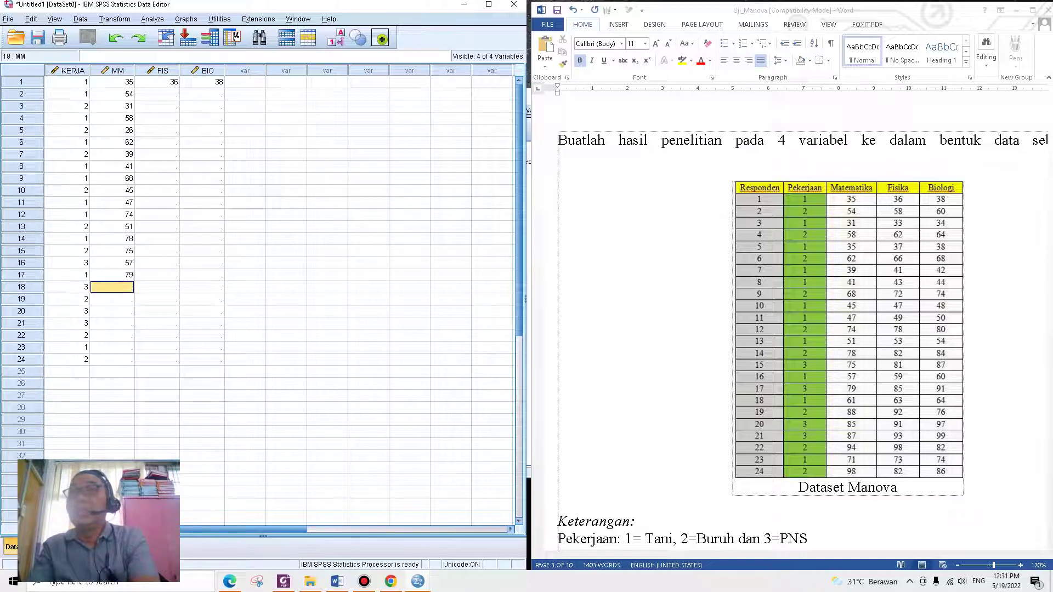
# Enter the MM scores 61, 88 and 85 in rows 18 to 20.
pyautogui.write('61')
pyautogui.press('Return')
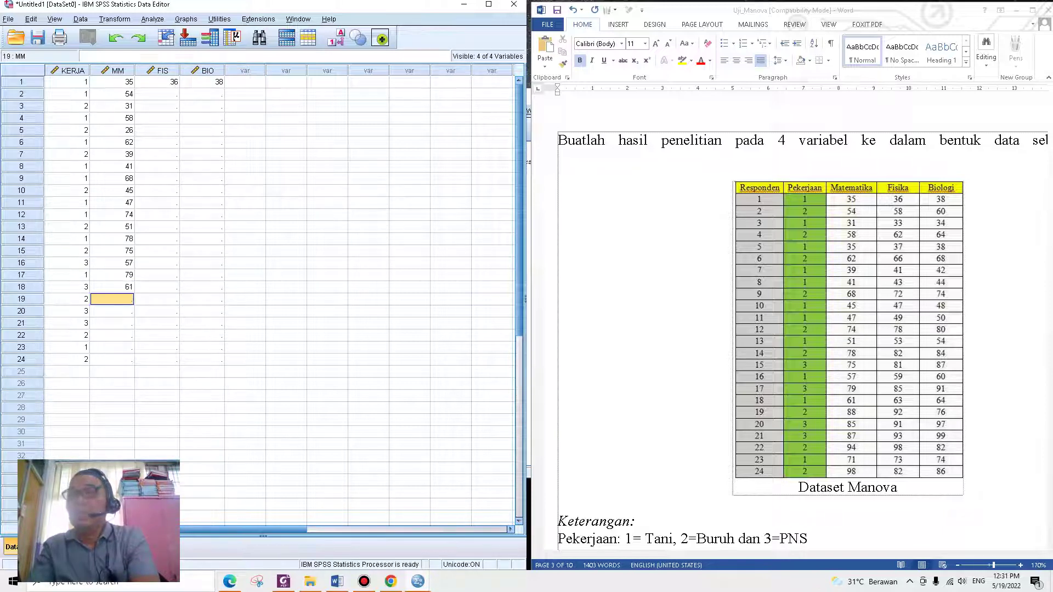
pyautogui.write('88')
pyautogui.press('Return')
pyautogui.write('85')
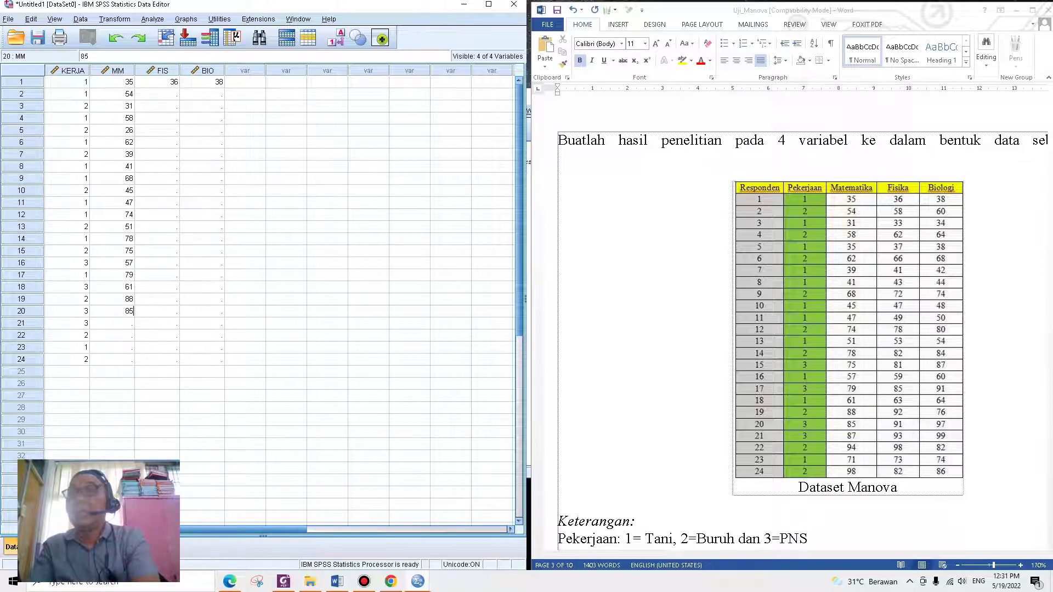
pyautogui.press('Return')
# Enter the MM scores 87, 94, 71 and 98 in rows 21 to 24.
pyautogui.write('87')
pyautogui.press('Return')
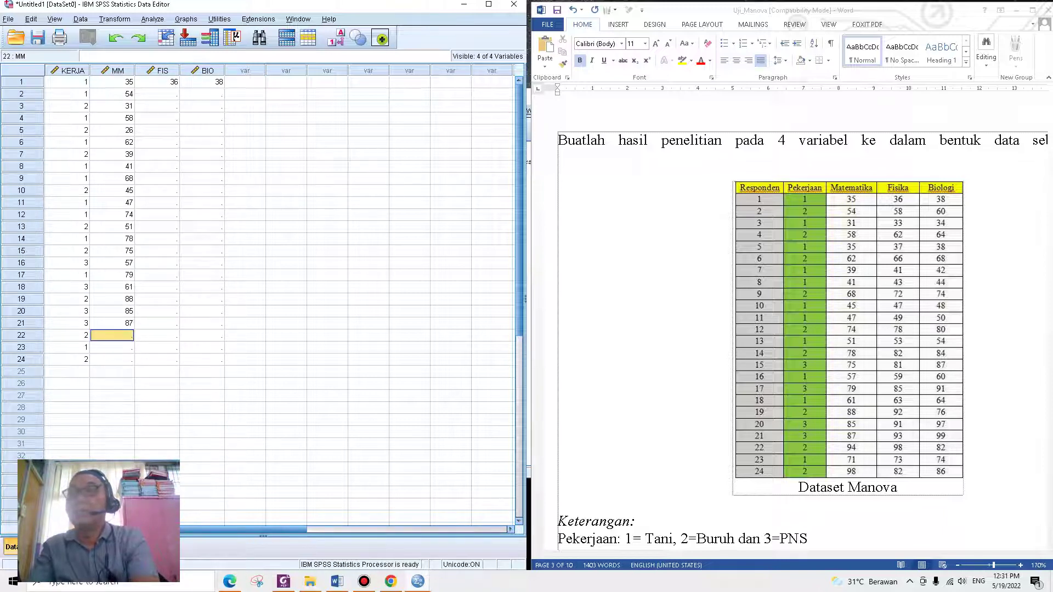
pyautogui.write('94')
pyautogui.press('Return')
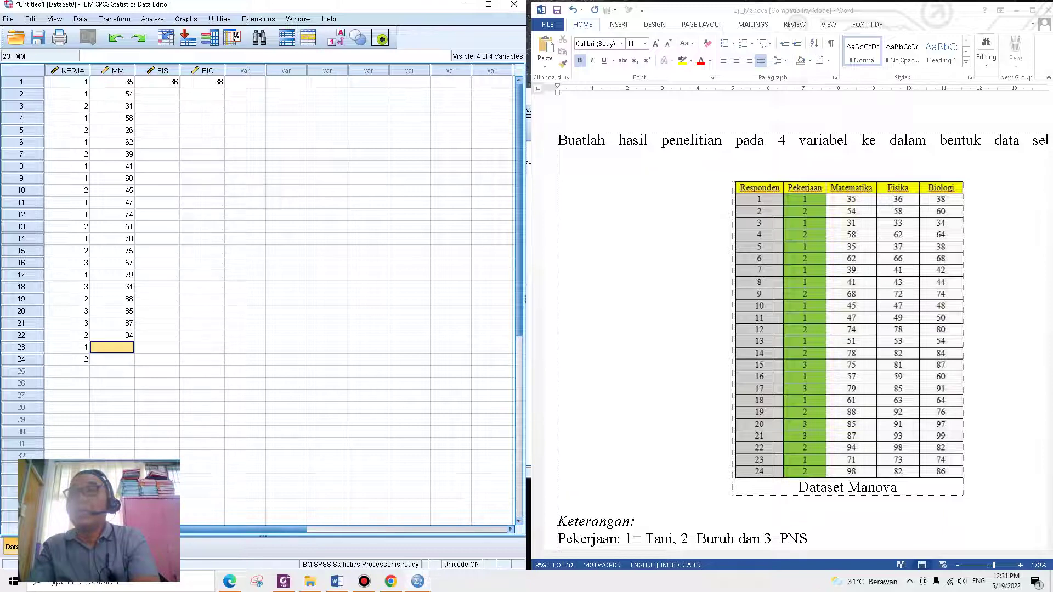
pyautogui.write('71')
pyautogui.press('Return')
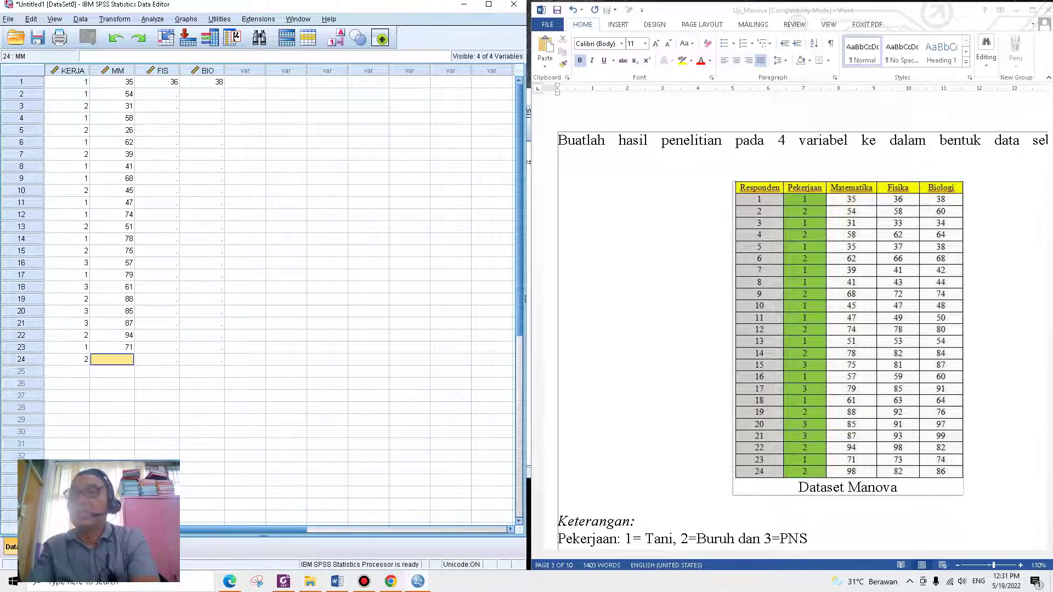
pyautogui.write('98')
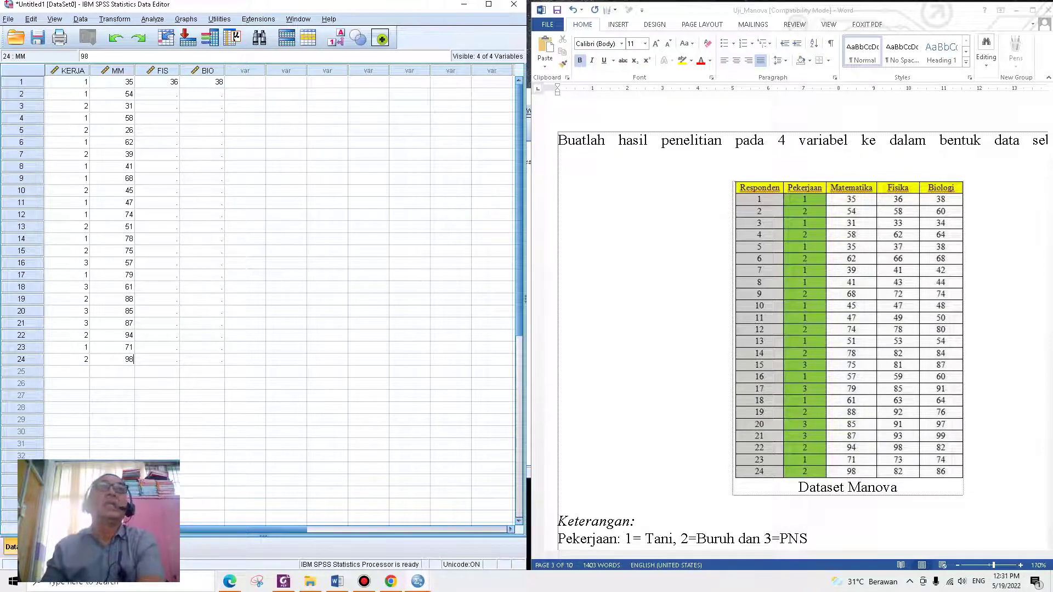
# Enter the FIS scores 58, 33, 62 and 37 in rows 2 to 5.
pyautogui.click(157, 93)
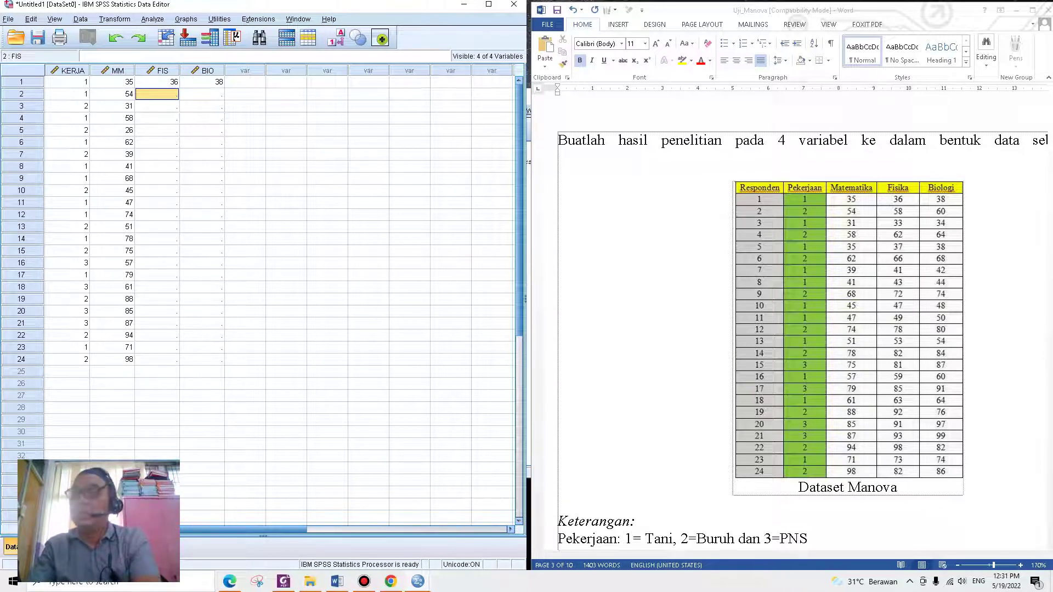
pyautogui.write('58')
pyautogui.press('Return')
pyautogui.write('33')
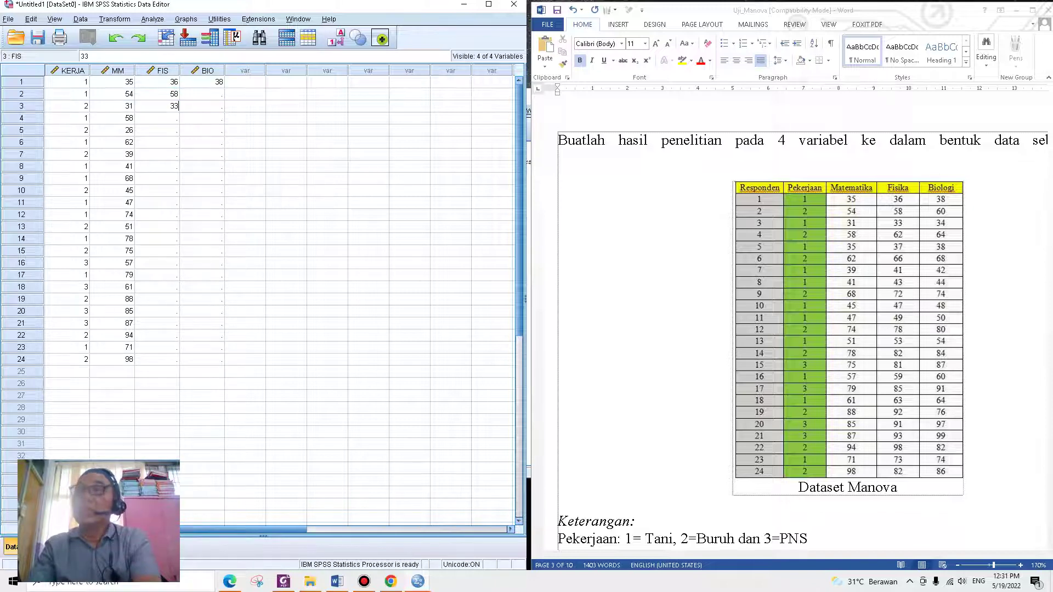
pyautogui.press('Return')
pyautogui.write('62')
pyautogui.press('Return')
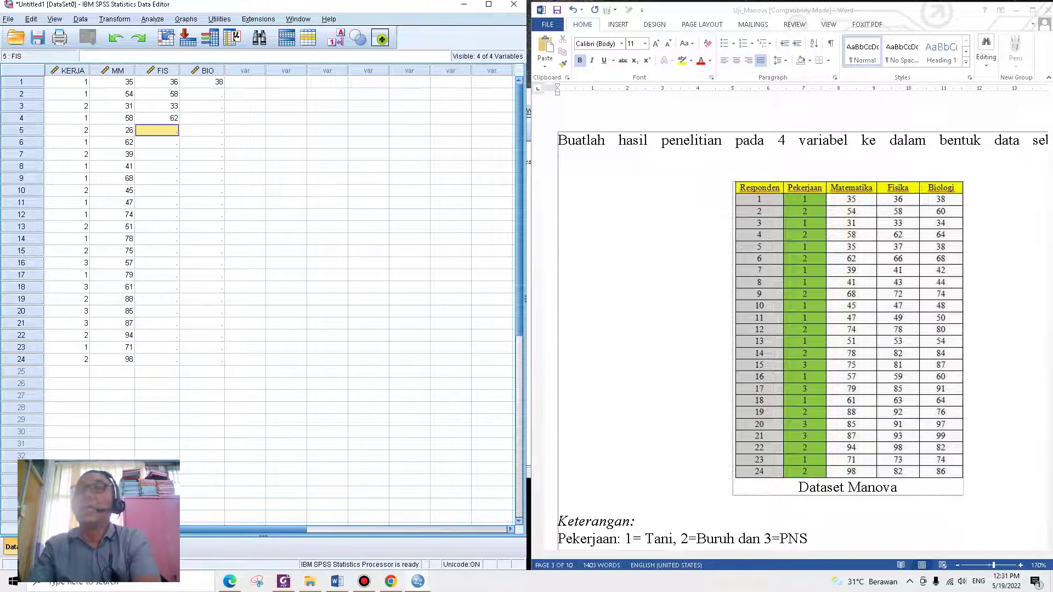
pyautogui.write('37')
pyautogui.press('Return')
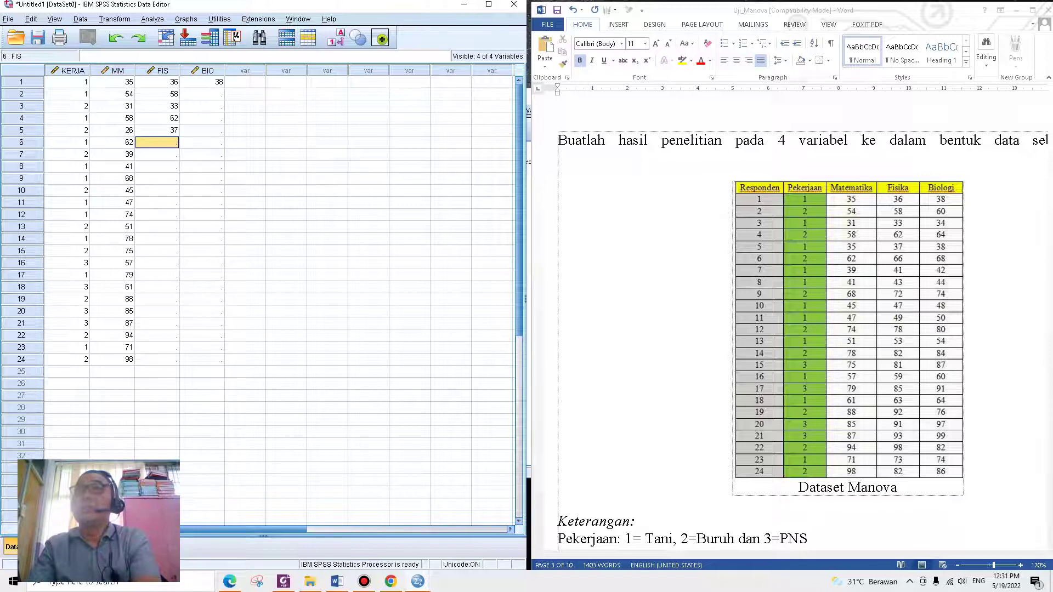
# Enter the FIS scores 66, 41 and 43 in rows 6 to 8.
pyautogui.write('66')
pyautogui.press('Return')
pyautogui.write('41')
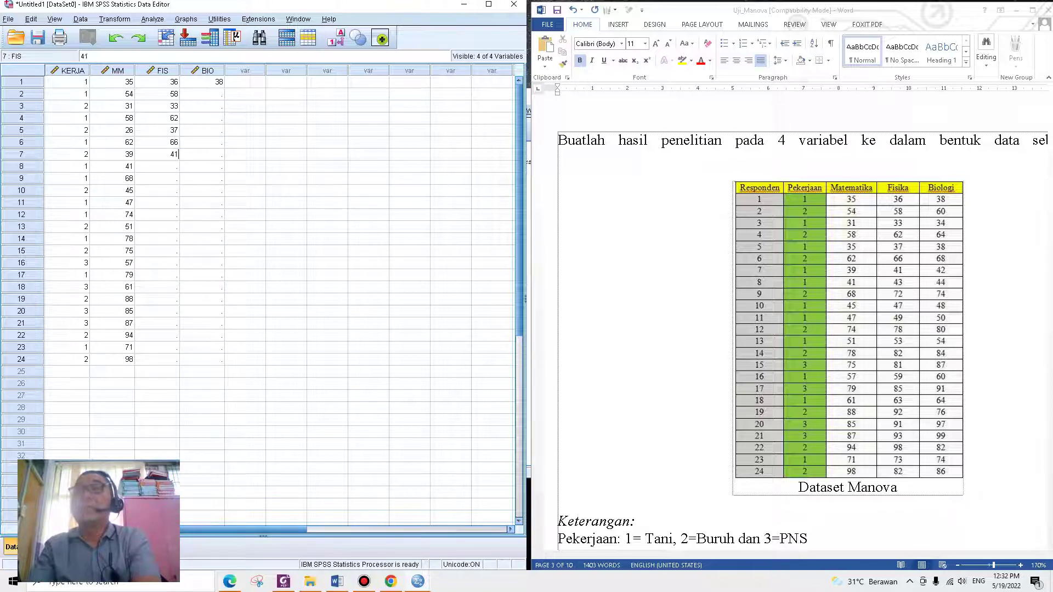
pyautogui.press('Return')
pyautogui.write('43')
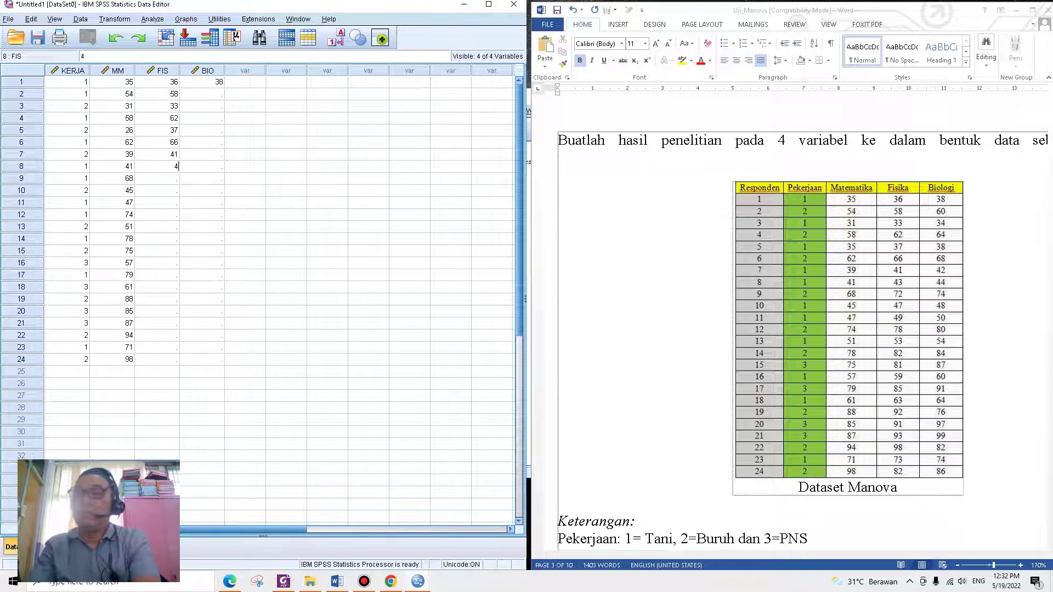
pyautogui.press('Return')
# Enter the FIS scores 72, 47 and 49 in rows 9 to 11.
pyautogui.write('72')
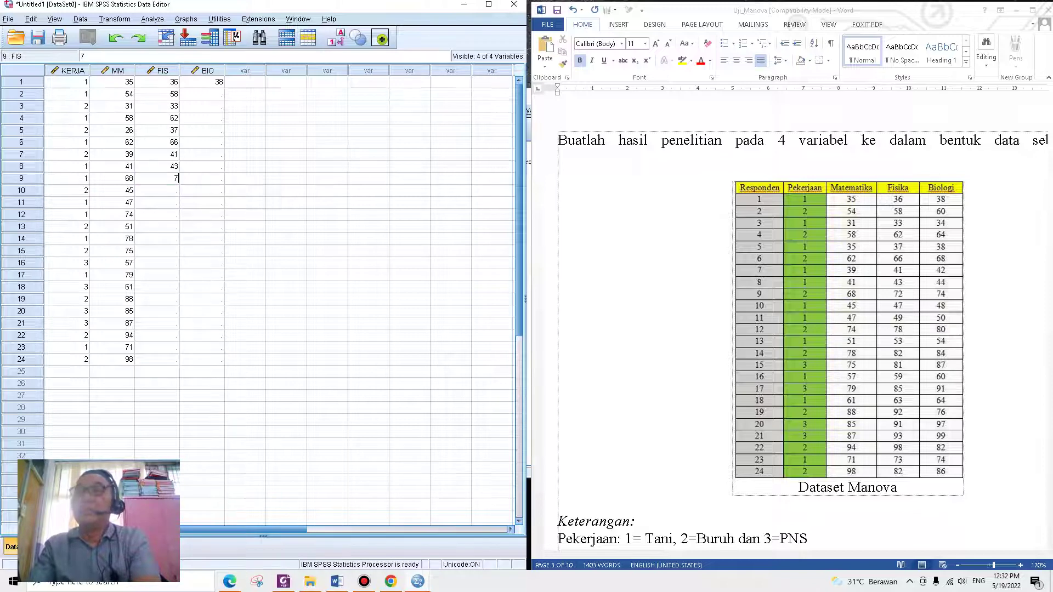
pyautogui.press('Return')
pyautogui.write('47')
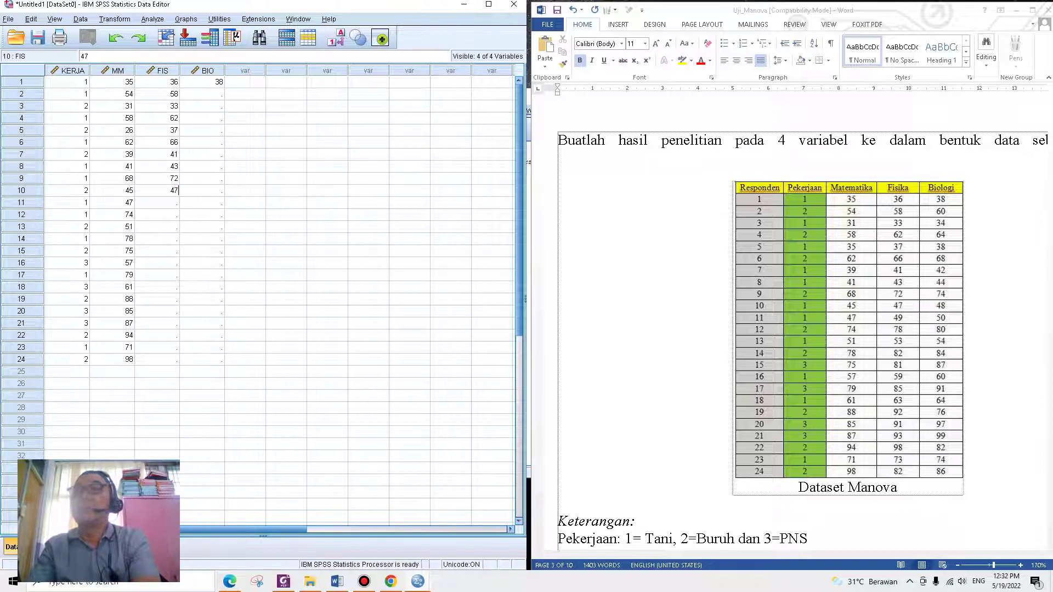
pyautogui.press('Return')
pyautogui.write('49')
pyautogui.press('Return')
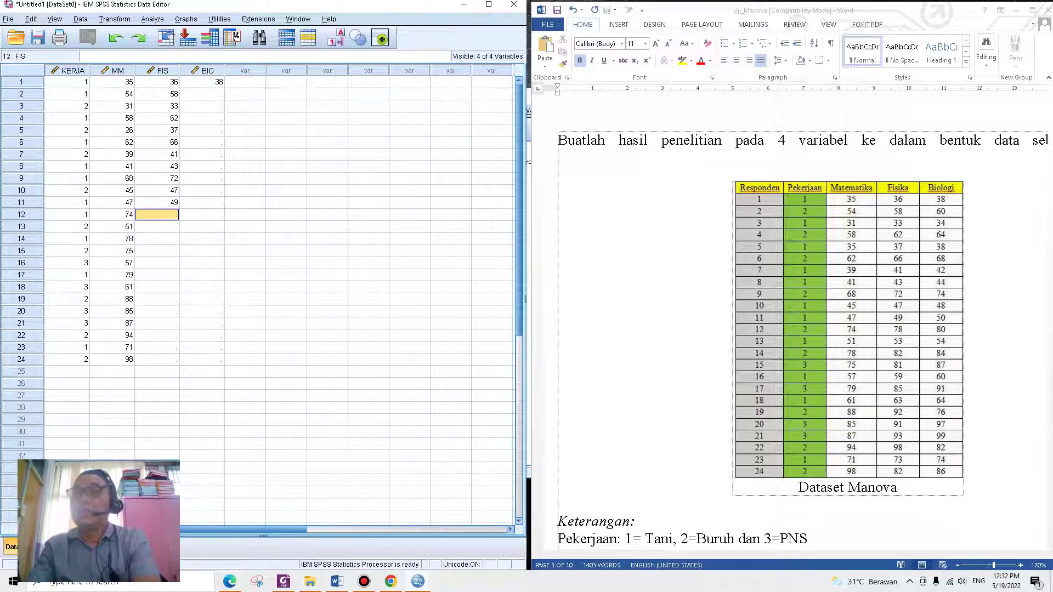
# Enter the FIS scores 78, 53 and 82 in rows 12 to 14.
pyautogui.write('78')
pyautogui.press('Return')
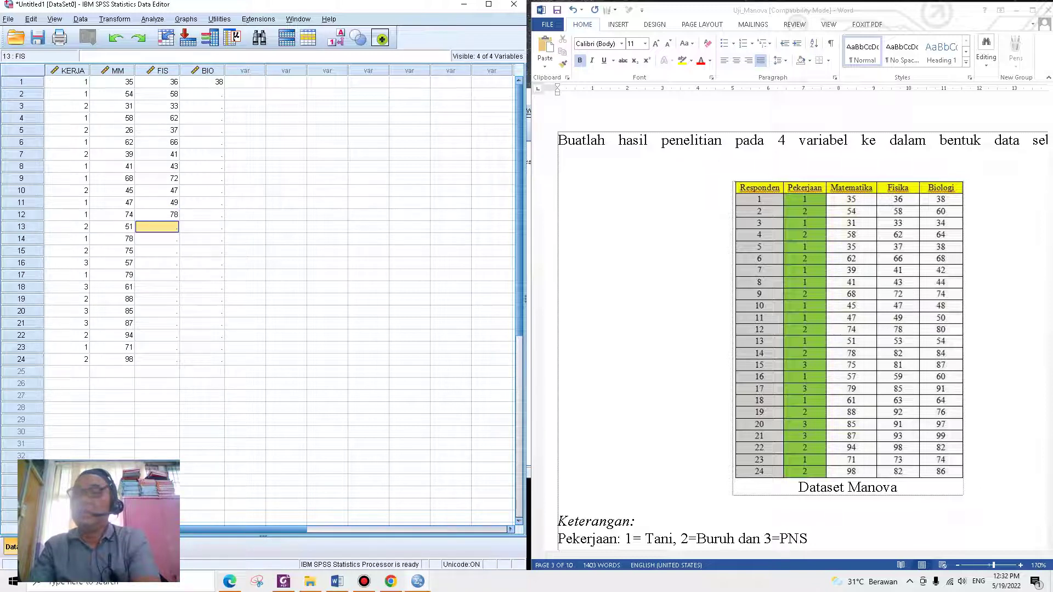
pyautogui.write('5')
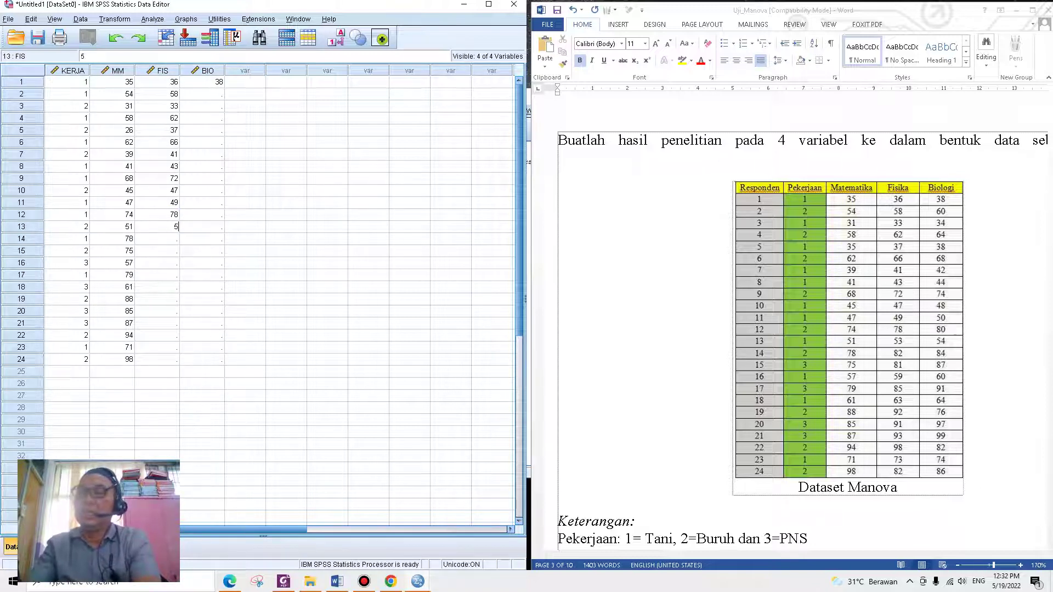
pyautogui.write('3')
pyautogui.press('Return')
pyautogui.write('8')
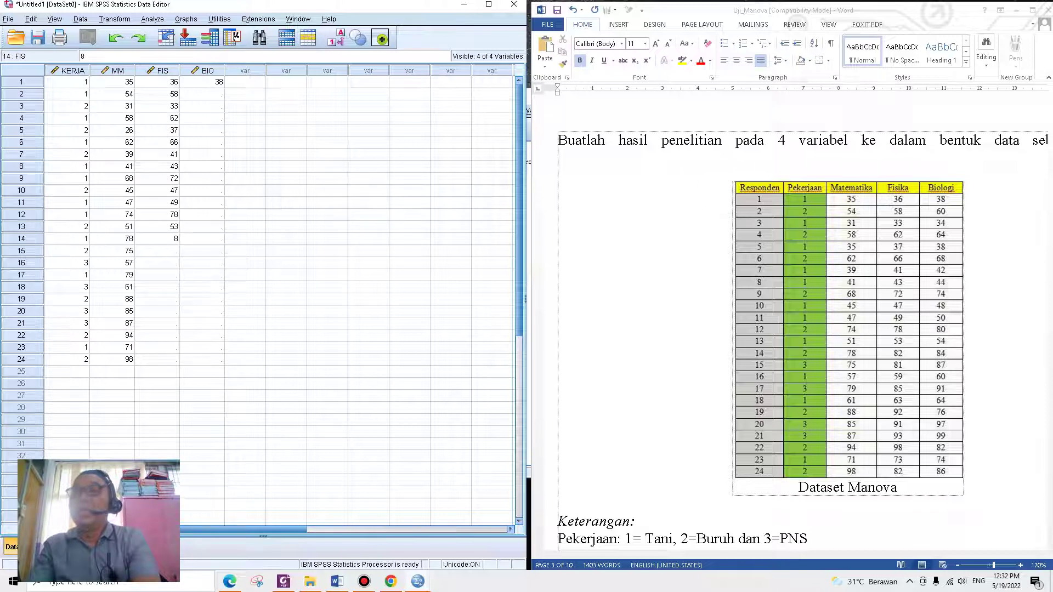
pyautogui.write('2')
pyautogui.press('Return')
# Enter the FIS scores 81, 59 and 85 in rows 15 to 17.
pyautogui.write('81')
pyautogui.press('Return')
pyautogui.write('59')
pyautogui.press('Return')
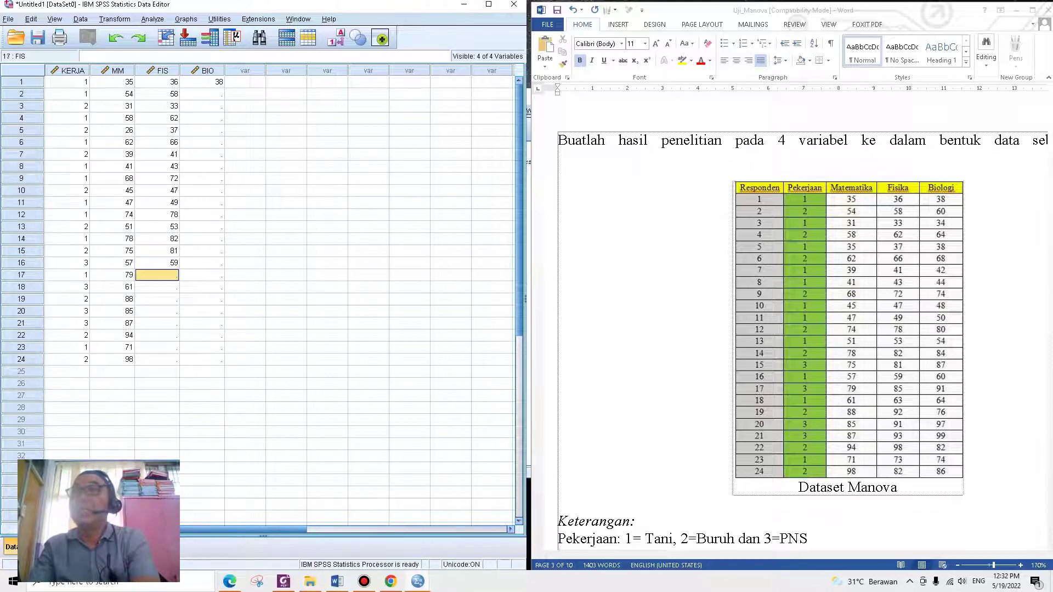
pyautogui.write('85')
pyautogui.press('Return')
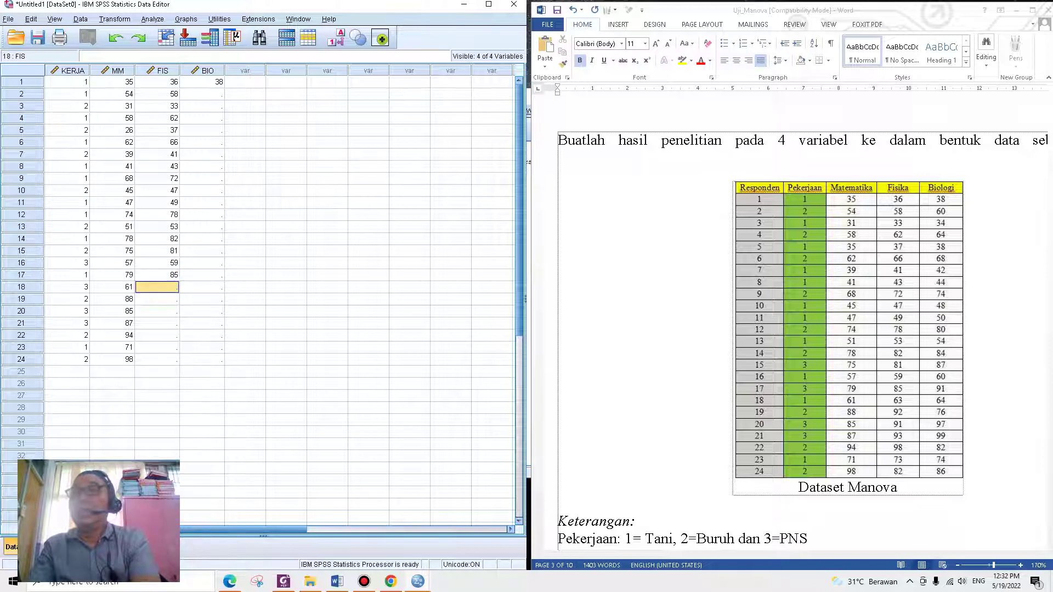
# Enter the FIS scores 63, 92 and 91 in rows 18 to 20.
pyautogui.write('63')
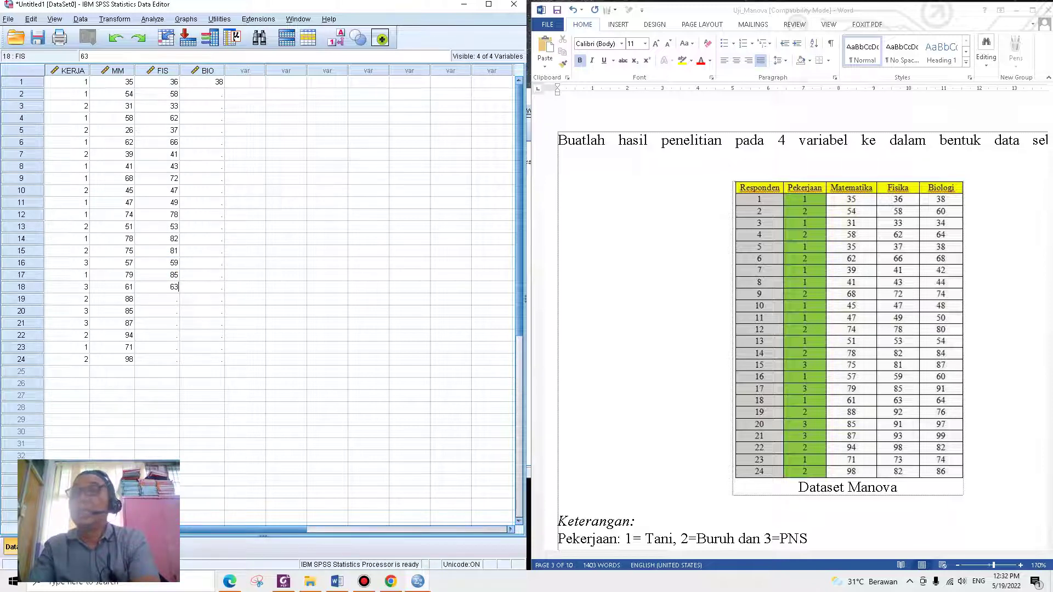
pyautogui.press('Return')
pyautogui.write('92')
pyautogui.press('Return')
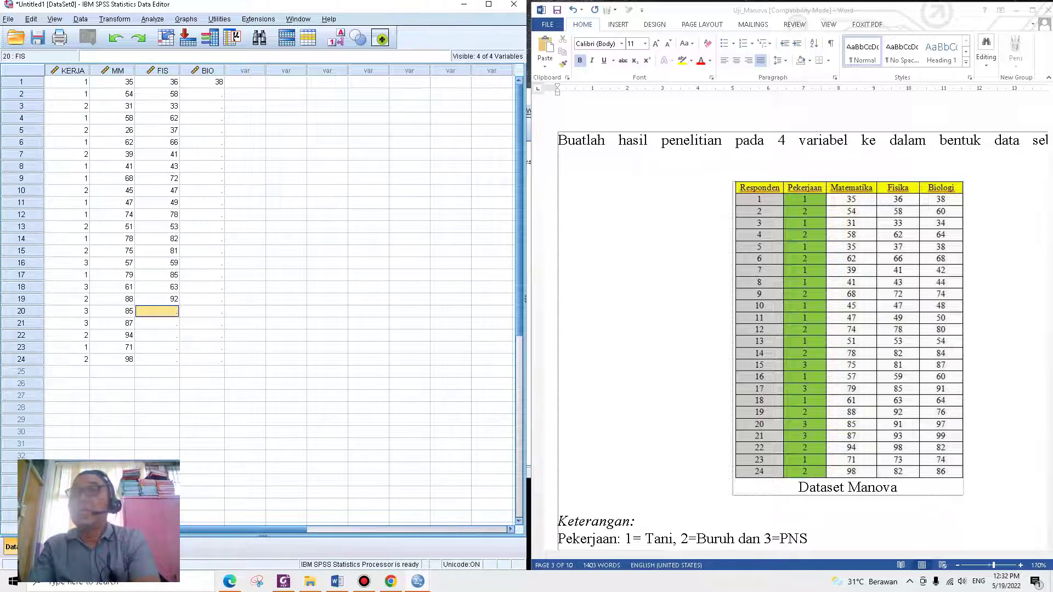
pyautogui.write('91')
pyautogui.press('Return')
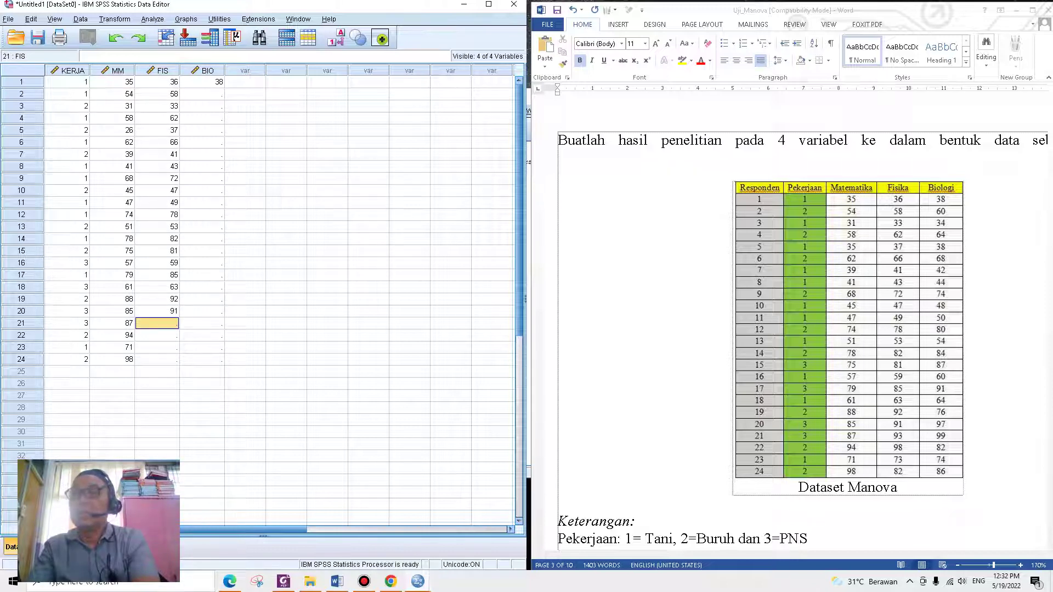
# Enter the FIS scores 93, 73 and 82 in rows 21 to 23.
pyautogui.write('93')
pyautogui.press('Return')
pyautogui.write('73')
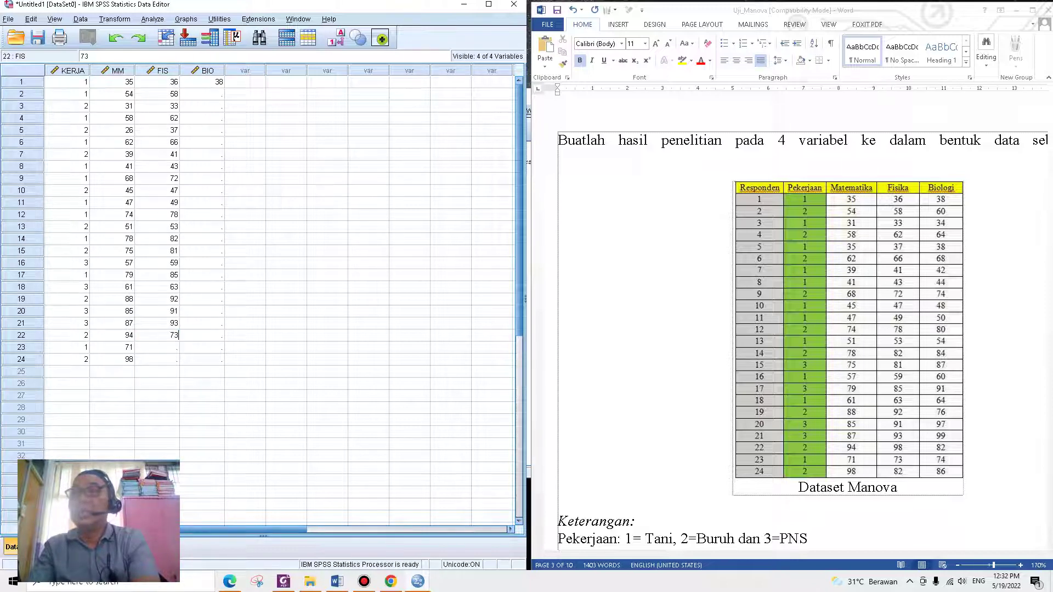
pyautogui.press('Return')
pyautogui.write('82')
pyautogui.press('Return')
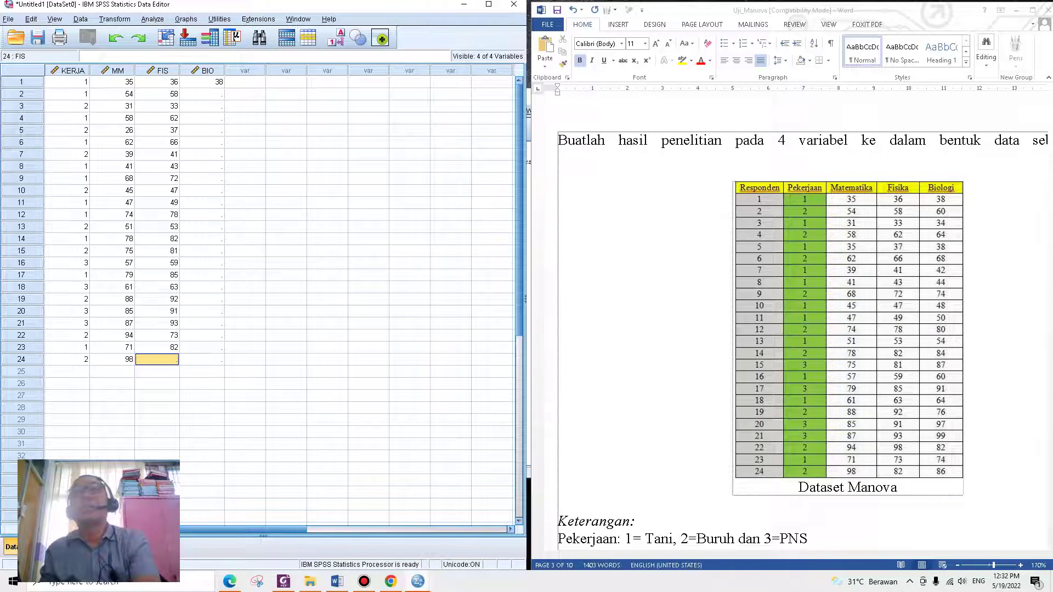
# Check the FIS scores from row 2 to row 22 one by one against the Fisika column of the source table.
pyautogui.moveTo(159, 93); pyautogui.dragTo(159, 154)
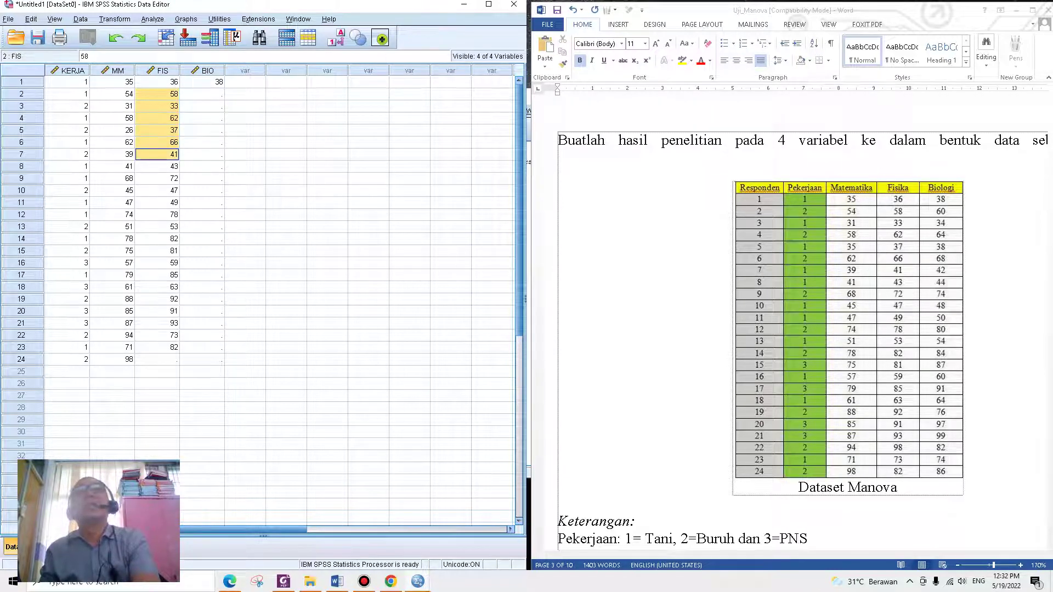
pyautogui.hotkey('shift', 'Down')
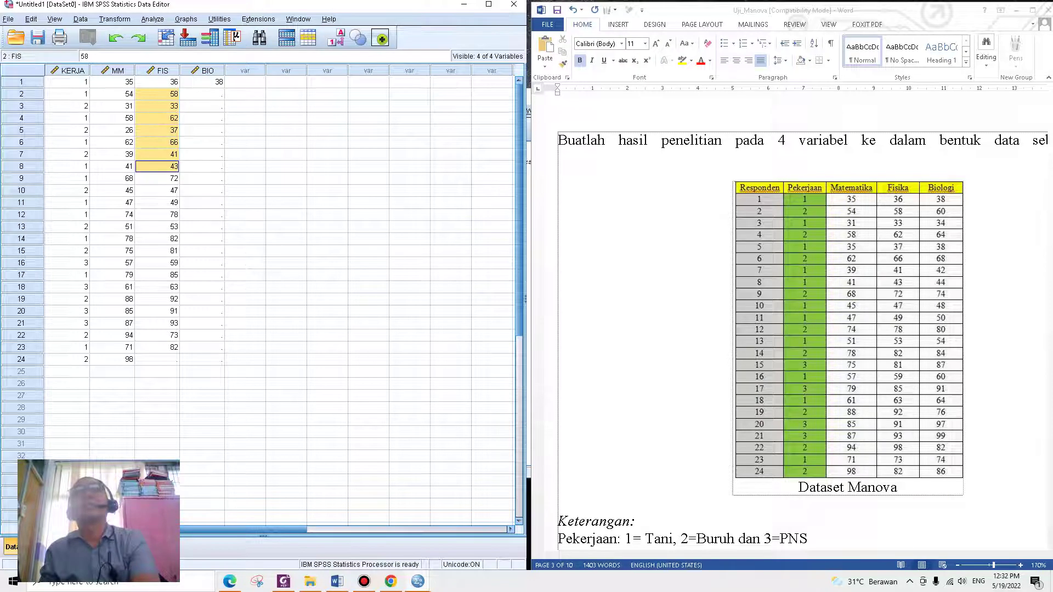
pyautogui.hotkey('shift', 'Down')
pyautogui.hotkey('shift', 'Down')
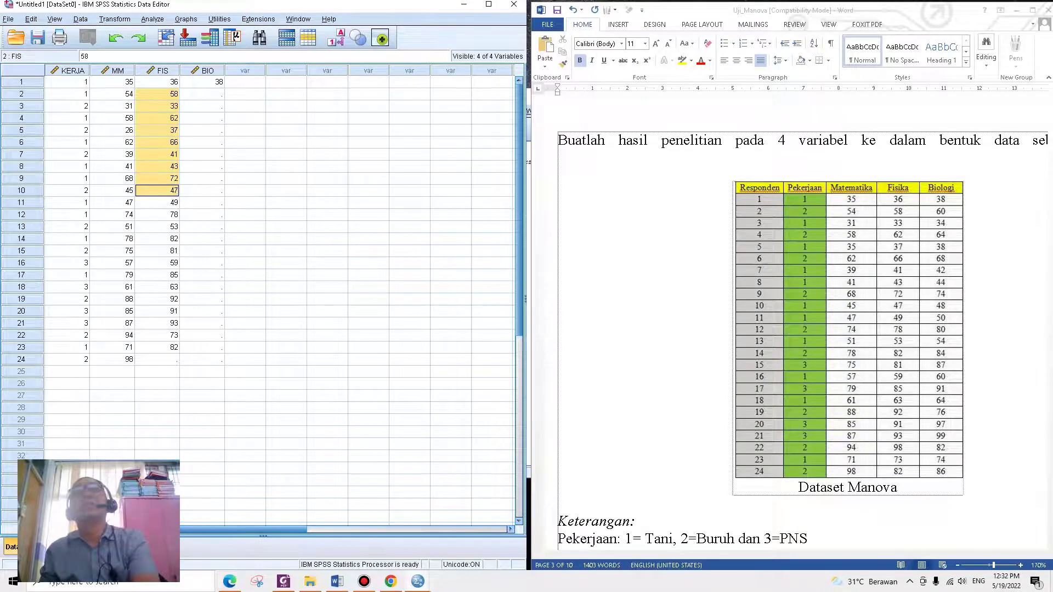
pyautogui.hotkey('shift', 'Down')
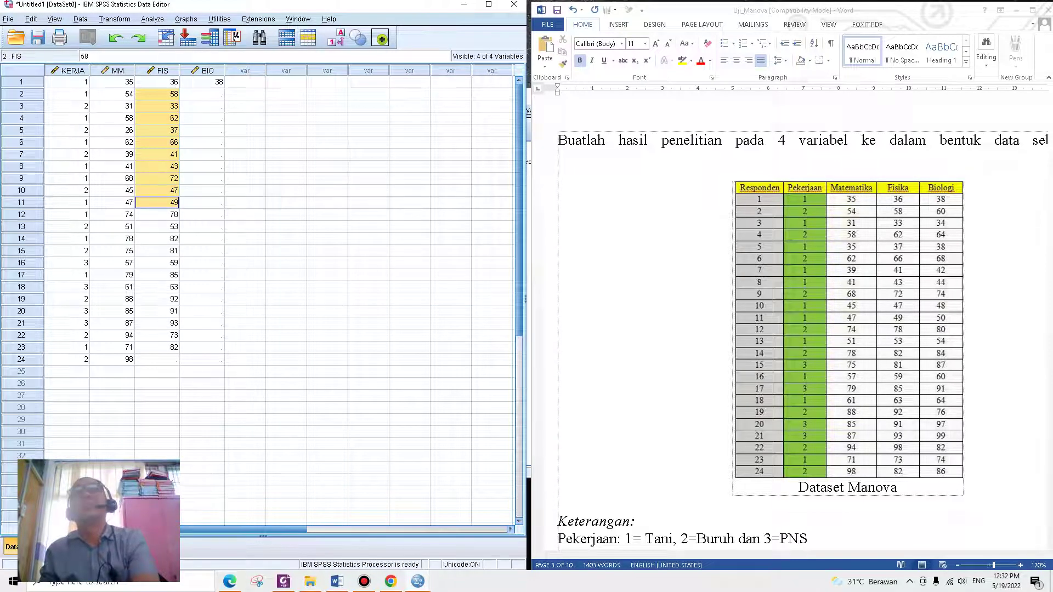
pyautogui.hotkey('shift', 'Down')
pyautogui.hotkey('shift', 'Down')
pyautogui.hotkey('shift', 'Down')
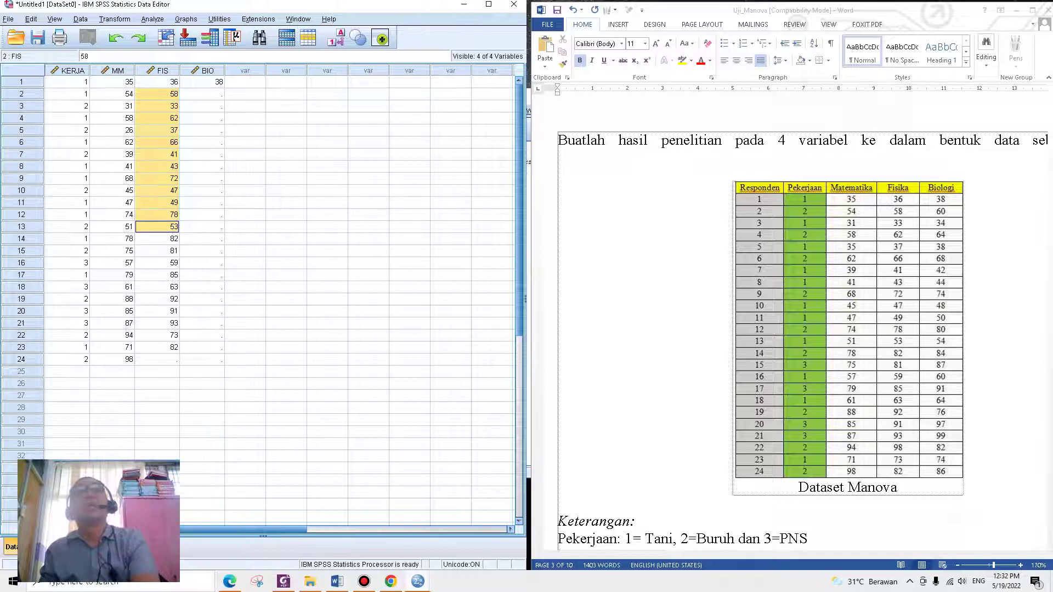
pyautogui.hotkey('shift', 'Down')
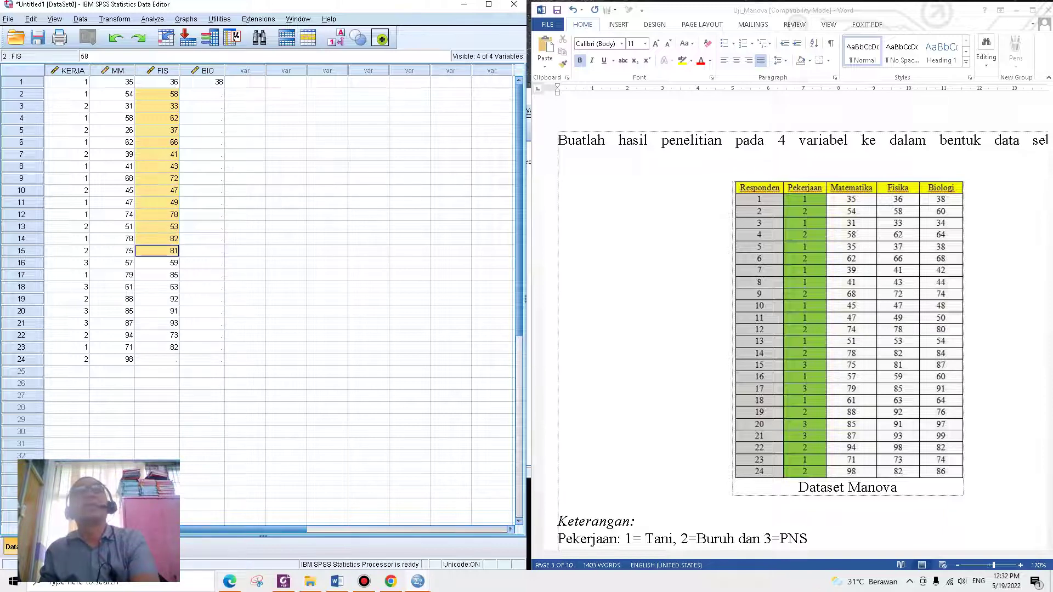
pyautogui.hotkey('shift', 'Down')
pyautogui.hotkey('shift', 'Down')
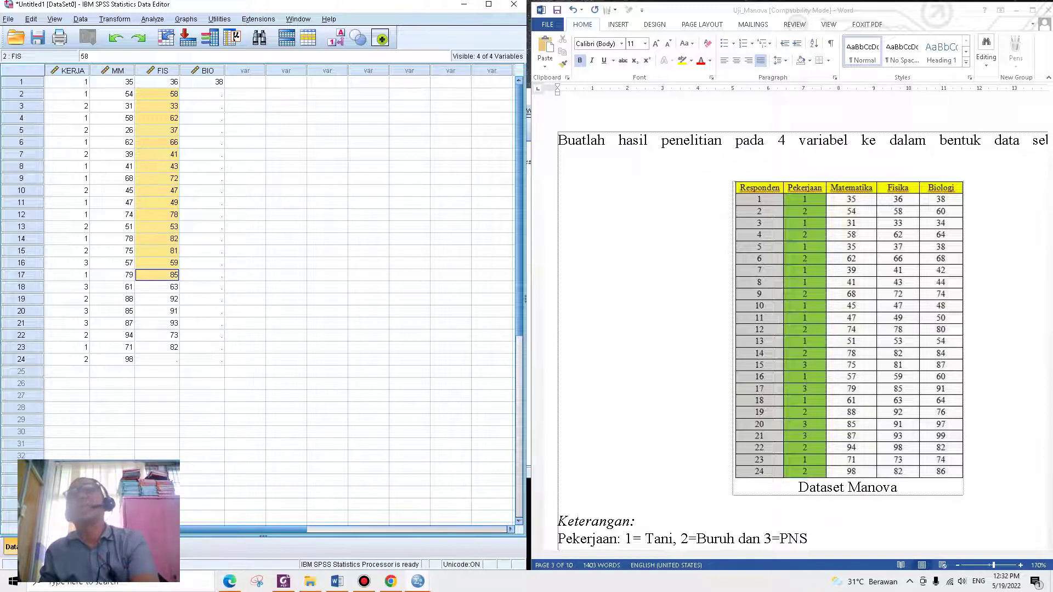
pyautogui.hotkey('shift', 'Down')
pyautogui.hotkey('shift', 'Down')
pyautogui.hotkey('shift', 'Down')
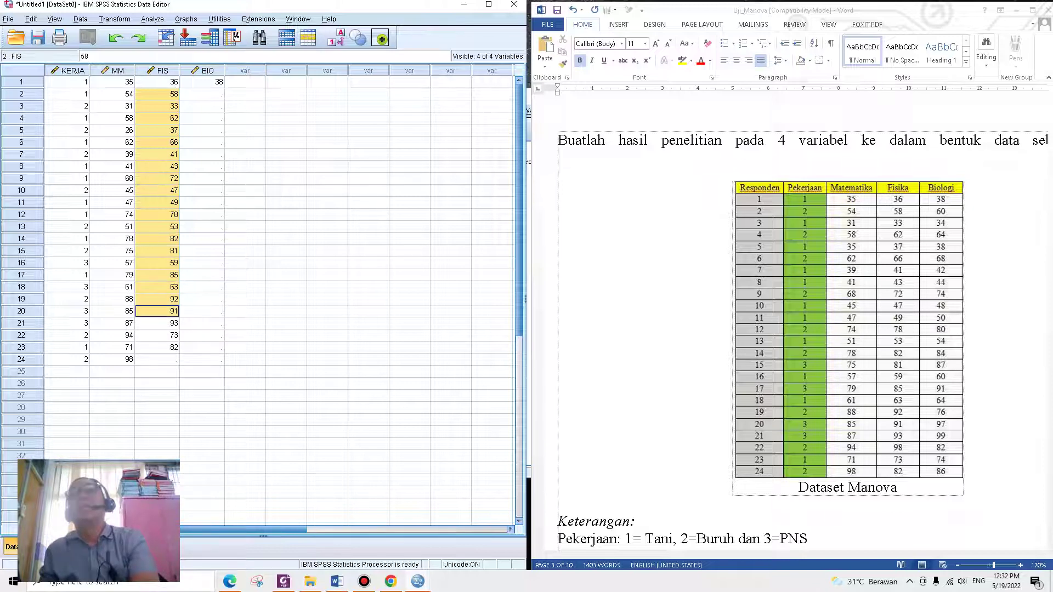
pyautogui.hotkey('shift', 'Down')
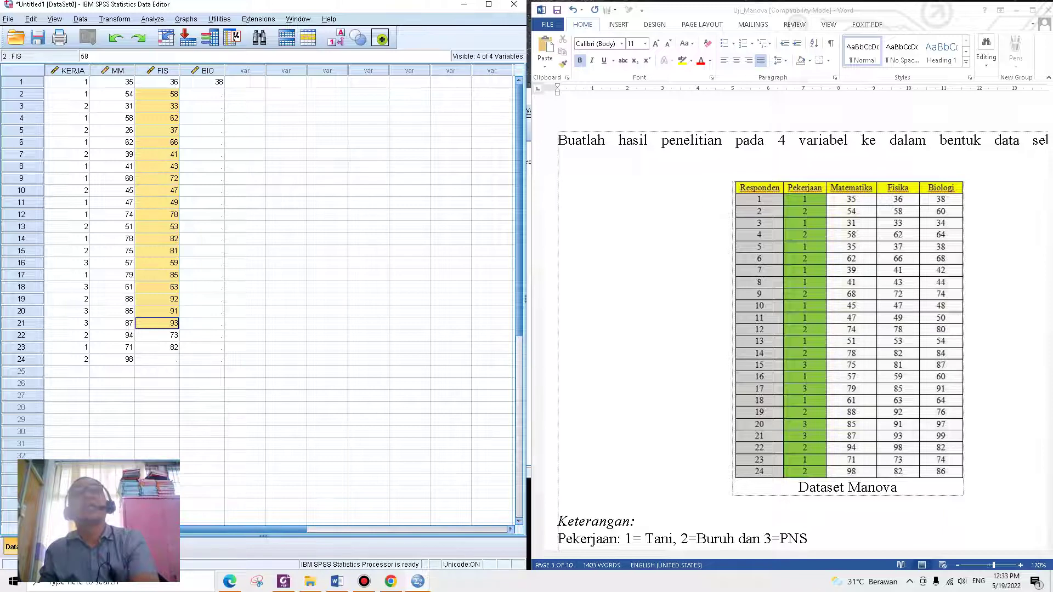
pyautogui.hotkey('shift', 'Down')
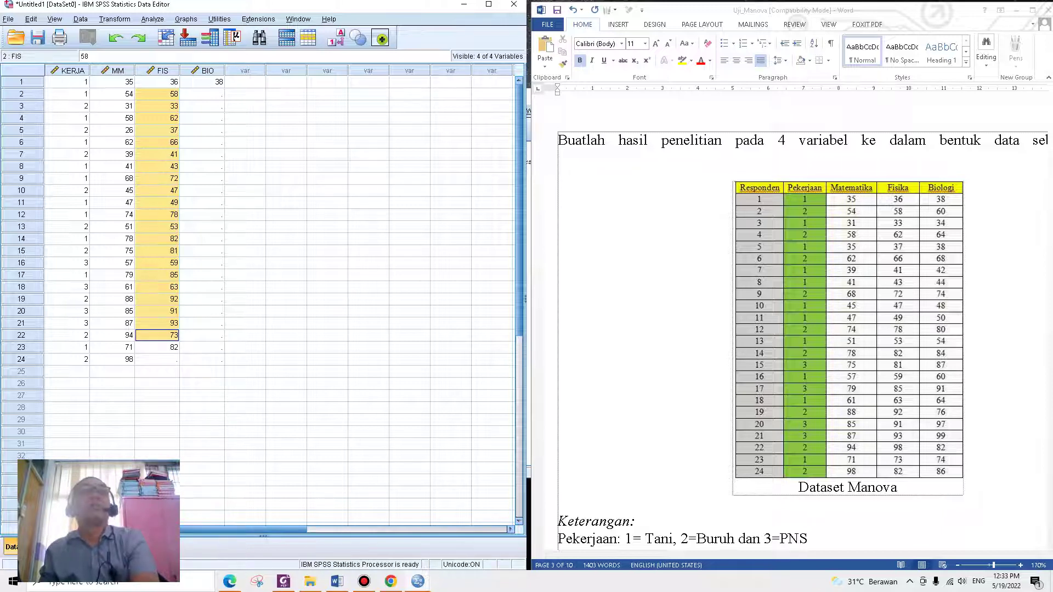
# Move the FIS scores 73 and 82 from rows 22 and 23 down one row to rows 23 and 24.
pyautogui.click(157, 335)
pyautogui.hotkey('shift', 'Down')
pyautogui.hotkey('ctrl', 'c')
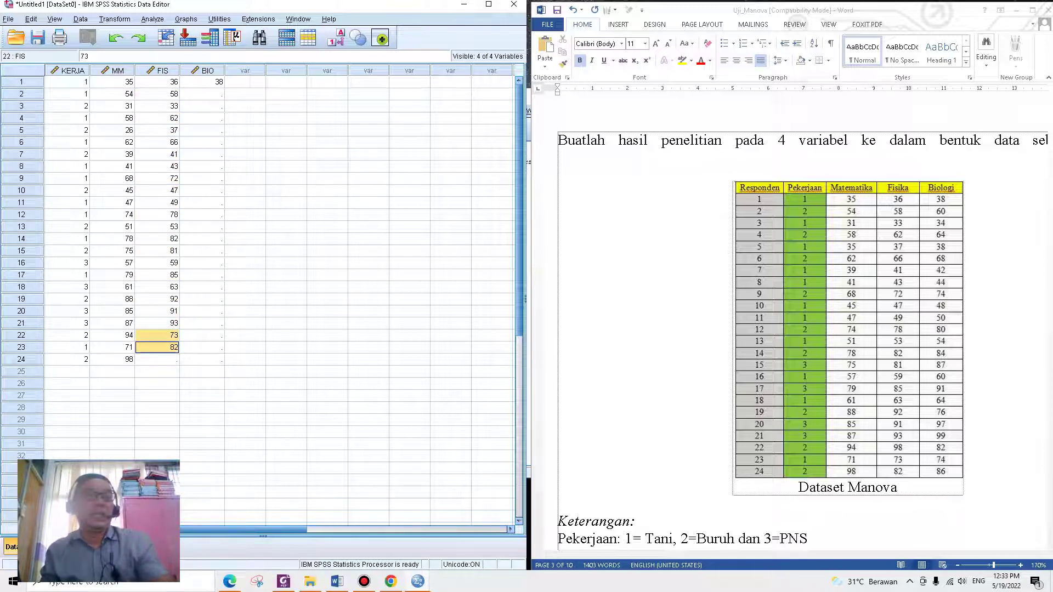
pyautogui.press('Delete')
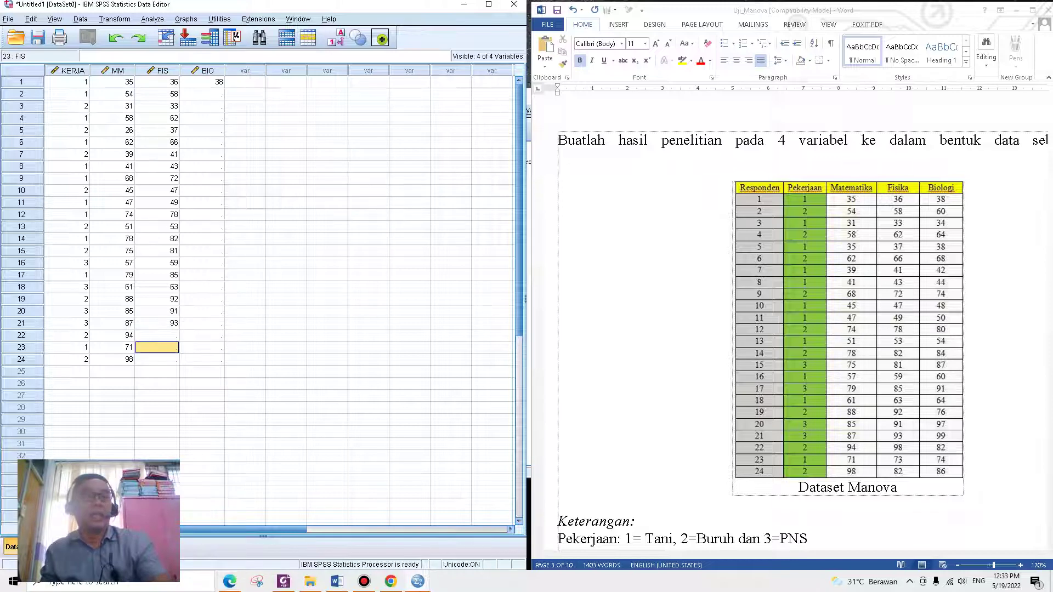
pyautogui.hotkey('ctrl', 'v')
# Enter the missing FIS score 98 in row 22.
pyautogui.press('Up')
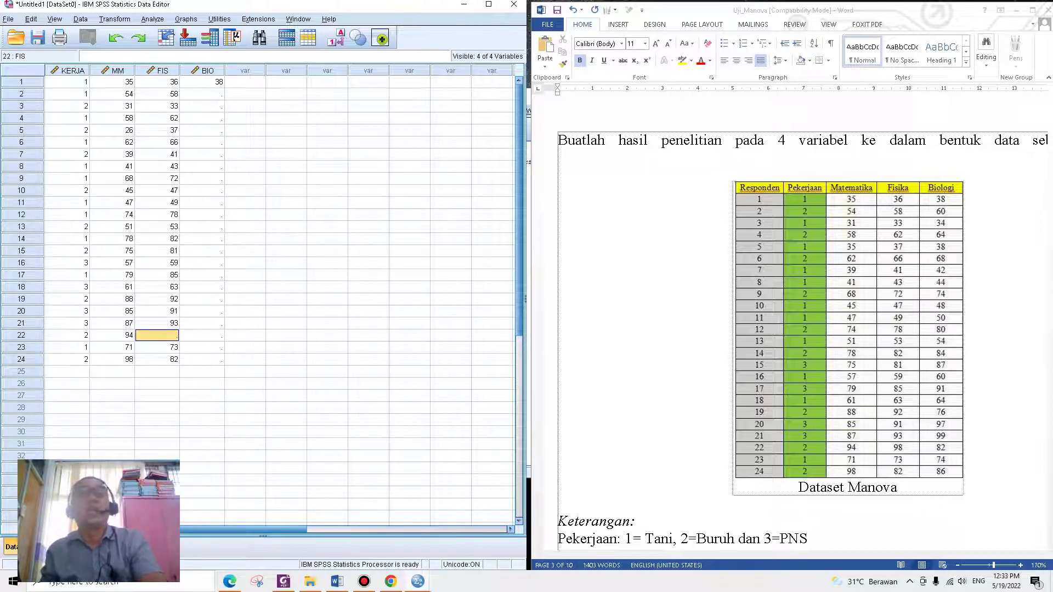
pyautogui.write('98')
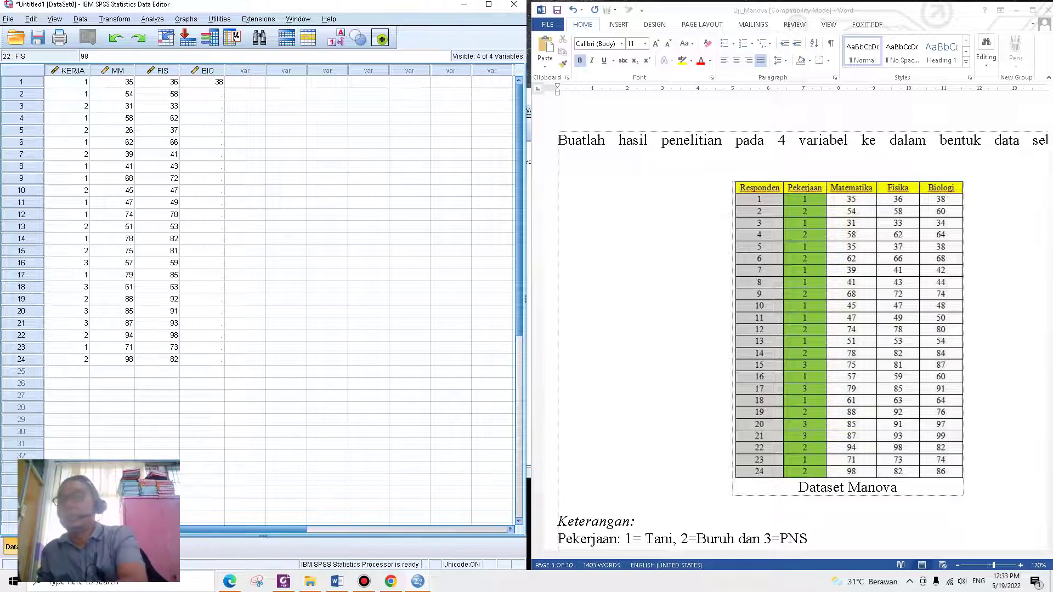
pyautogui.press('Return')
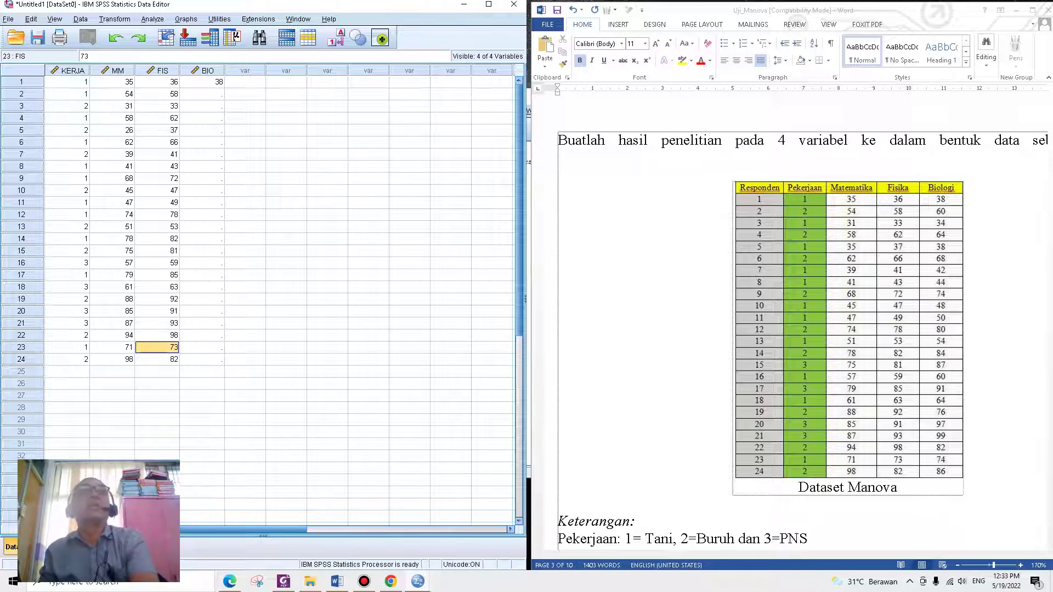
# Enter the BIO scores 60, 34 and 64 in rows 2 to 4.
pyautogui.click(202, 93)
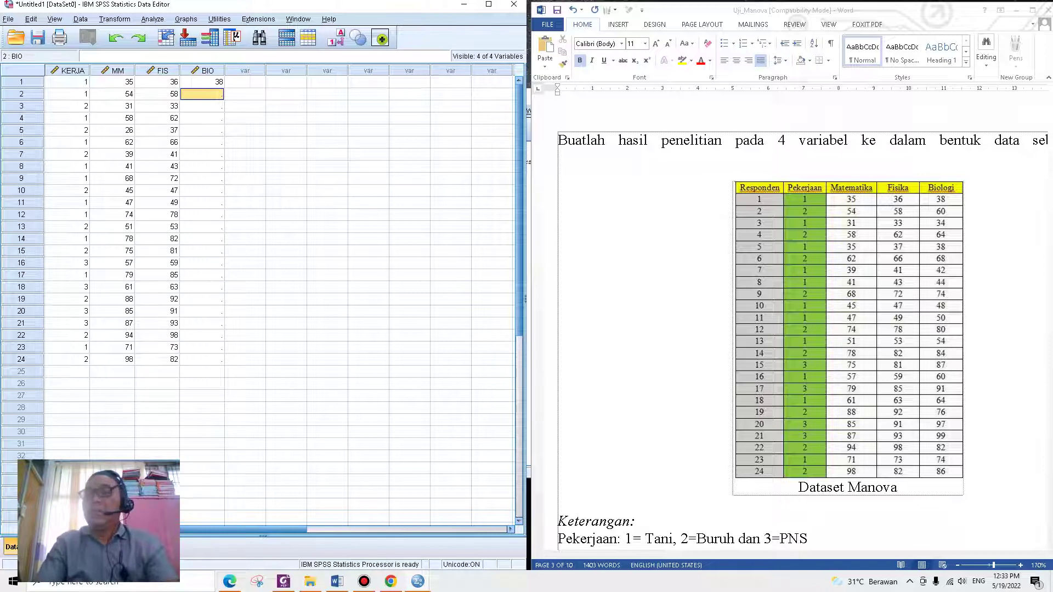
pyautogui.write('60')
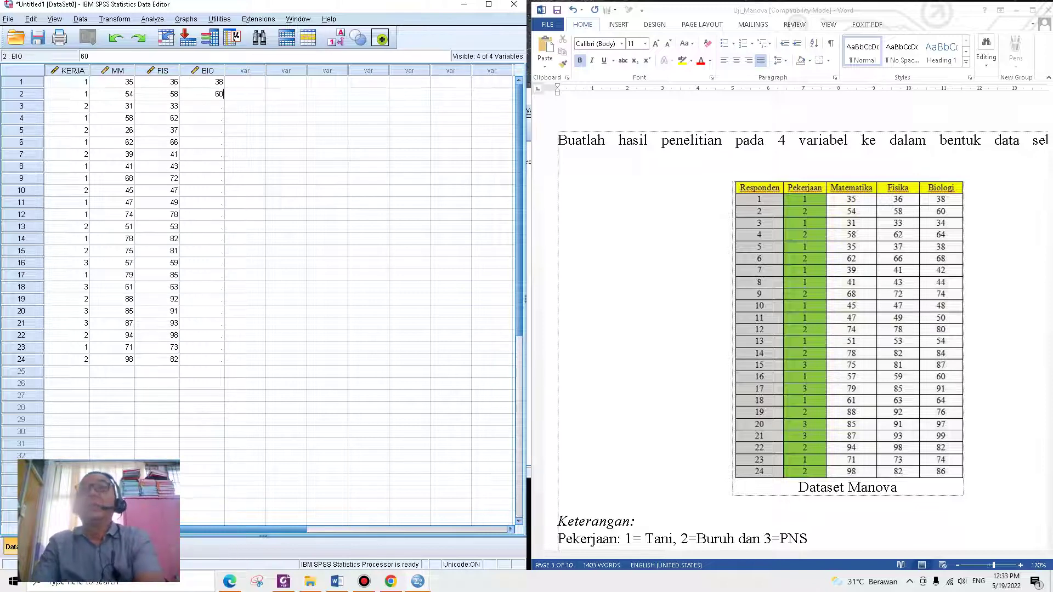
pyautogui.press('Return')
pyautogui.write('34')
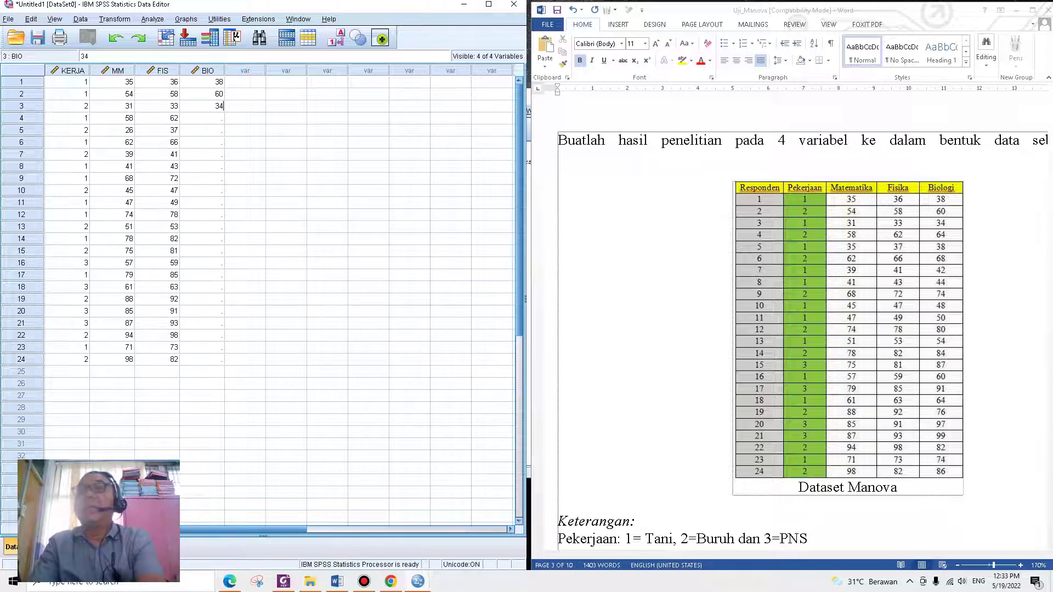
pyautogui.press('Return')
pyautogui.write('64')
pyautogui.press('Return')
# Enter the BIO scores 38, 68 and 42 in rows 5 to 7.
pyautogui.write('38')
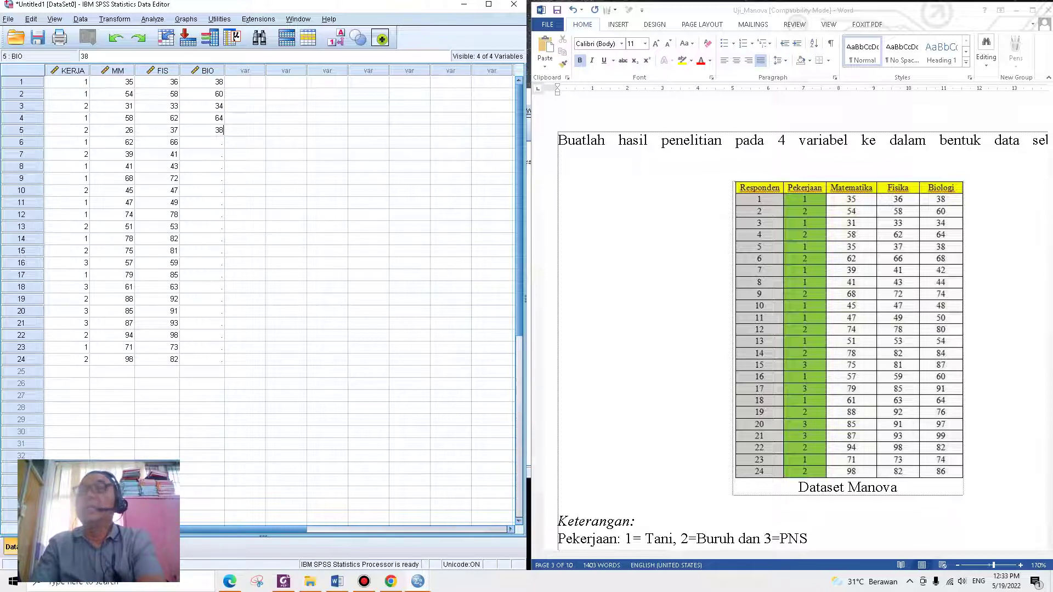
pyautogui.press('Return')
pyautogui.write('68')
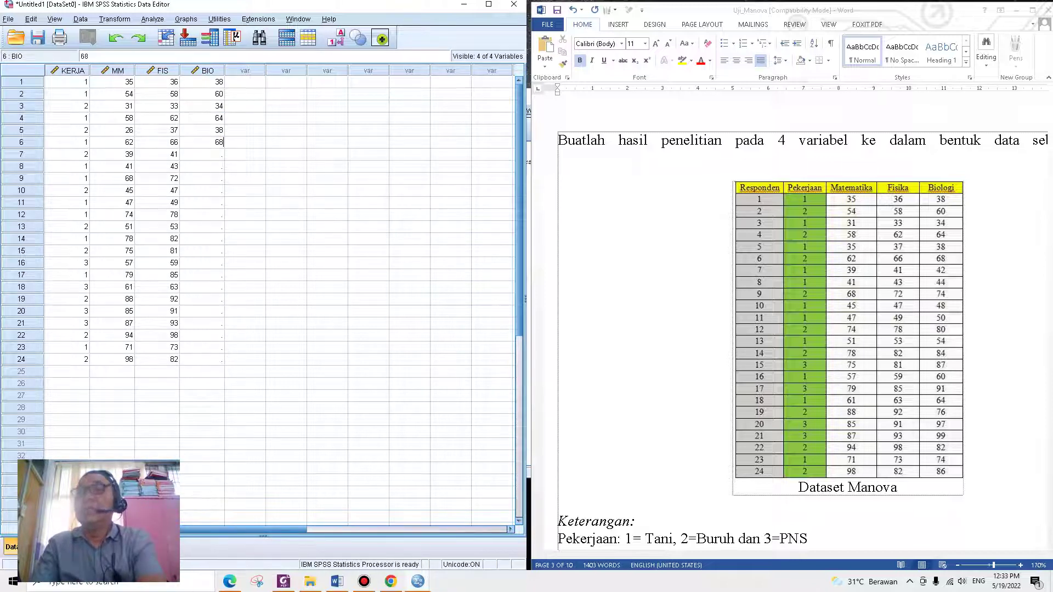
pyautogui.press('Return')
pyautogui.write('42')
pyautogui.press('Return')
# Enter the BIO scores 44, 74 and 48 in rows 8 to 10.
pyautogui.write('44')
pyautogui.press('Return')
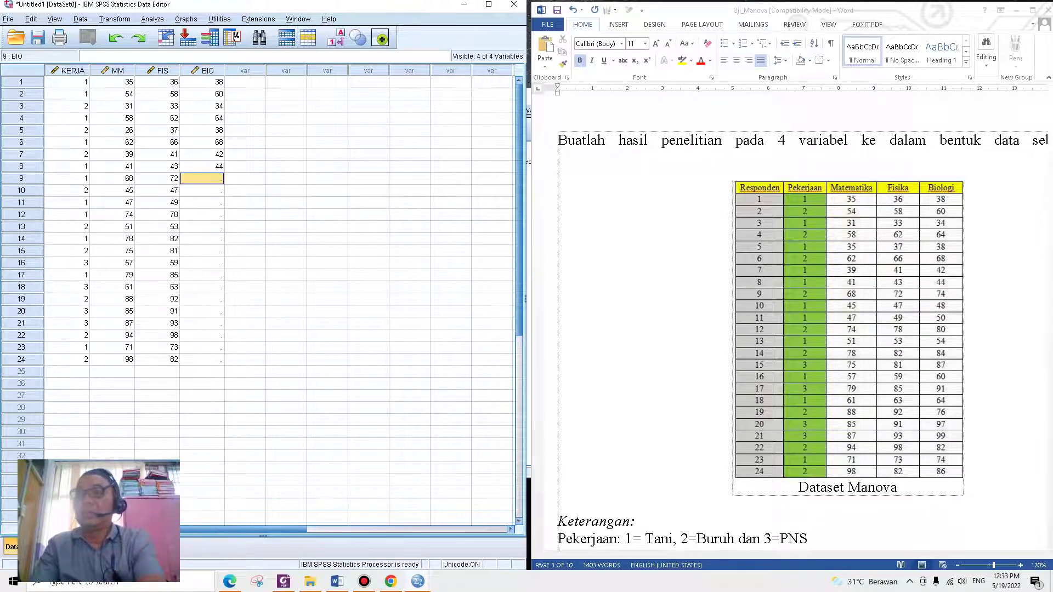
pyautogui.write('74')
pyautogui.press('Return')
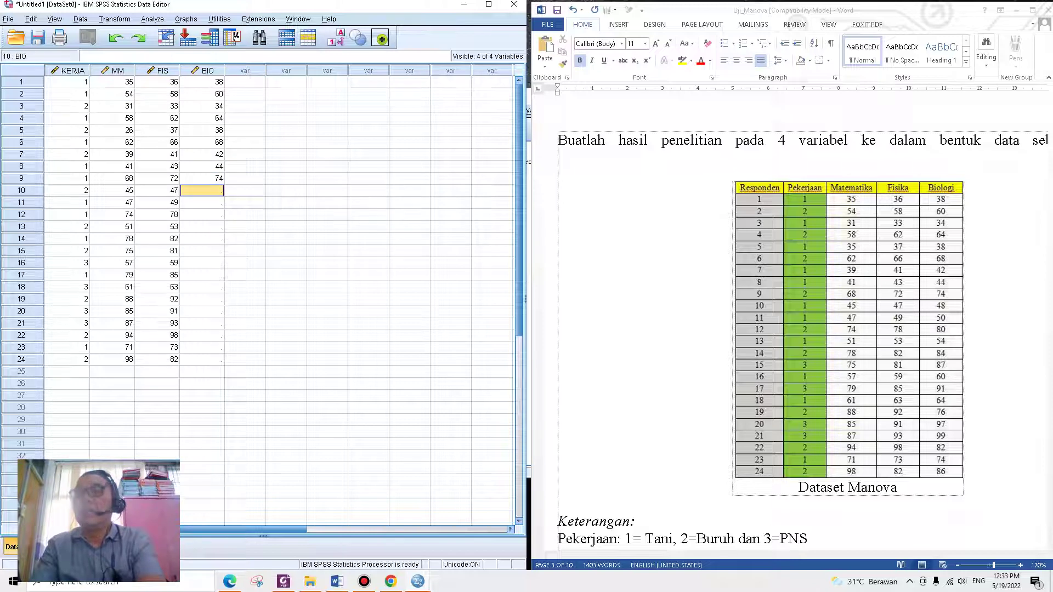
pyautogui.write('48')
pyautogui.press('Return')
# Enter the BIO scores 50, 80 and 54 in rows 11 to 13.
pyautogui.write('50')
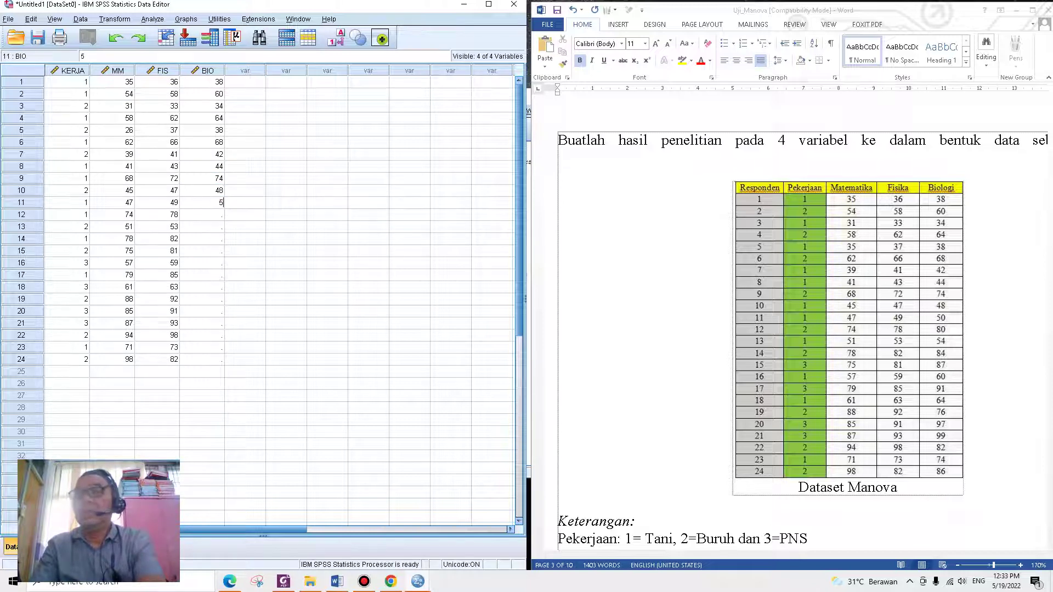
pyautogui.press('Return')
pyautogui.write('80')
pyautogui.press('Return')
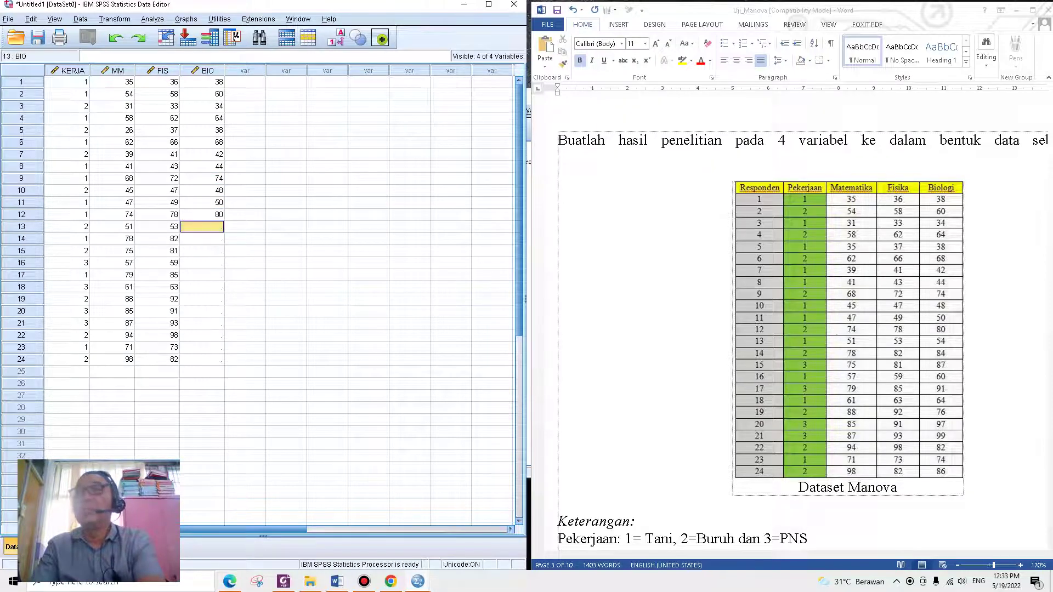
pyautogui.write('54')
pyautogui.press('Return')
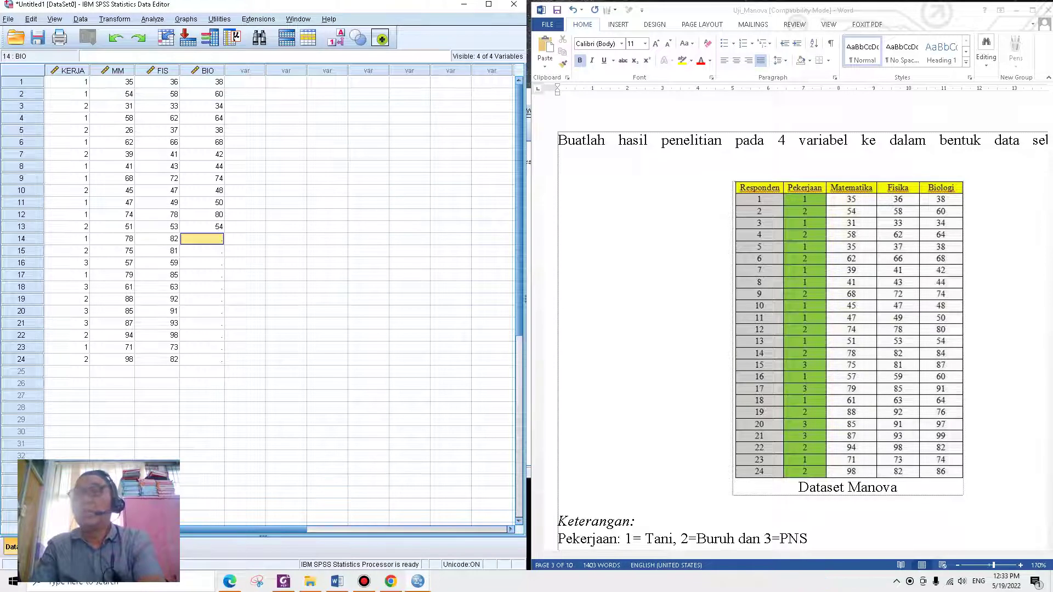
# Enter the BIO scores 84, 87 and 60 in rows 14 to 16.
pyautogui.write('84')
pyautogui.press('Return')
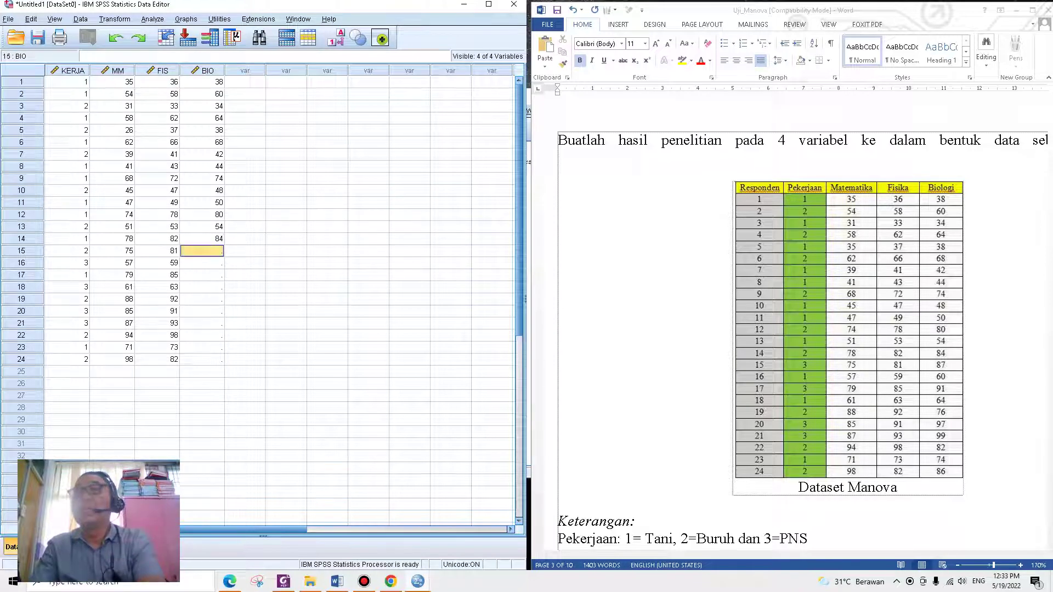
pyautogui.write('87')
pyautogui.press('Return')
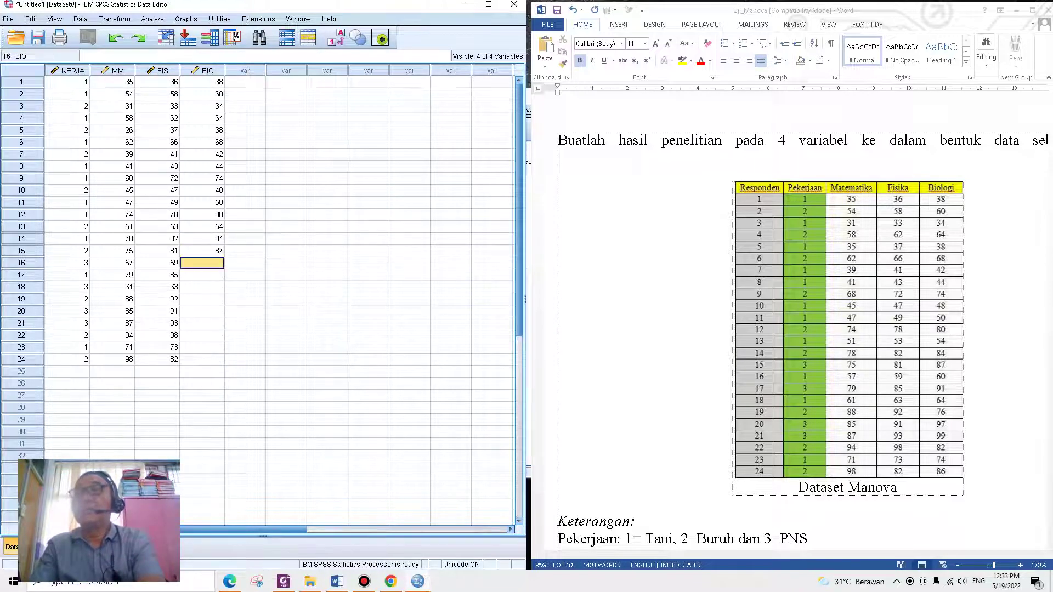
pyautogui.write('60')
pyautogui.press('Return')
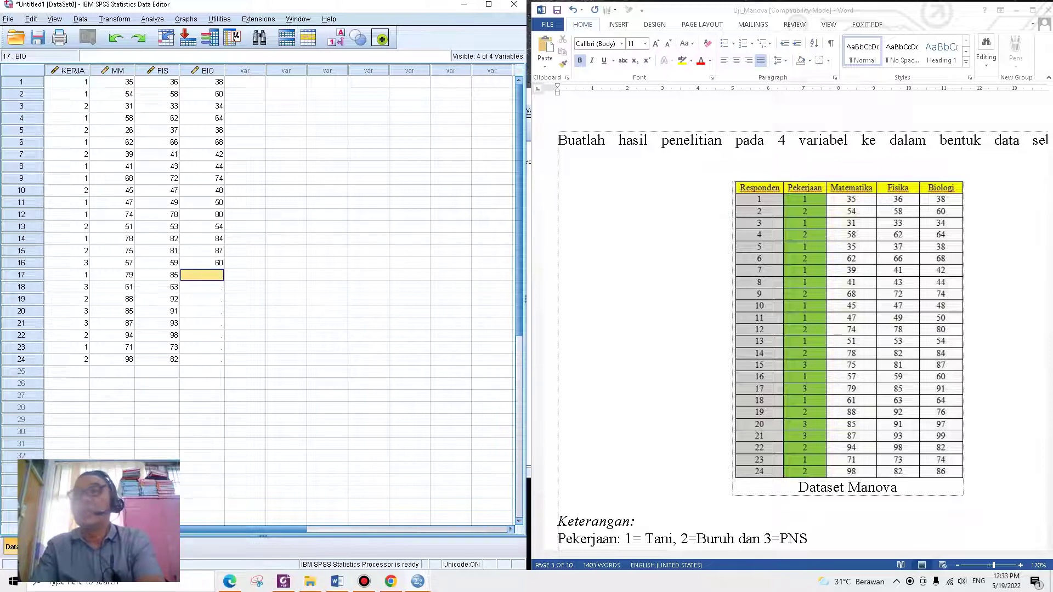
# Enter the BIO scores 91, 64 and 76 in rows 17 to 19.
pyautogui.write('91')
pyautogui.press('Return')
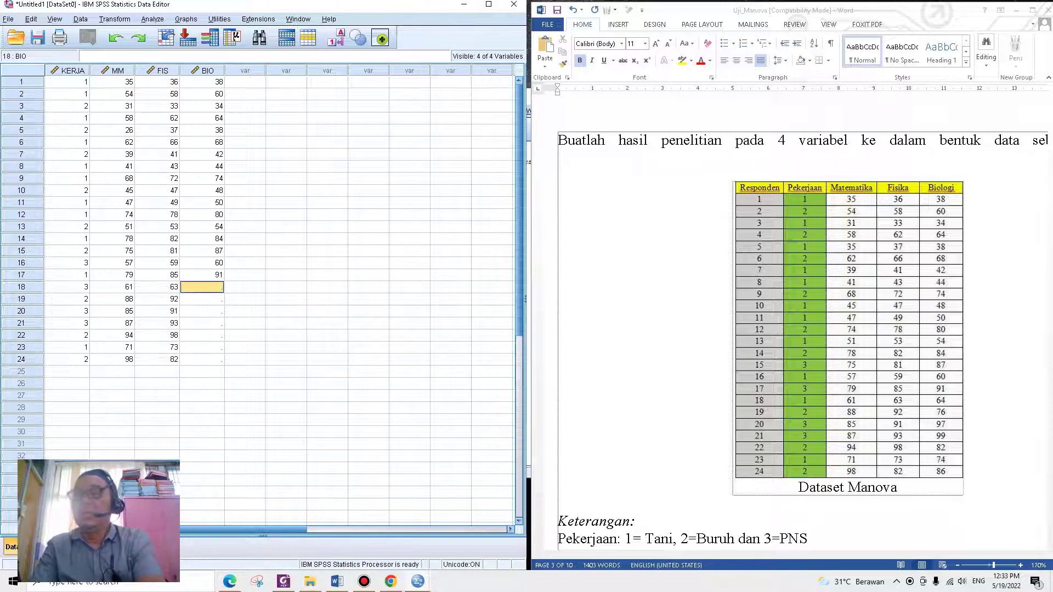
pyautogui.write('64')
pyautogui.press('Return')
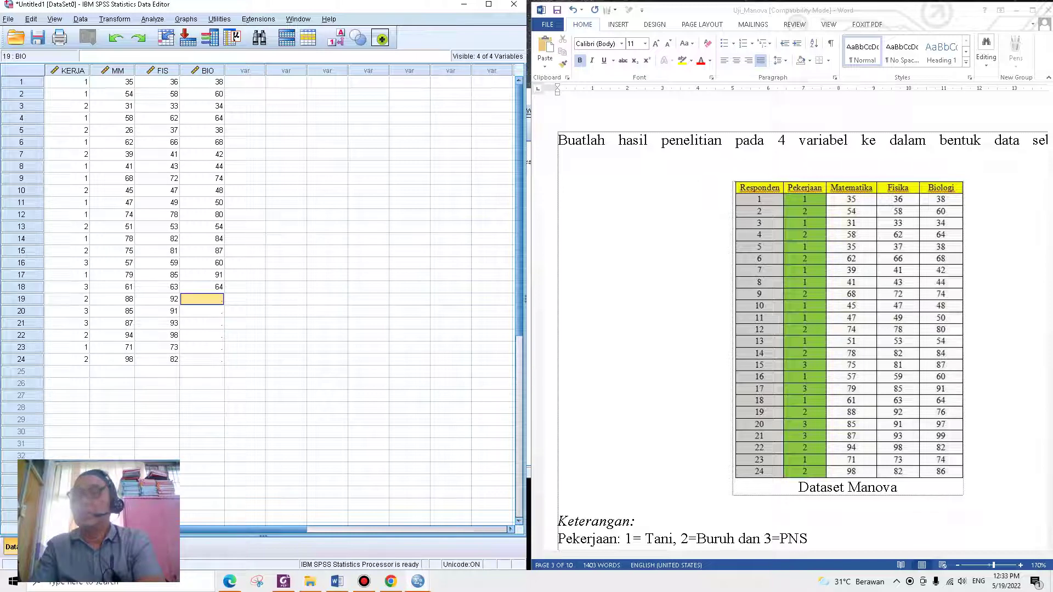
pyautogui.write('76')
pyautogui.press('Return')
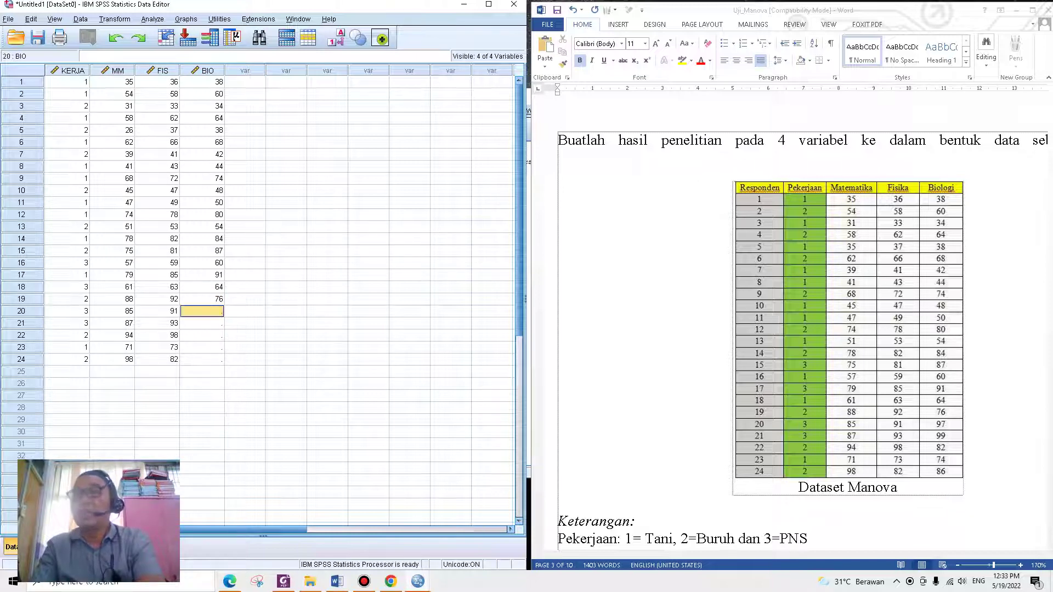
# Enter the BIO scores 97, 99 and 82 in rows 20 to 22.
pyautogui.write('97')
pyautogui.press('Return')
pyautogui.write('9')
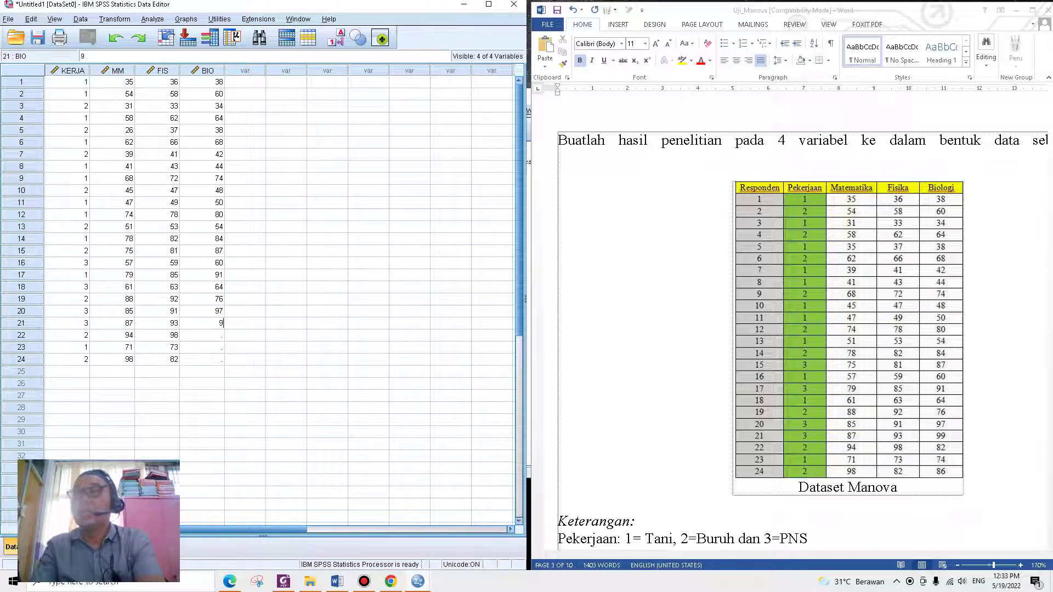
pyautogui.write('9')
pyautogui.press('Return')
pyautogui.write('82')
pyautogui.press('Return')
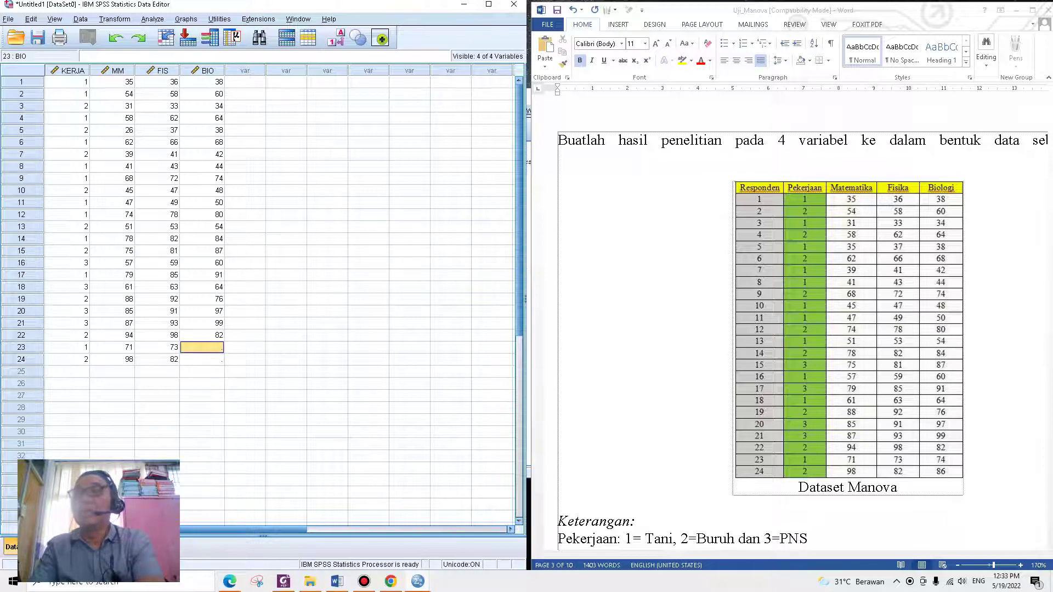
# Enter the BIO scores 74 and 86 in rows 23 and 24.
pyautogui.write('74')
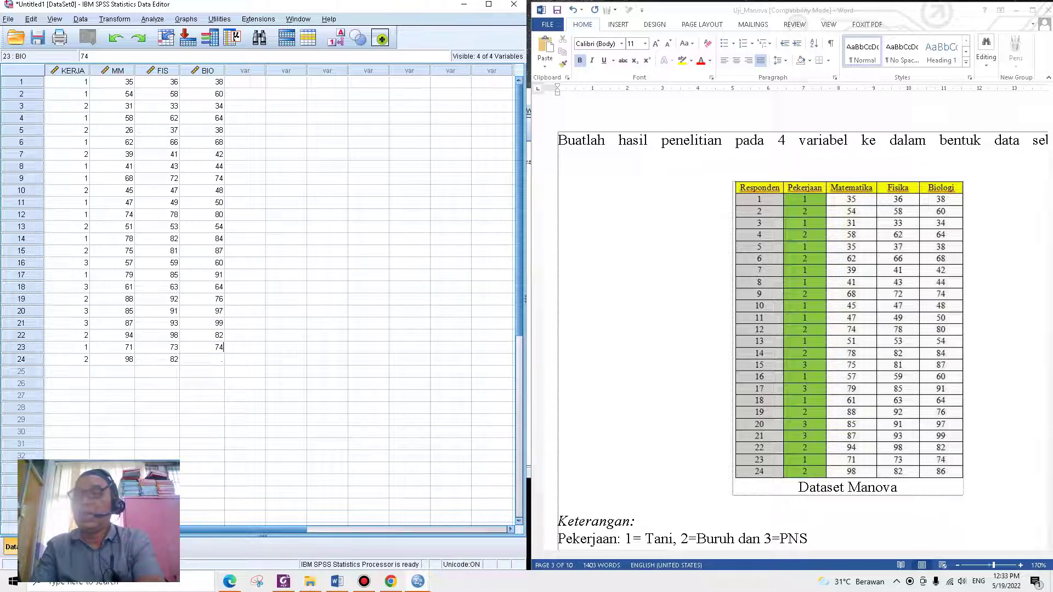
pyautogui.press('Return')
pyautogui.write('9')
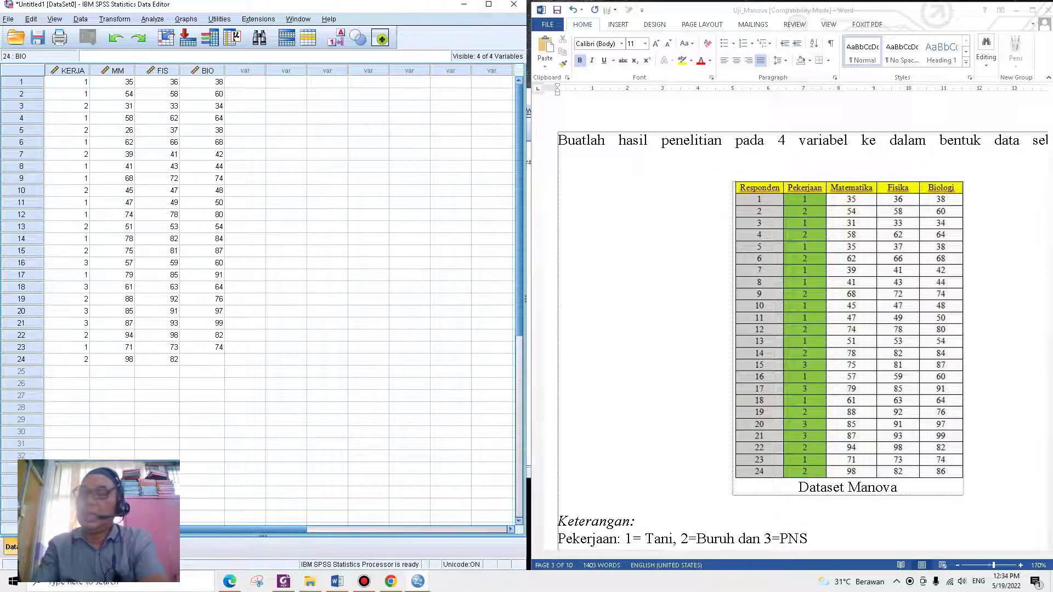
pyautogui.write('86')
pyautogui.press('Return')
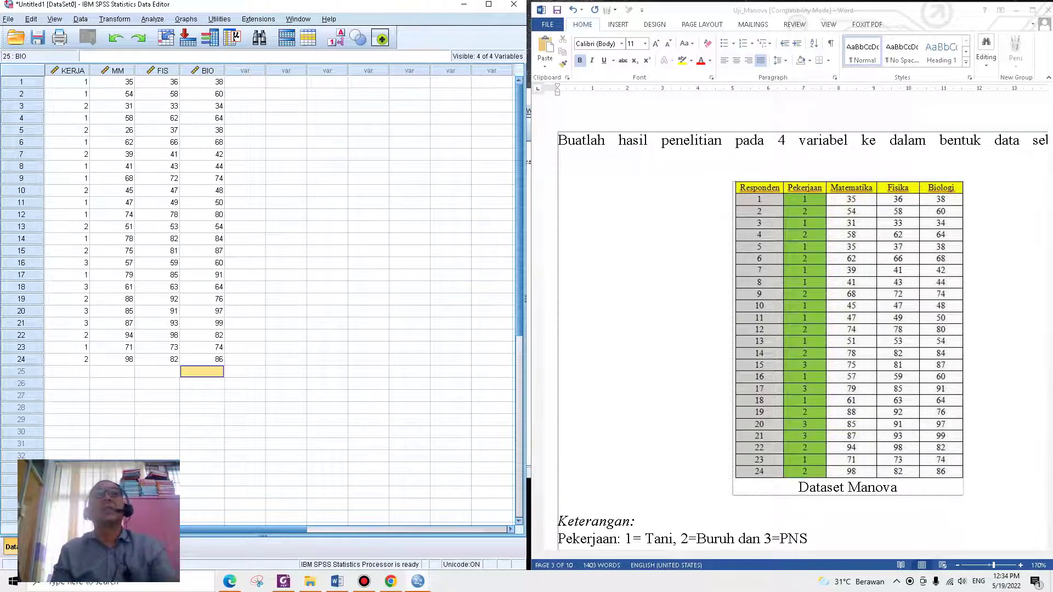
# Consult the Word guide's next analysis instructions and open the General Linear Model Multivariate analysis in SPSS.
pyautogui.scroll(-5, 801, 324)
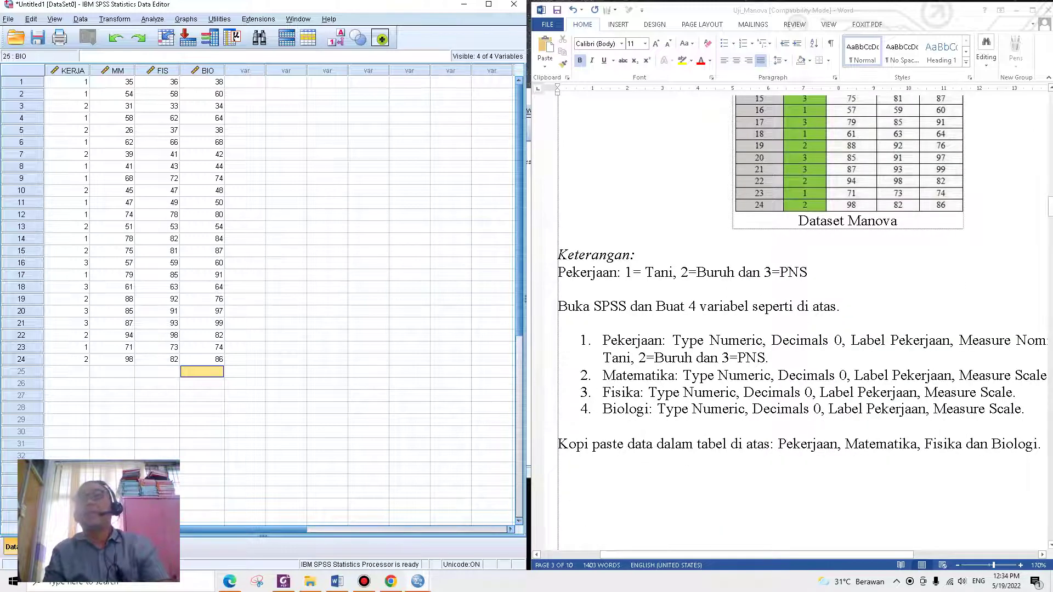
pyautogui.scroll(-4, 801, 323)
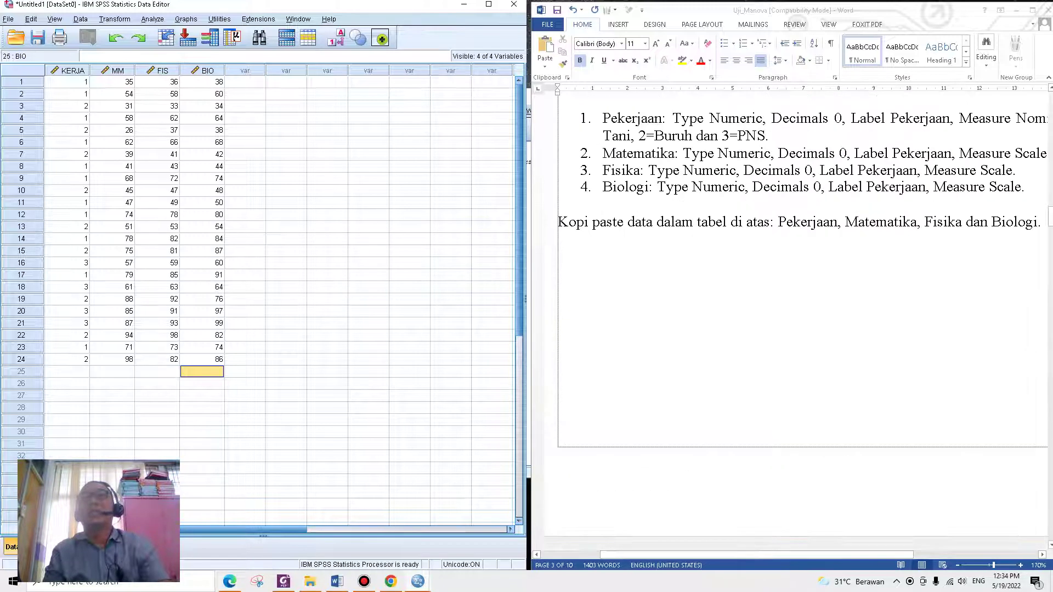
pyautogui.scroll(-14, 800, 323)
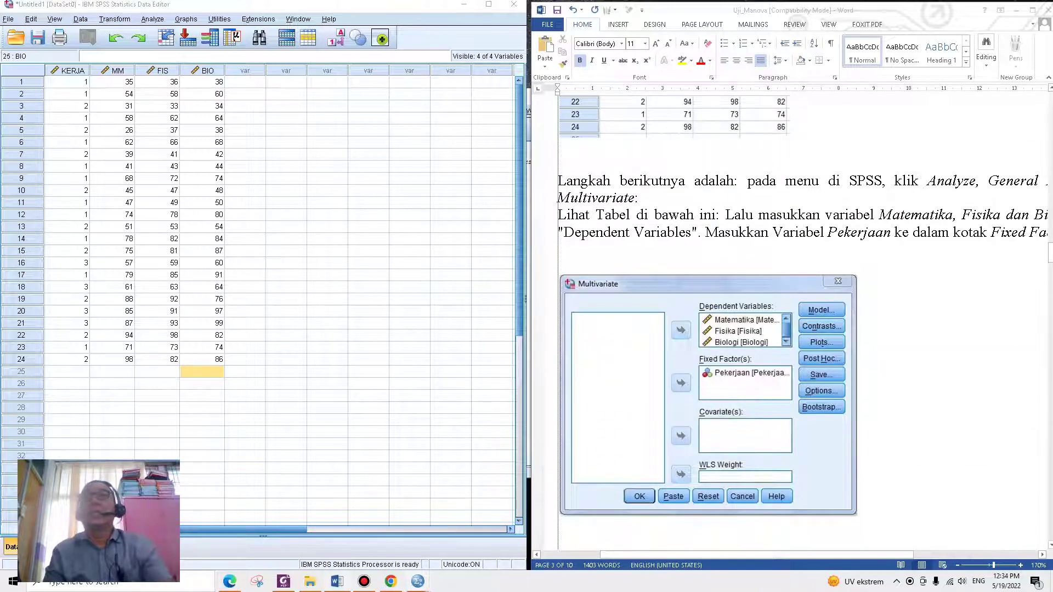
pyautogui.scroll(-3, 790, 324)
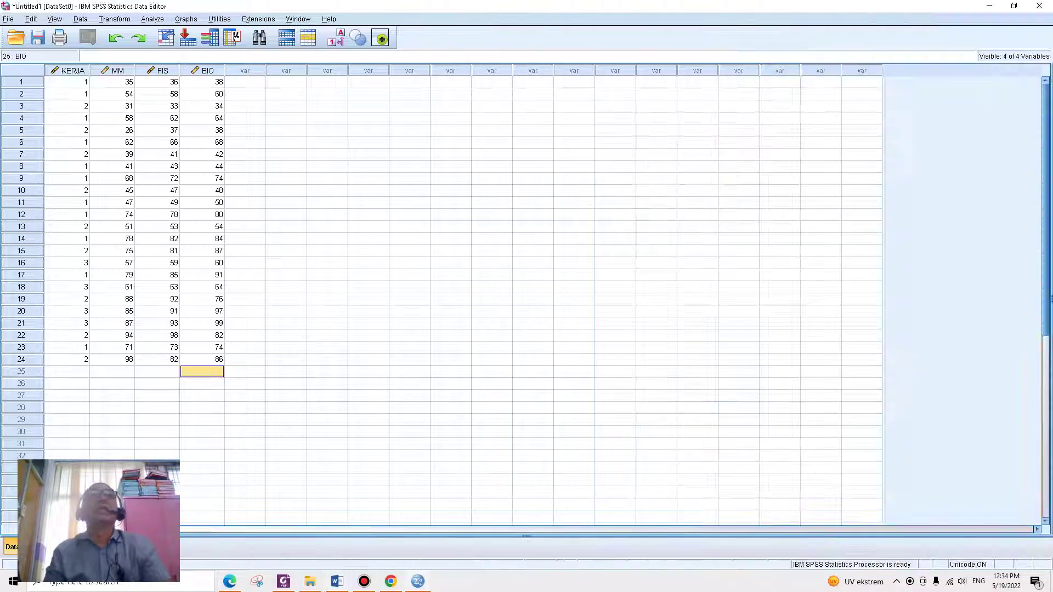
pyautogui.click(488, 4)
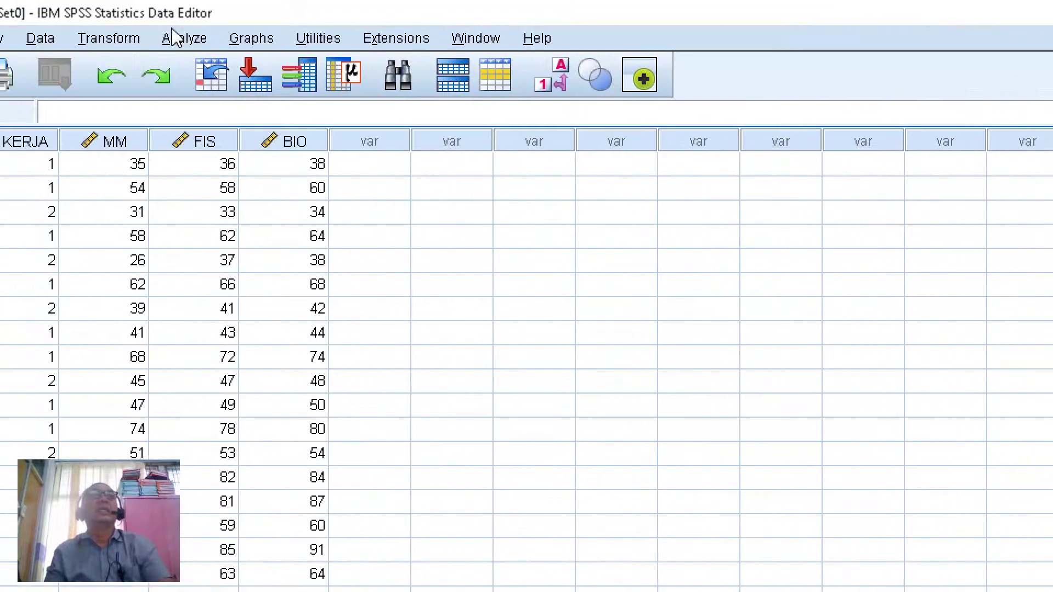
pyautogui.click(175, 39)
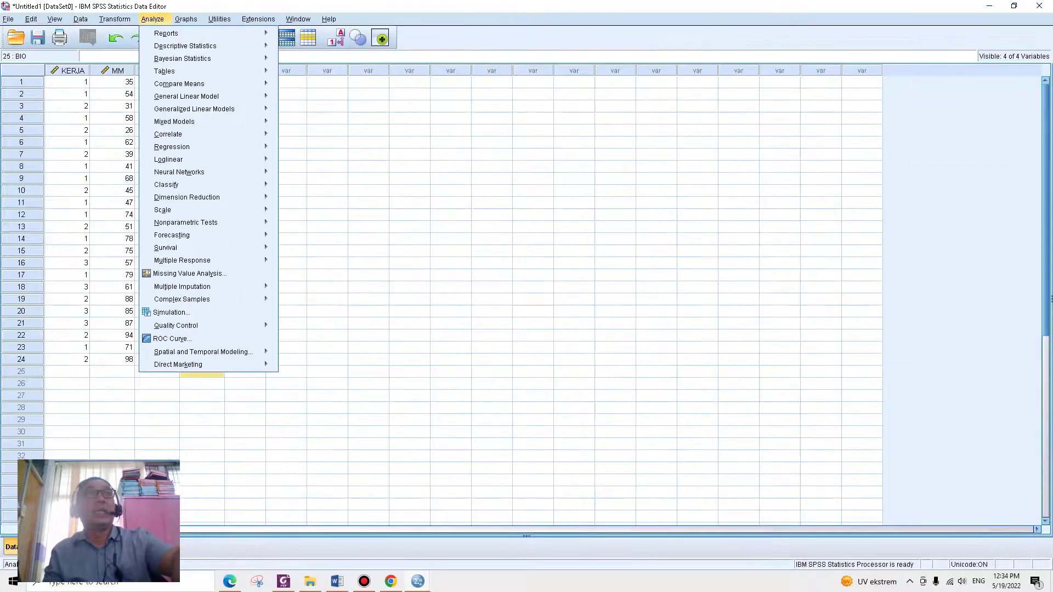
pyautogui.click(336, 581)
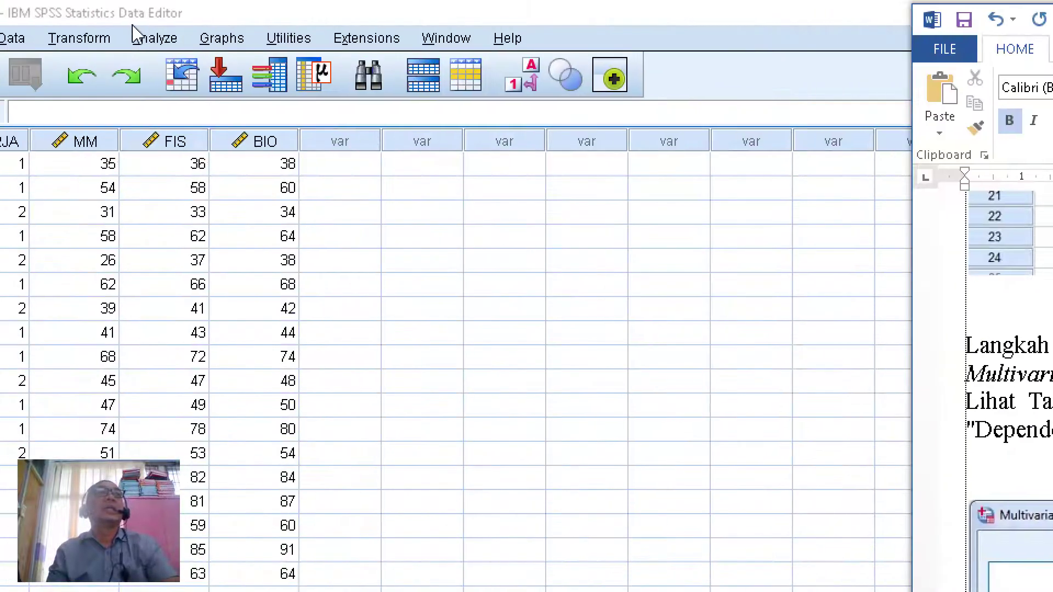
pyautogui.click(165, 38)
pyautogui.moveTo(336, 200)
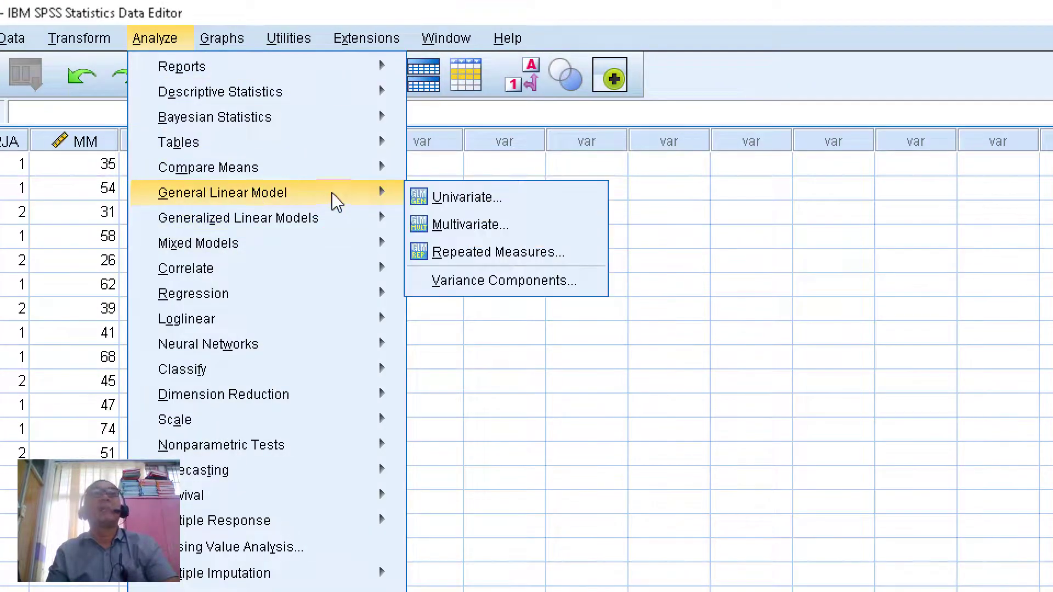
pyautogui.click(511, 226)
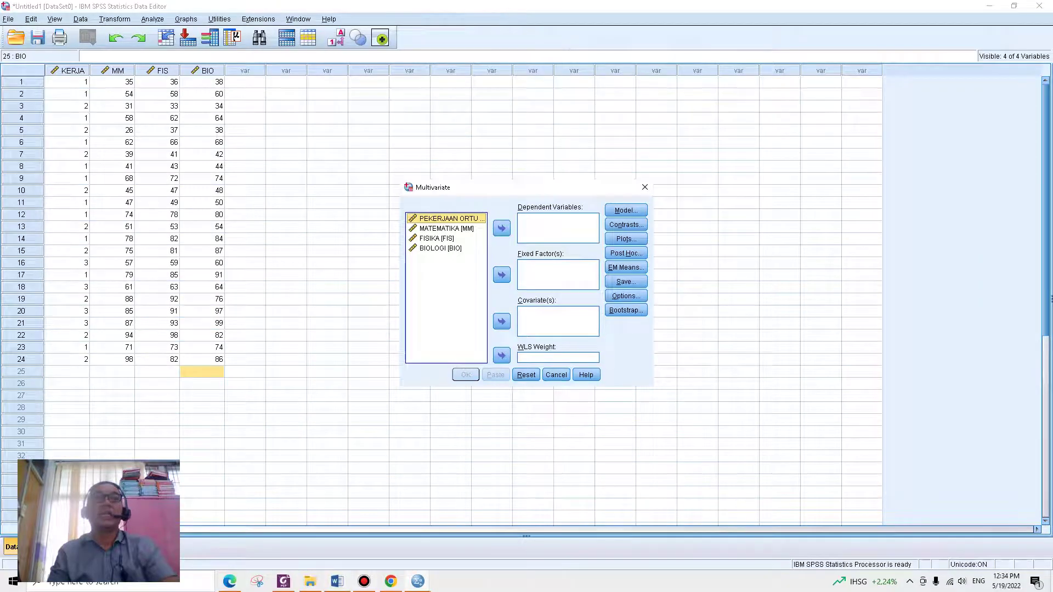
# Assign MATEMATIKA, FISIKA and BIOLOGI as dependent variables and PEKERJAAN ORTU as the fixed factor, following the Word guide.
pyautogui.hotkey('alt', 'Tab')
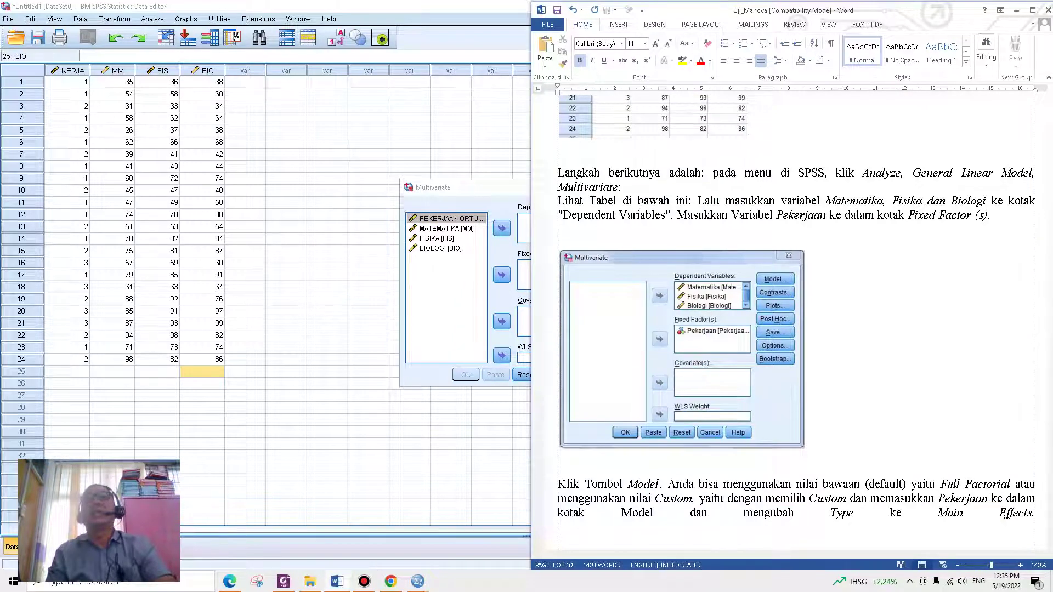
pyautogui.click(328, 287)
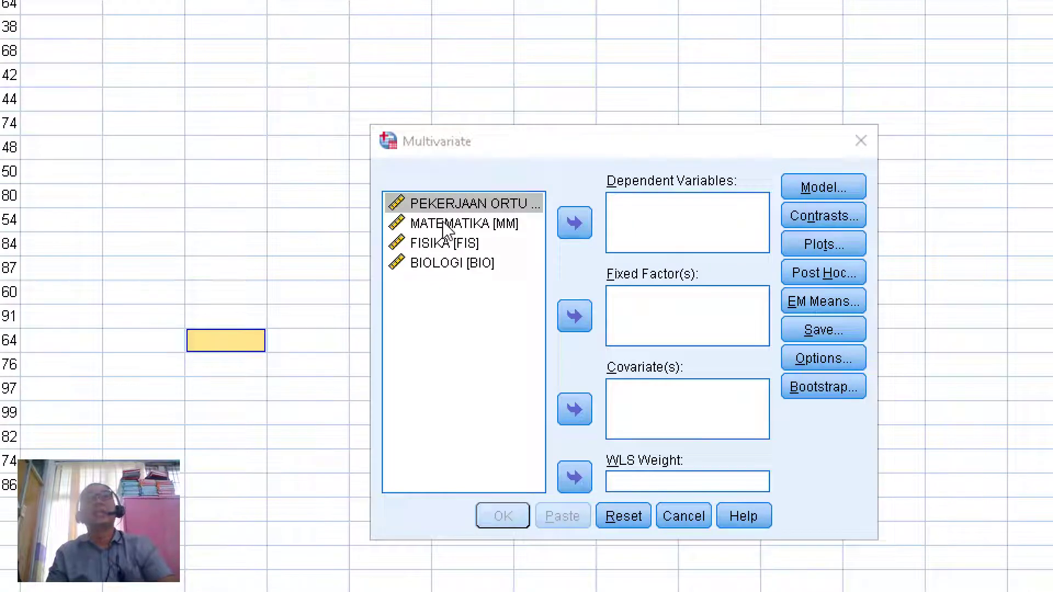
pyautogui.click(446, 229)
pyautogui.keyDown('shift'); pyautogui.click(446, 230); pyautogui.keyUp('shift')
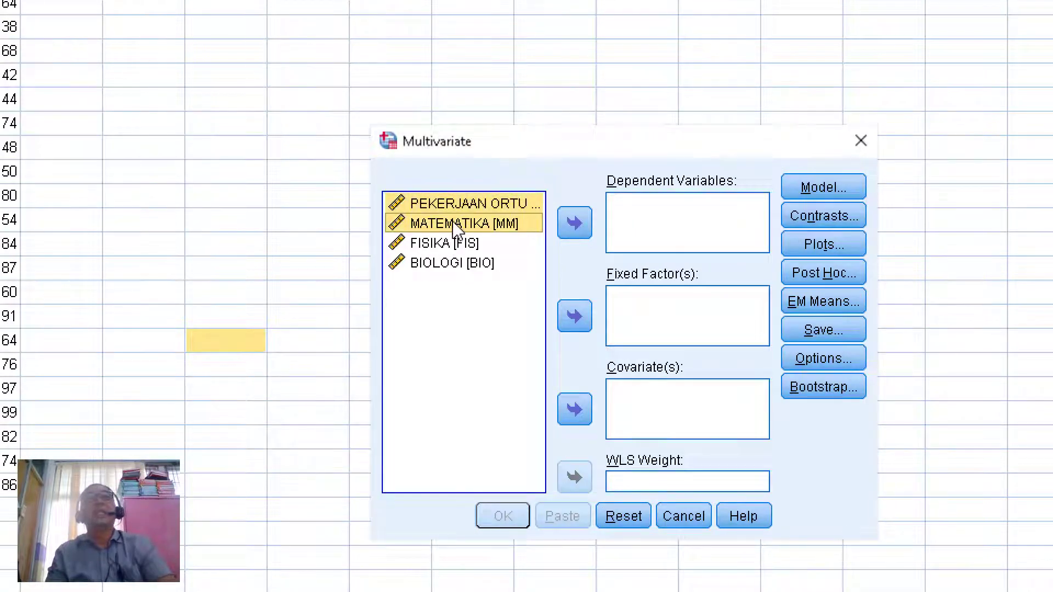
pyautogui.click(464, 205)
pyautogui.click(466, 225)
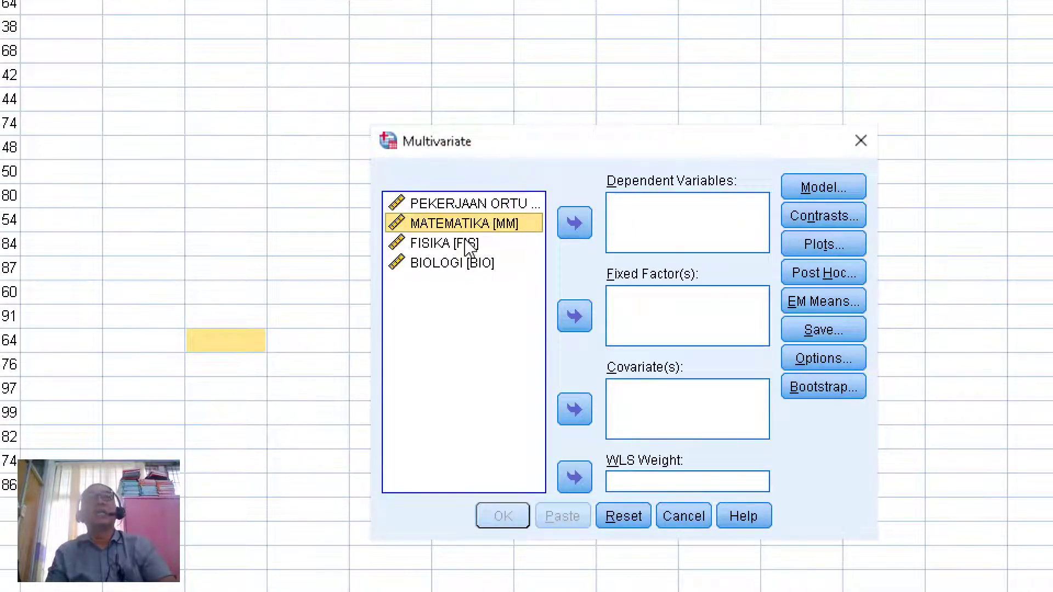
pyautogui.keyDown('shift'); pyautogui.click(470, 253); pyautogui.keyUp('shift')
pyautogui.keyDown('shift'); pyautogui.click(519, 267); pyautogui.keyUp('shift')
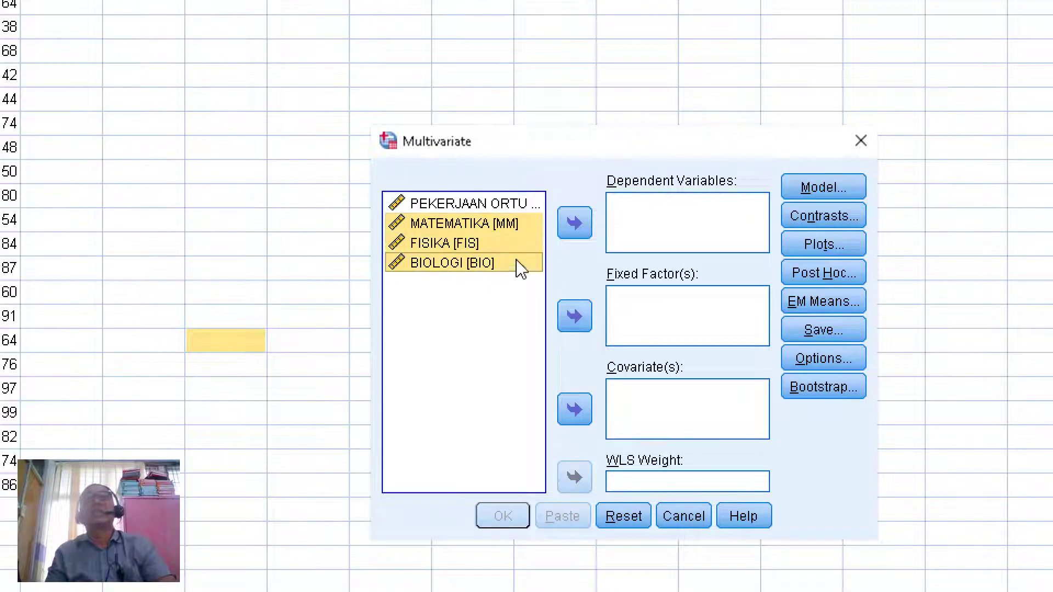
pyautogui.click(575, 225)
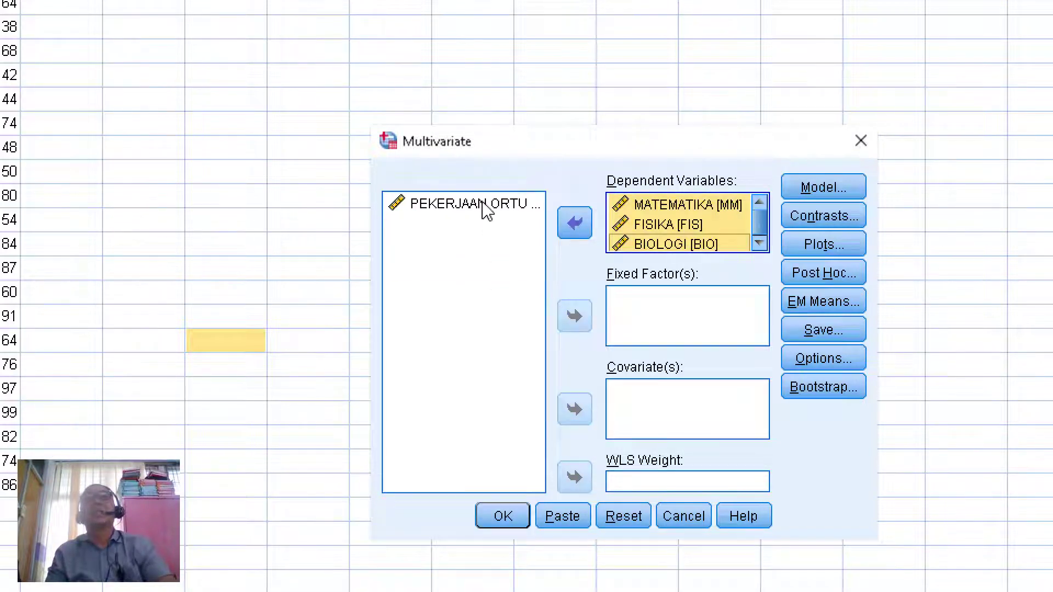
pyautogui.click(485, 211)
pyautogui.click(573, 316)
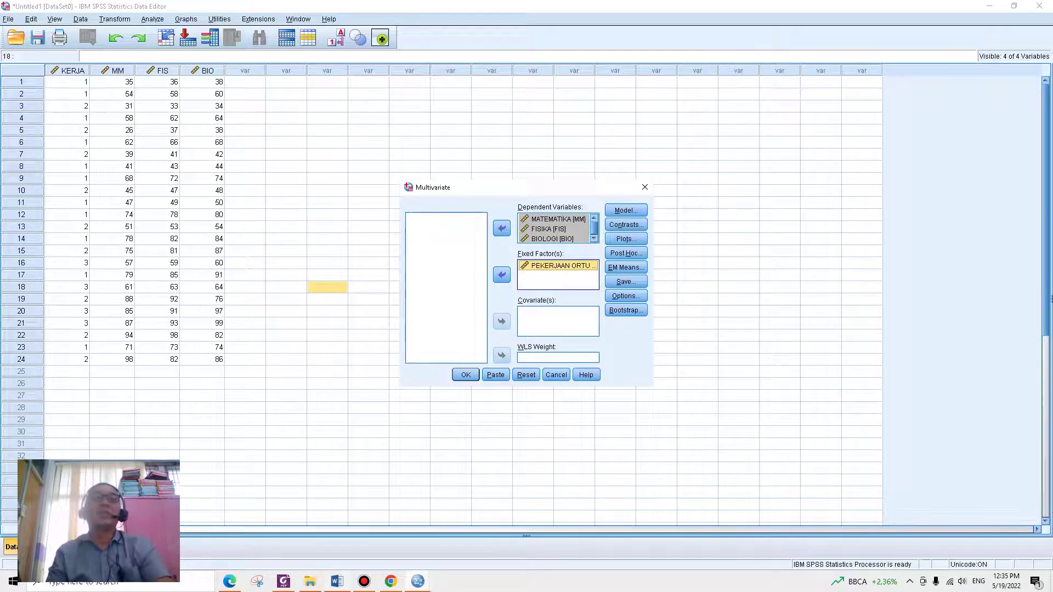
# Show the Word guide's Model instructions beside the SPSS window and move the Multivariate dialog clear of them.
pyautogui.hotkey('alt', 'Tab')
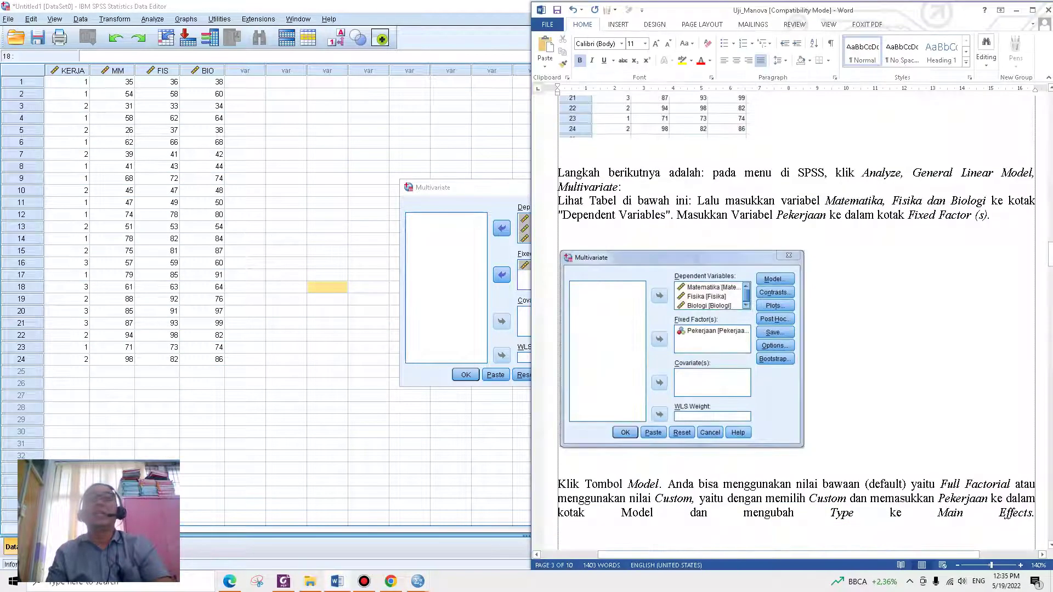
pyautogui.scroll(-2, 795, 318)
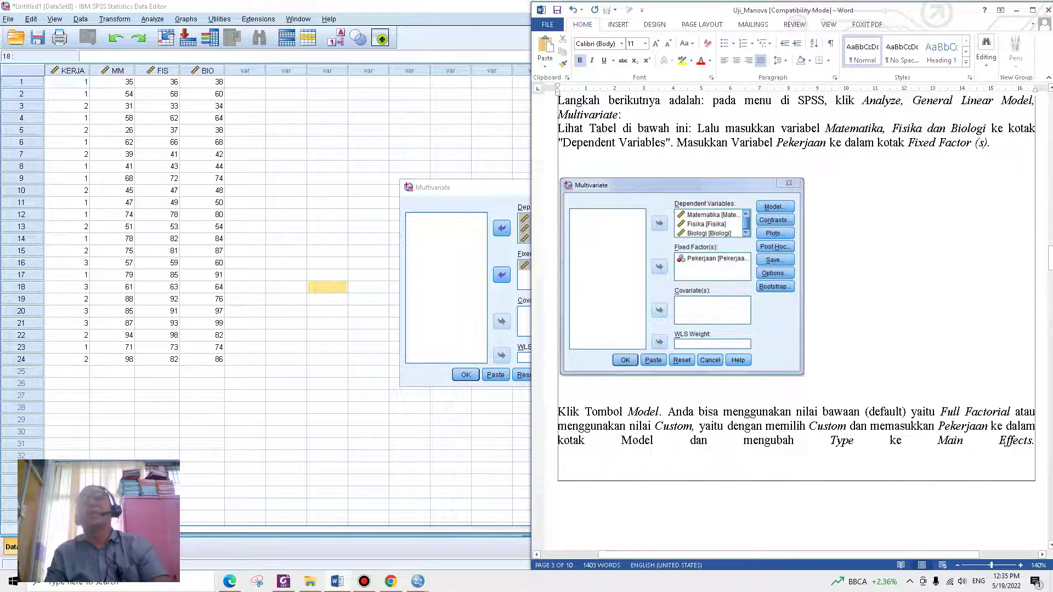
pyautogui.scroll(-1, 795, 274)
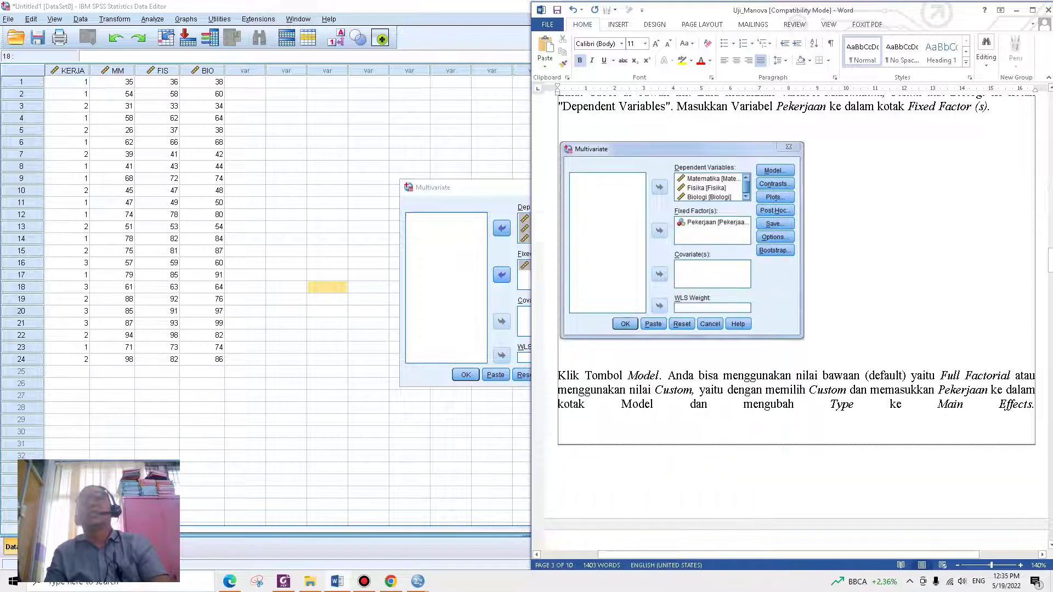
pyautogui.moveTo(307, 7); pyautogui.dragTo(0, 61)
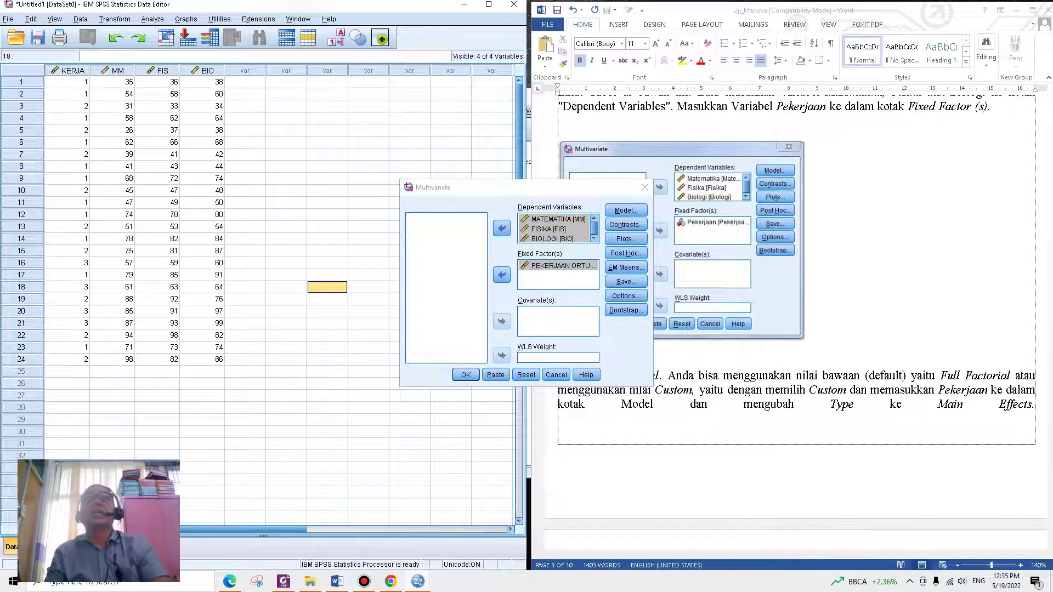
pyautogui.moveTo(493, 187); pyautogui.dragTo(307, 184)
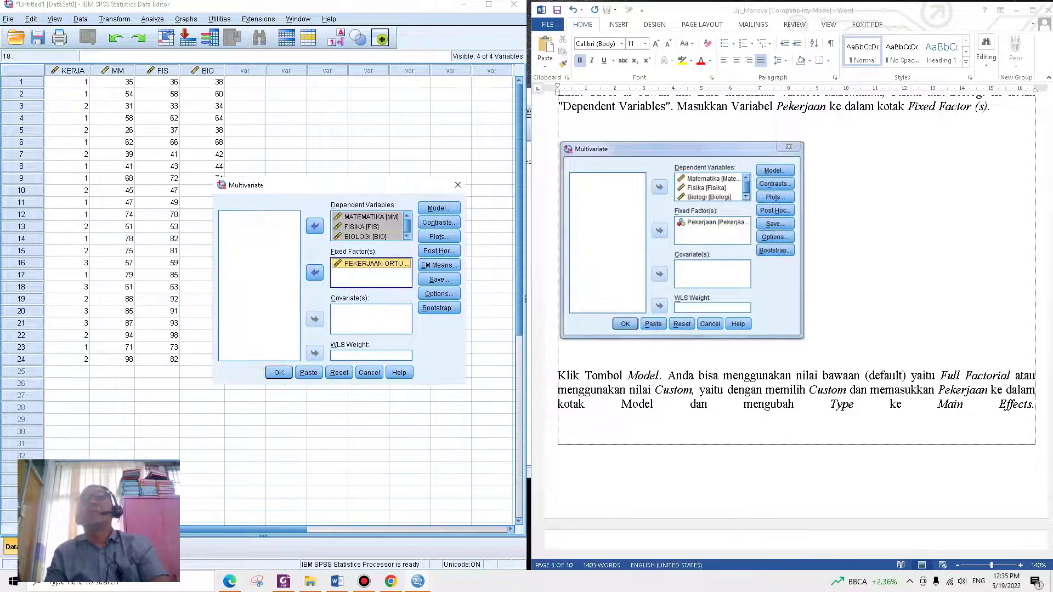
# Open the Multivariate model specification, keep Type III sum of squares and choose Build custom terms.
pyautogui.click(439, 207)
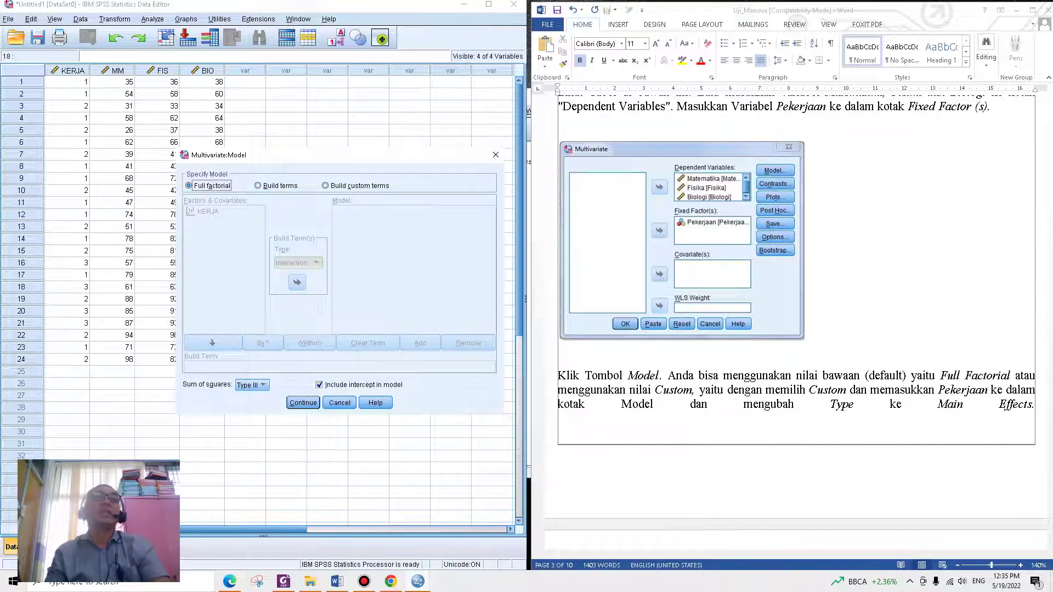
pyautogui.click(209, 212)
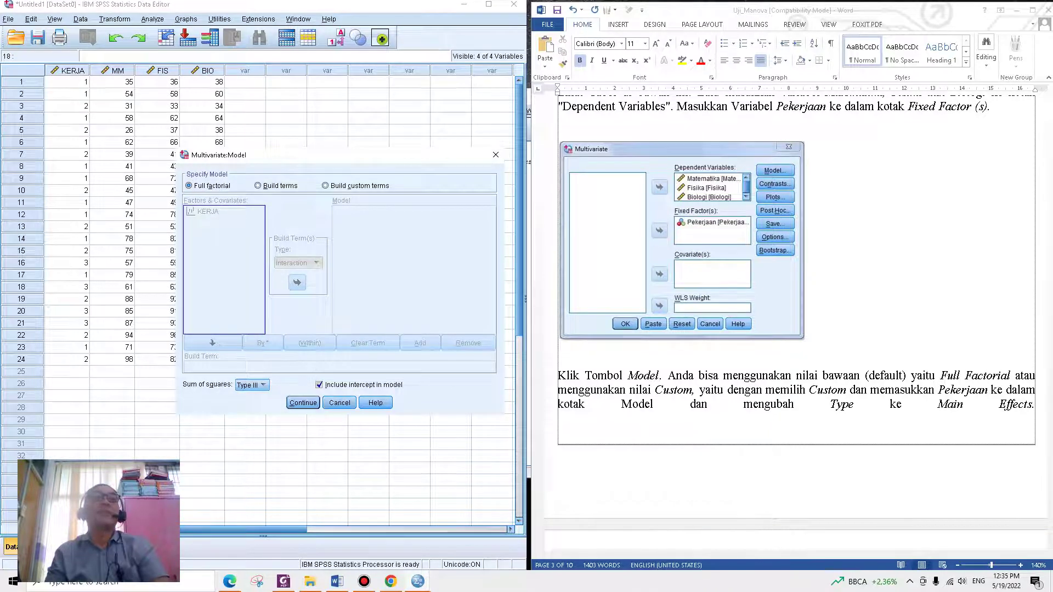
pyautogui.click(252, 385)
pyautogui.click(250, 416)
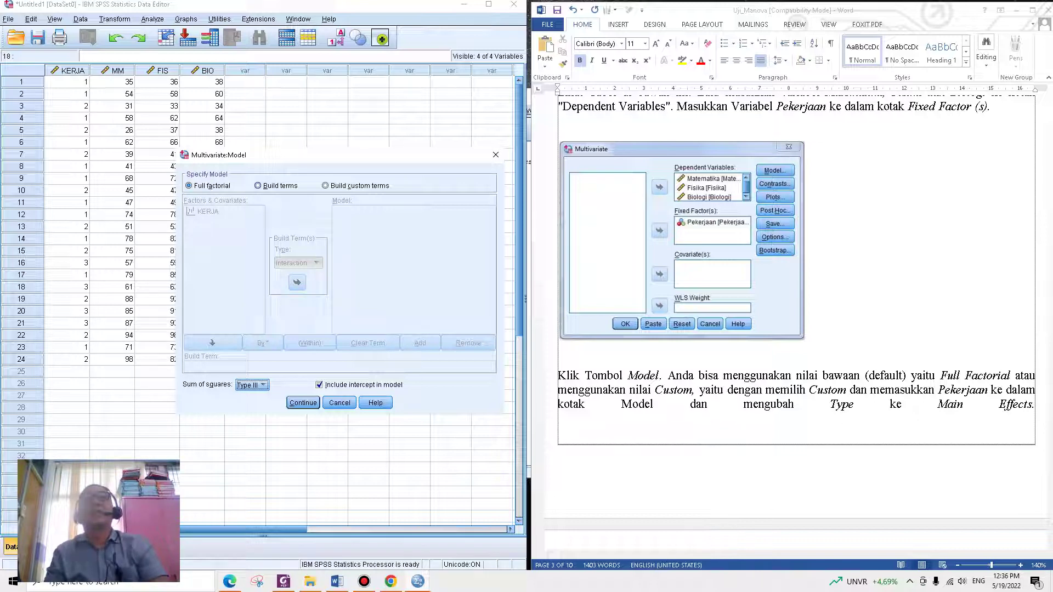
pyautogui.click(326, 186)
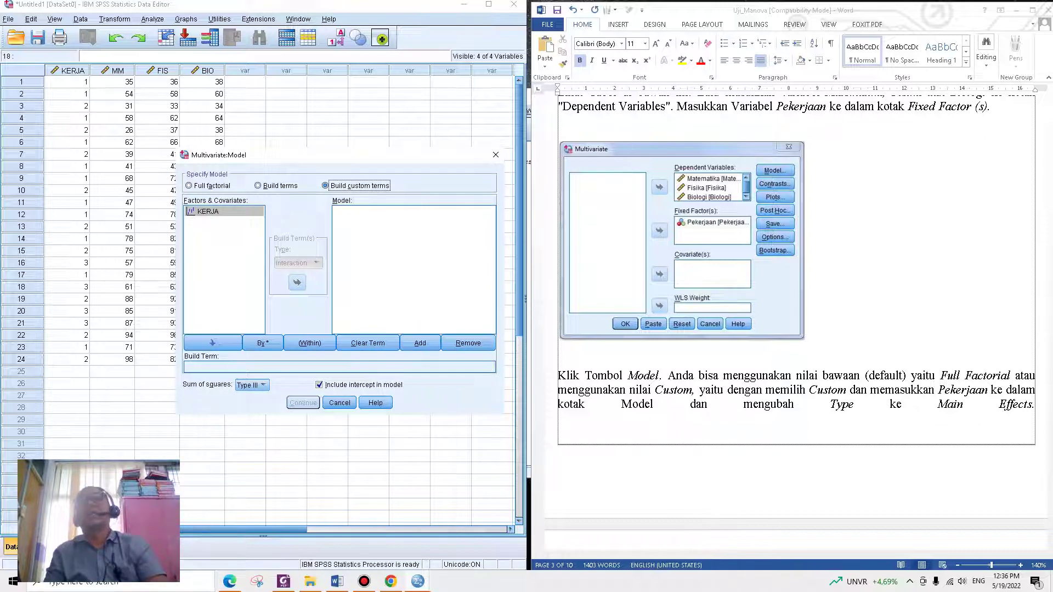
# Try to place the KERJA factor in the custom model's Build Term field.
pyautogui.click(208, 212)
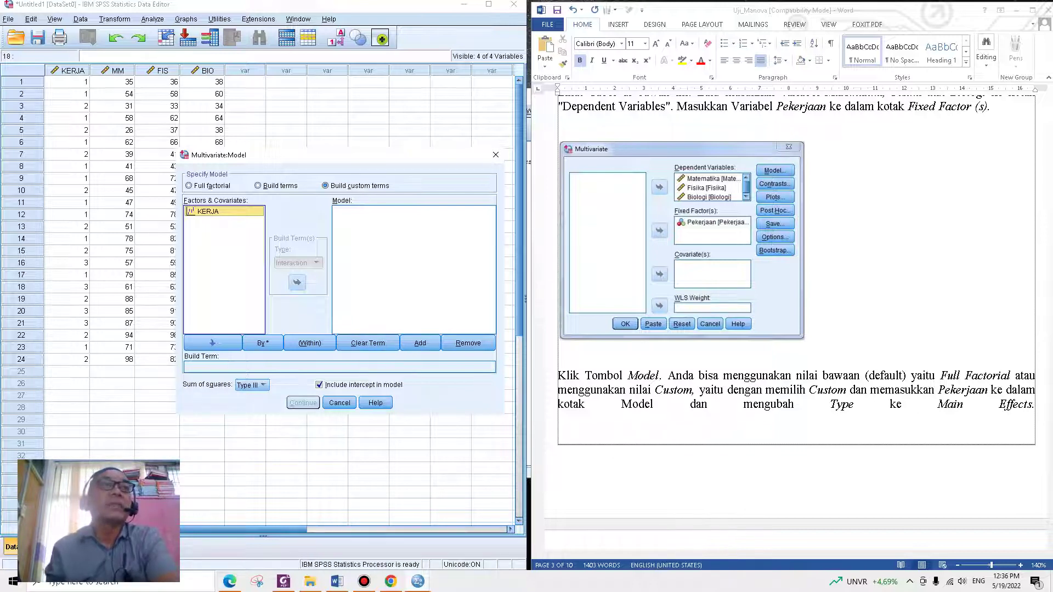
pyautogui.click(339, 367)
pyautogui.click(208, 212)
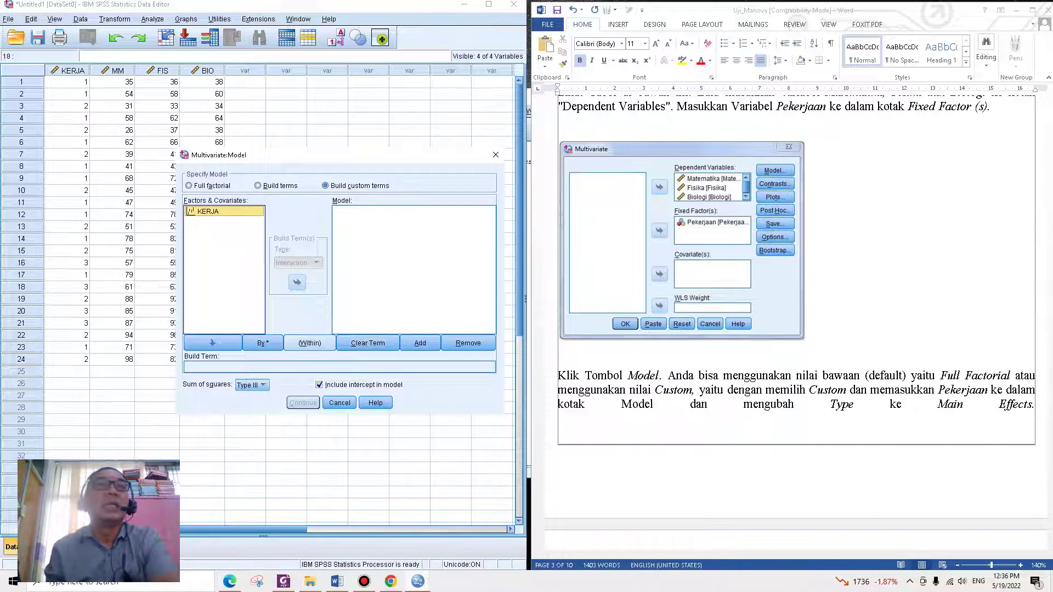
pyautogui.click(311, 367)
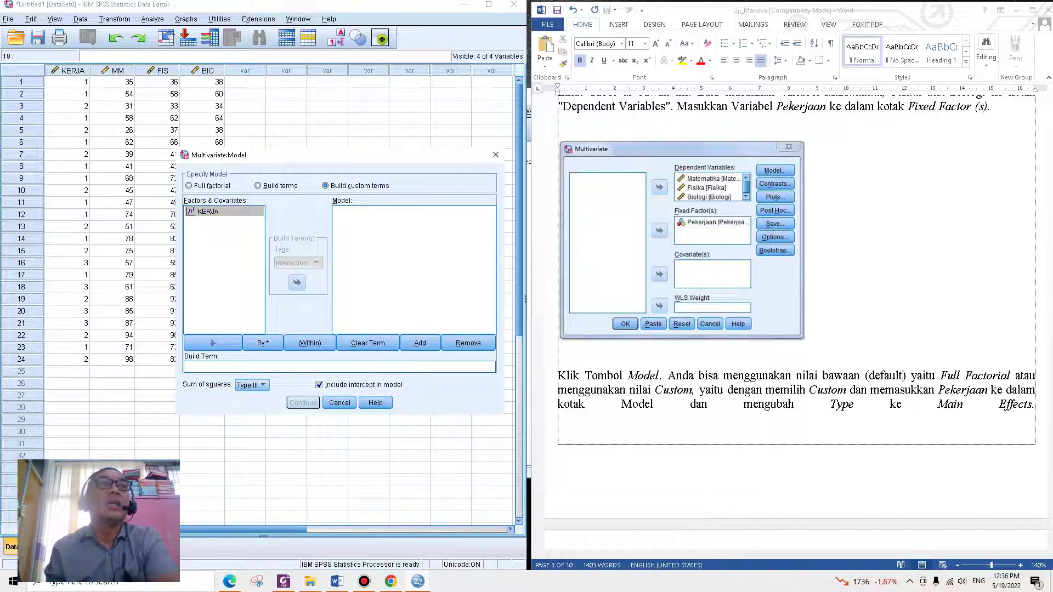
pyautogui.click(208, 212)
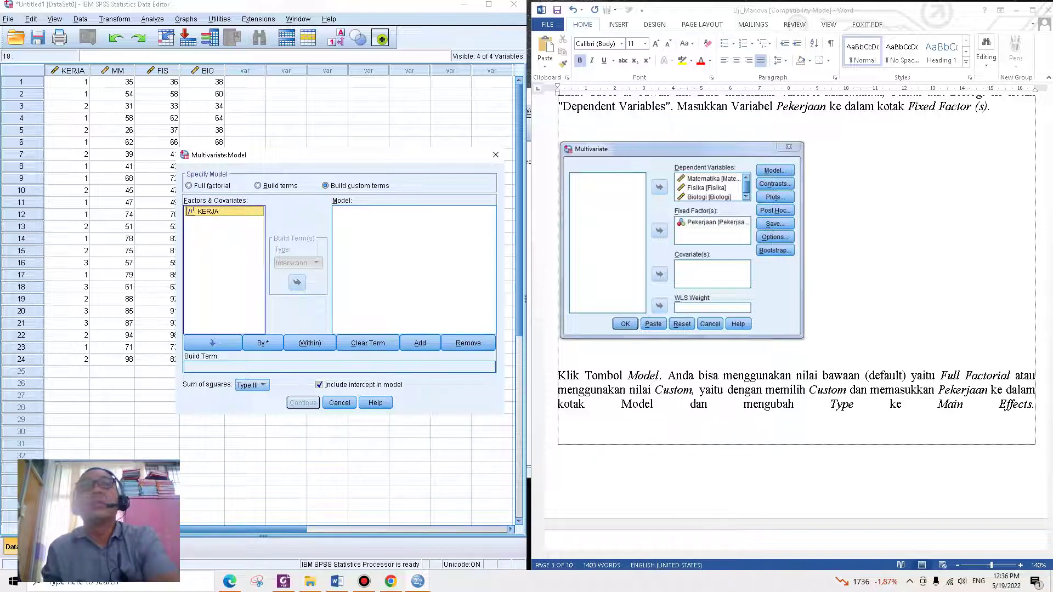
# Examine the Word guide's example of the Multivariate model settings for the Pekerjaan factor.
pyautogui.click(795, 357)
pyautogui.scroll(-7, 795, 357)
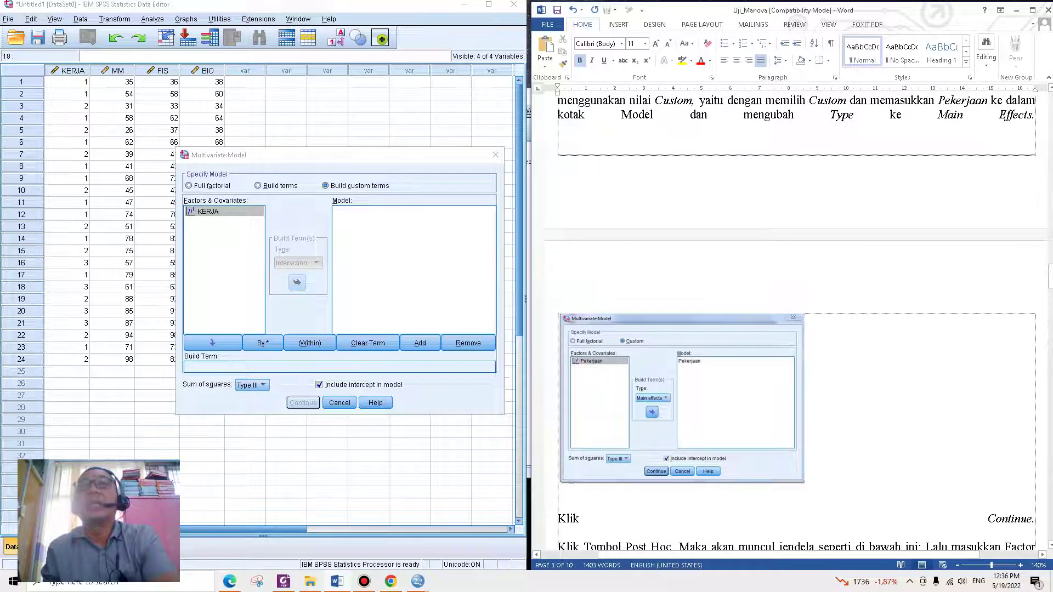
pyautogui.scroll(2, 795, 356)
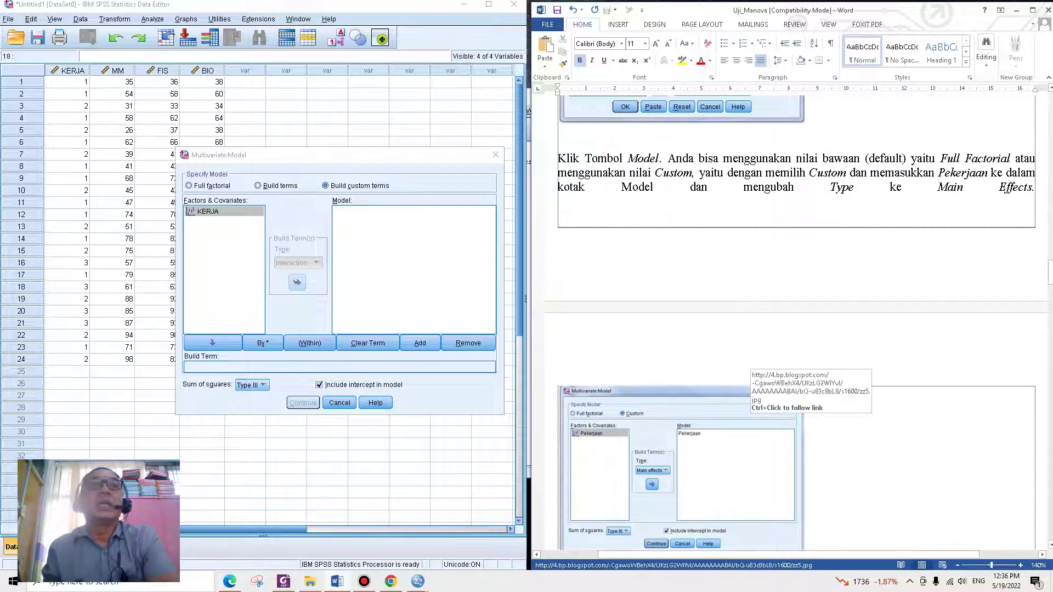
pyautogui.scroll(-2, 795, 356)
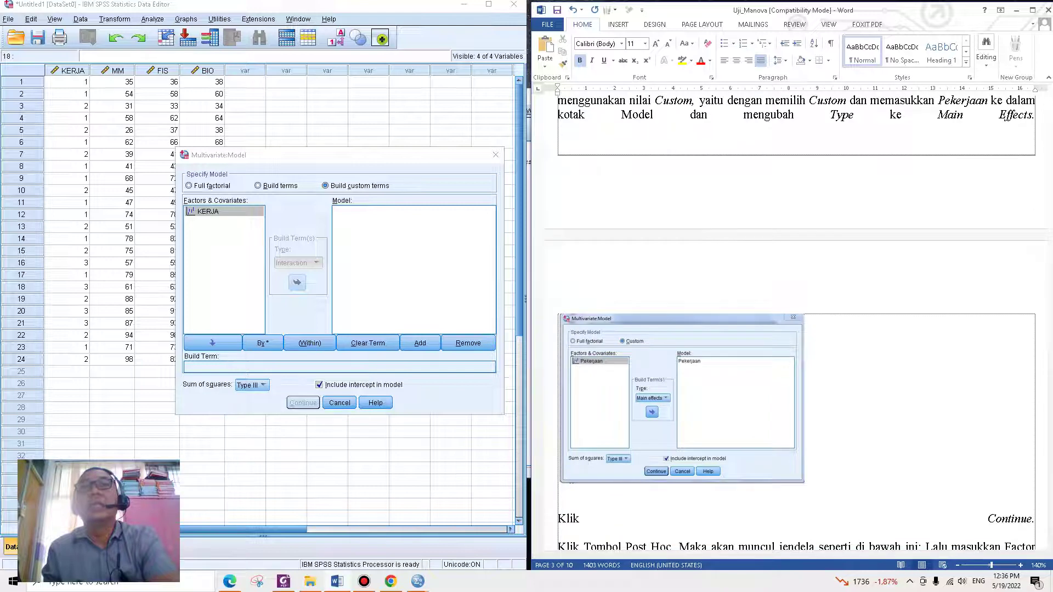
# Switch the model specification to Build terms, add KERJA to the model as a Main effects term and accept it.
pyautogui.click(208, 211)
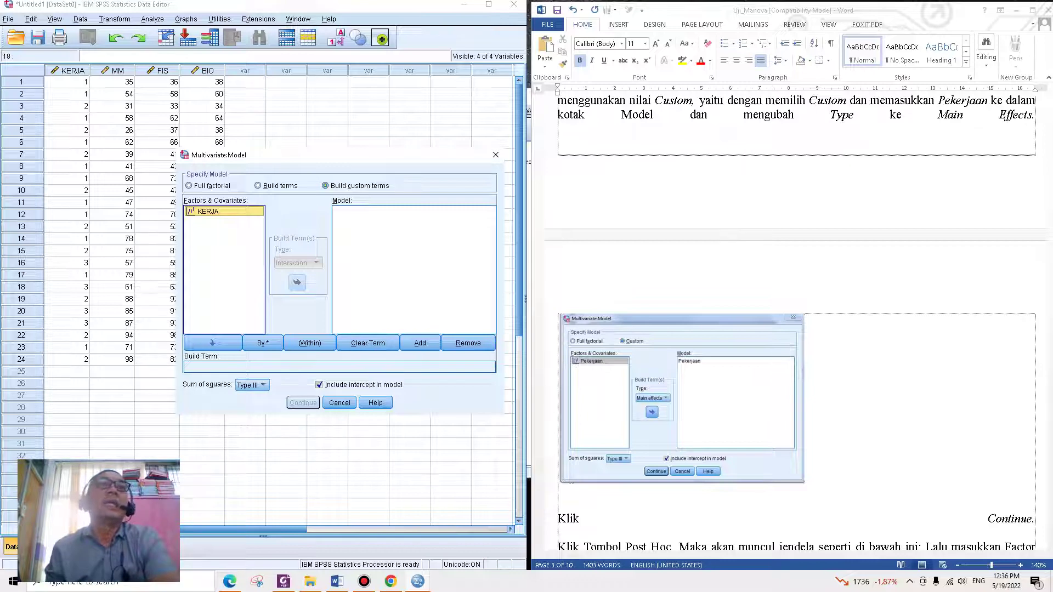
pyautogui.click(325, 186)
pyautogui.click(258, 186)
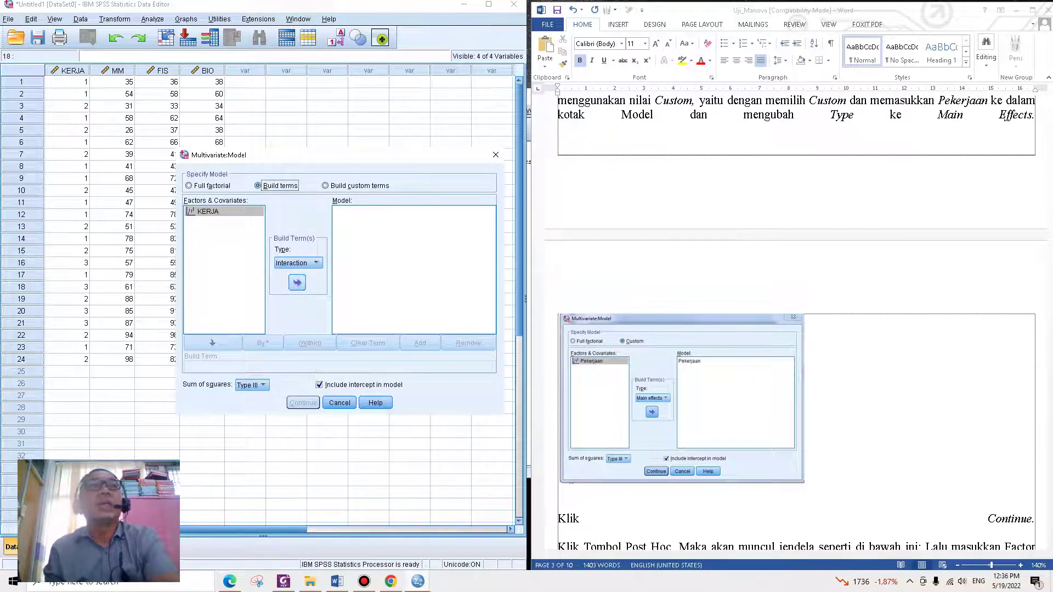
pyautogui.click(298, 263)
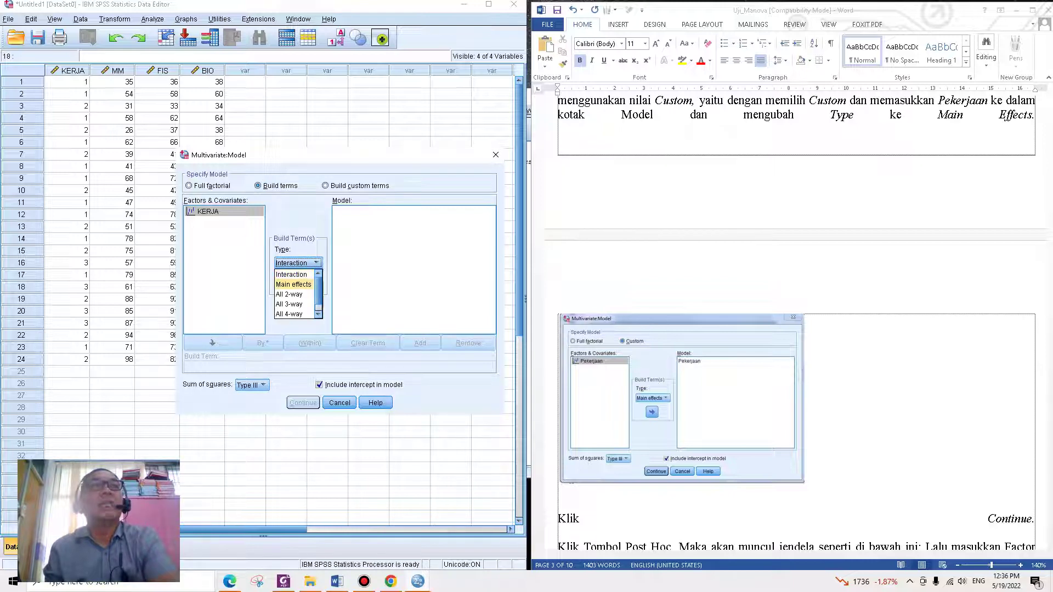
pyautogui.click(293, 284)
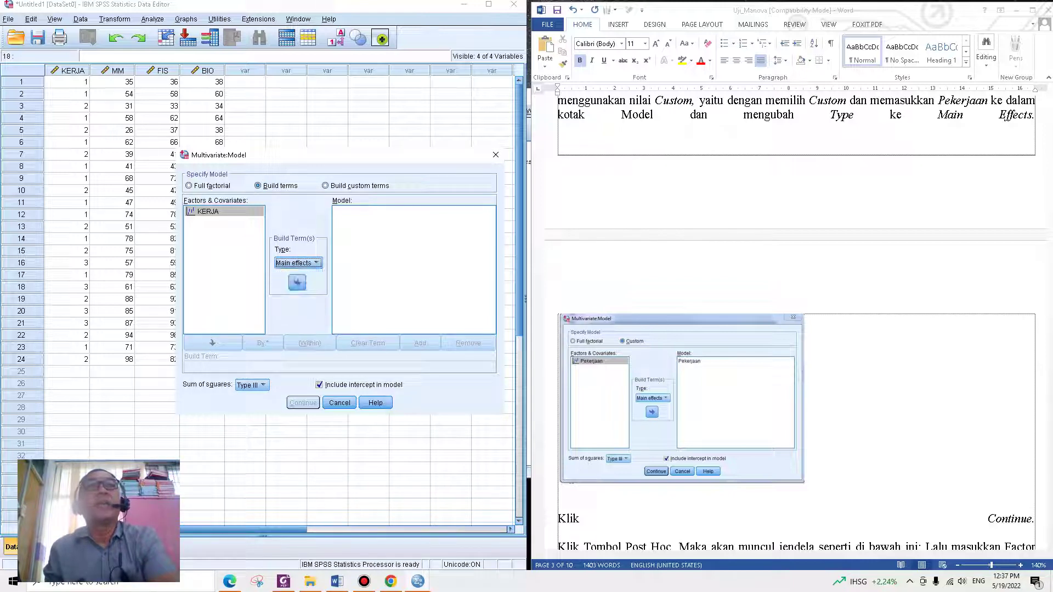
pyautogui.click(297, 283)
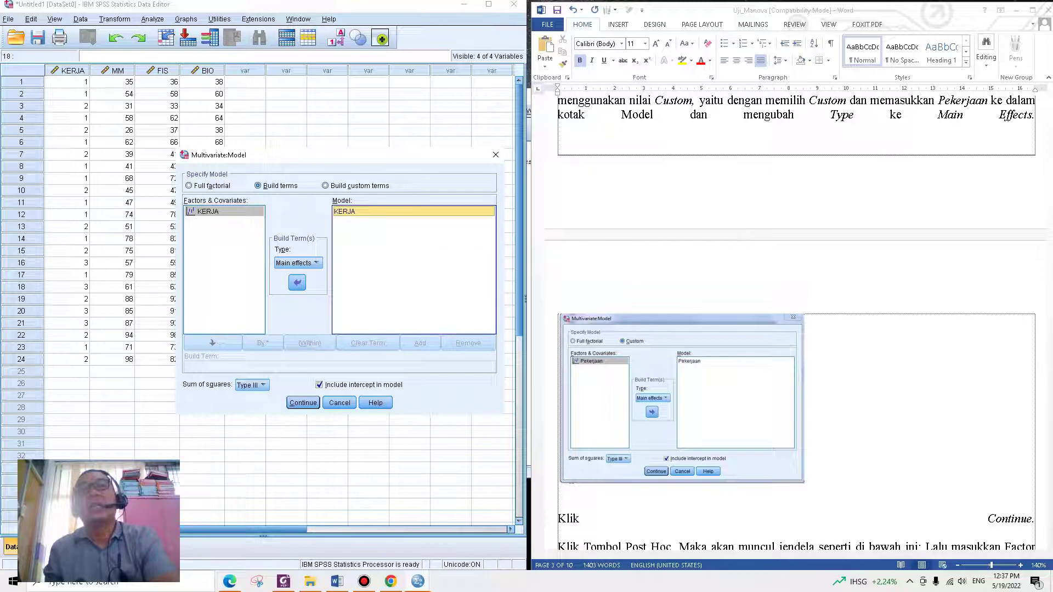
pyautogui.click(303, 403)
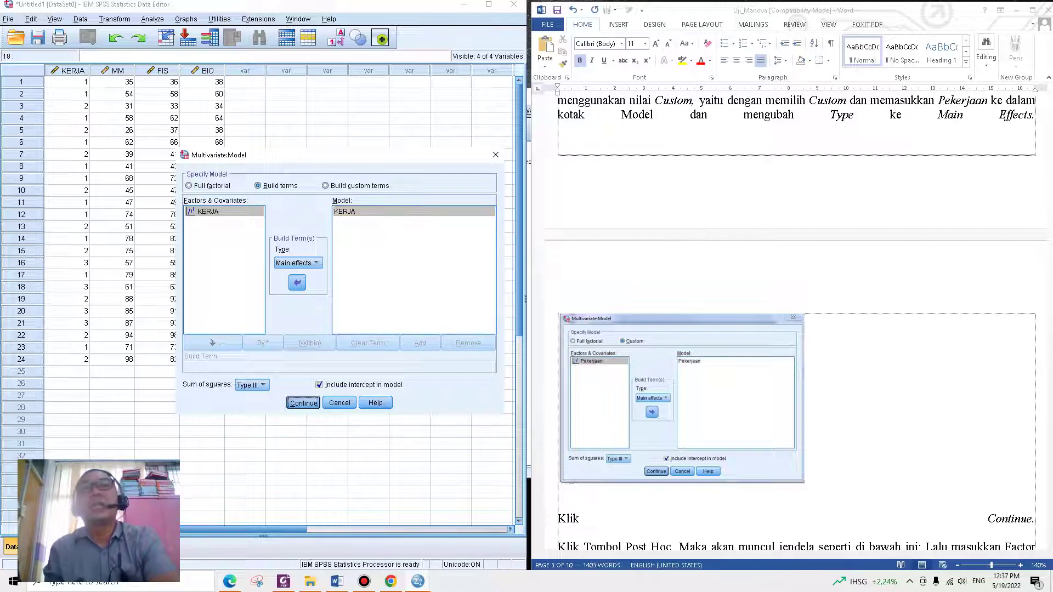
# Request post hoc comparisons for KERJA with Bonferroni and Games-Howell, check them against the Word guide's example and accept them.
pyautogui.scroll(-1, 795, 329)
pyautogui.scroll(-3, 795, 329)
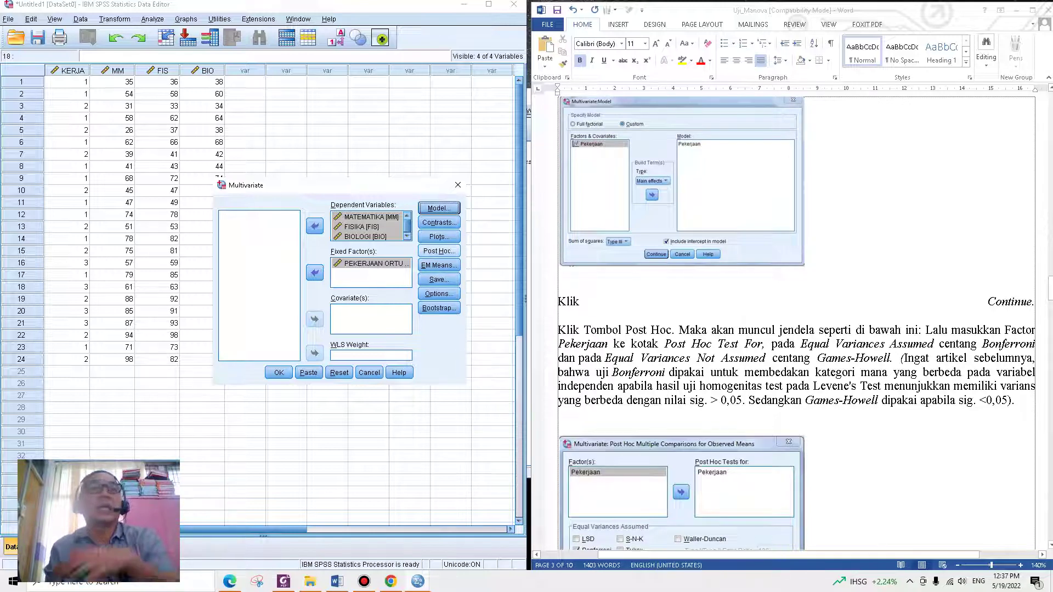
pyautogui.click(439, 250)
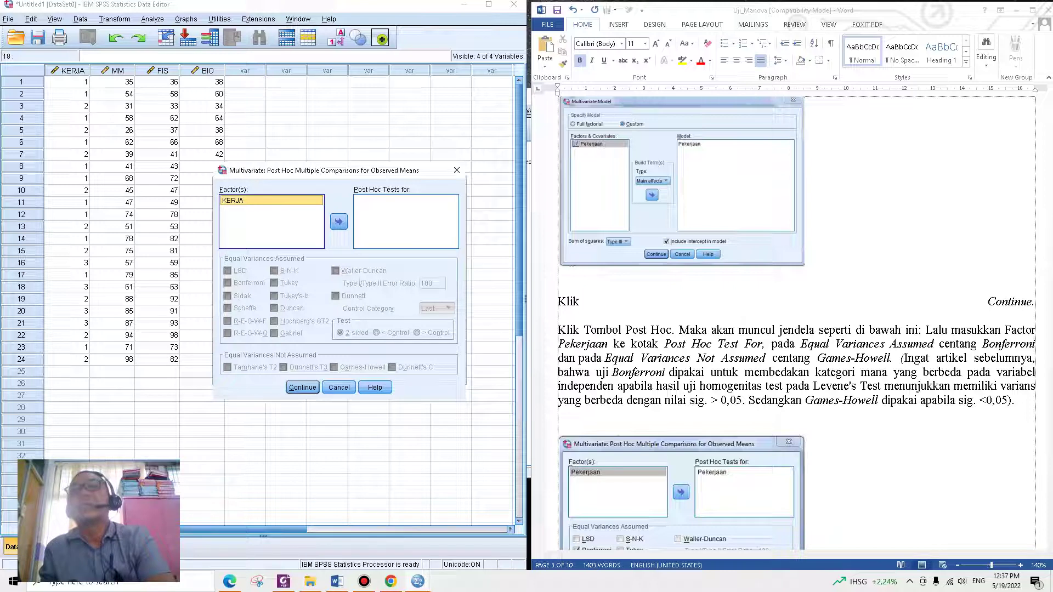
pyautogui.click(338, 221)
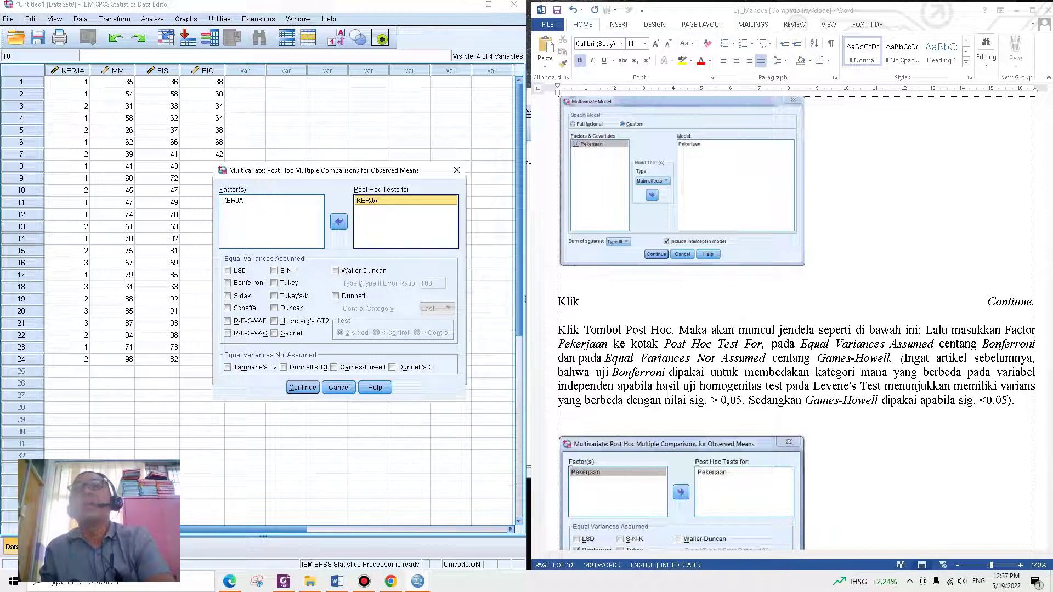
pyautogui.click(228, 283)
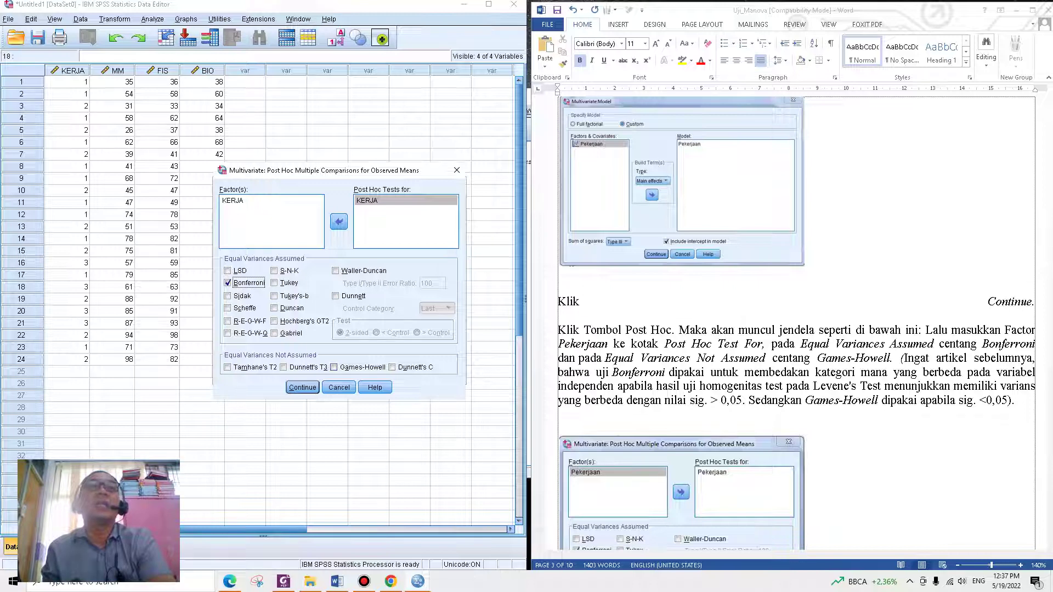
pyautogui.click(334, 367)
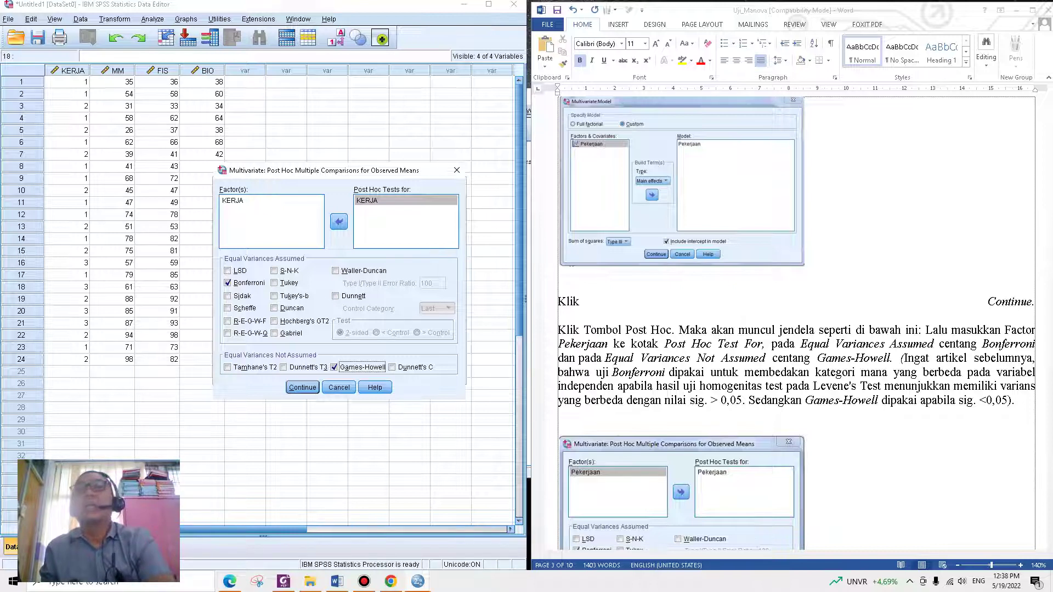
pyautogui.scroll(-2, 795, 324)
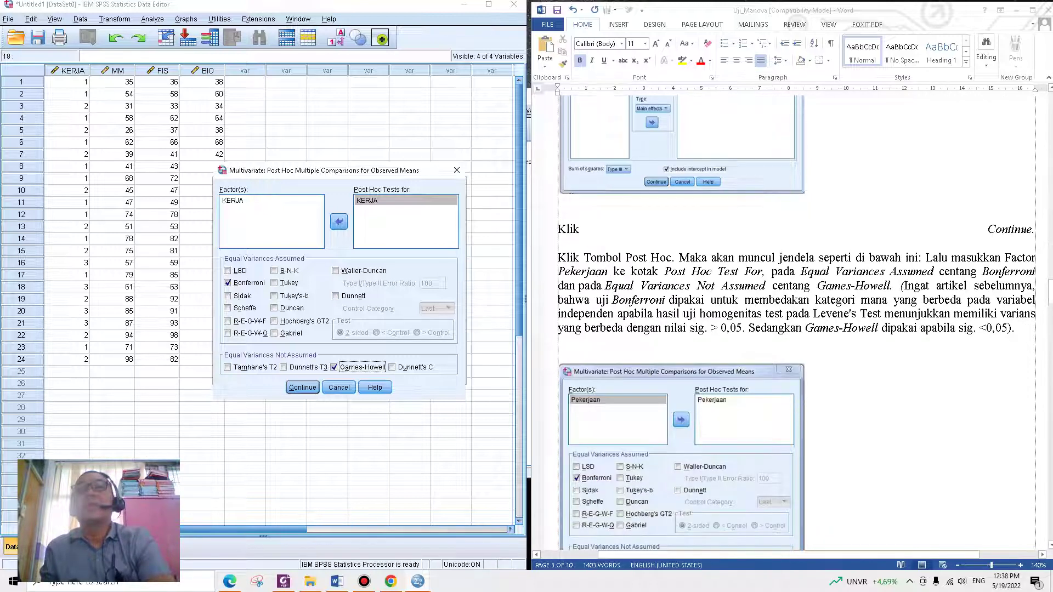
pyautogui.scroll(-1, 795, 324)
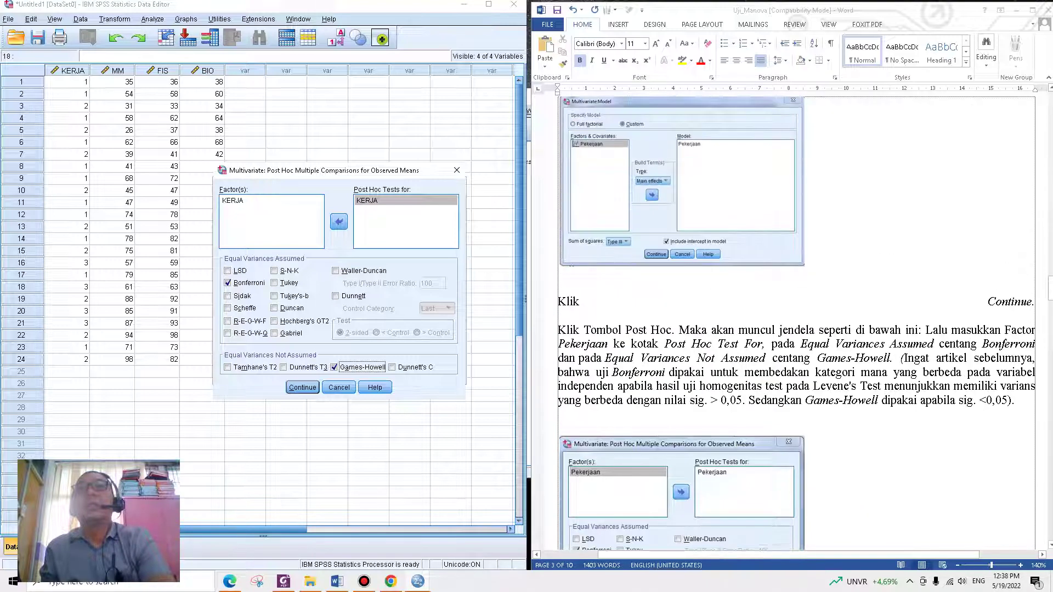
pyautogui.scroll(-1, 795, 324)
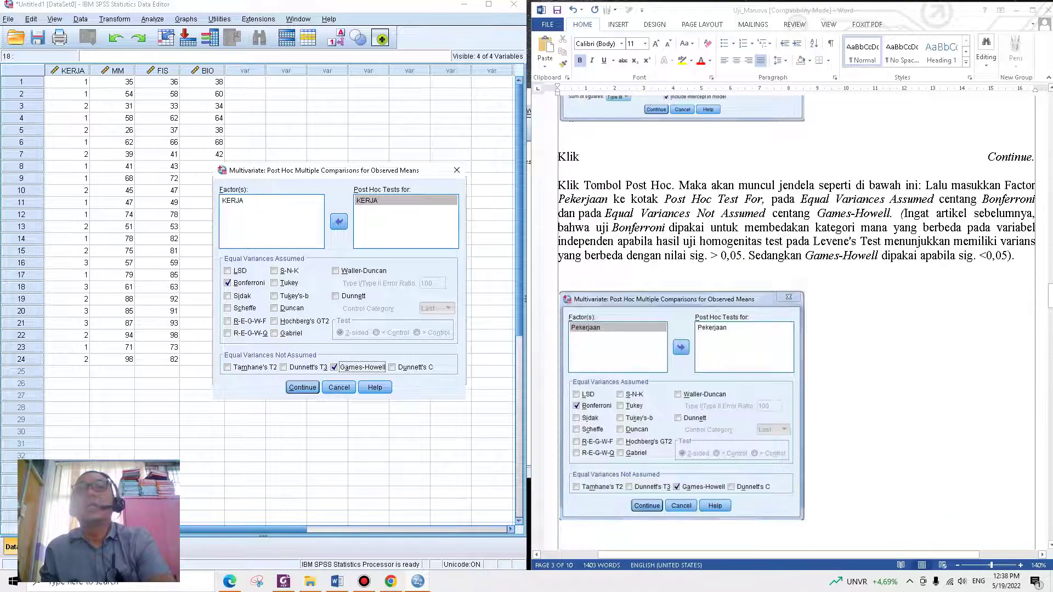
pyautogui.scroll(-1, 795, 323)
pyautogui.scroll(-1, 795, 324)
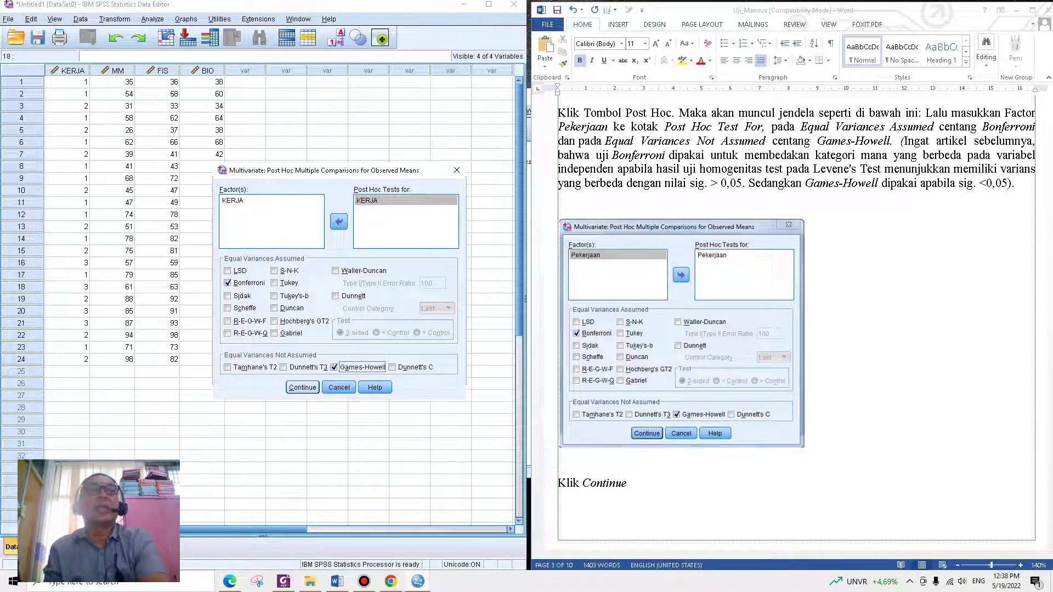
pyautogui.press('Return')
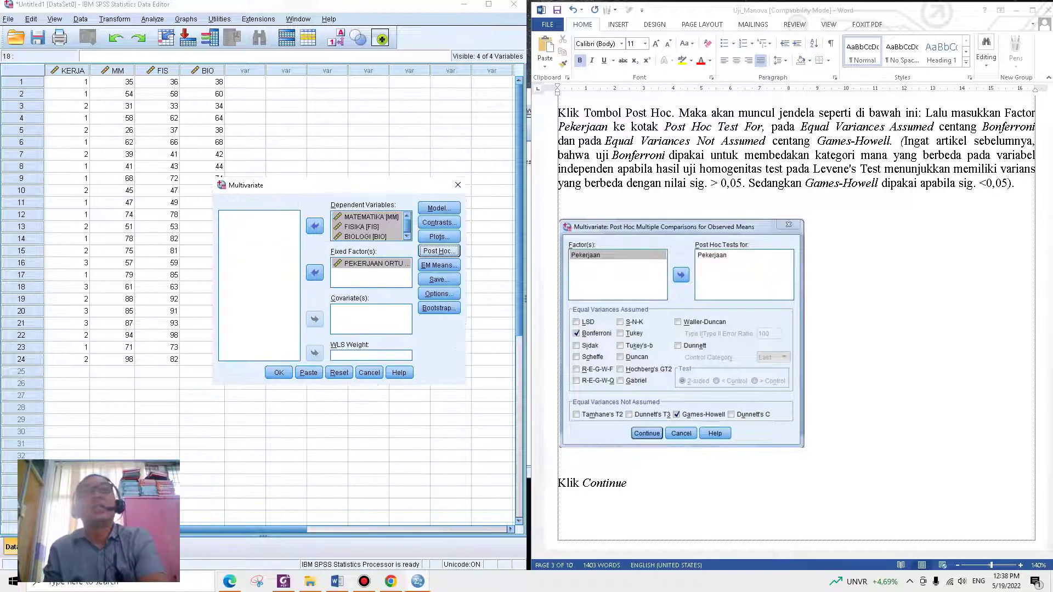
# Compare the Multivariate display options with the Word guide's Options and Post Hoc instructions.
pyautogui.scroll(-10, 795, 329)
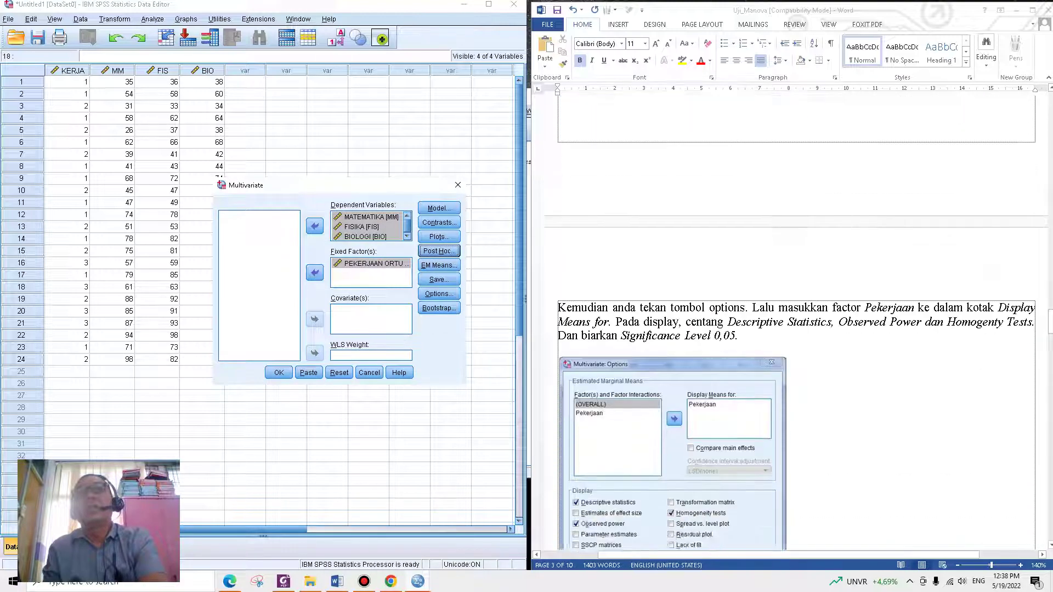
pyautogui.scroll(-2, 795, 329)
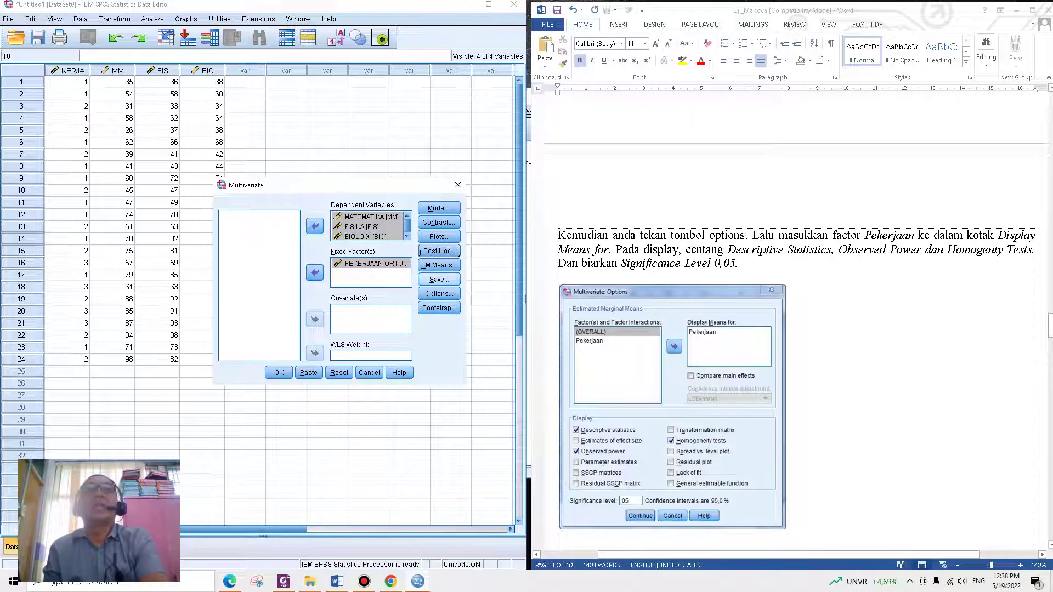
pyautogui.click(438, 294)
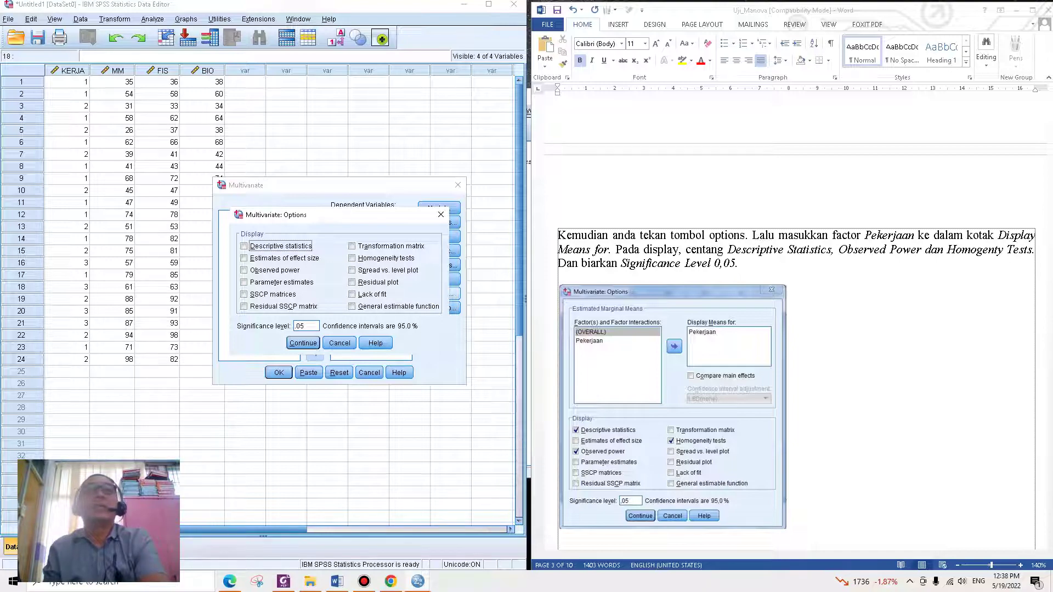
pyautogui.click(339, 343)
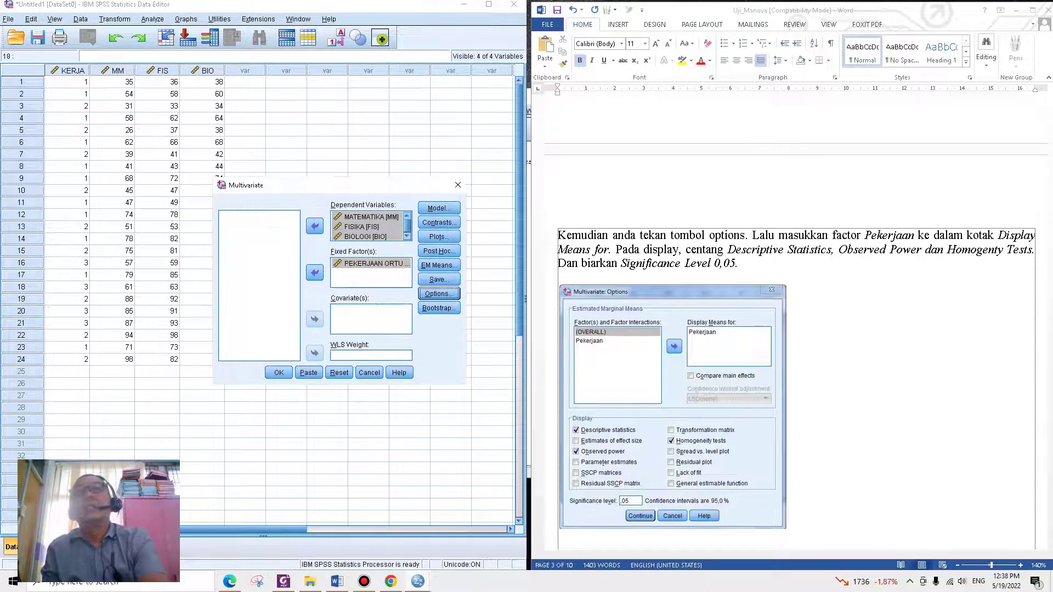
pyautogui.scroll(5, 795, 329)
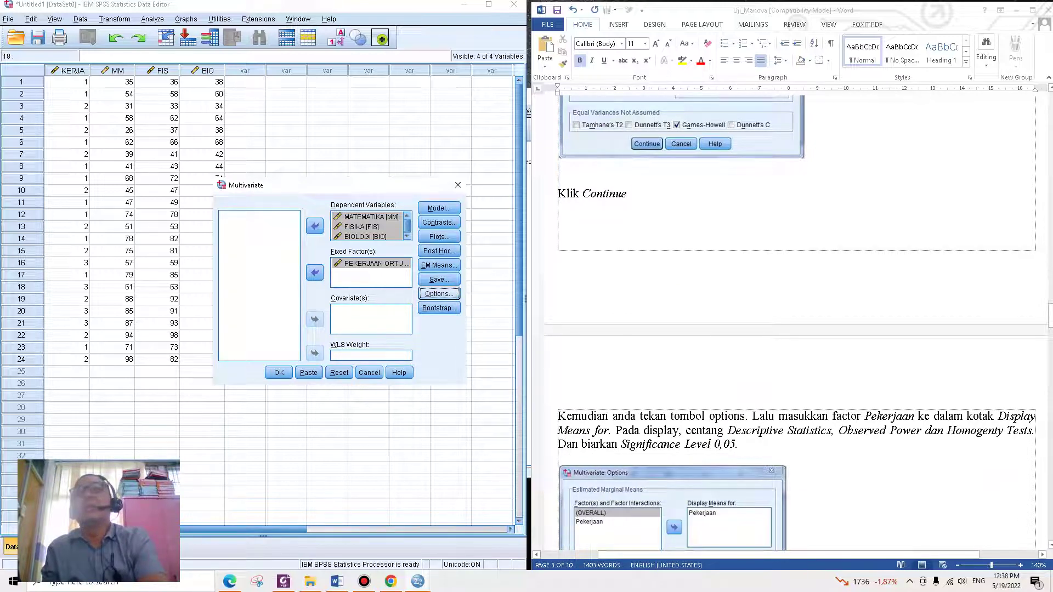
pyautogui.click(439, 293)
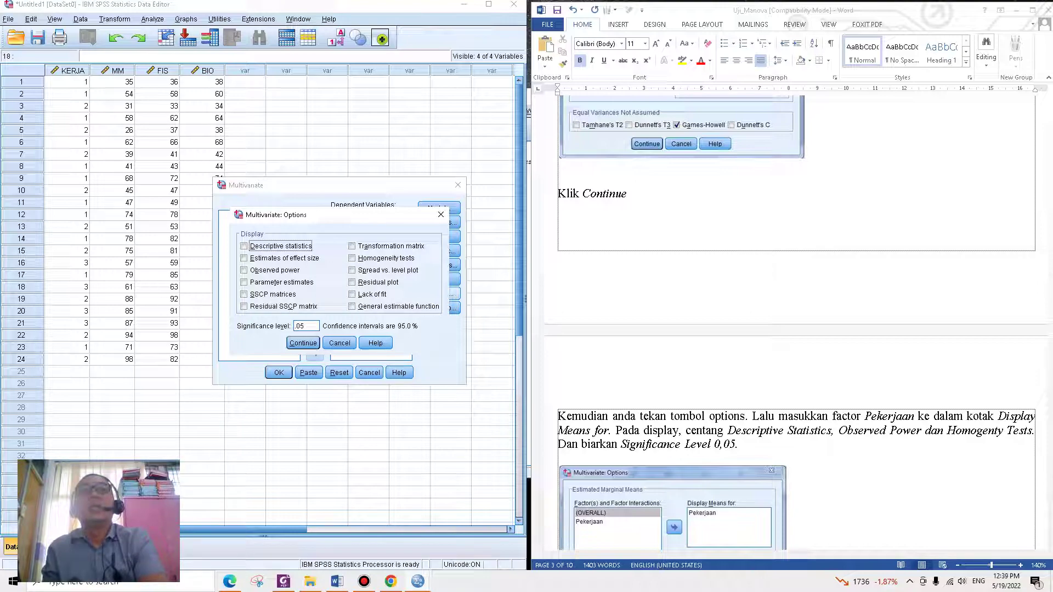
pyautogui.scroll(10, 795, 324)
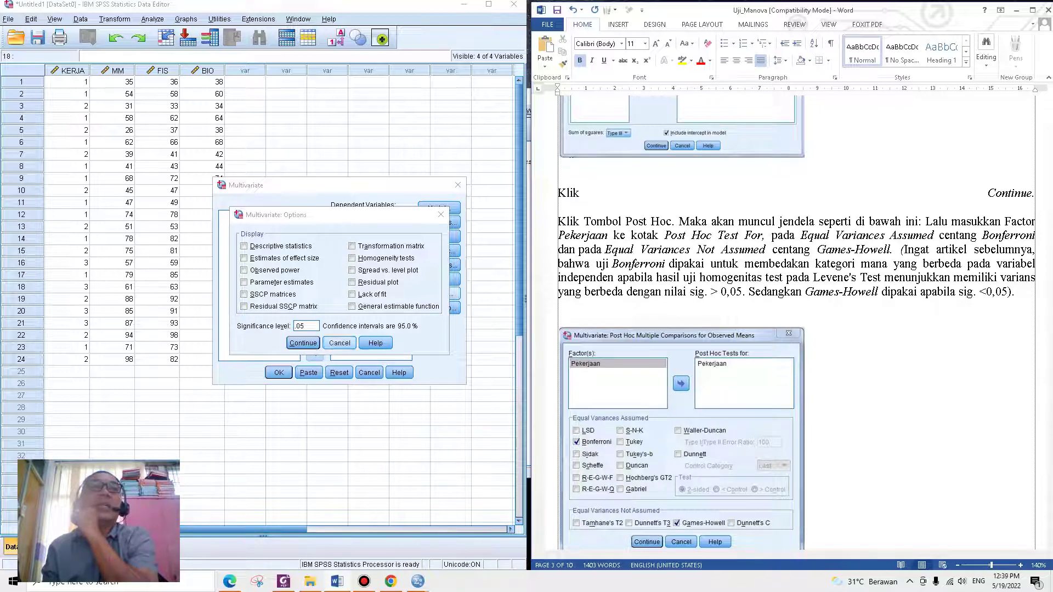
pyautogui.click(303, 343)
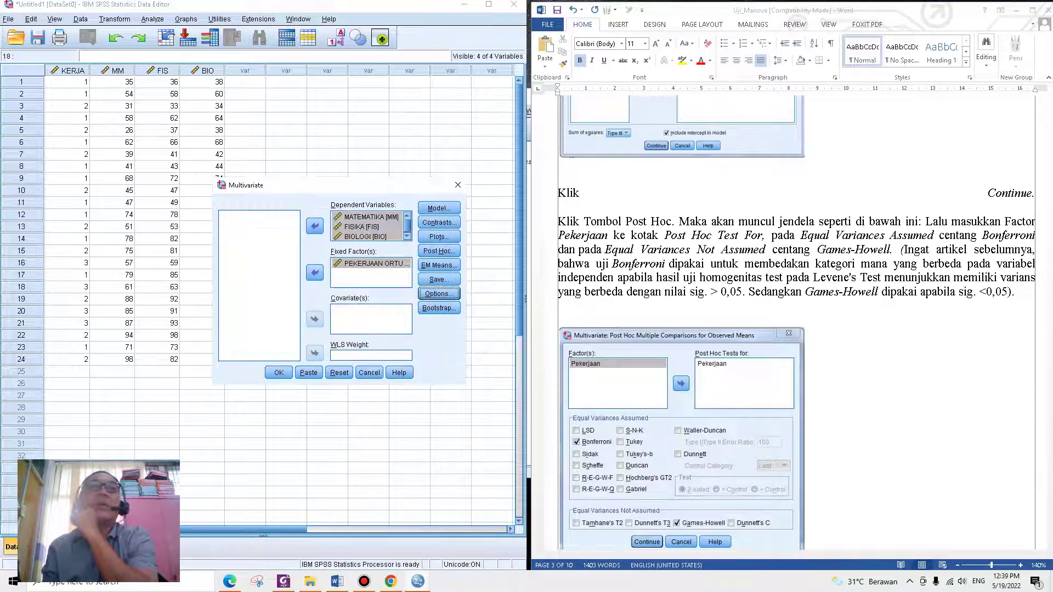
pyautogui.click(439, 294)
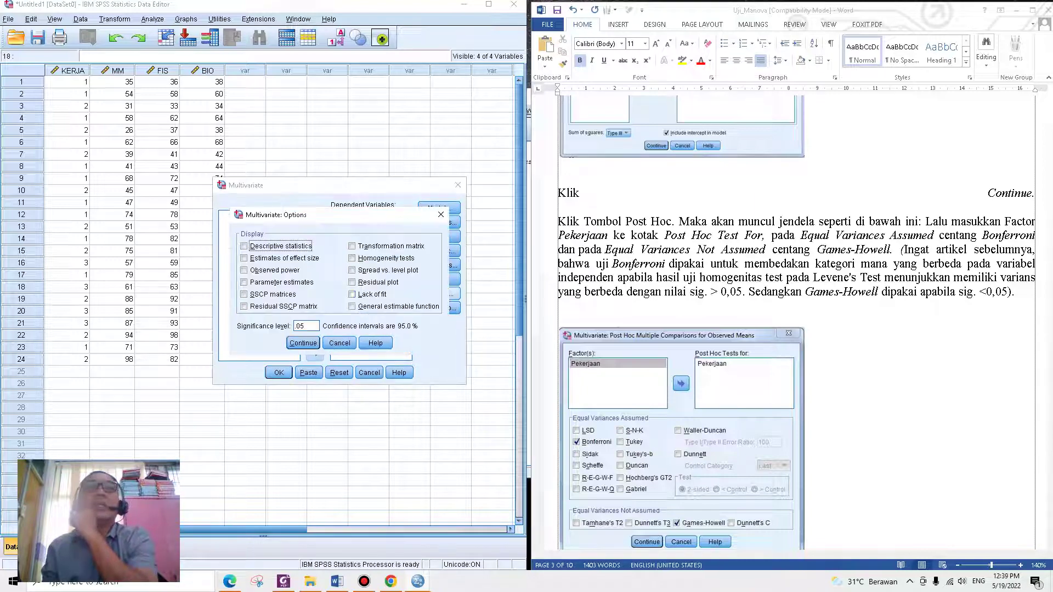
pyautogui.click(244, 245)
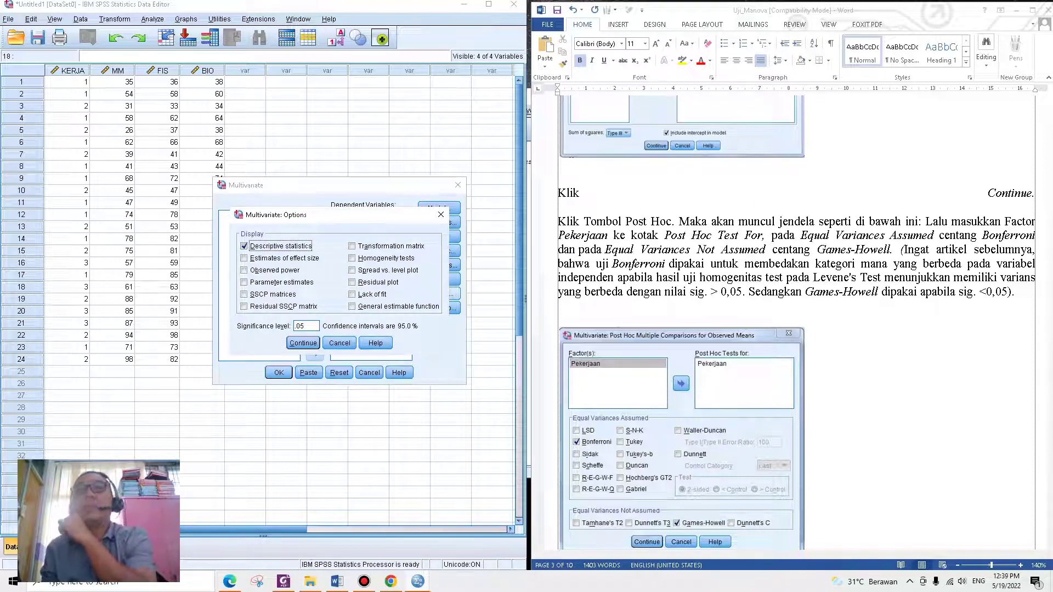
pyautogui.scroll(-5, 795, 324)
pyautogui.scroll(-8, 795, 324)
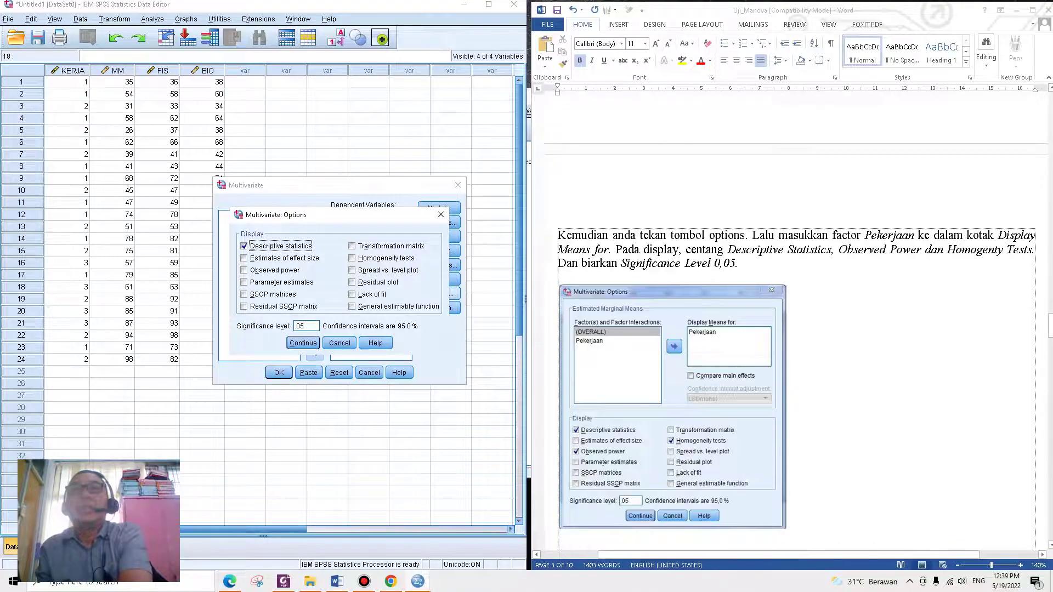
pyautogui.scroll(10, 796, 324)
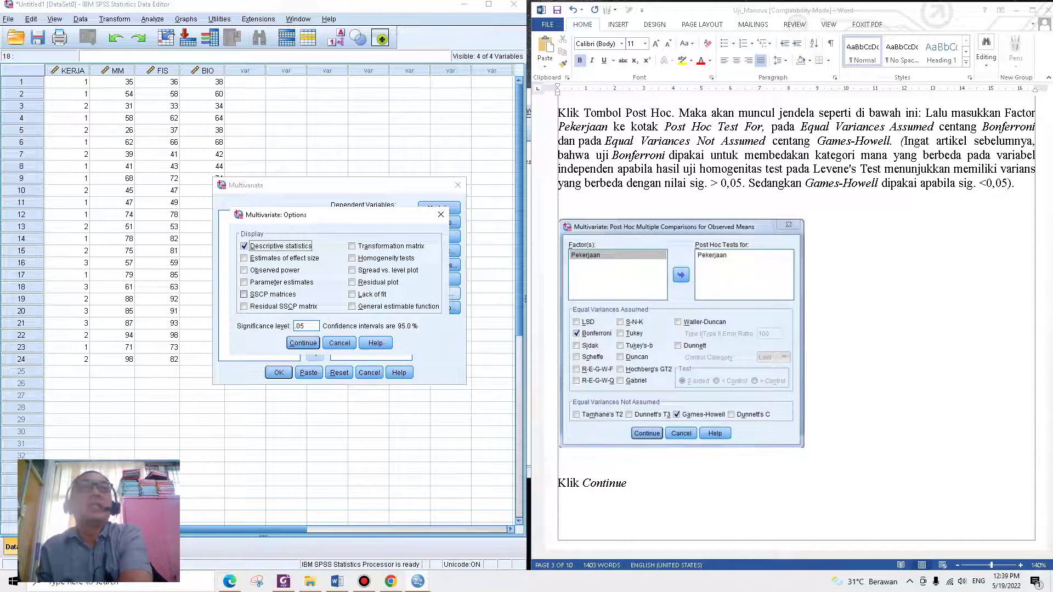
pyautogui.click(244, 246)
pyautogui.click(304, 342)
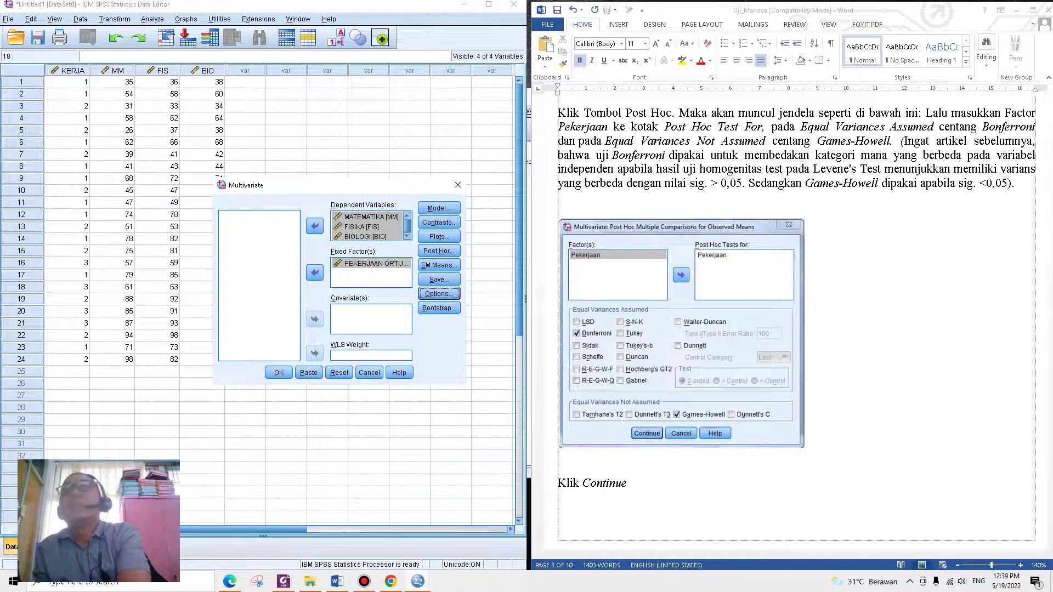
# Enable Descriptive statistics, Observed power and Homogeneity tests in the Multivariate options, accept them and show the guide's next instructions.
pyautogui.scroll(-8, 795, 318)
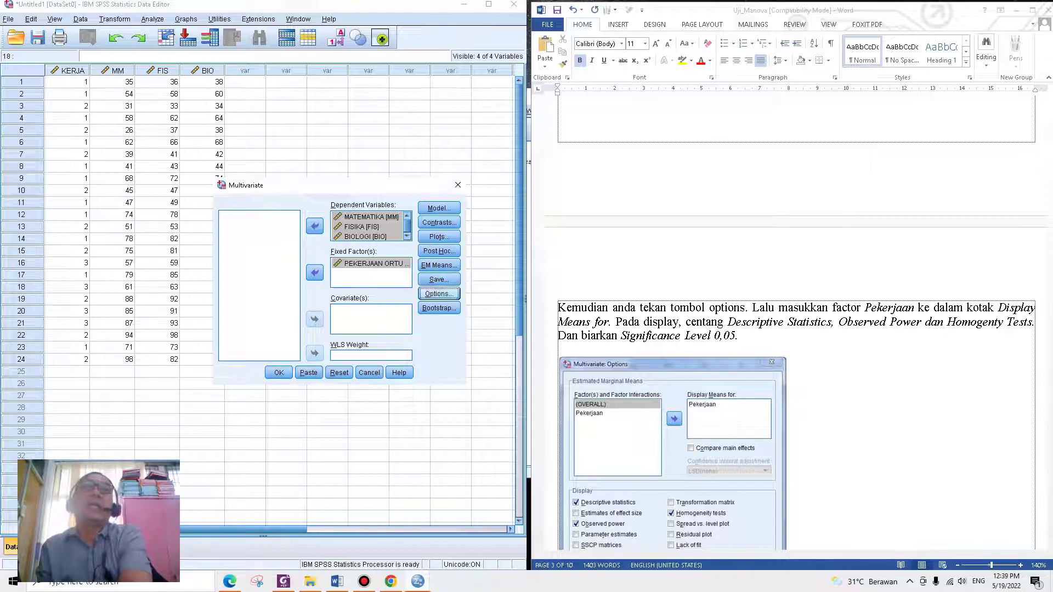
pyautogui.click(438, 293)
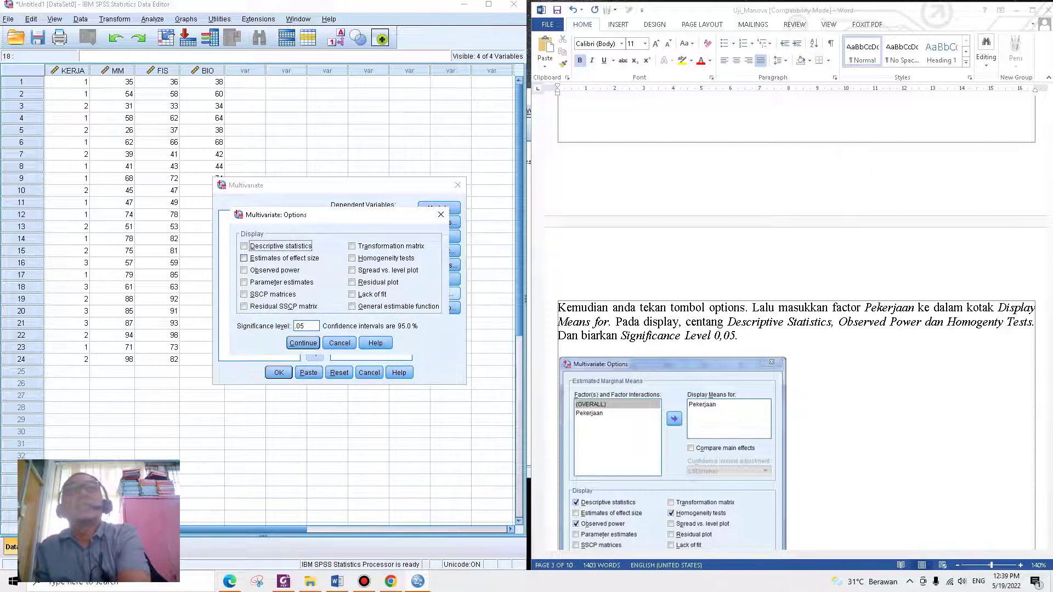
pyautogui.click(244, 246)
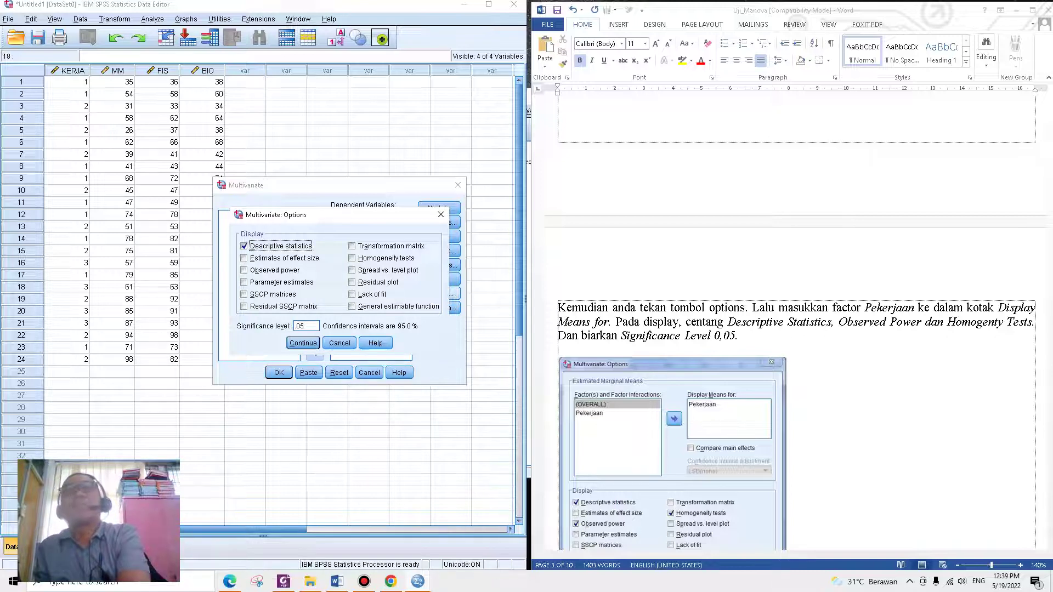
pyautogui.click(244, 269)
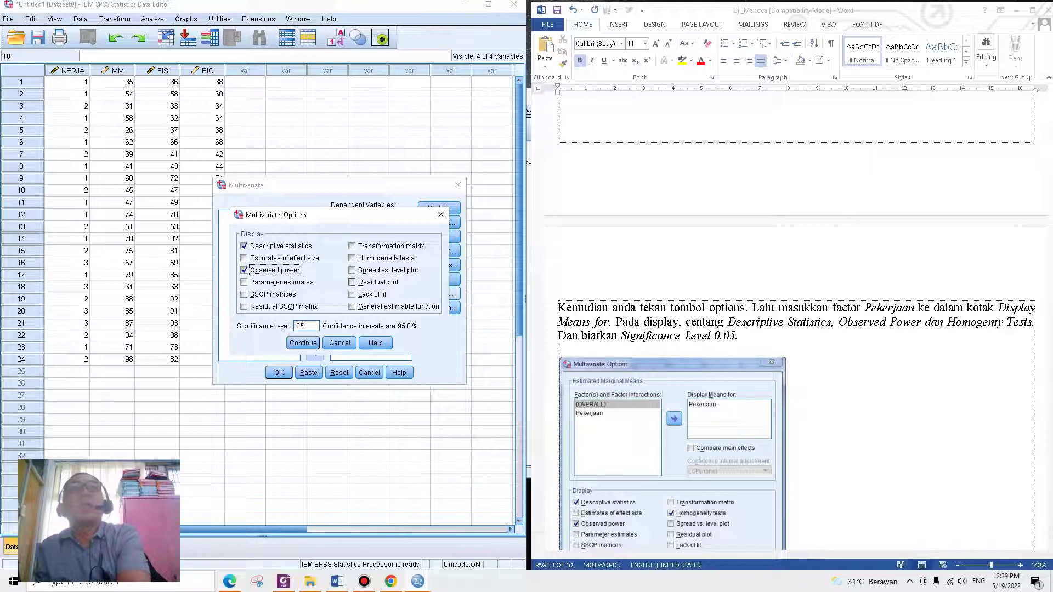
pyautogui.click(352, 257)
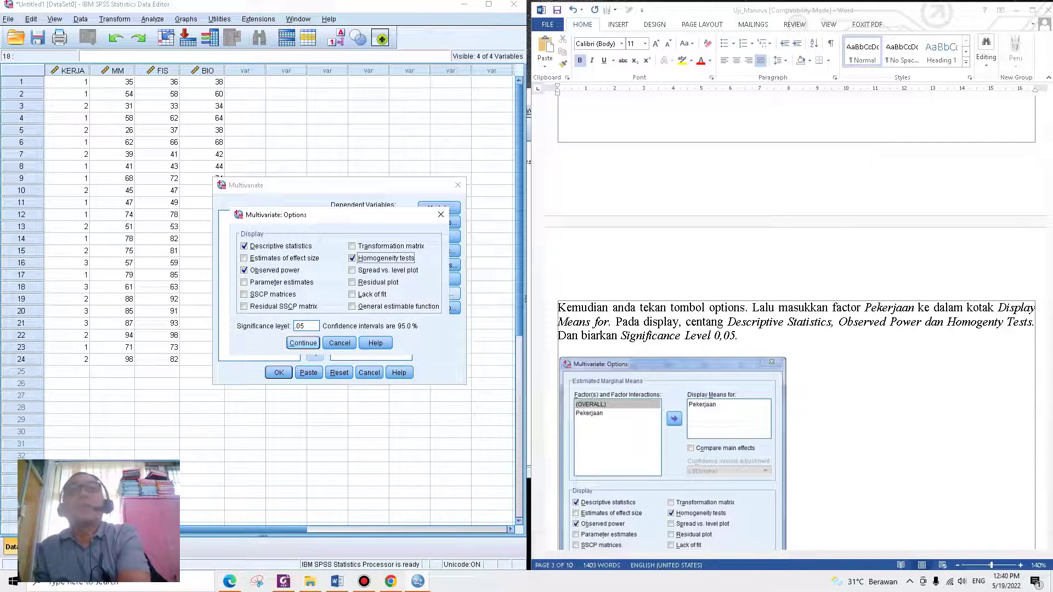
pyautogui.click(303, 343)
pyautogui.scroll(-3, 795, 328)
pyautogui.scroll(-4, 795, 329)
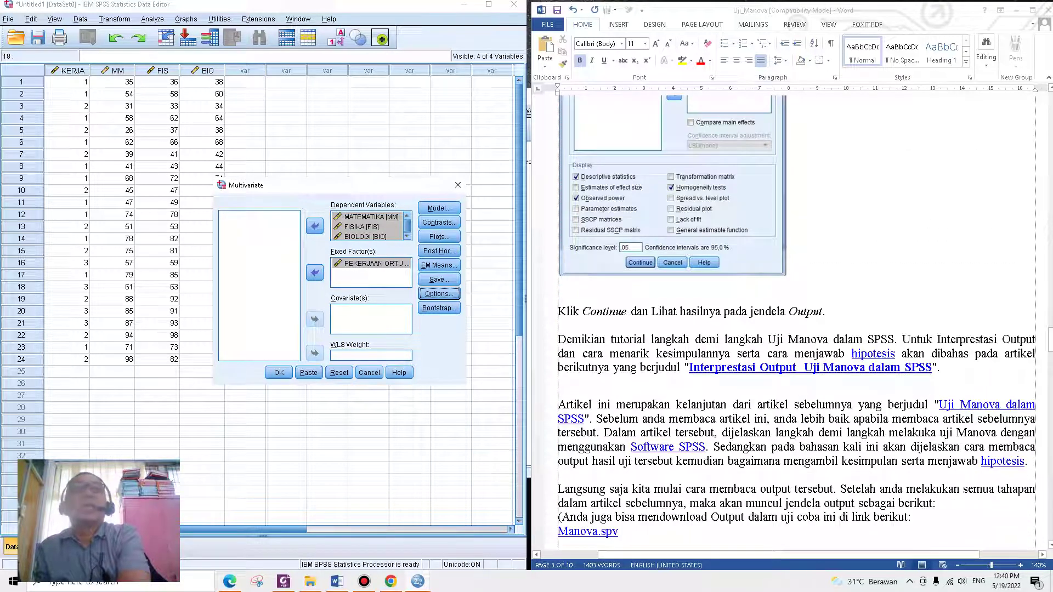
# Run the multivariate analysis, arrange its output beside the Word guide and show the Descriptive Statistics tables in both.
pyautogui.click(279, 372)
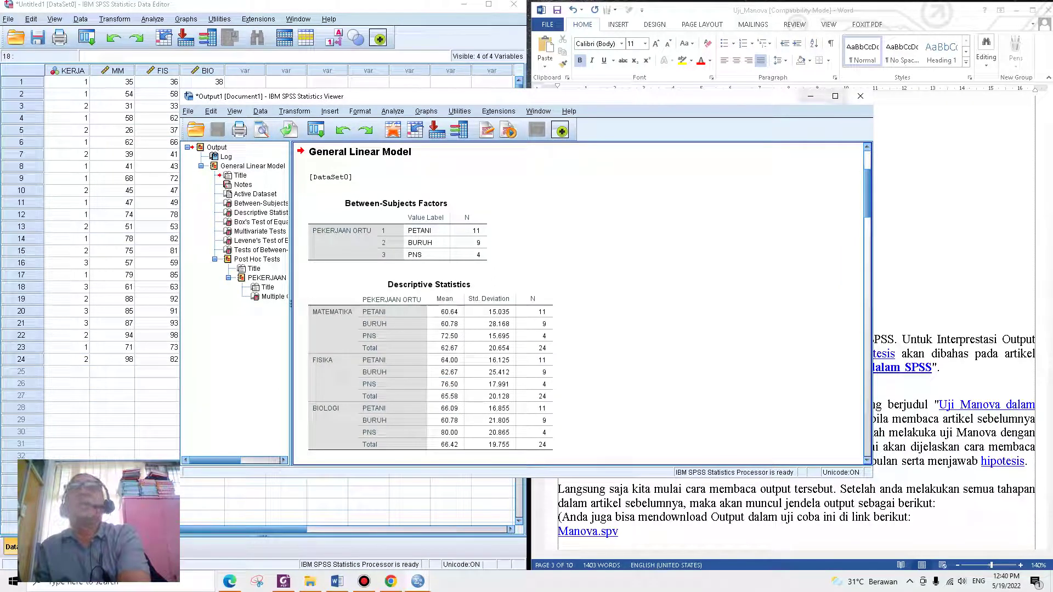
pyautogui.press('super+Left')
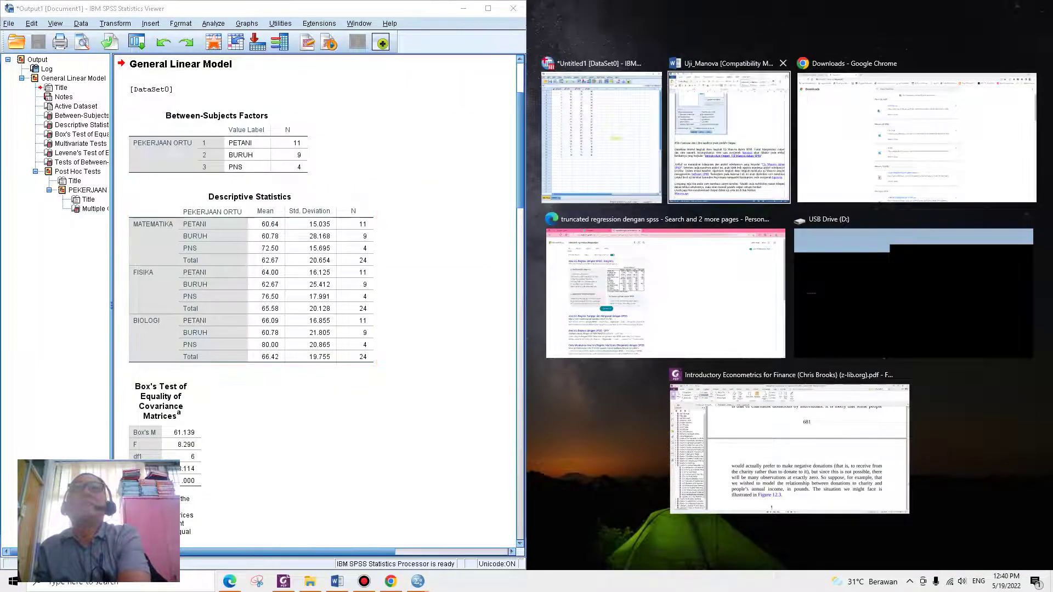
pyautogui.click(728, 140)
pyautogui.scroll(-10, 791, 315)
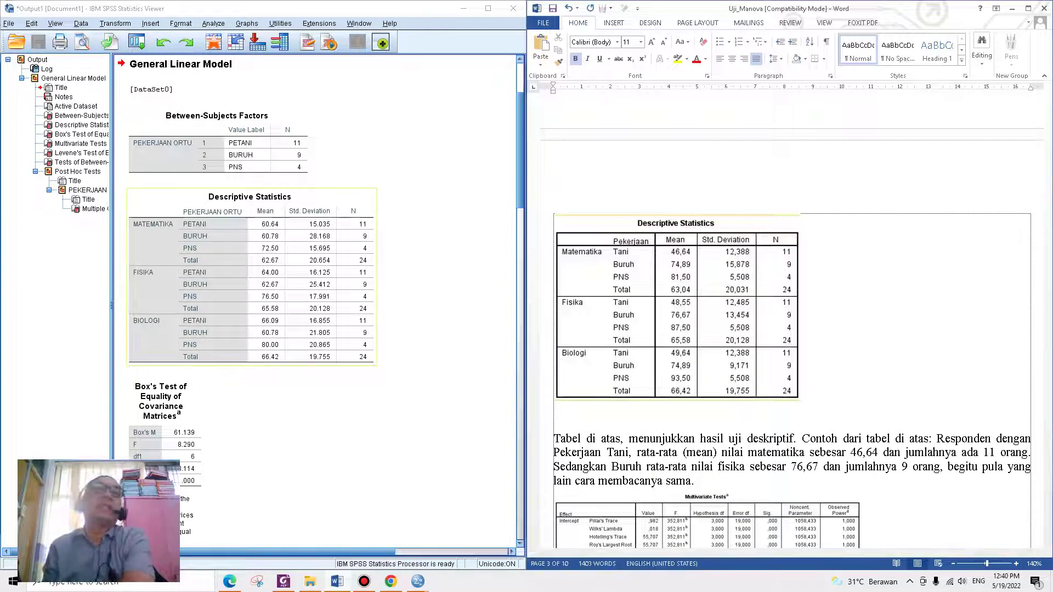
pyautogui.scroll(-2, 249, 274)
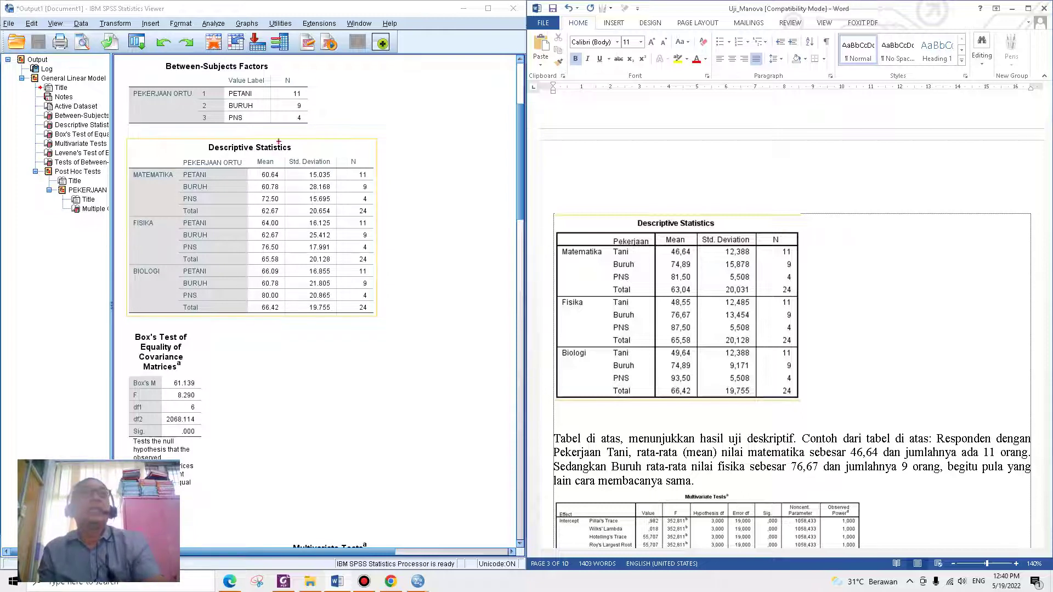
# Circle and connect the farmers' mathematics means in the output and guide, annotate PERBEDAAN TERJADI KARENA SALAH MENGINPUT, and clear the markup.
pyautogui.moveTo(285, 164)
pyautogui.mouseDown()
pyautogui.moveTo(250, 160)
pyautogui.moveTo(289, 177)
pyautogui.moveTo(279, 159)
pyautogui.moveTo(560, 170)
pyautogui.moveTo(678, 234)
pyautogui.moveTo(663, 245)
pyautogui.moveTo(692, 256)
pyautogui.moveTo(683, 240)
pyautogui.mouseUp()
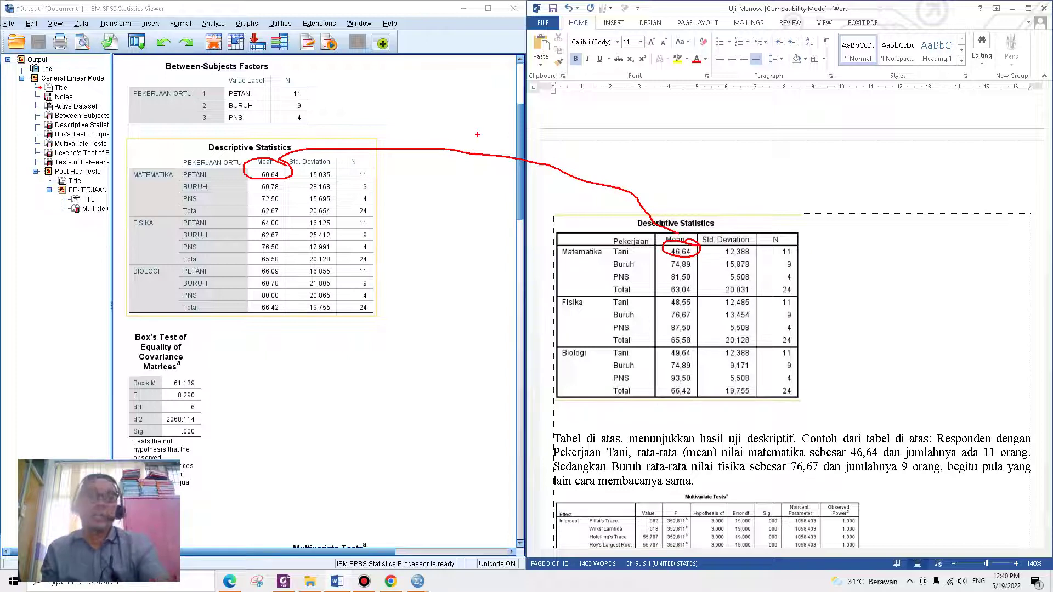
pyautogui.moveTo(469, 136)
pyautogui.mouseDown()
pyautogui.moveTo(469, 162)
pyautogui.moveTo(468, 127)
pyautogui.mouseUp()
pyautogui.write('P')
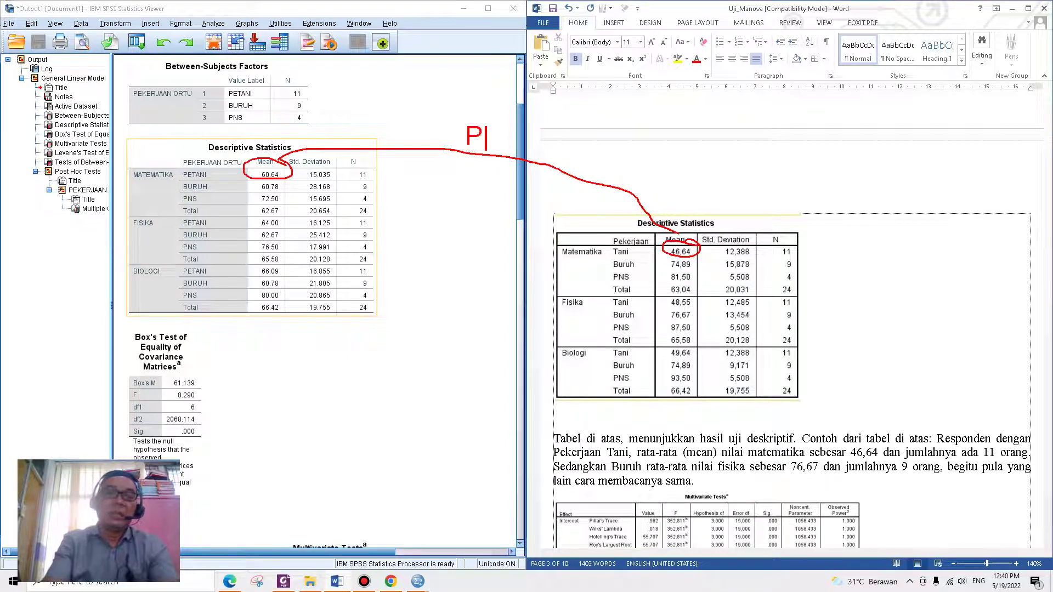
pyautogui.write('ERBEDAAN T')
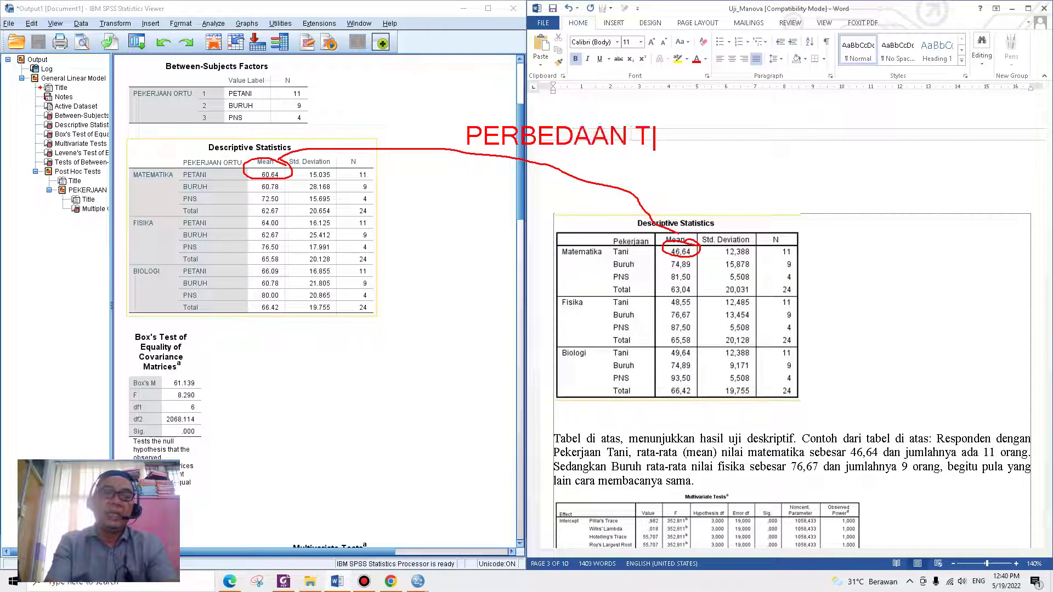
pyautogui.write('ERJADI L')
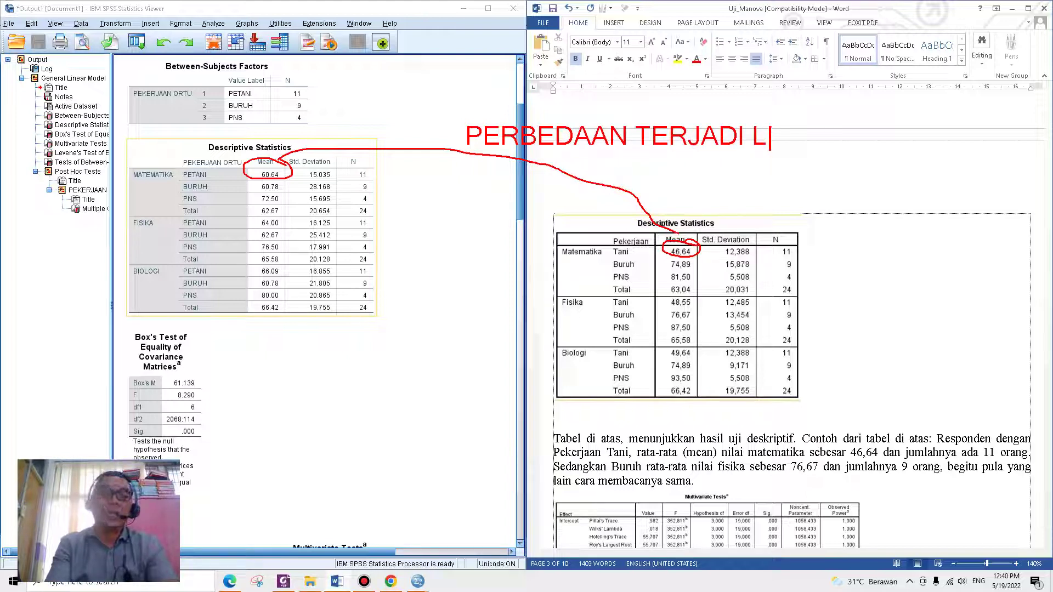
pyautogui.press('BackSpace')
pyautogui.write('KARENA')
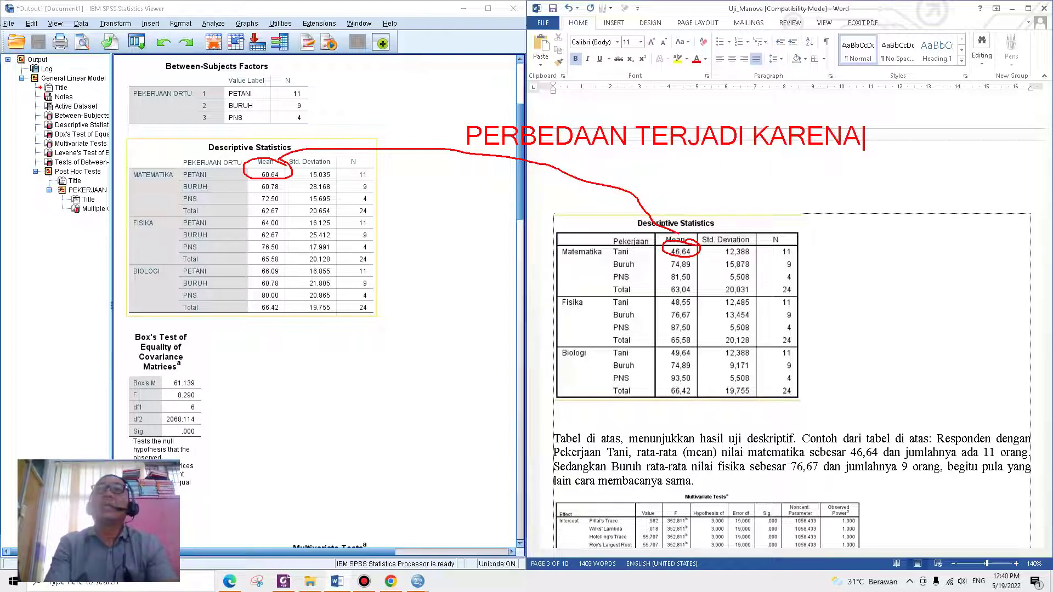
pyautogui.press('Return')
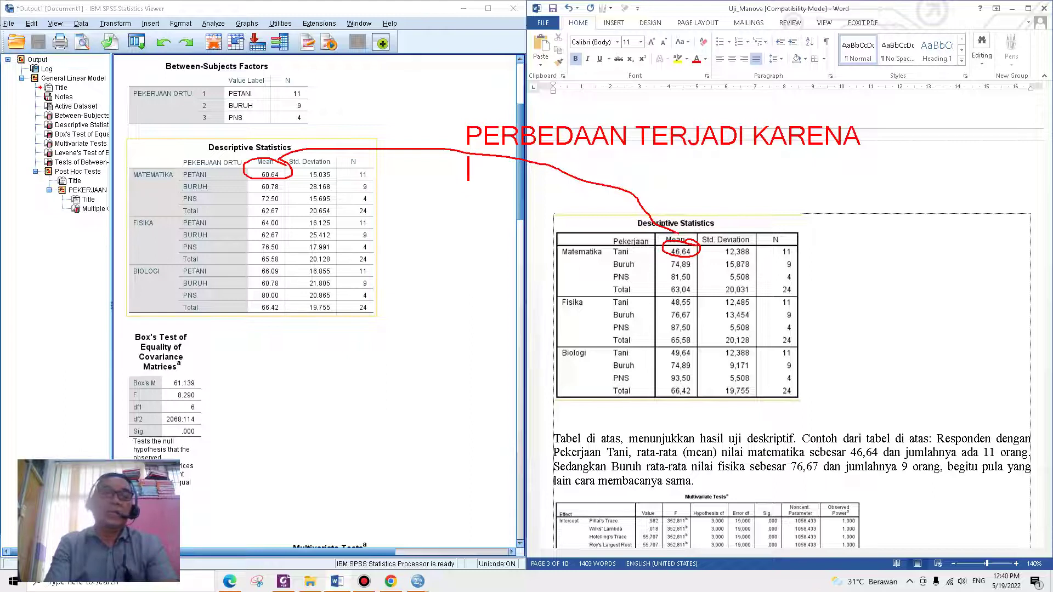
pyautogui.write('SALAH MEN')
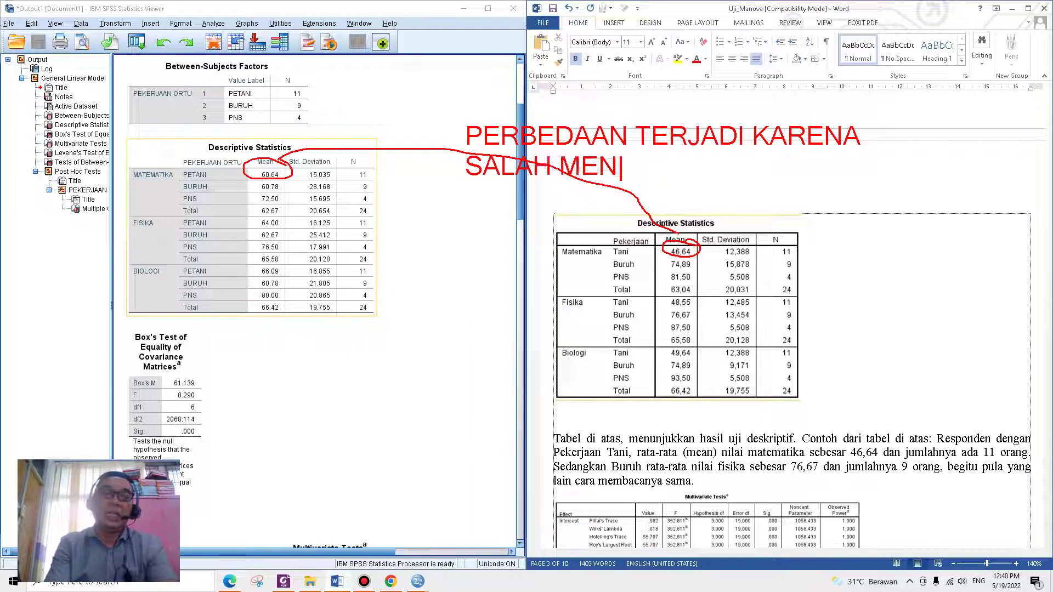
pyautogui.write('GINPUT')
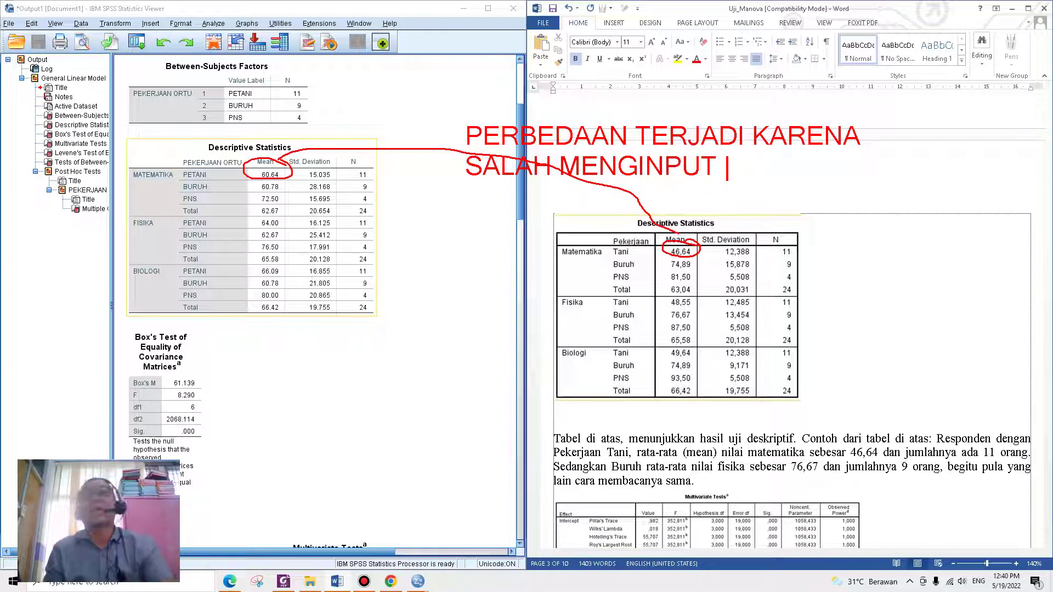
pyautogui.press('Escape')
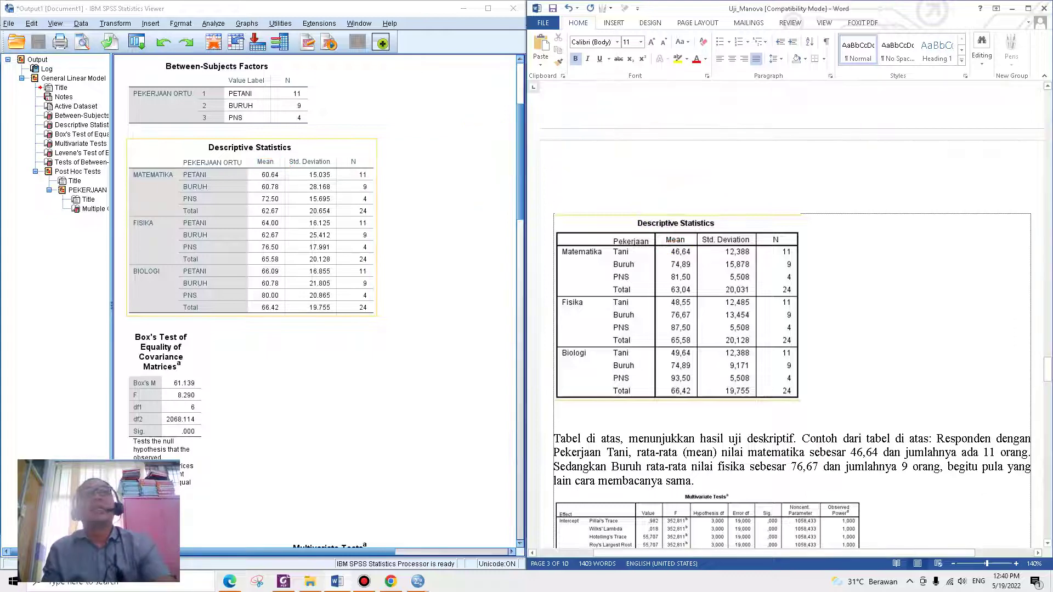
# Using the guide's explanation, mark the PETANI means and N values for MATEMATIKA, FISIKA and BIOLOGI in Descriptive Statistics, and erase the marks.
pyautogui.scroll(-3, 791, 326)
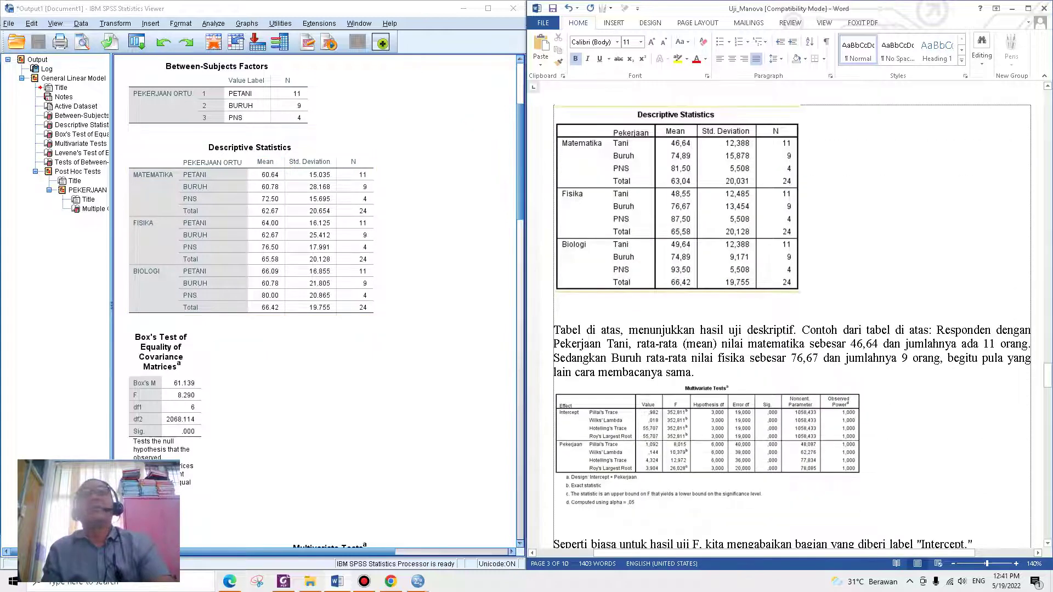
pyautogui.scroll(-1, 792, 327)
pyautogui.scroll(-1, 791, 326)
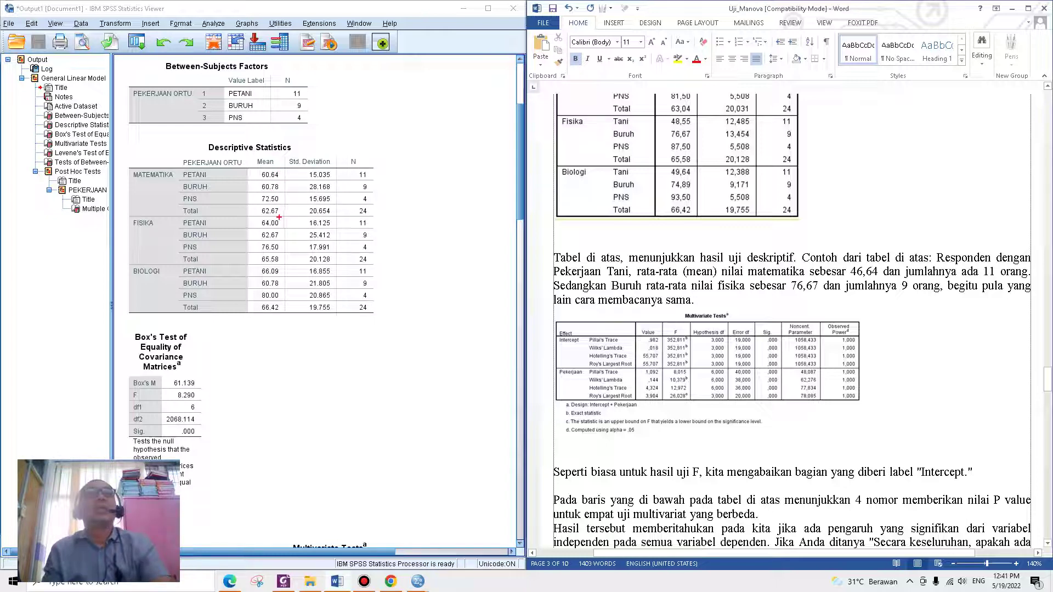
pyautogui.moveTo(281, 174)
pyautogui.mouseDown()
pyautogui.moveTo(248, 178)
pyautogui.moveTo(280, 166)
pyautogui.mouseUp()
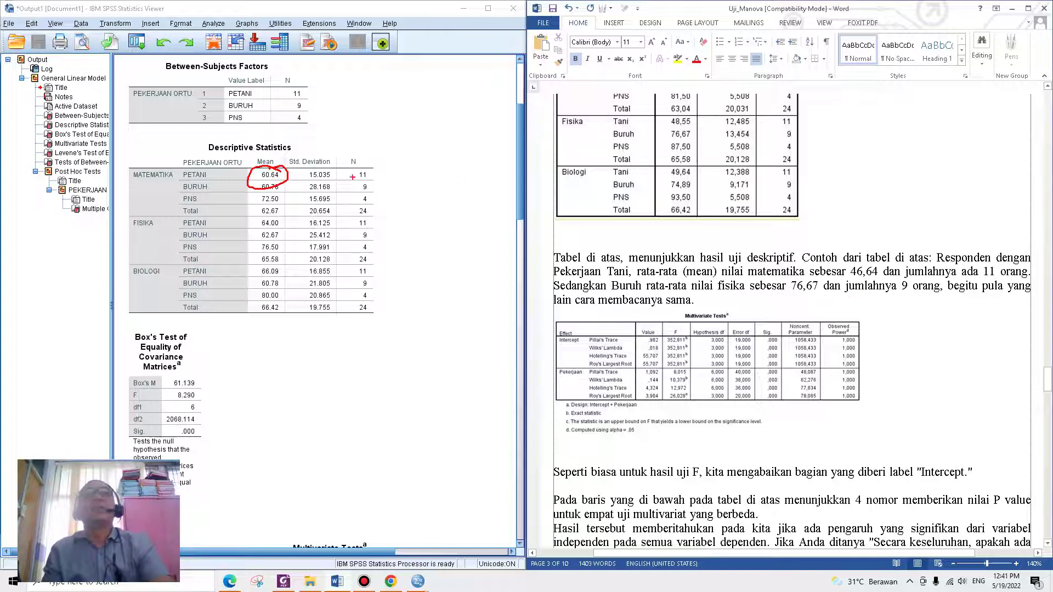
pyautogui.moveTo(368, 176); pyautogui.dragTo(422, 161)
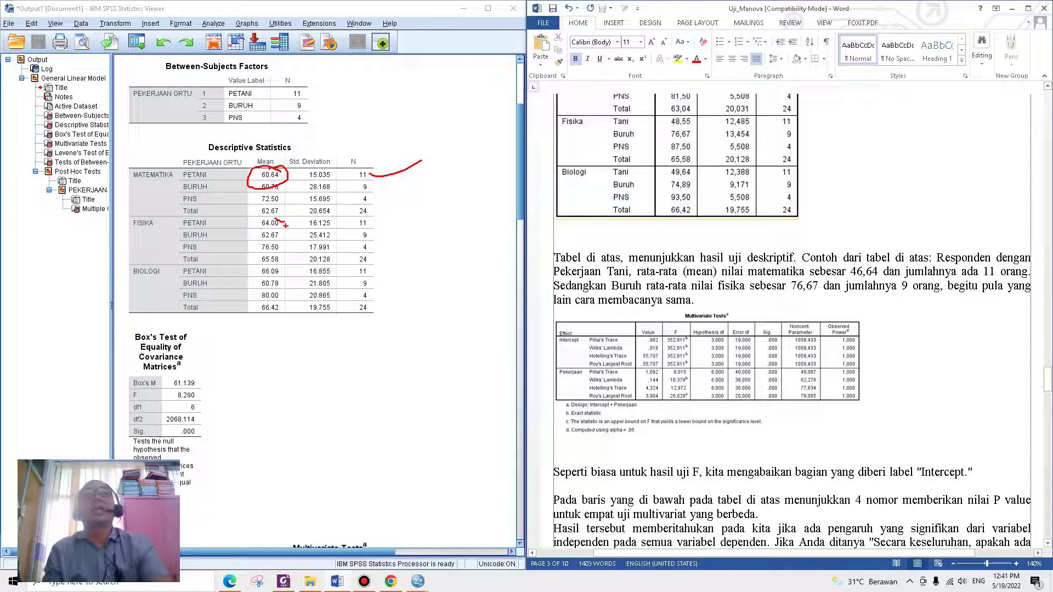
pyautogui.moveTo(281, 219)
pyautogui.mouseDown()
pyautogui.moveTo(256, 217)
pyautogui.moveTo(285, 224)
pyautogui.mouseUp()
pyautogui.moveTo(376, 218); pyautogui.dragTo(430, 199)
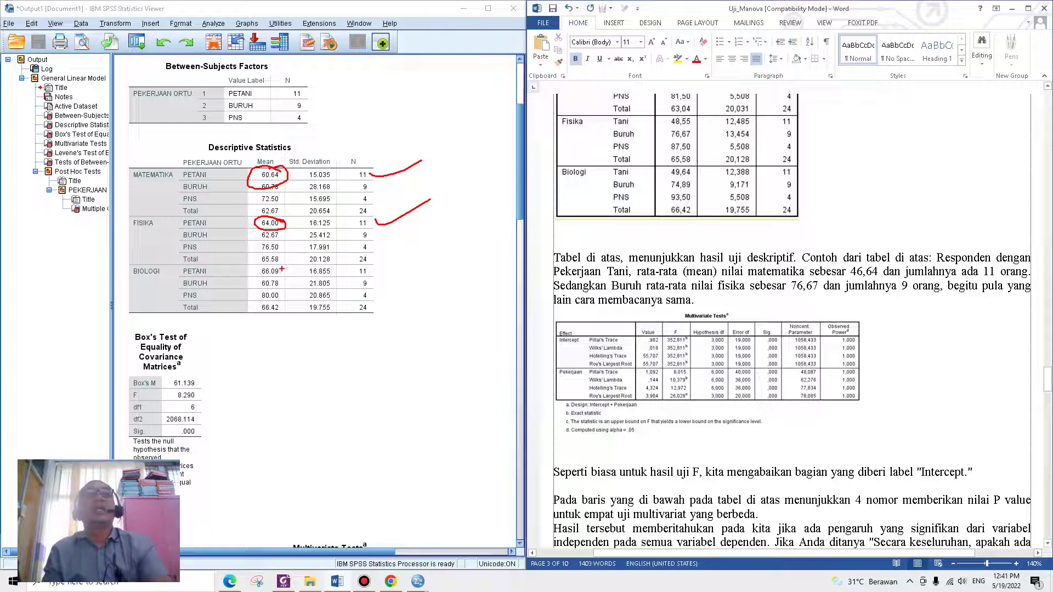
pyautogui.moveTo(281, 269)
pyautogui.mouseDown()
pyautogui.moveTo(262, 265)
pyautogui.moveTo(262, 280)
pyautogui.moveTo(285, 266)
pyautogui.moveTo(267, 264)
pyautogui.mouseUp()
pyautogui.moveTo(376, 268); pyautogui.dragTo(423, 251)
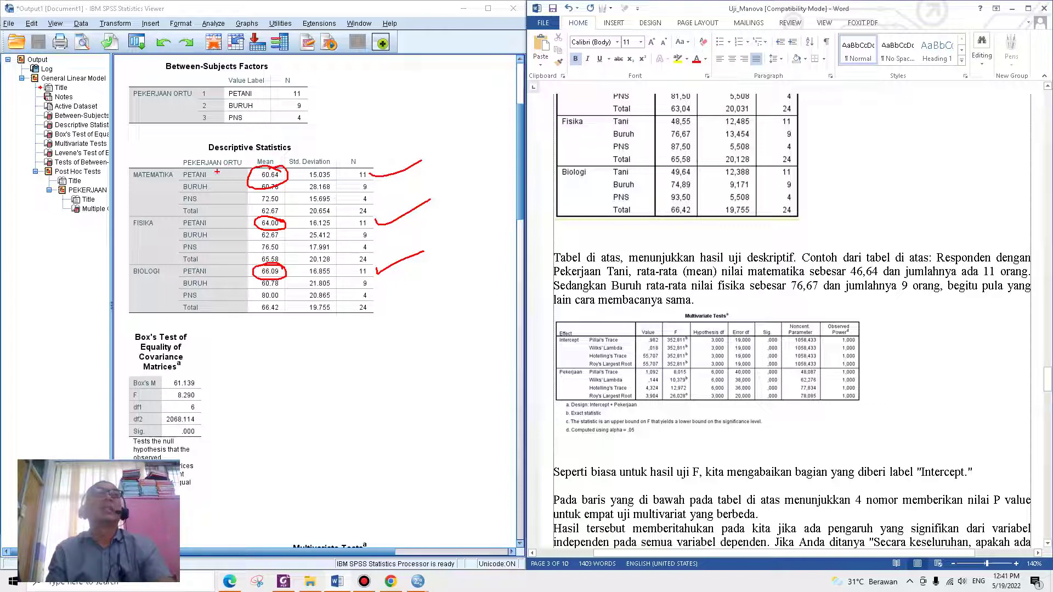
pyautogui.moveTo(217, 172); pyautogui.dragTo(239, 173)
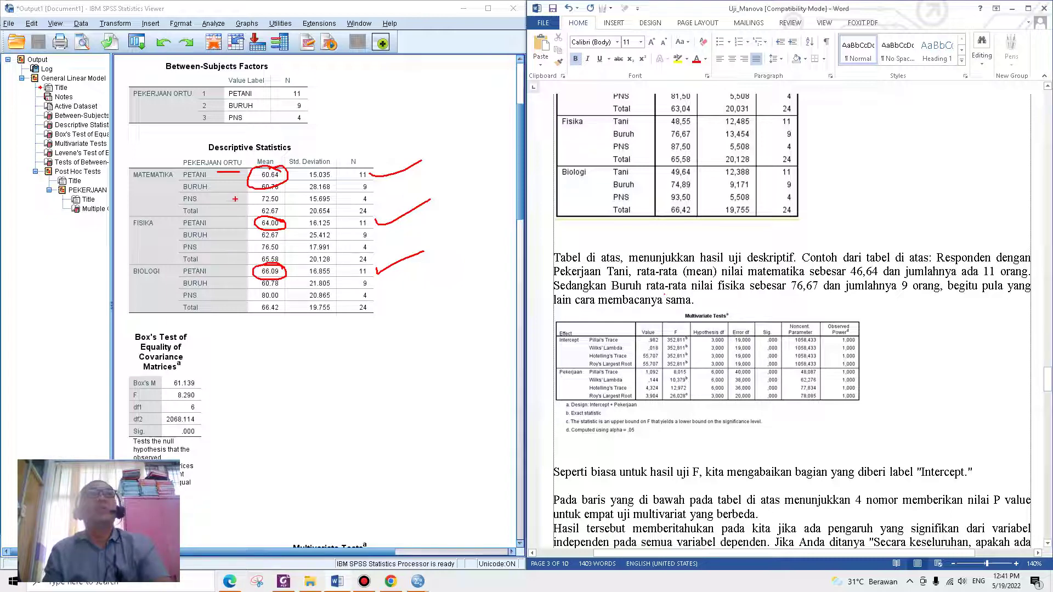
pyautogui.moveTo(283, 177); pyautogui.dragTo(277, 191)
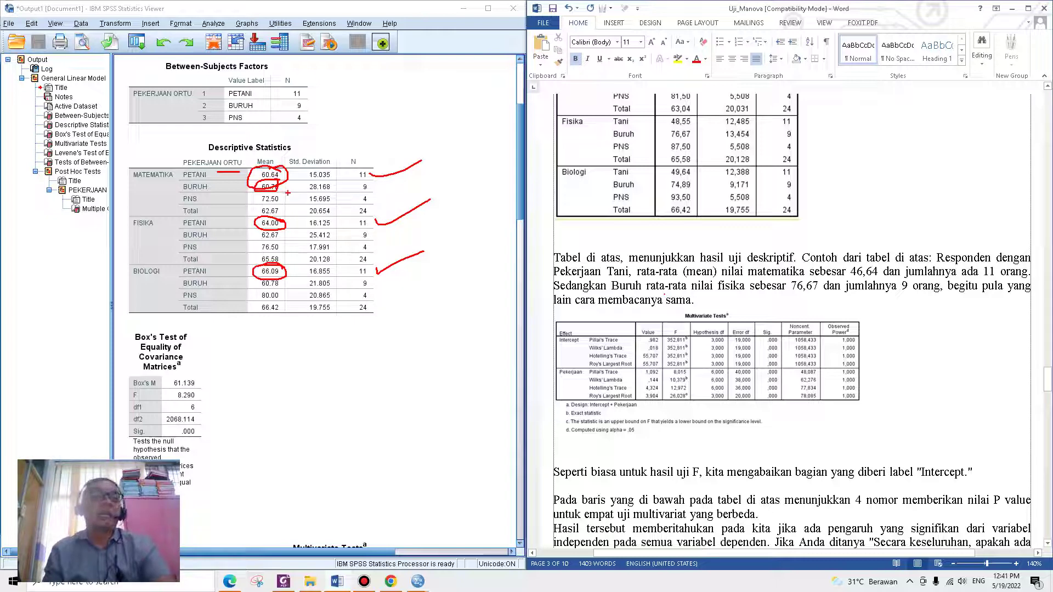
pyautogui.press('e')
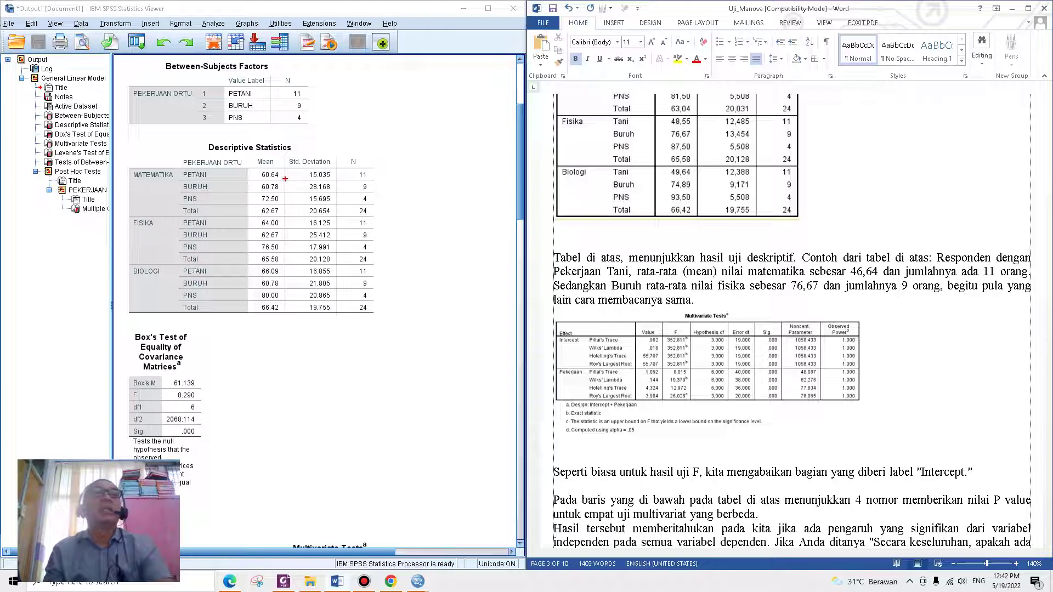
# Circle the BURUH means for all three subjects in Descriptive Statistics, tick their N values, and clear the annotations.
pyautogui.moveTo(285, 179)
pyautogui.mouseDown()
pyautogui.moveTo(267, 179)
pyautogui.moveTo(281, 190)
pyautogui.mouseUp()
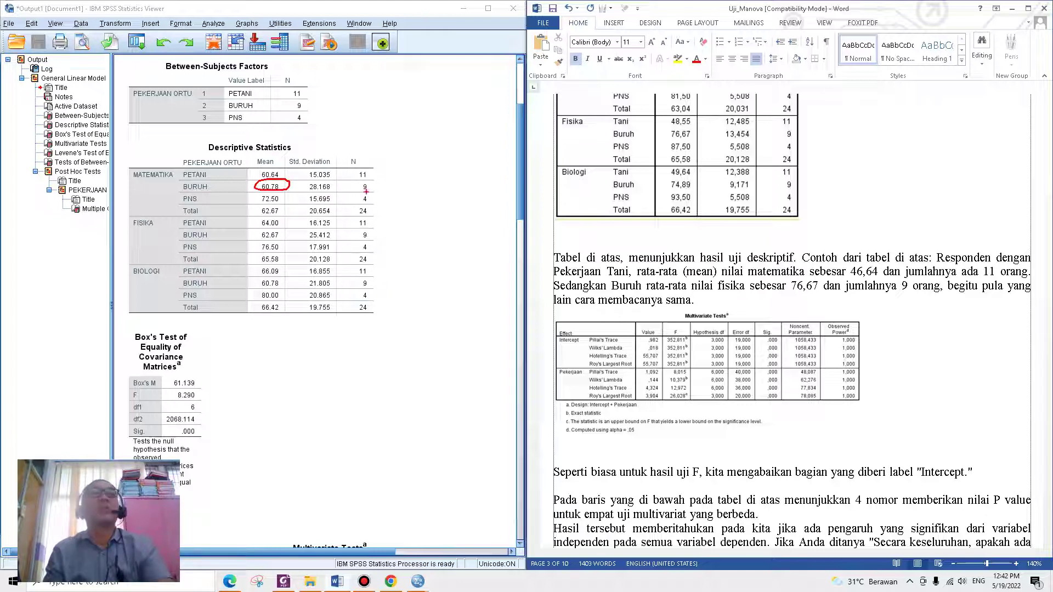
pyautogui.moveTo(373, 187); pyautogui.dragTo(387, 183)
pyautogui.moveTo(269, 227)
pyautogui.mouseDown()
pyautogui.moveTo(256, 236)
pyautogui.moveTo(285, 228)
pyautogui.moveTo(271, 227)
pyautogui.mouseUp()
pyautogui.moveTo(374, 236); pyautogui.dragTo(403, 222)
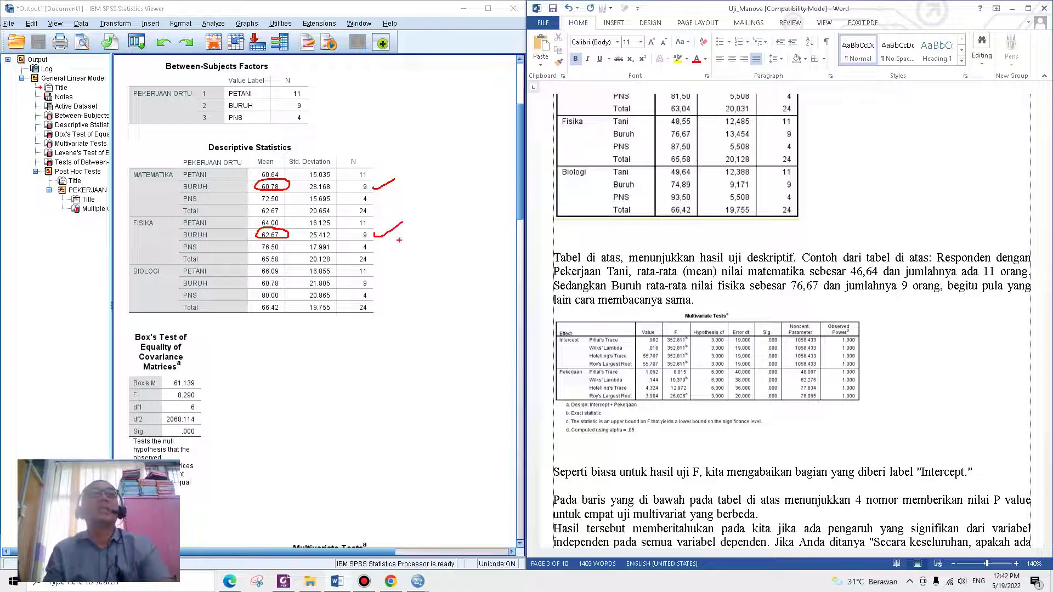
pyautogui.moveTo(283, 282)
pyautogui.mouseDown()
pyautogui.moveTo(247, 280)
pyautogui.moveTo(281, 278)
pyautogui.mouseUp()
pyautogui.moveTo(377, 280); pyautogui.dragTo(429, 261)
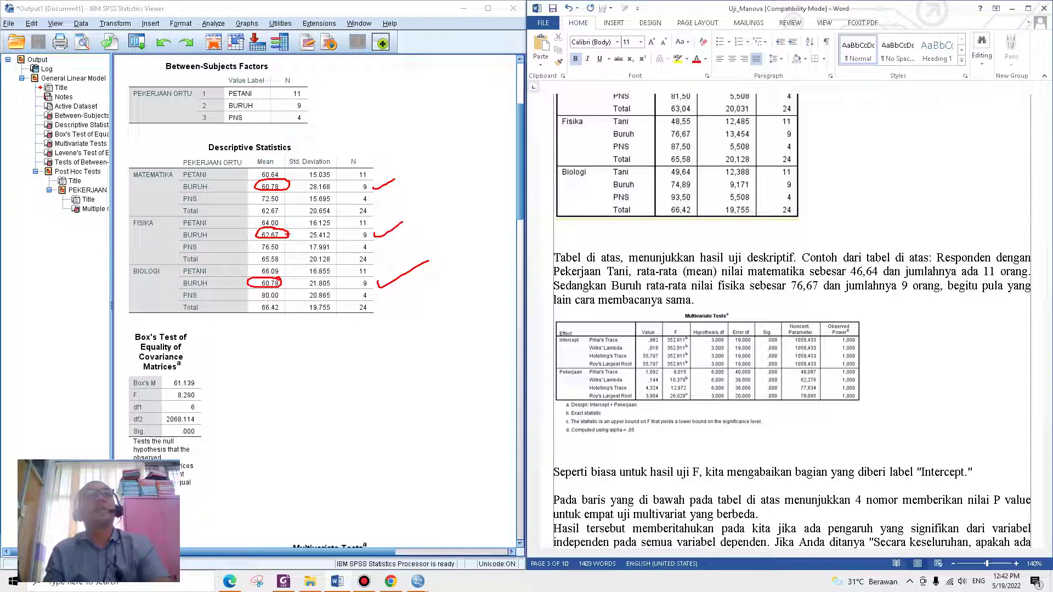
pyautogui.moveTo(291, 230); pyautogui.dragTo(311, 217)
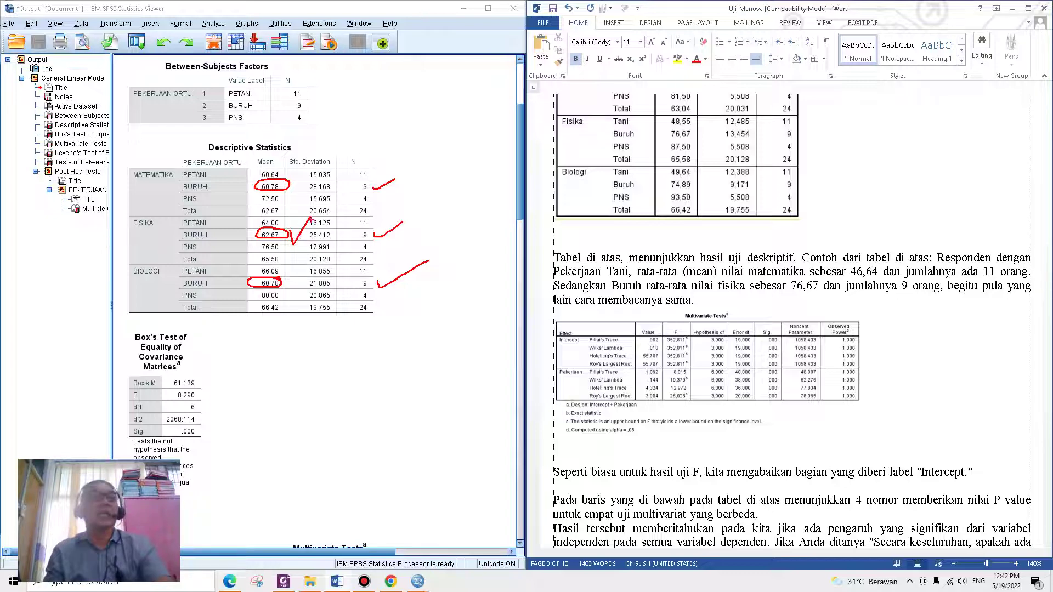
pyautogui.press('Escape')
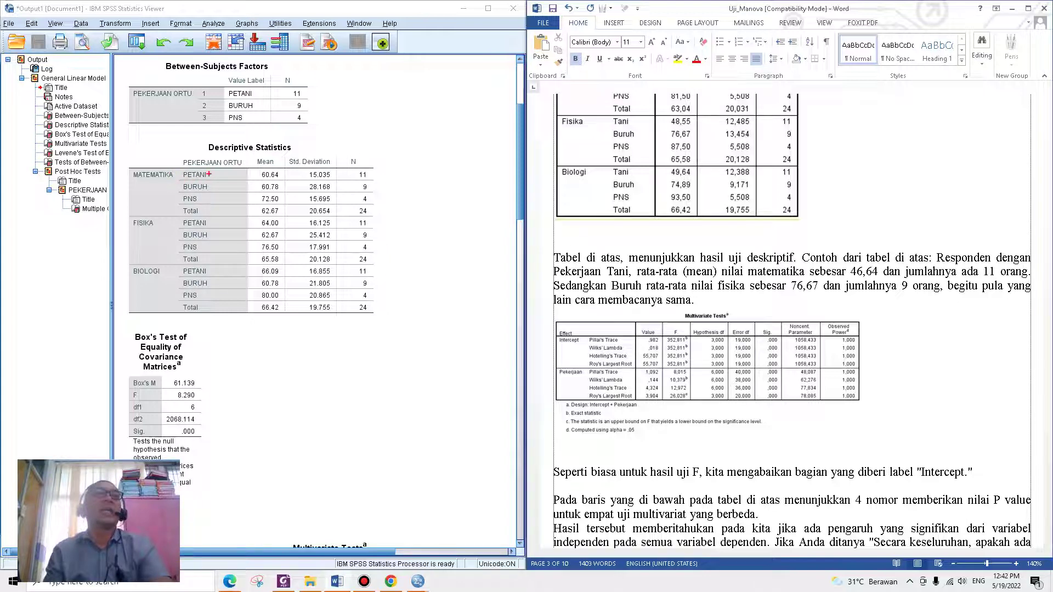
# Mark the PNS means and N values for all three subjects in Descriptive Statistics, and clear the annotations.
pyautogui.moveTo(209, 203); pyautogui.dragTo(241, 190)
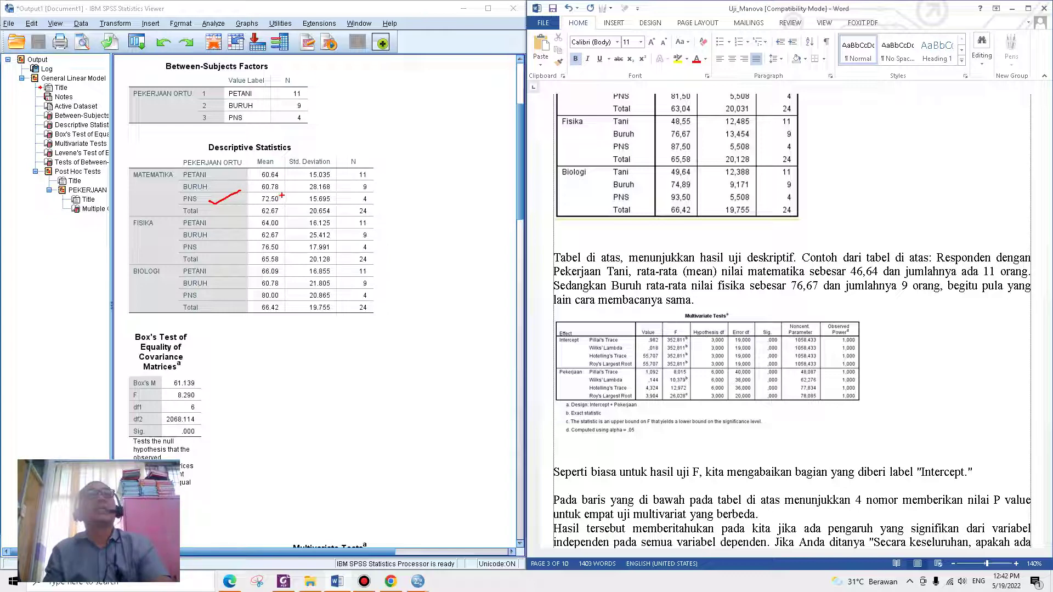
pyautogui.moveTo(283, 196)
pyautogui.mouseDown()
pyautogui.moveTo(252, 194)
pyautogui.moveTo(277, 204)
pyautogui.moveTo(281, 191)
pyautogui.mouseUp()
pyautogui.moveTo(375, 198); pyautogui.dragTo(420, 189)
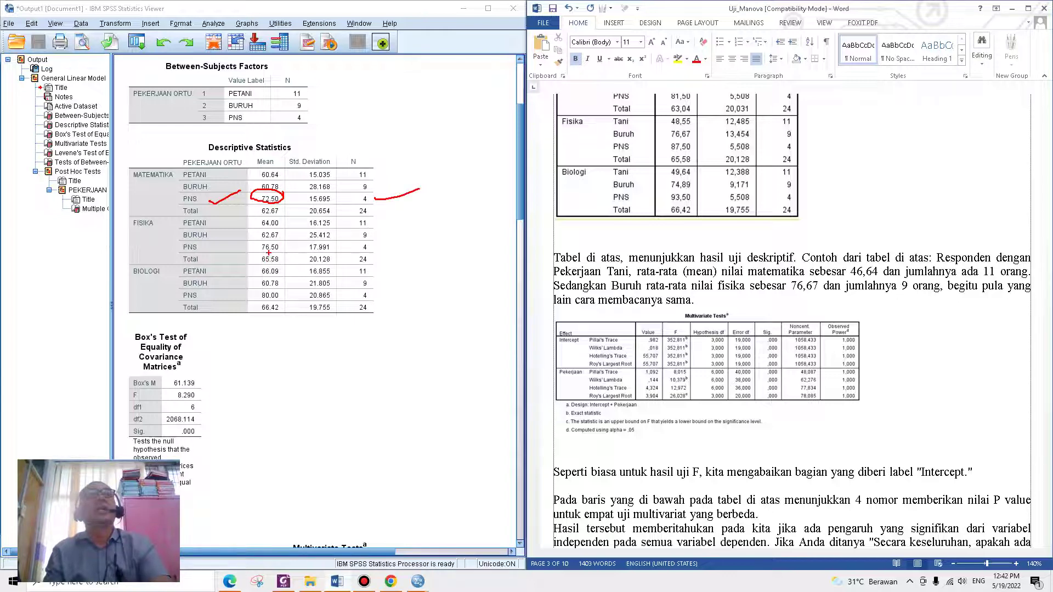
pyautogui.moveTo(279, 247)
pyautogui.mouseDown()
pyautogui.moveTo(261, 240)
pyautogui.moveTo(285, 245)
pyautogui.mouseUp()
pyautogui.moveTo(375, 244); pyautogui.dragTo(399, 232)
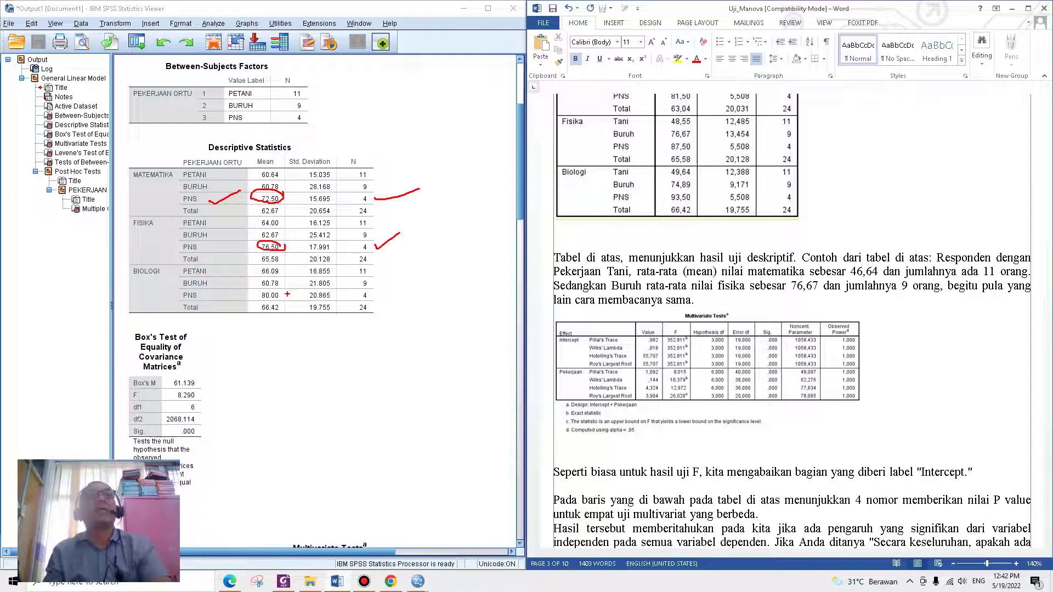
pyautogui.moveTo(283, 290)
pyautogui.mouseDown()
pyautogui.moveTo(248, 287)
pyautogui.moveTo(277, 301)
pyautogui.moveTo(286, 290)
pyautogui.mouseUp()
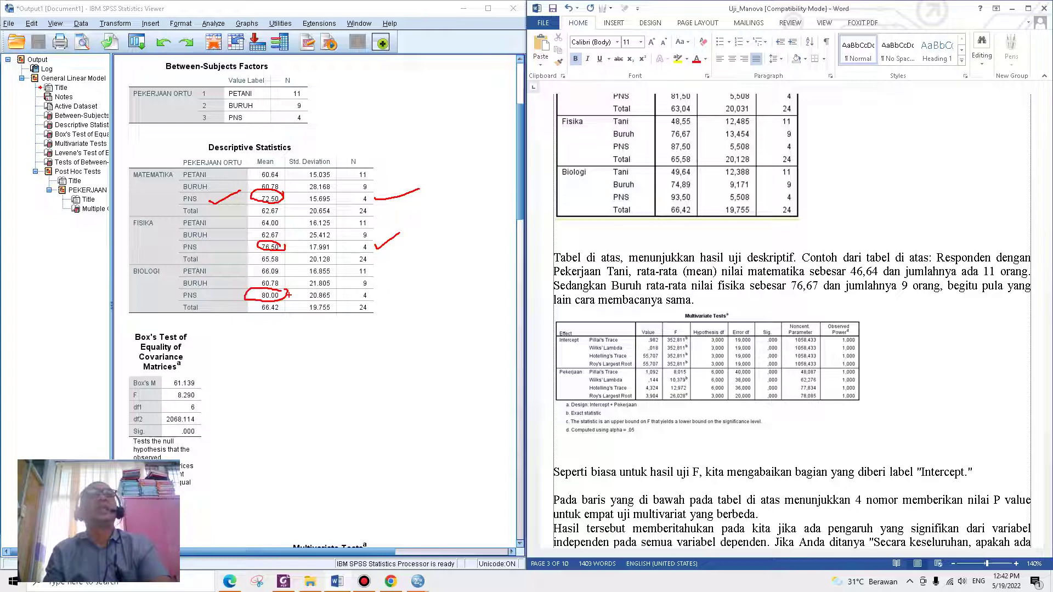
pyautogui.moveTo(373, 297); pyautogui.dragTo(403, 286)
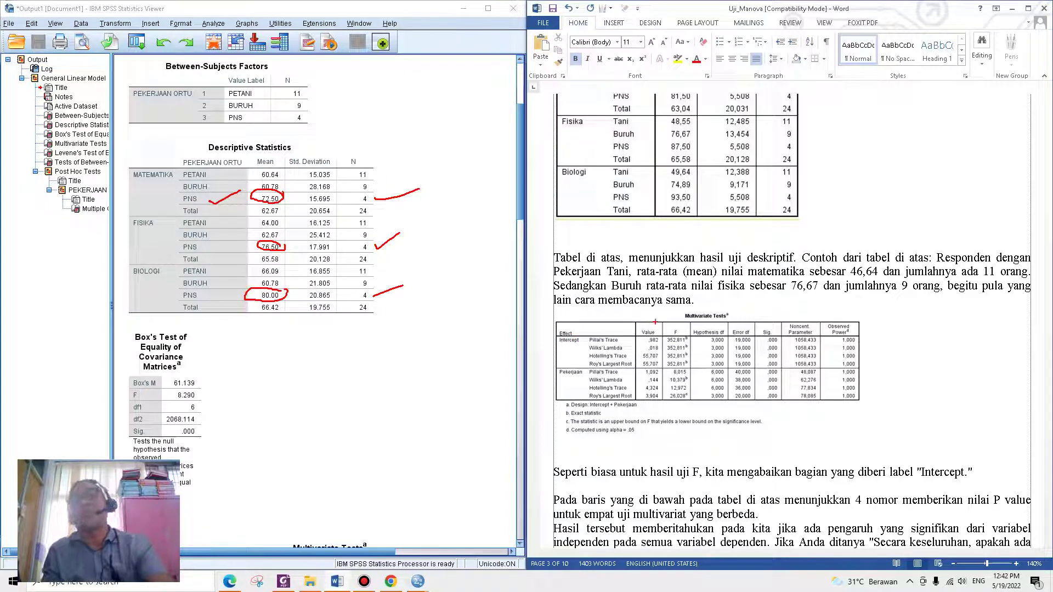
pyautogui.press('Escape')
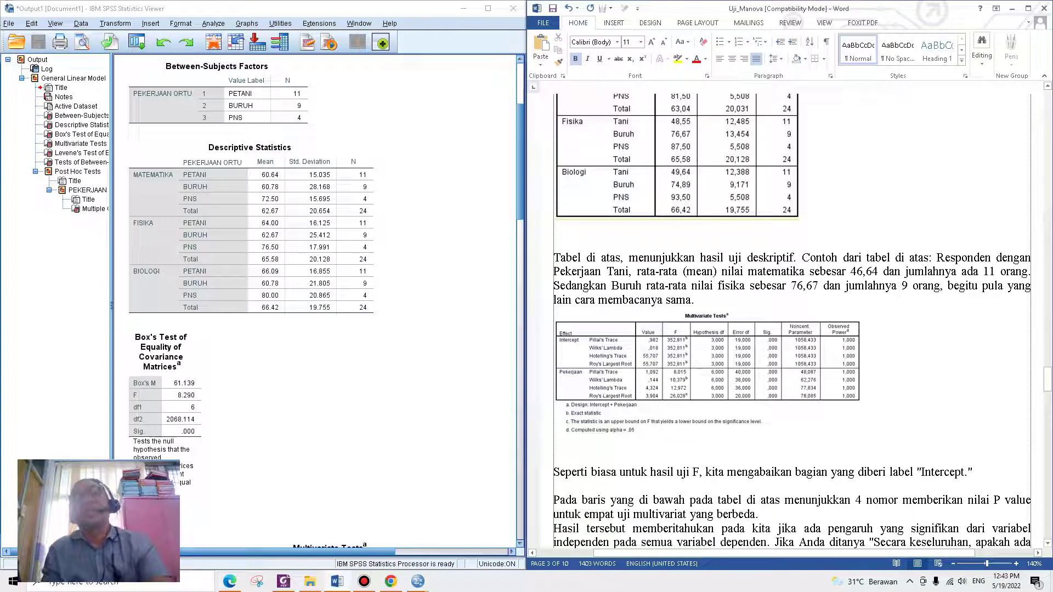
# Review the Multivariate Tests table in the output alongside the guide's version and its explanation of the four multivariate tests.
pyautogui.scroll(-1, 790, 324)
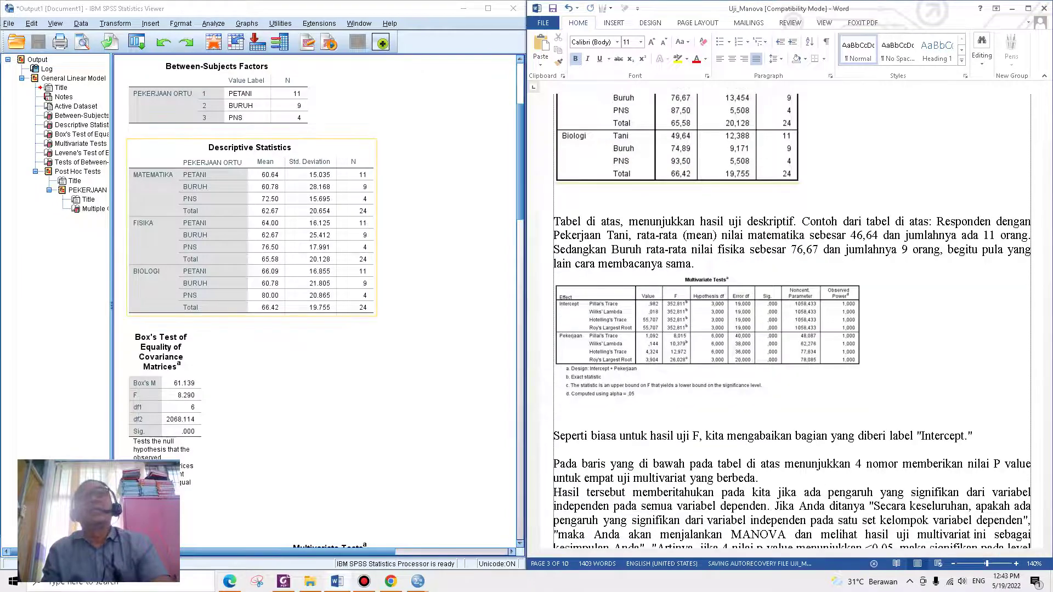
pyautogui.scroll(-8, 315, 301)
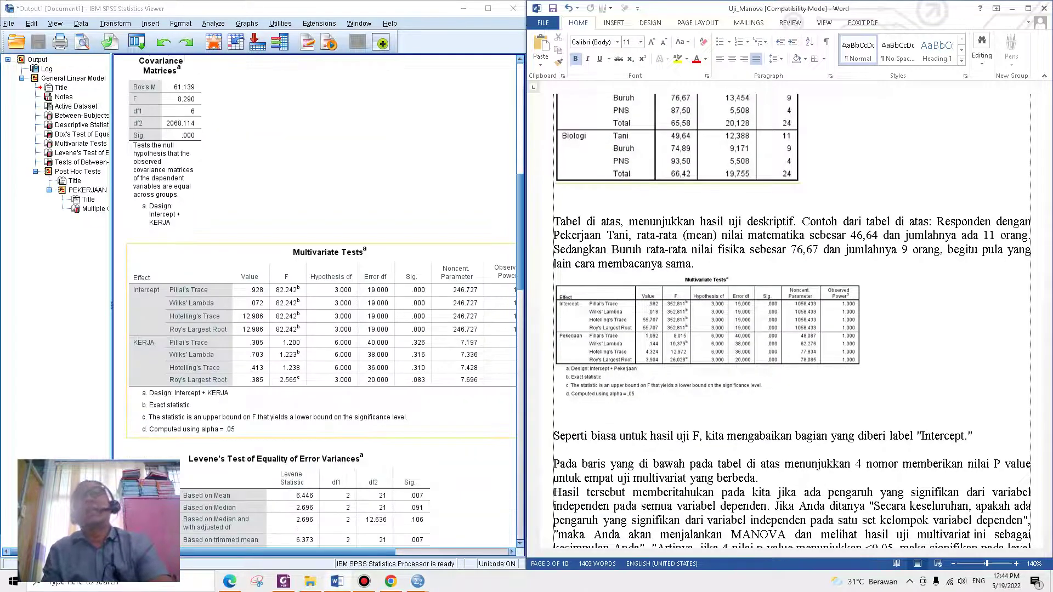
pyautogui.scroll(-1, 790, 324)
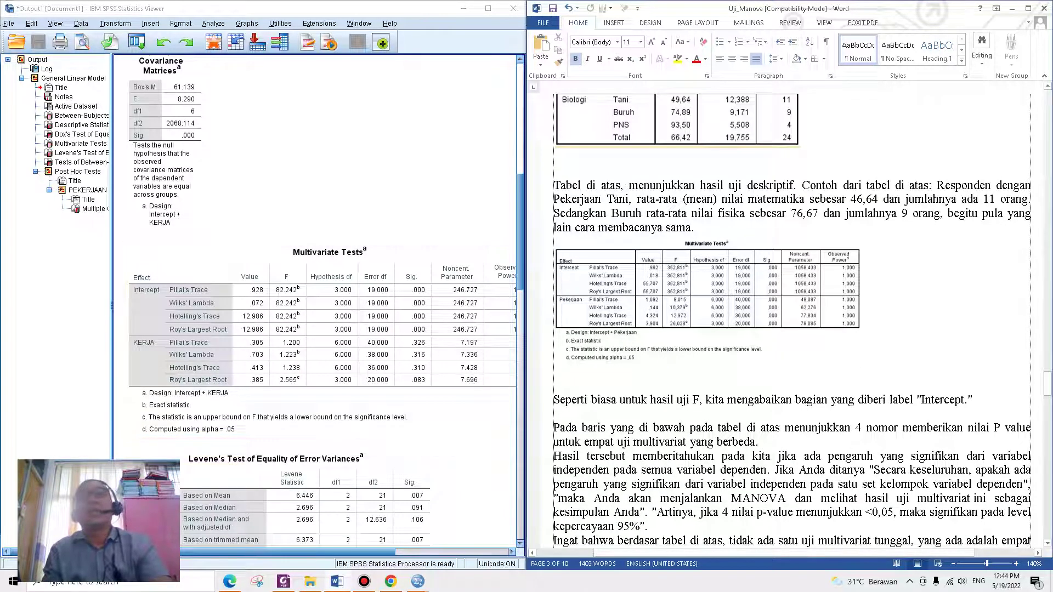
pyautogui.scroll(-1, 790, 323)
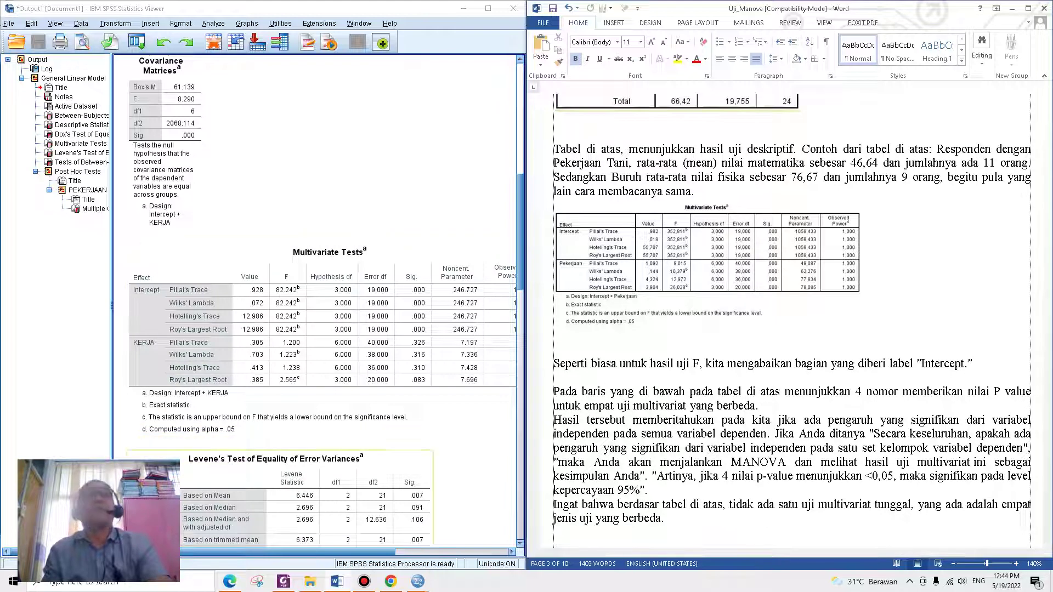
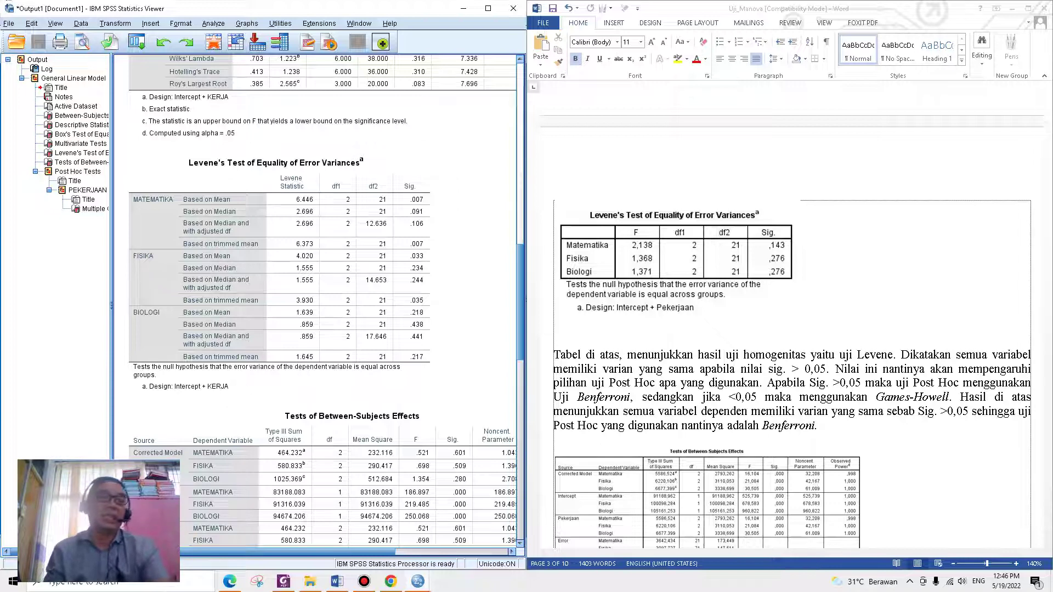
# Circle the Sig. column in Levene's Test of Equality of Error Variances and underline the MATEMATIKA, FISIKA and BIOLOGI labels.
pyautogui.moveTo(428, 179)
pyautogui.mouseDown()
pyautogui.moveTo(401, 181)
pyautogui.moveTo(404, 337)
pyautogui.moveTo(421, 364)
pyautogui.moveTo(450, 296)
pyautogui.moveTo(433, 174)
pyautogui.mouseUp()
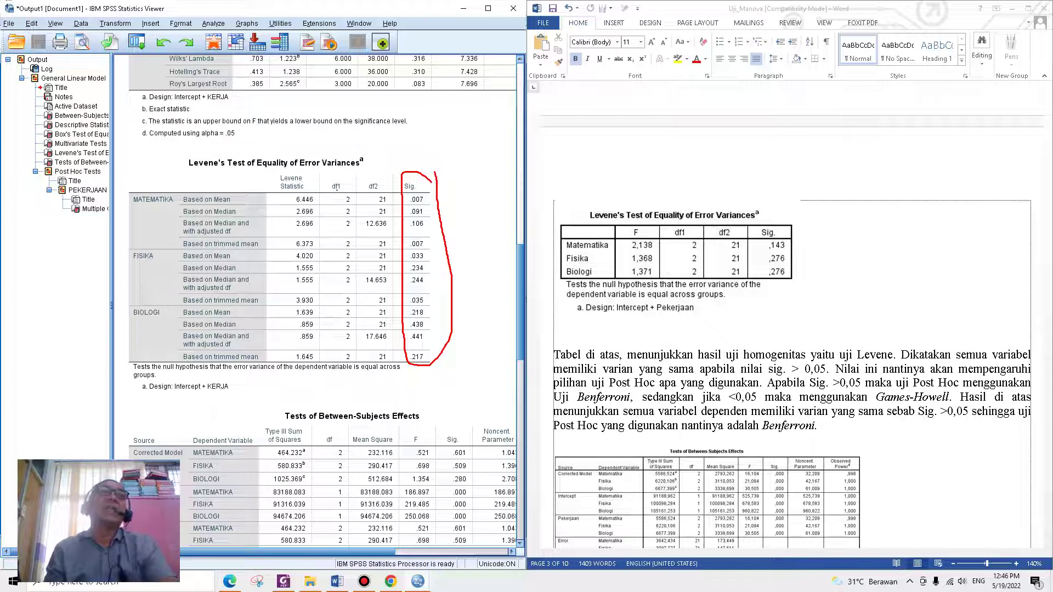
pyautogui.moveTo(133, 204); pyautogui.dragTo(169, 205)
pyautogui.moveTo(138, 263); pyautogui.dragTo(169, 266)
pyautogui.moveTo(135, 324); pyautogui.dragTo(174, 323)
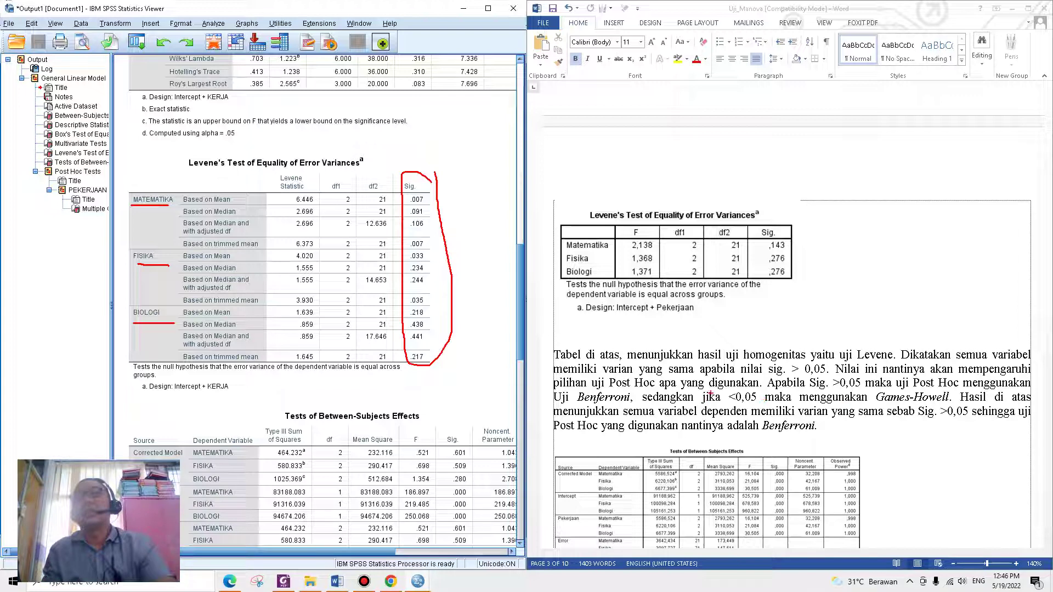
# Underline the guide's post hoc rules: Benferroni for Sig. >0,05 and Games-Howell for <0,05.
pyautogui.moveTo(796, 389); pyautogui.dragTo(913, 387)
pyautogui.moveTo(557, 405); pyautogui.dragTo(612, 403)
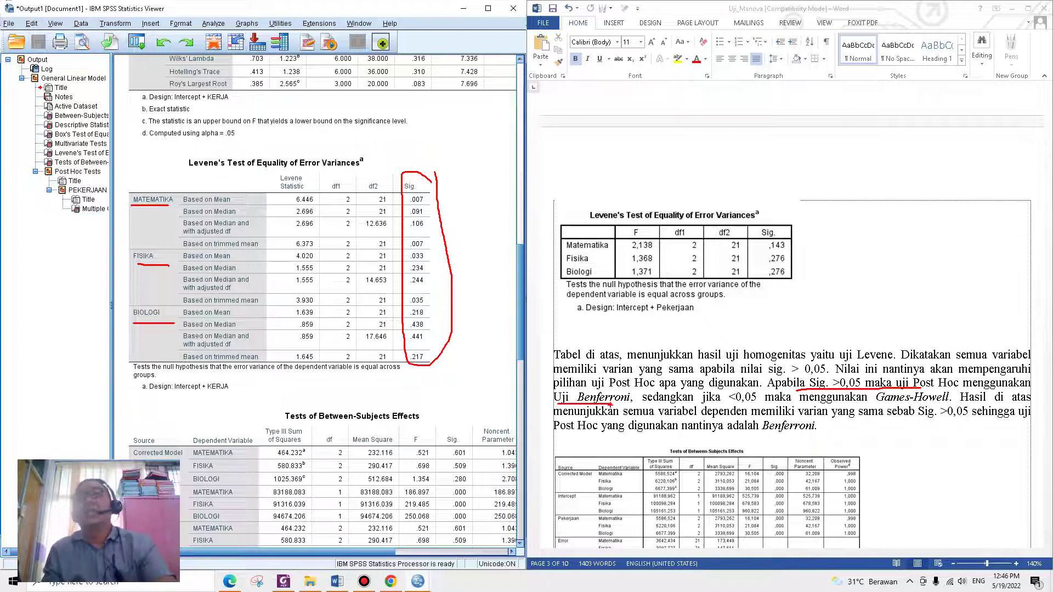
pyautogui.moveTo(685, 406); pyautogui.dragTo(778, 406)
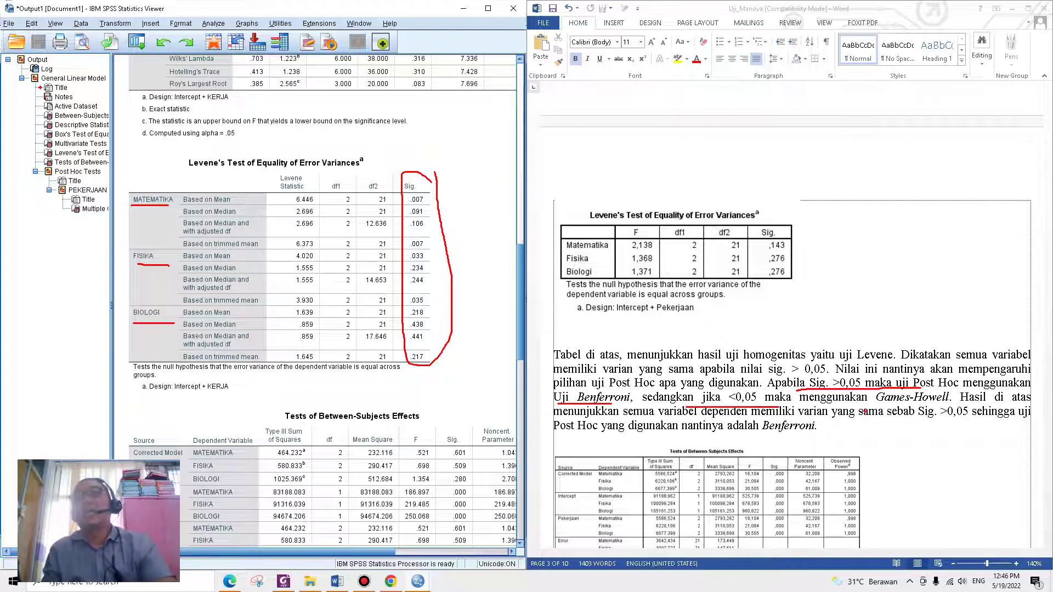
pyautogui.moveTo(864, 407); pyautogui.dragTo(946, 406)
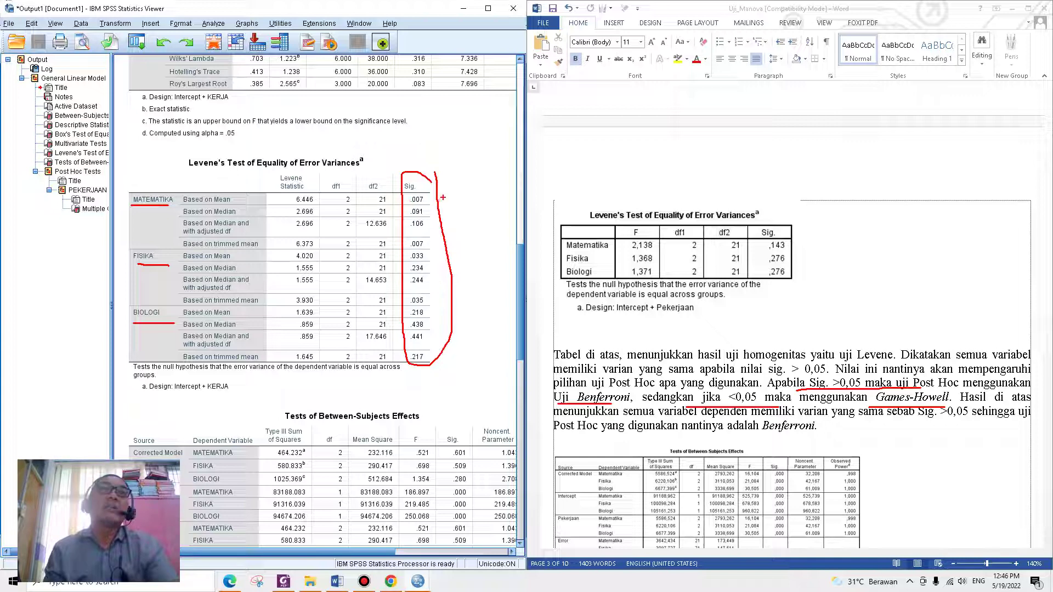
# Cross-mark MATEMATIKA's two .007 Sig. values in the Levene table, draw arrows to them from the subject label, and clear the annotations.
pyautogui.moveTo(443, 196); pyautogui.dragTo(427, 199)
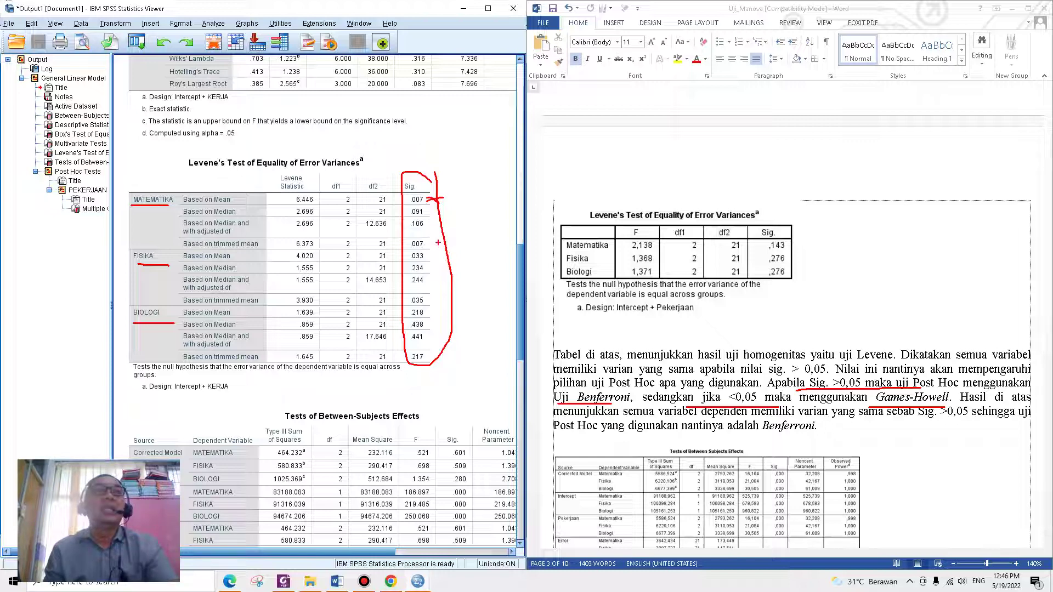
pyautogui.moveTo(441, 242)
pyautogui.mouseDown()
pyautogui.moveTo(423, 245)
pyautogui.moveTo(444, 240)
pyautogui.mouseUp()
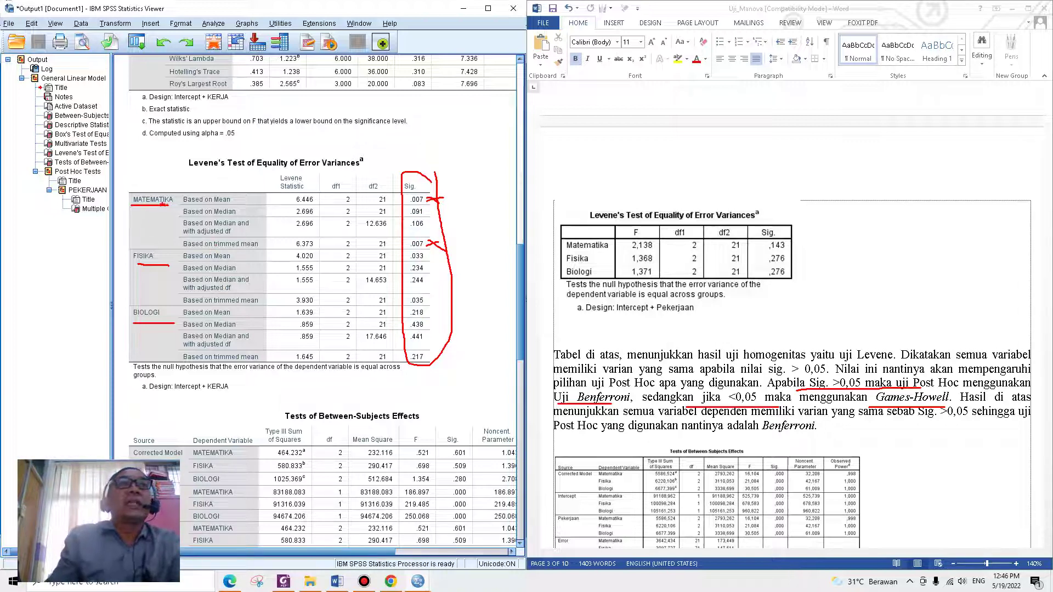
pyautogui.moveTo(175, 202)
pyautogui.mouseDown()
pyautogui.moveTo(361, 191)
pyautogui.moveTo(413, 198)
pyautogui.moveTo(406, 207)
pyautogui.mouseUp()
pyautogui.moveTo(178, 199)
pyautogui.mouseDown()
pyautogui.moveTo(189, 219)
pyautogui.moveTo(262, 240)
pyautogui.moveTo(409, 243)
pyautogui.moveTo(406, 254)
pyautogui.mouseUp()
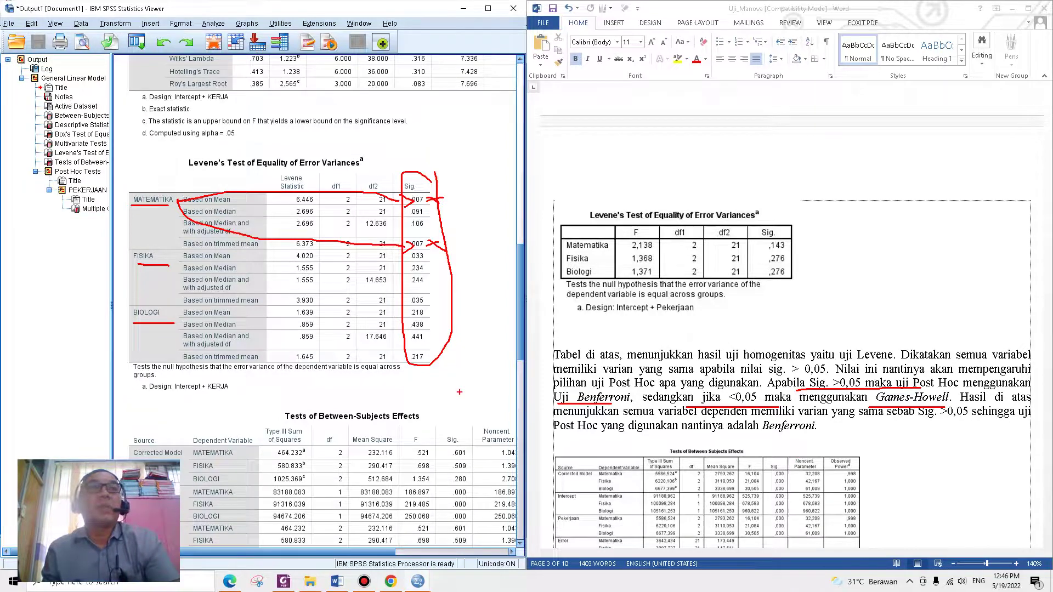
pyautogui.press('Escape')
# Examine the Tests of Between-Subjects Effects table in the output and the matching table and explanation in the guide.
pyautogui.scroll(-2, 789, 329)
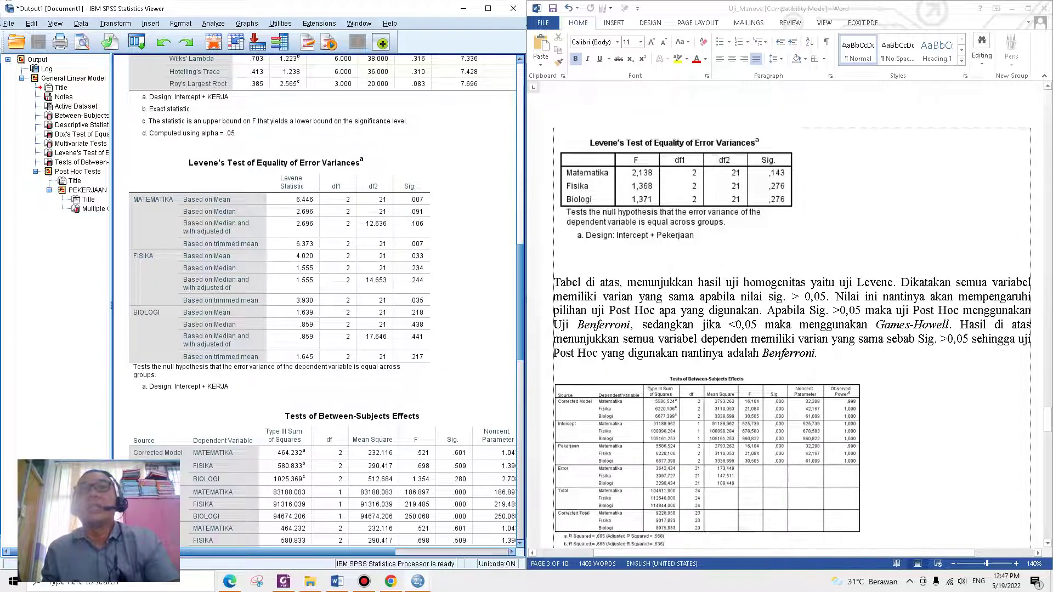
pyautogui.scroll(-2, 792, 320)
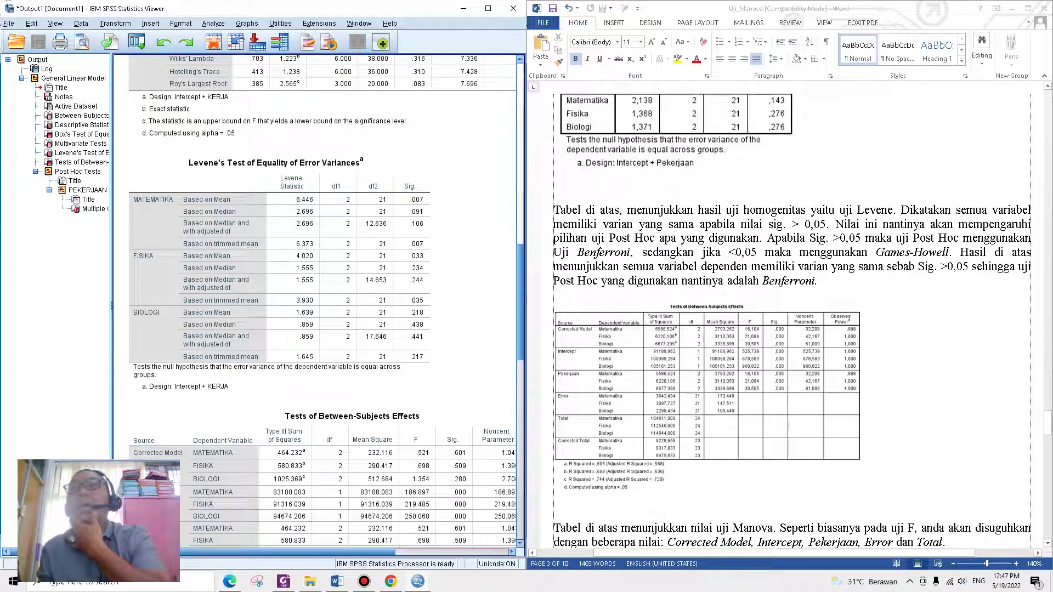
pyautogui.scroll(-2, 792, 319)
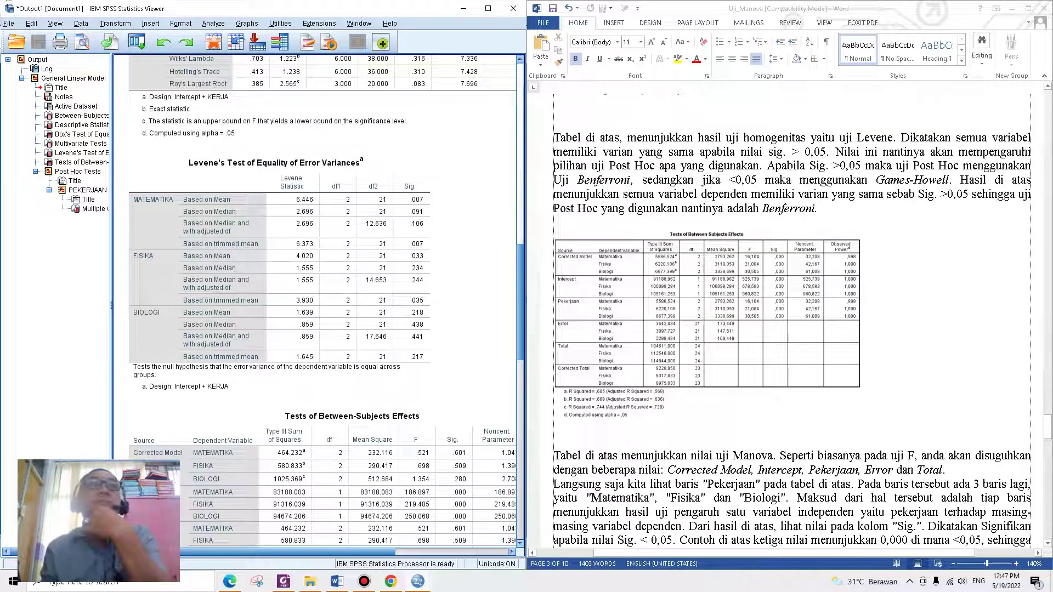
pyautogui.scroll(-2, 792, 319)
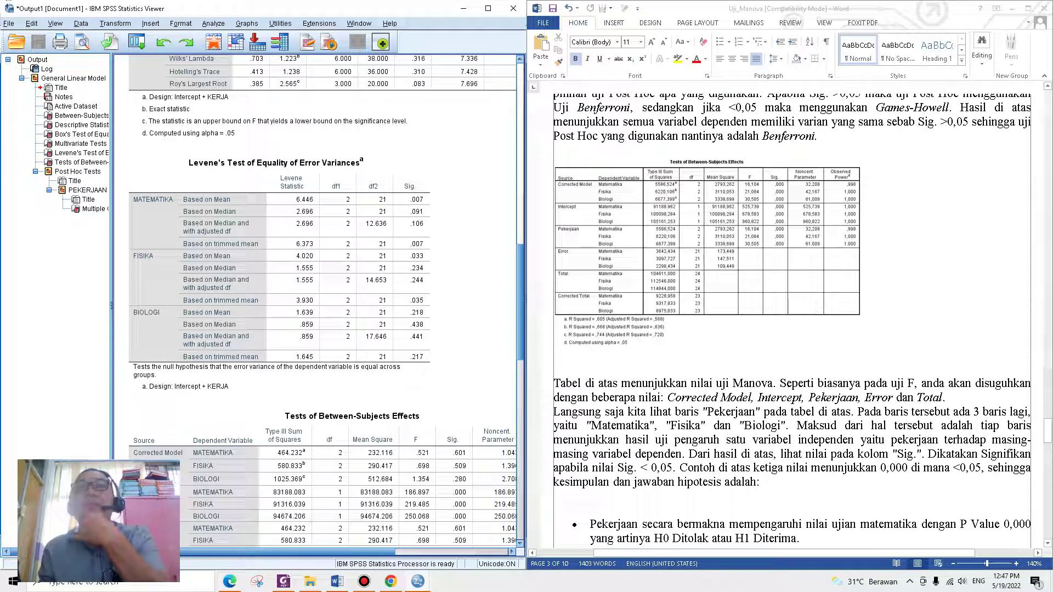
pyautogui.scroll(-3, 441, 375)
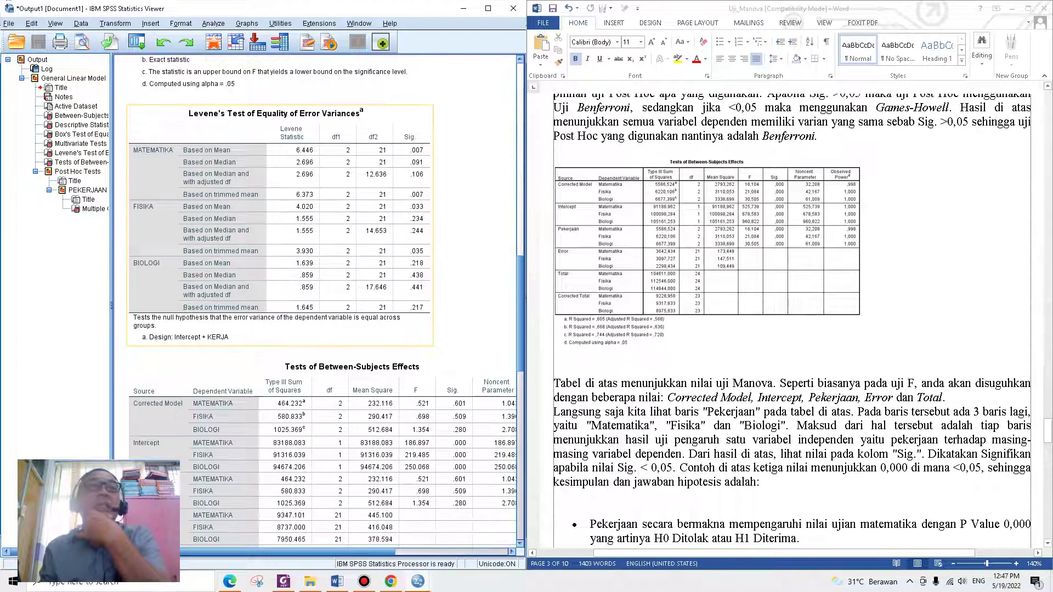
pyautogui.scroll(-3, 442, 376)
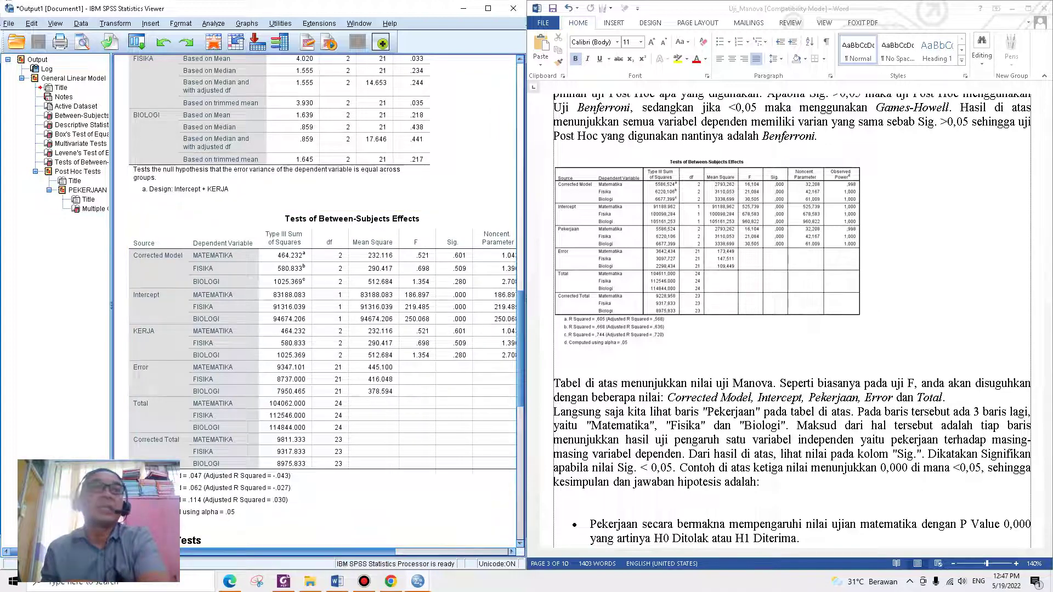
pyautogui.hscroll(2, 441, 376)
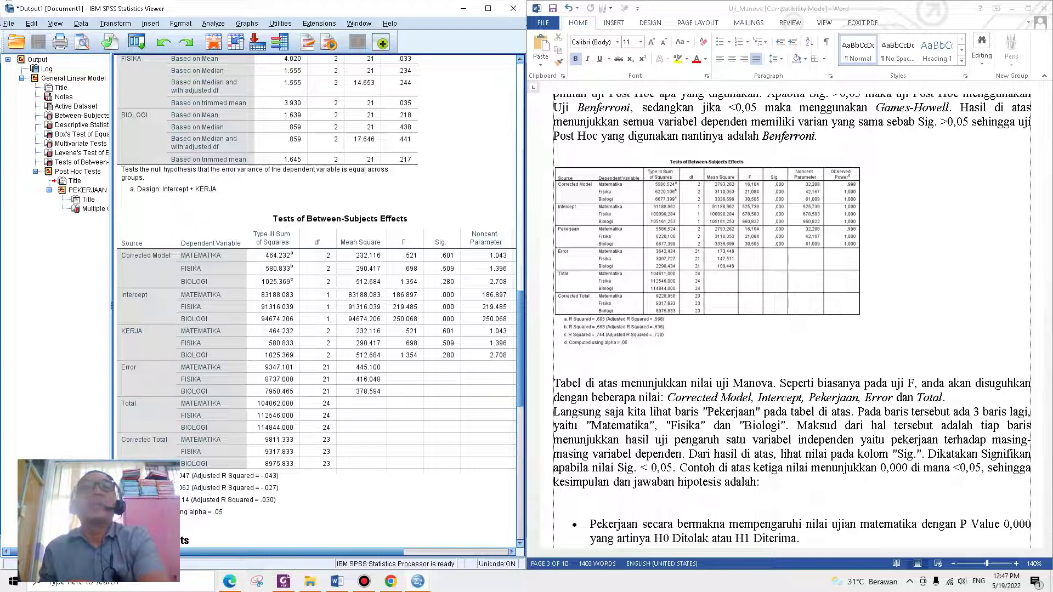
pyautogui.scroll(-2, 315, 301)
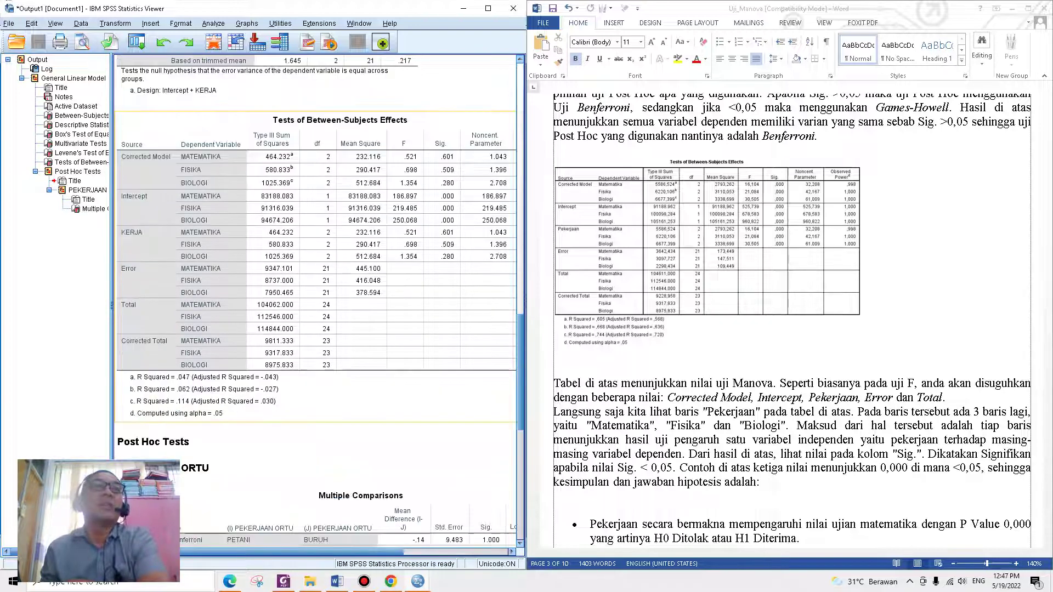
pyautogui.scroll(1, 334, 220)
pyautogui.scroll(4, 351, 219)
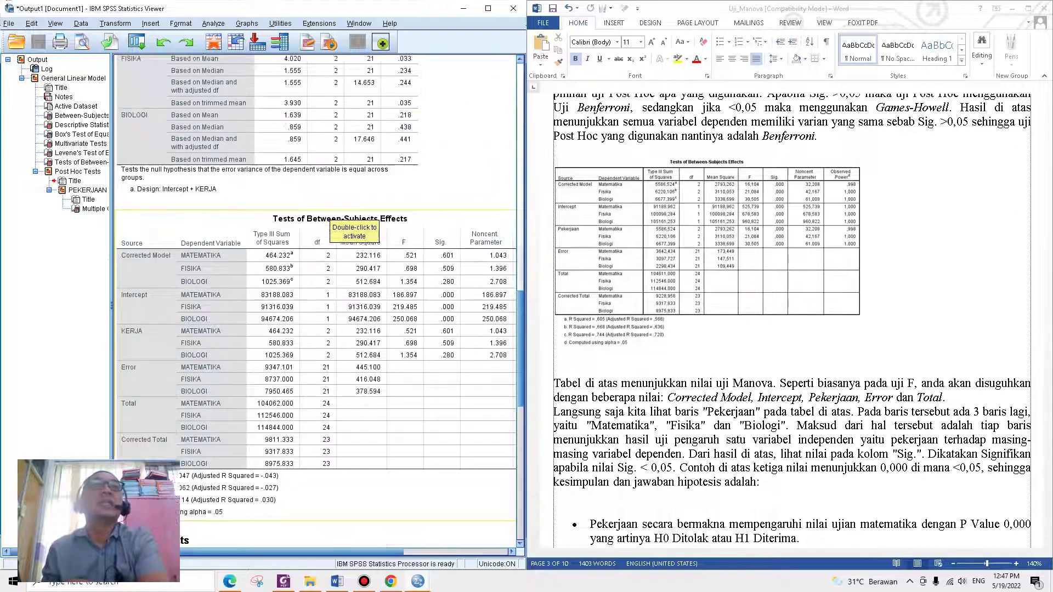
pyautogui.scroll(-3, 341, 296)
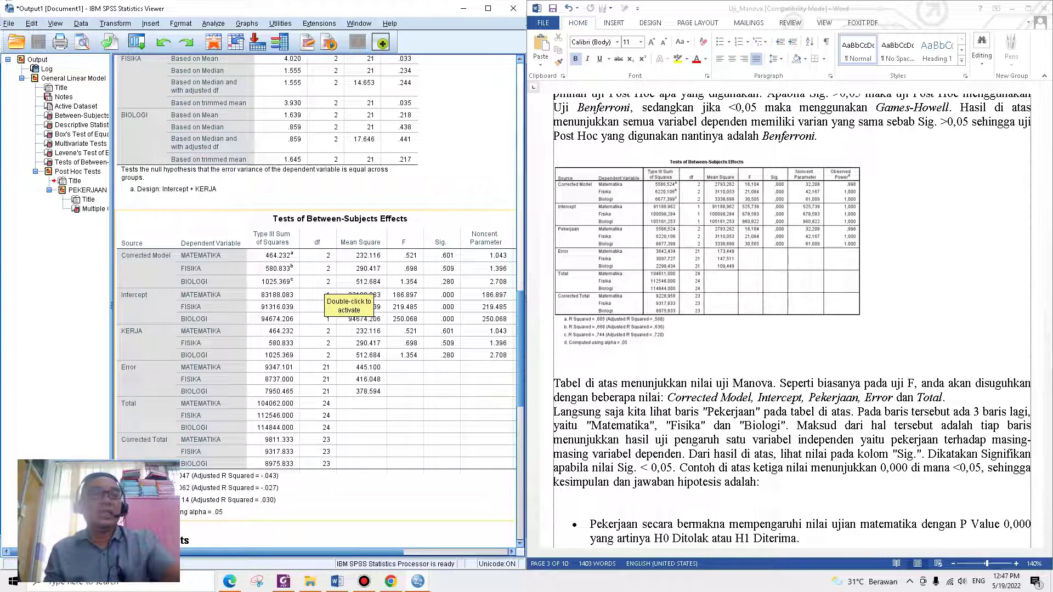
# Circle the Source labels from Corrected Model through Corrected Total in Tests of Between-Subjects Effects, and mark the Corrected Model's three dependent variables.
pyautogui.moveTo(146, 242)
pyautogui.mouseDown()
pyautogui.moveTo(128, 288)
pyautogui.moveTo(189, 314)
pyautogui.moveTo(141, 284)
pyautogui.mouseUp()
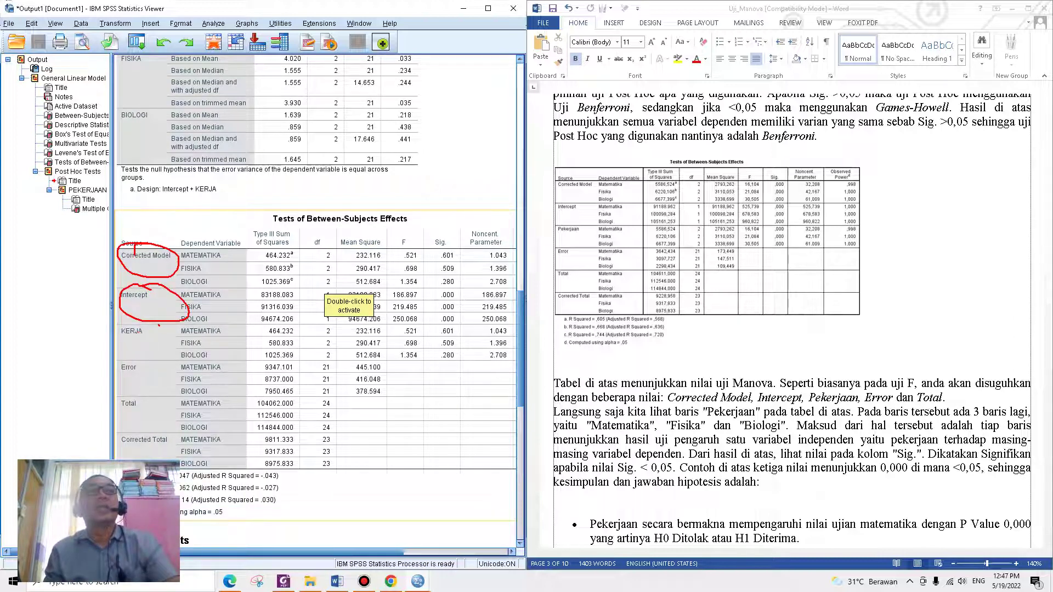
pyautogui.moveTo(156, 322)
pyautogui.mouseDown()
pyautogui.moveTo(168, 338)
pyautogui.moveTo(143, 324)
pyautogui.mouseUp()
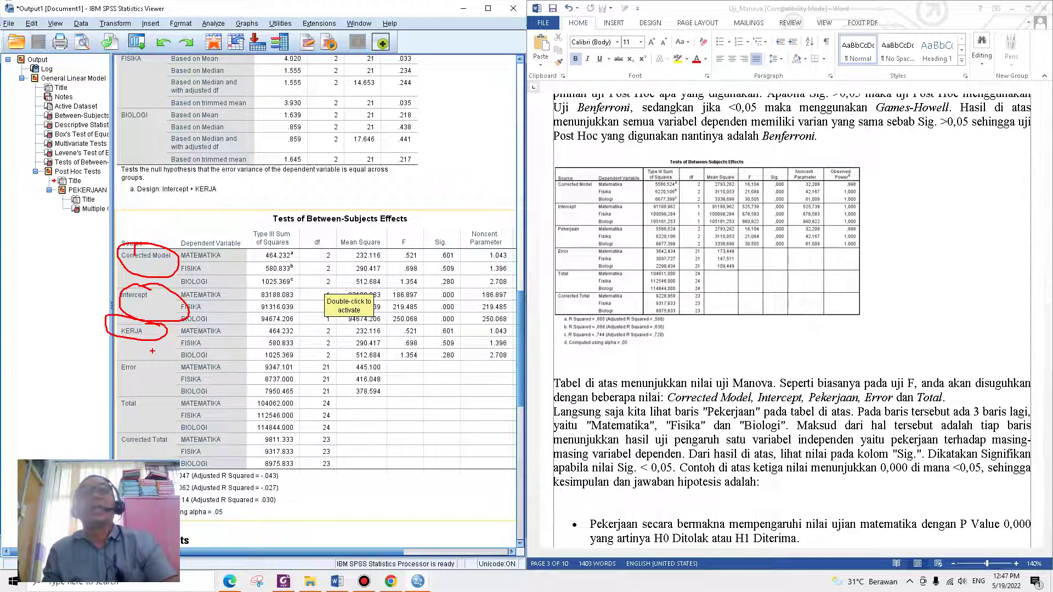
pyautogui.moveTo(145, 354)
pyautogui.mouseDown()
pyautogui.moveTo(152, 369)
pyautogui.moveTo(143, 353)
pyautogui.mouseUp()
pyautogui.moveTo(141, 396)
pyautogui.mouseDown()
pyautogui.moveTo(113, 426)
pyautogui.moveTo(160, 439)
pyautogui.moveTo(136, 425)
pyautogui.mouseUp()
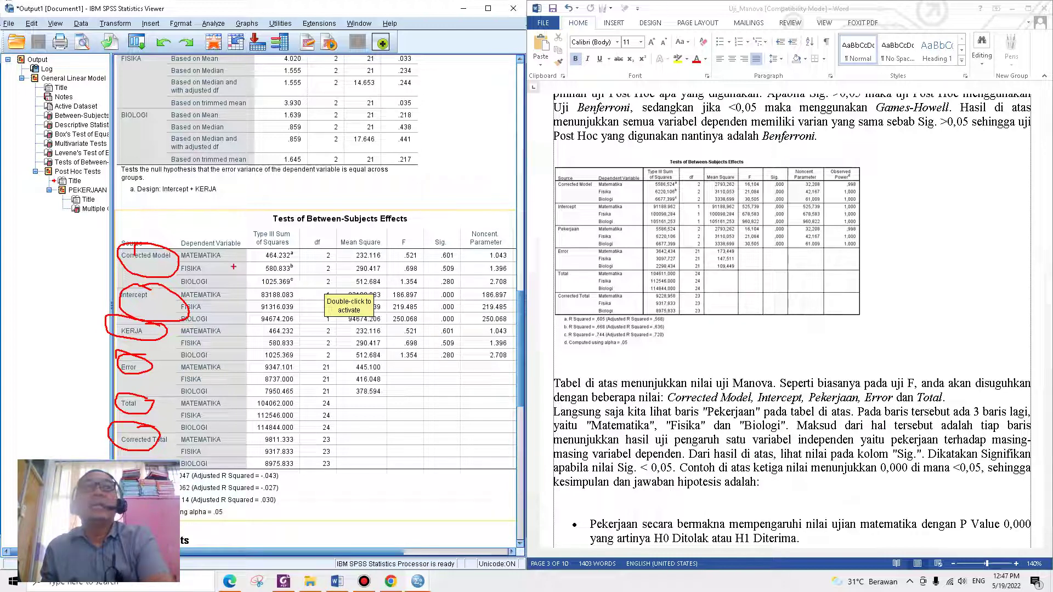
pyautogui.moveTo(230, 252); pyautogui.dragTo(232, 276)
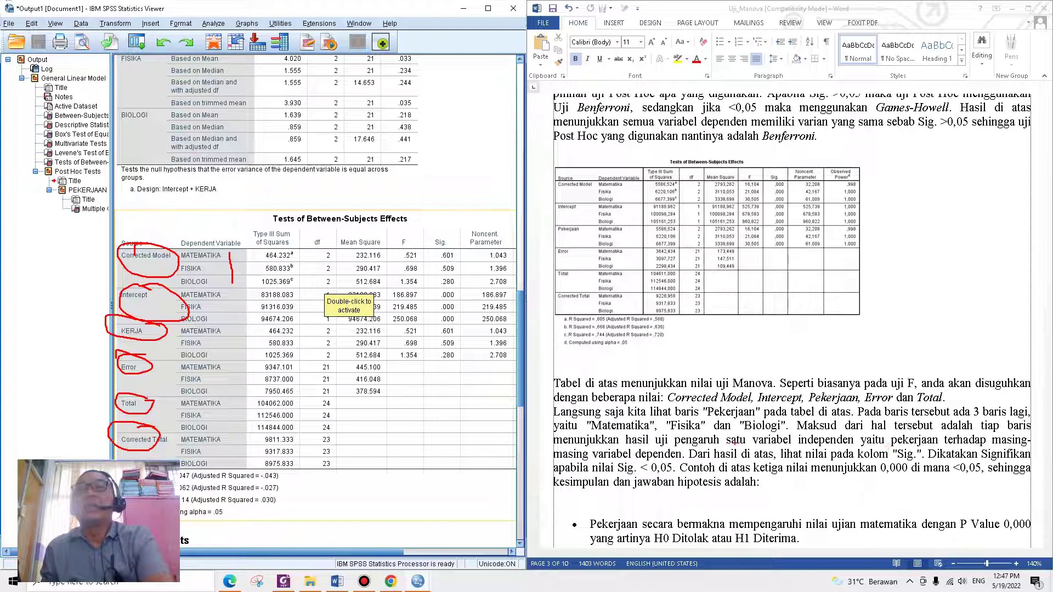
# Underline the guide's explanation of the independent variable's effect, circle its Sig. < 0,05 criterion, and mark the output's Sig. heading and MATEMATIKA intercept significance.
pyautogui.moveTo(617, 445); pyautogui.dragTo(1012, 447)
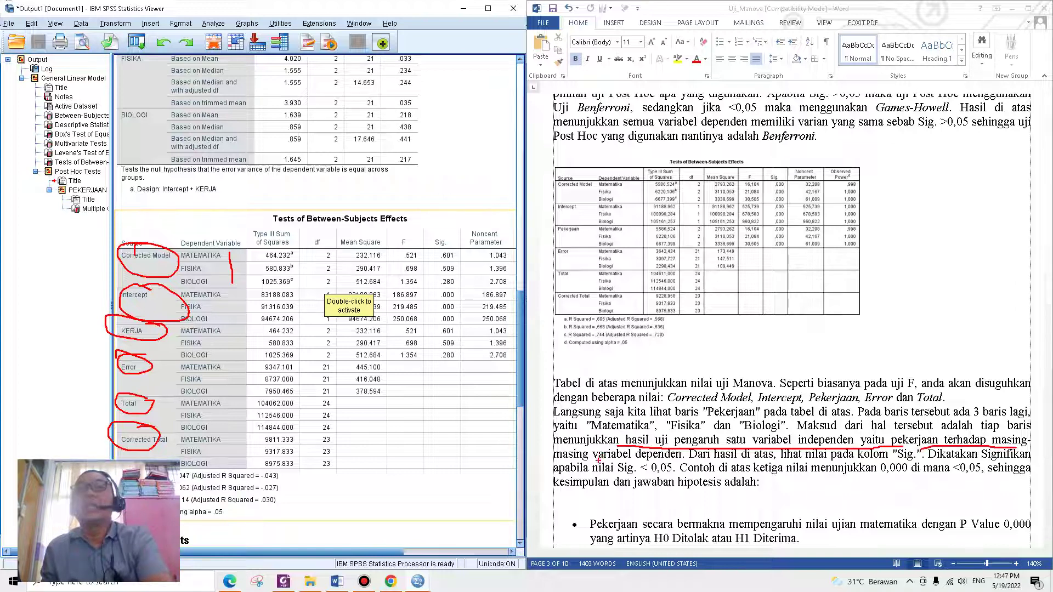
pyautogui.moveTo(598, 460); pyautogui.dragTo(682, 460)
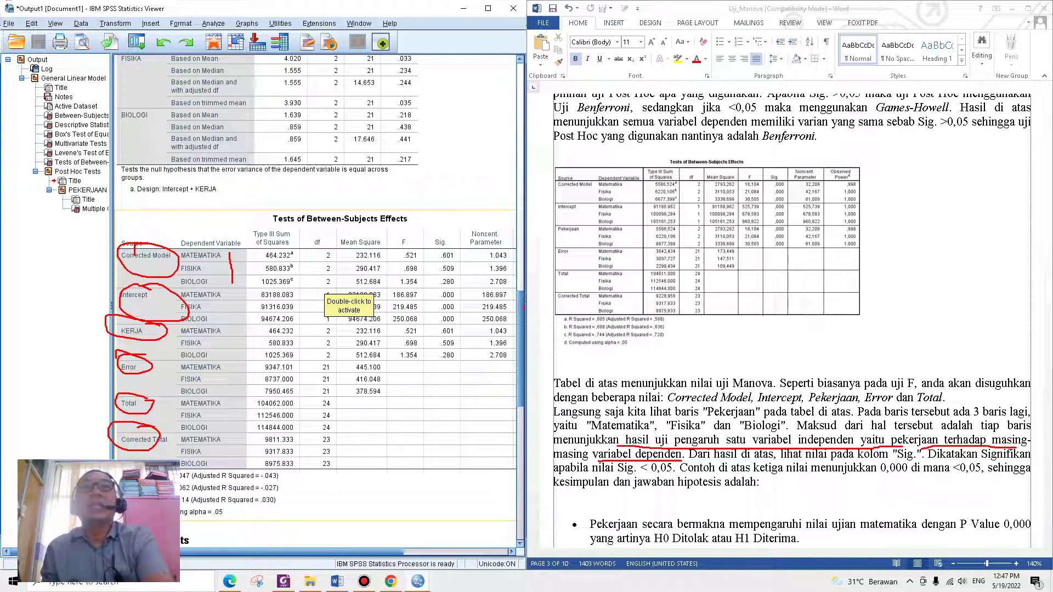
pyautogui.moveTo(455, 246)
pyautogui.mouseDown()
pyautogui.moveTo(446, 232)
pyautogui.moveTo(431, 245)
pyautogui.moveTo(454, 237)
pyautogui.moveTo(450, 248)
pyautogui.mouseUp()
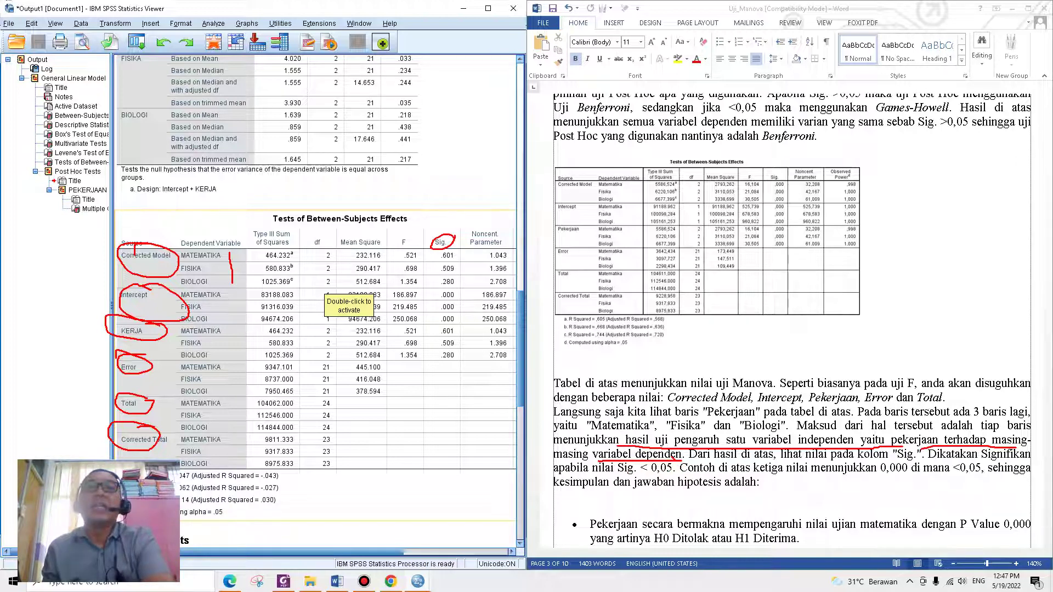
pyautogui.moveTo(663, 453)
pyautogui.mouseDown()
pyautogui.moveTo(613, 458)
pyautogui.moveTo(633, 475)
pyautogui.moveTo(675, 465)
pyautogui.mouseUp()
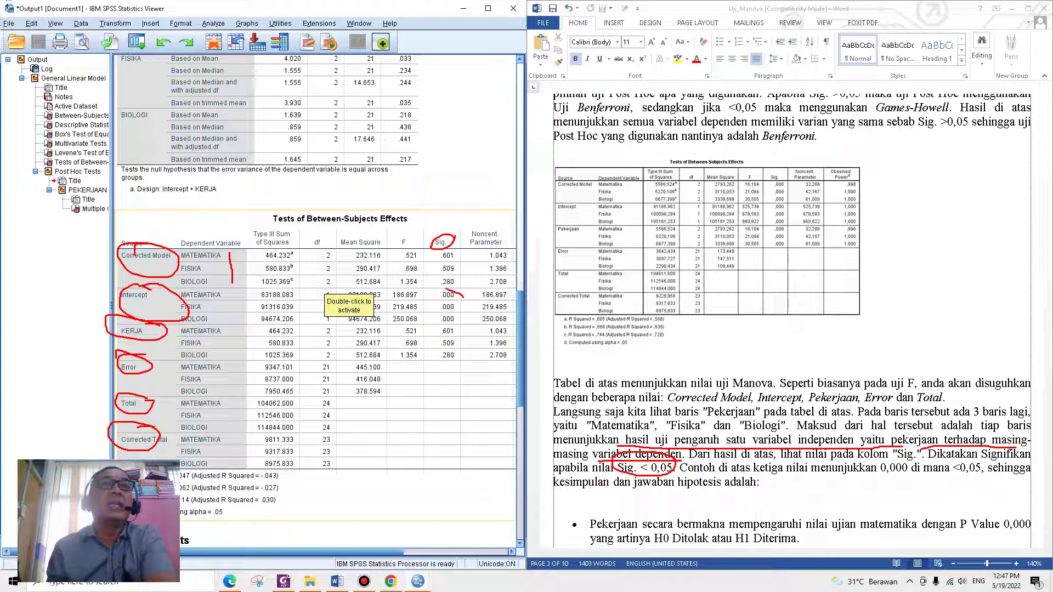
pyautogui.moveTo(435, 290)
pyautogui.mouseDown()
pyautogui.moveTo(430, 323)
pyautogui.moveTo(454, 328)
pyautogui.moveTo(473, 305)
pyautogui.mouseUp()
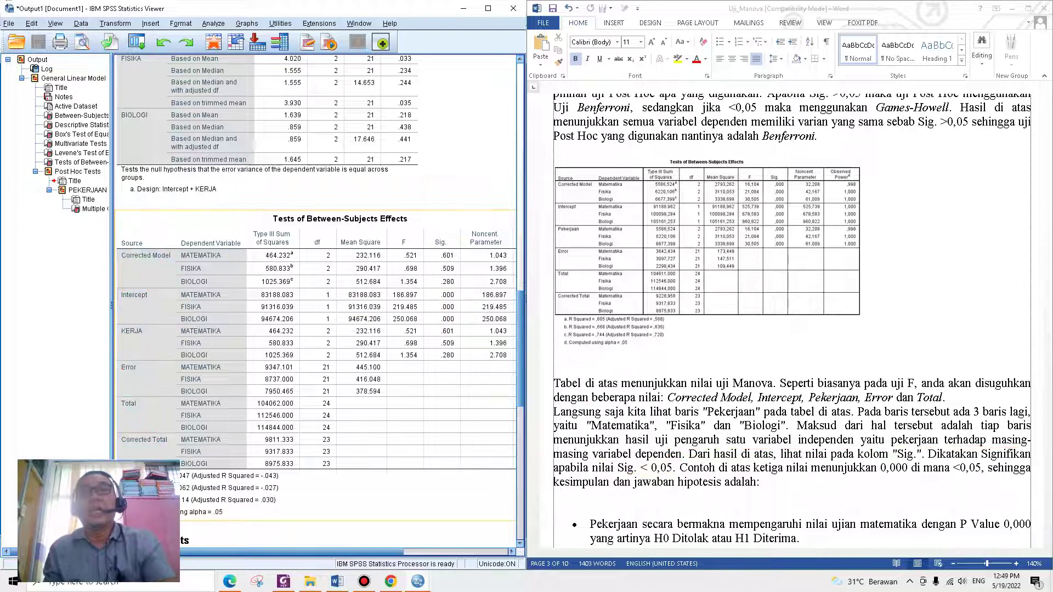
# Review the guide's hypothesis conclusions on occupation and exam scores alongside the Tests of Between-Subjects Effects table.
pyautogui.scroll(-3, 317, 301)
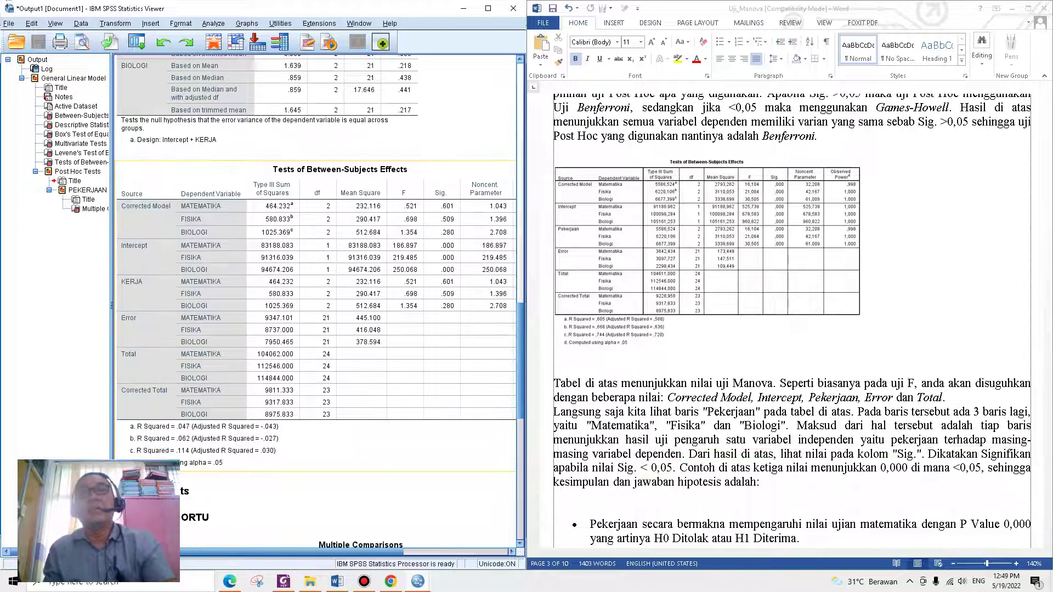
pyautogui.scroll(6, 317, 302)
pyautogui.scroll(-3, 791, 318)
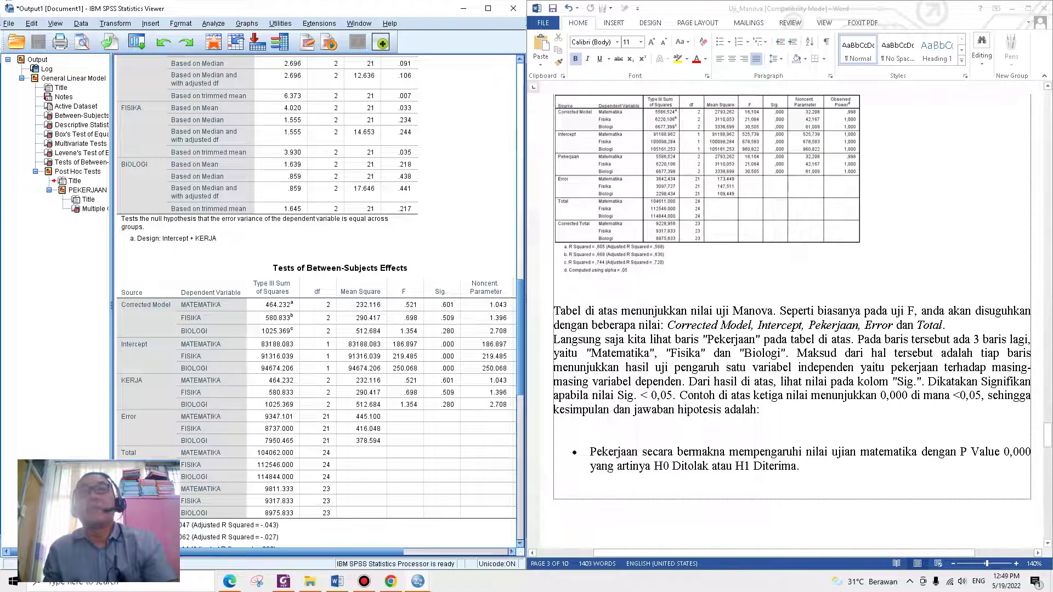
pyautogui.scroll(-6, 792, 318)
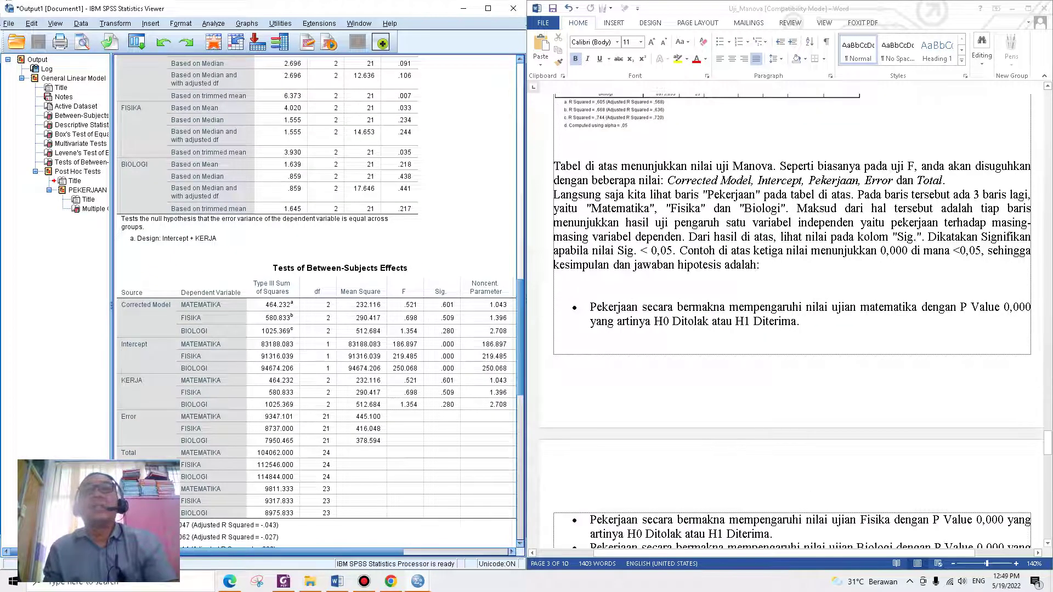
# Underline the guide's conclusion on mathematics scores, circle the three Intercept significance values in Tests of Between-Subjects Effects, and clear the marks.
pyautogui.moveTo(782, 318); pyautogui.dragTo(873, 318)
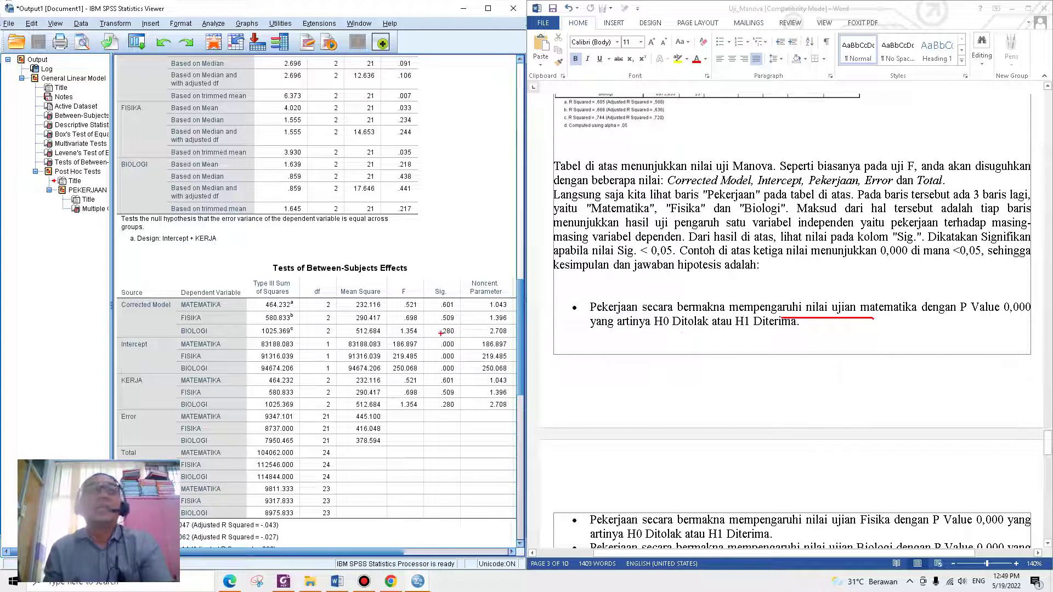
pyautogui.moveTo(444, 339); pyautogui.dragTo(458, 343)
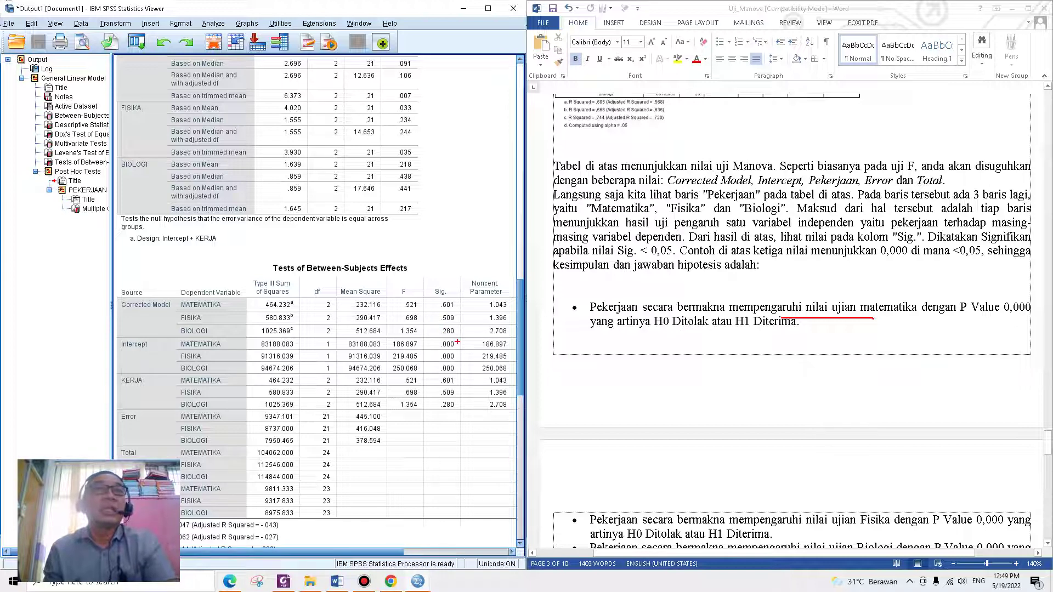
pyautogui.moveTo(462, 347)
pyautogui.mouseDown()
pyautogui.moveTo(450, 338)
pyautogui.moveTo(461, 357)
pyautogui.moveTo(439, 351)
pyautogui.moveTo(465, 353)
pyautogui.moveTo(427, 368)
pyautogui.moveTo(451, 362)
pyautogui.mouseUp()
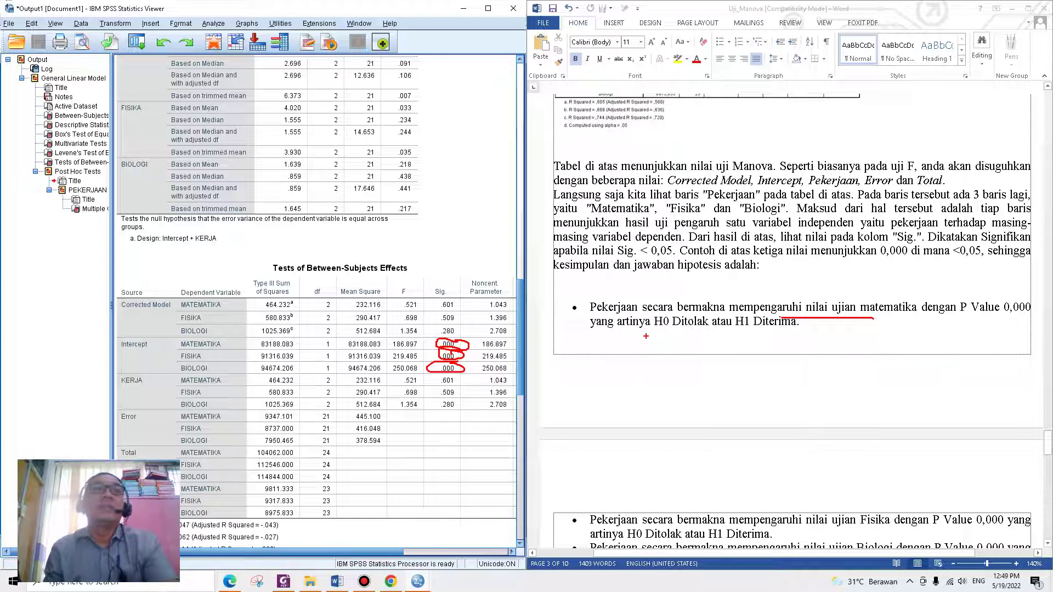
pyautogui.press('Escape')
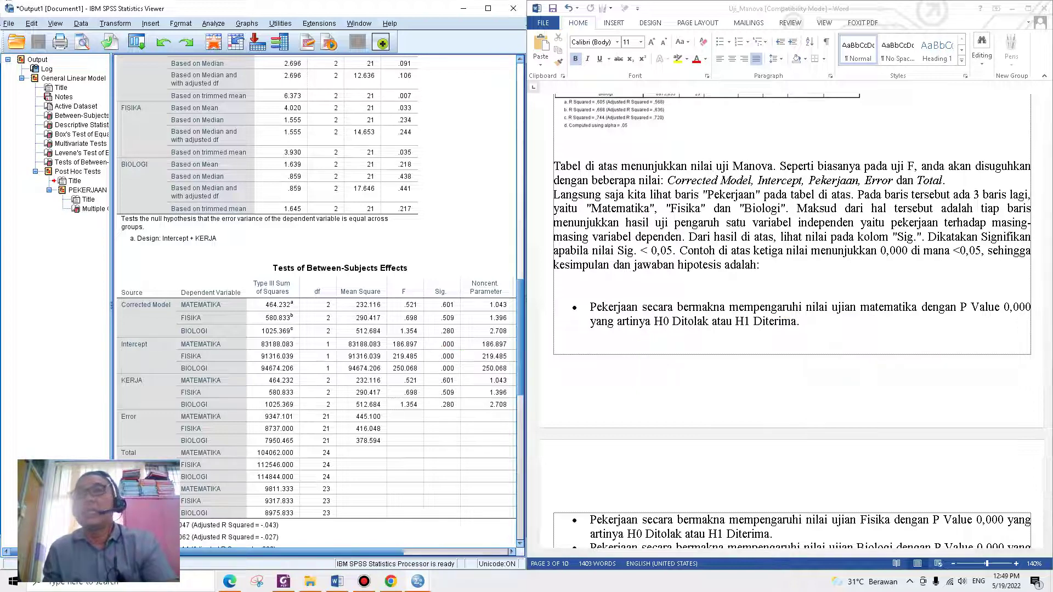
# Examine the Post Hoc Multiple Comparisons table in the output and the matching table and explanation in the guide.
pyautogui.scroll(-2, 646, 336)
pyautogui.scroll(-2, 795, 320)
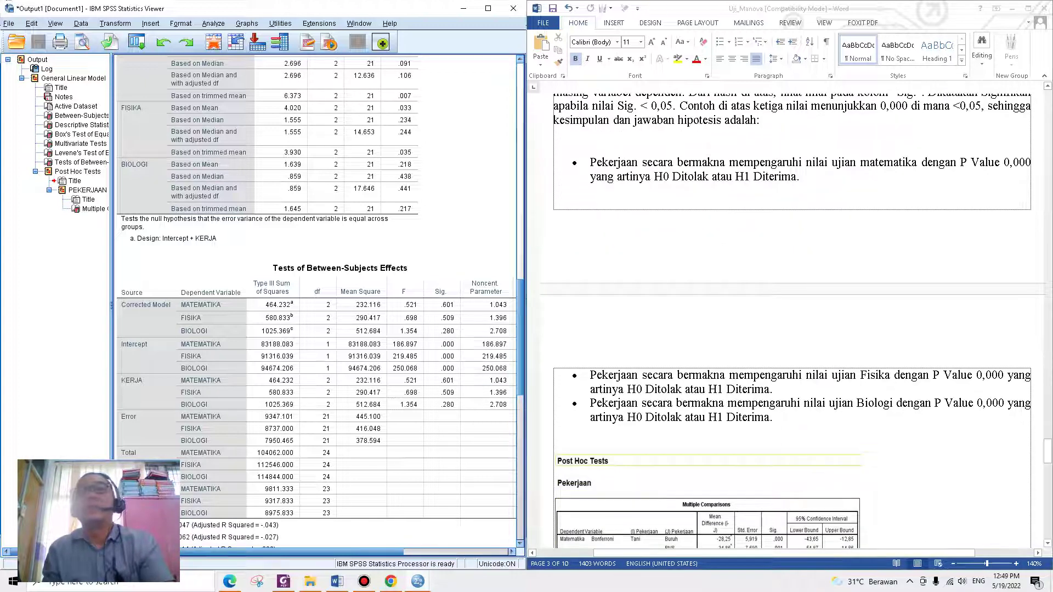
pyautogui.scroll(-3, 316, 296)
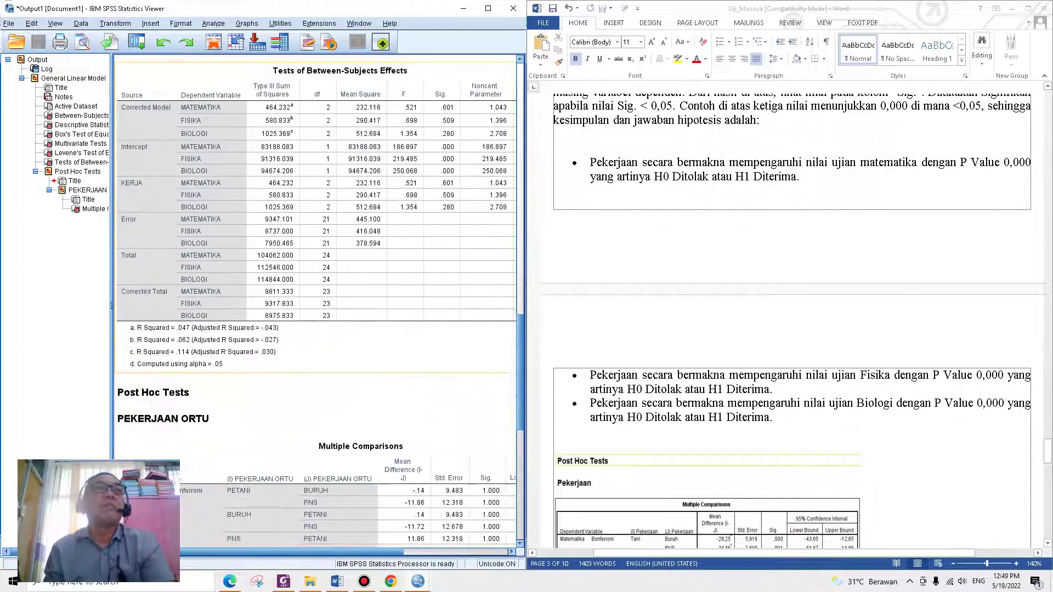
pyautogui.scroll(-2, 316, 302)
pyautogui.scroll(-1, 790, 318)
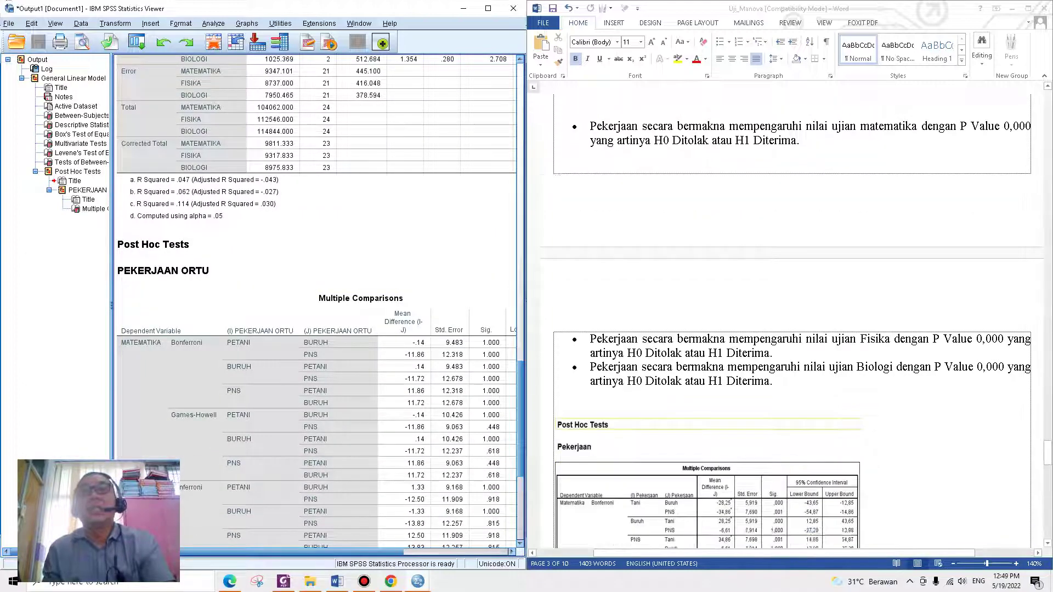
pyautogui.scroll(-15, 789, 318)
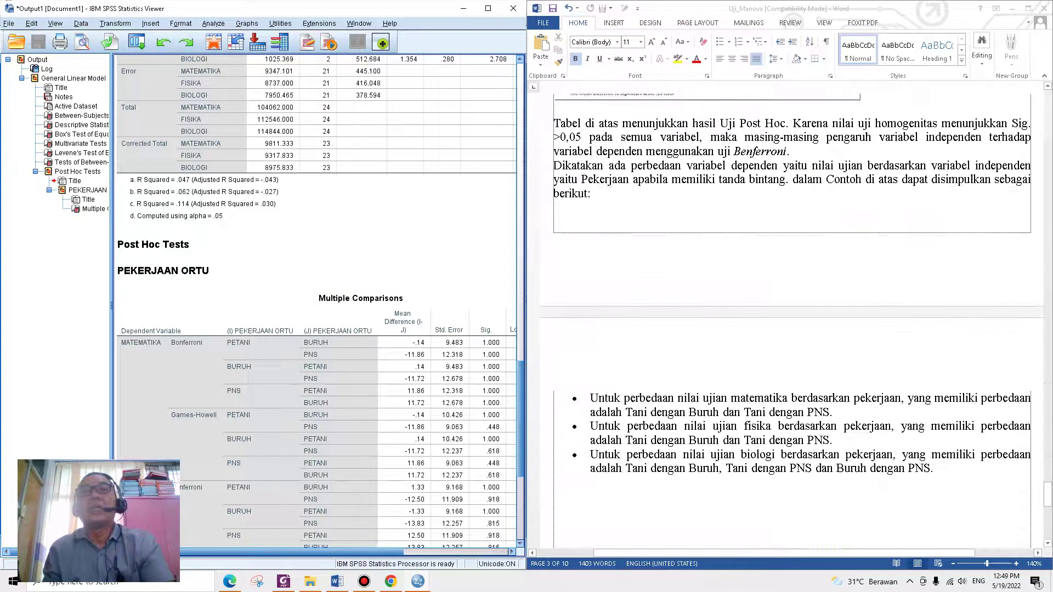
pyautogui.scroll(12, 789, 318)
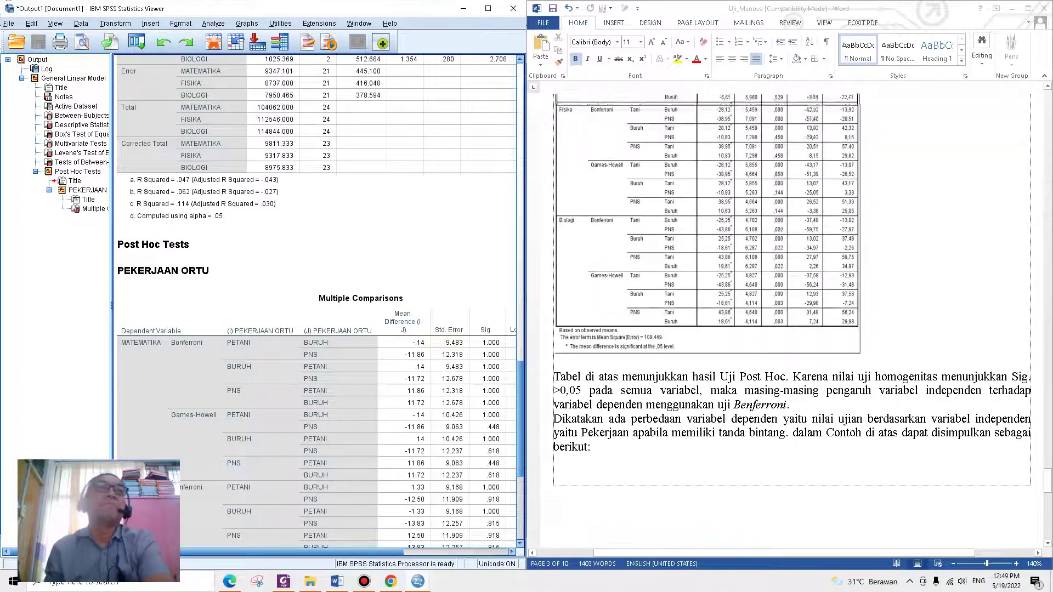
pyautogui.scroll(10, 789, 318)
pyautogui.scroll(-1, 789, 318)
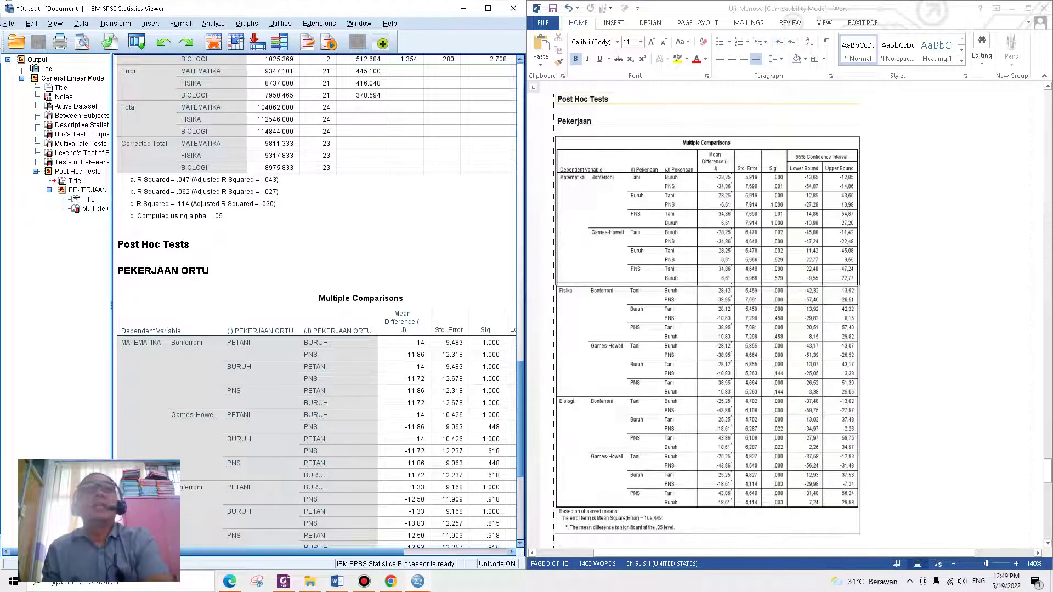
pyautogui.scroll(-8, 335, 177)
pyautogui.scroll(-1, 336, 177)
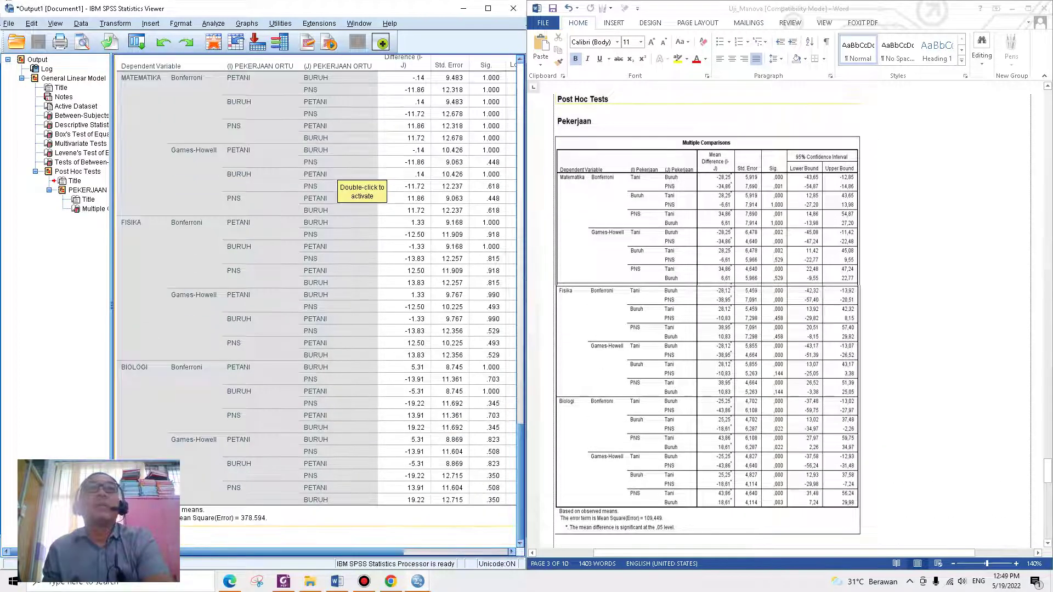
pyautogui.scroll(-8, 789, 318)
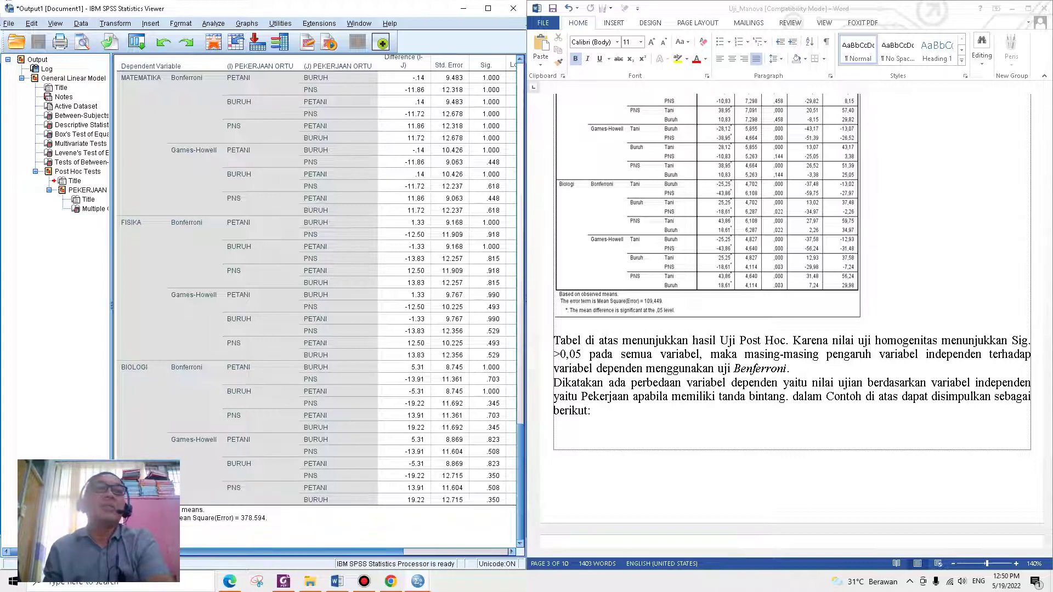
# Mark the Bonferroni and Games-Howell labels for FISIKA and the Bonferroni label for BIOLOGI in Multiple Comparisons, and clear the marks.
pyautogui.hscroll(2, 309, 305)
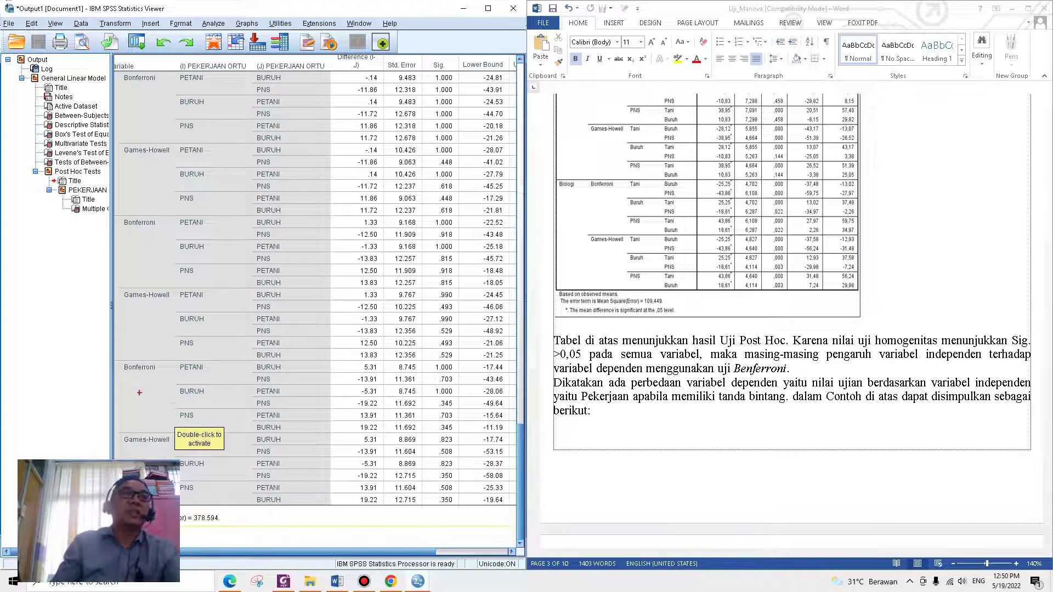
pyautogui.moveTo(174, 359)
pyautogui.mouseDown()
pyautogui.moveTo(118, 359)
pyautogui.moveTo(125, 384)
pyautogui.moveTo(187, 359)
pyautogui.mouseUp()
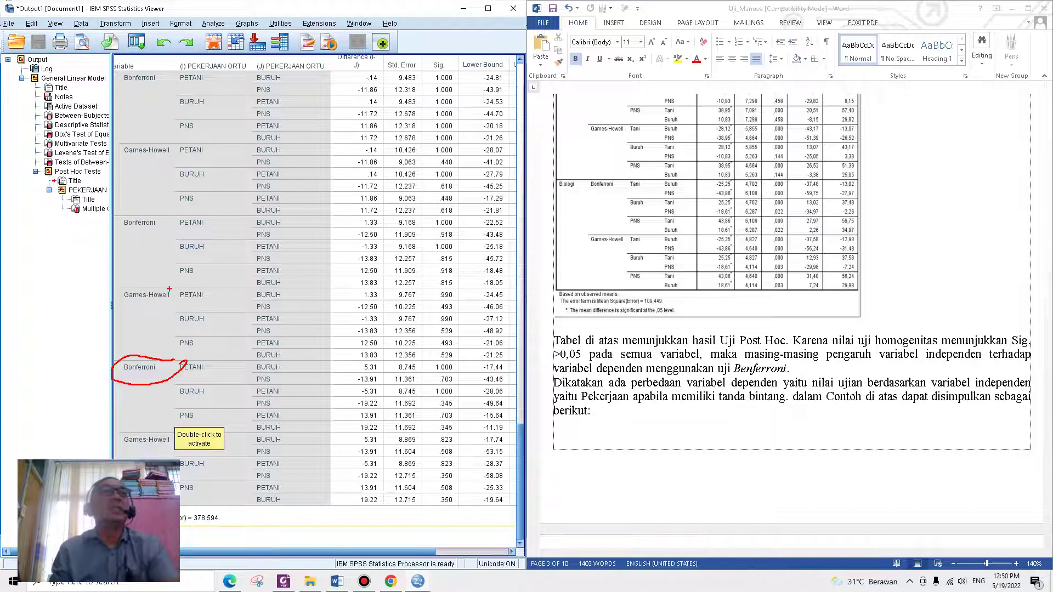
pyautogui.moveTo(117, 301); pyautogui.dragTo(186, 303)
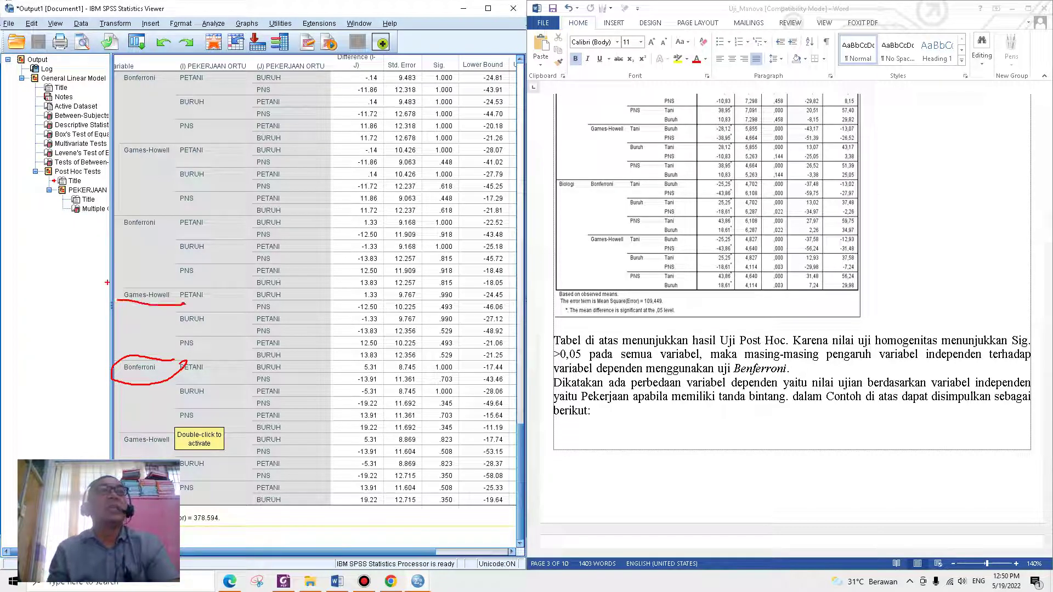
pyautogui.moveTo(107, 282)
pyautogui.mouseDown()
pyautogui.moveTo(171, 297)
pyautogui.moveTo(181, 319)
pyautogui.mouseUp()
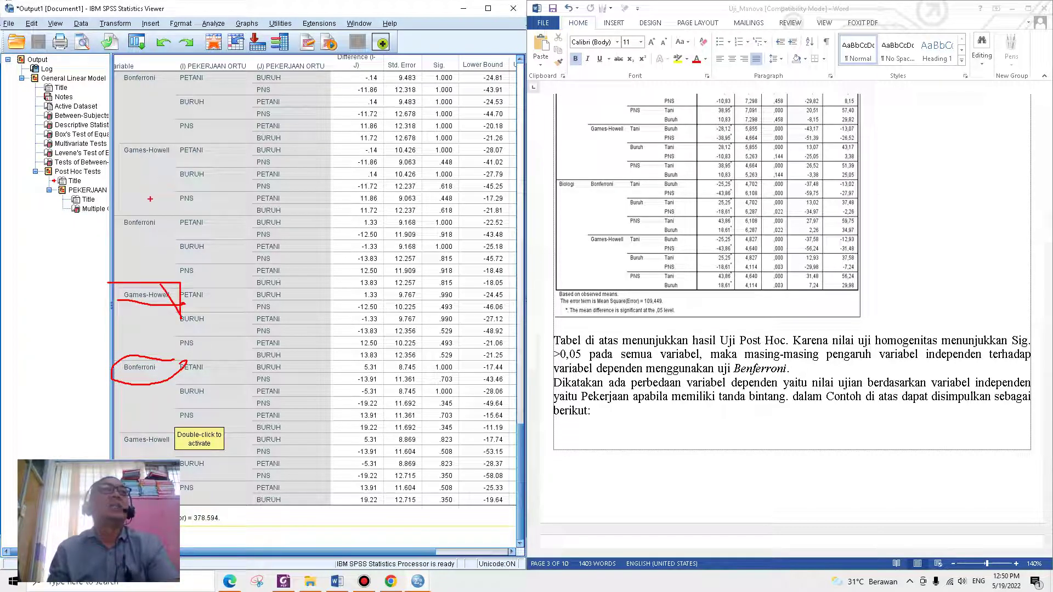
pyautogui.moveTo(150, 193)
pyautogui.mouseDown()
pyautogui.moveTo(116, 219)
pyautogui.moveTo(156, 198)
pyautogui.mouseUp()
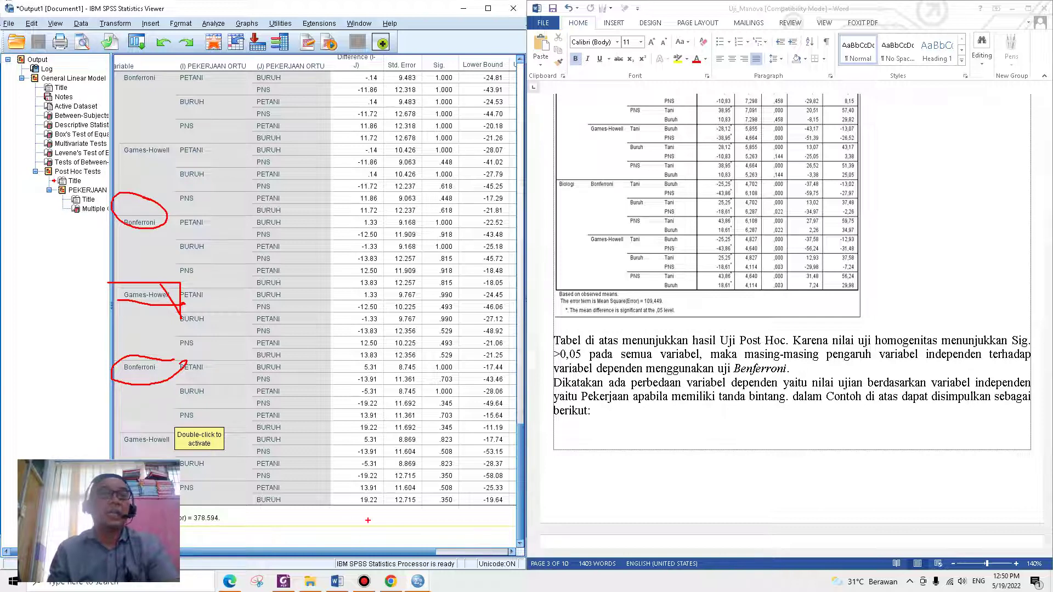
pyautogui.press('Escape')
# Underline the guide's mathematics conclusion on Tani dengan Buruh and Tani dengan PNS, and the MATEMATIKA and Bonferroni labels in Multiple Comparisons.
pyautogui.hscroll(-3, 316, 301)
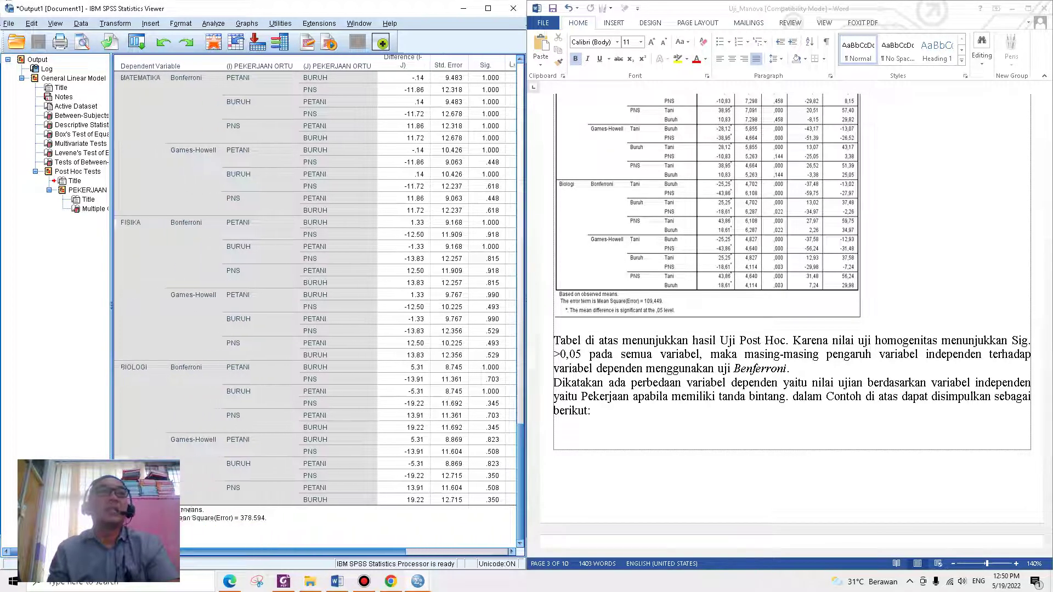
pyautogui.scroll(-5, 790, 318)
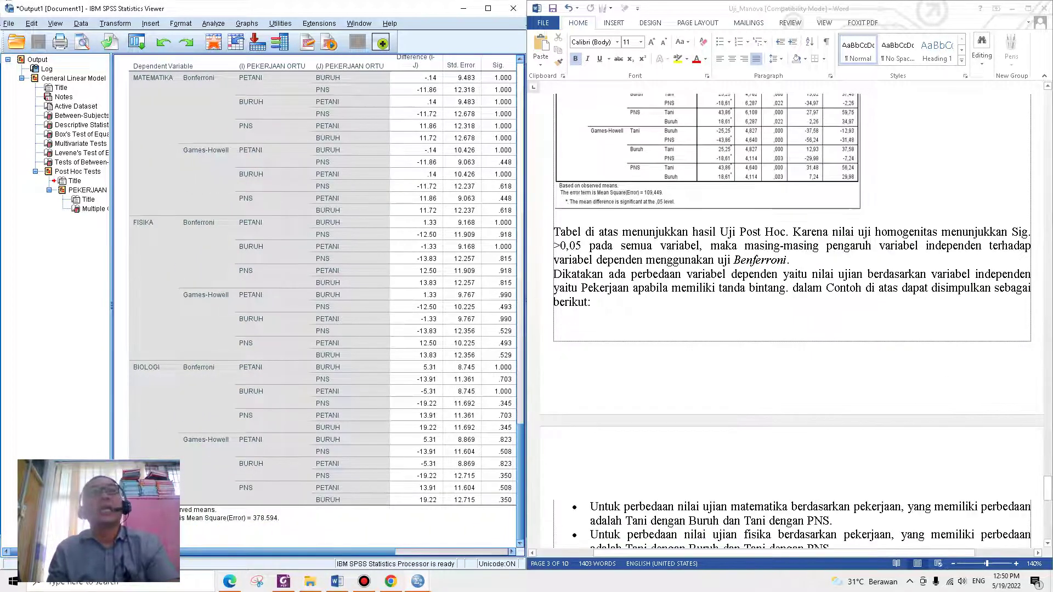
pyautogui.scroll(-1, 789, 318)
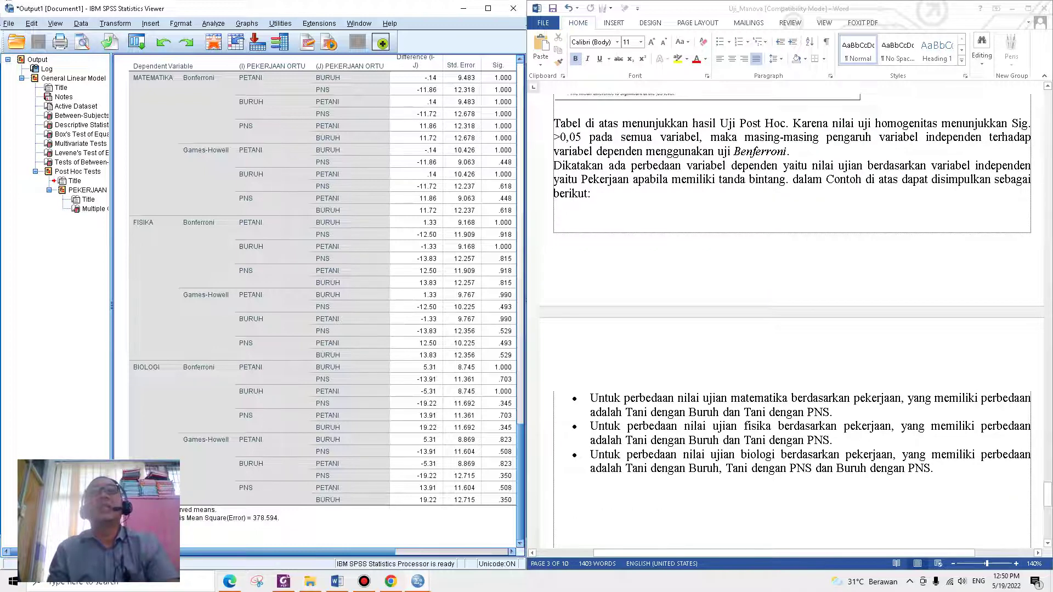
pyautogui.moveTo(843, 408); pyautogui.dragTo(995, 408)
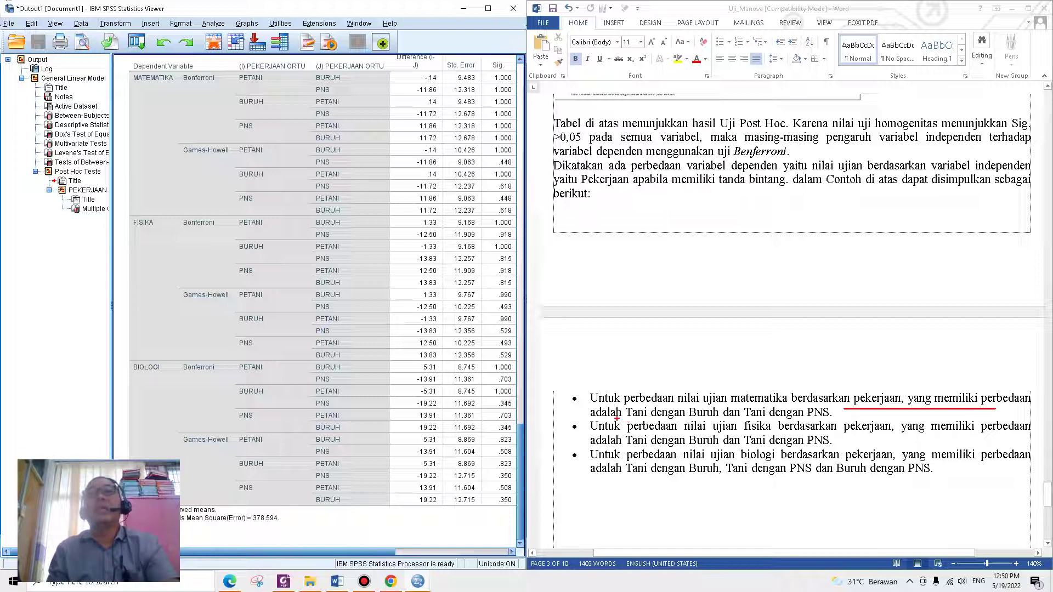
pyautogui.moveTo(617, 417); pyautogui.dragTo(810, 418)
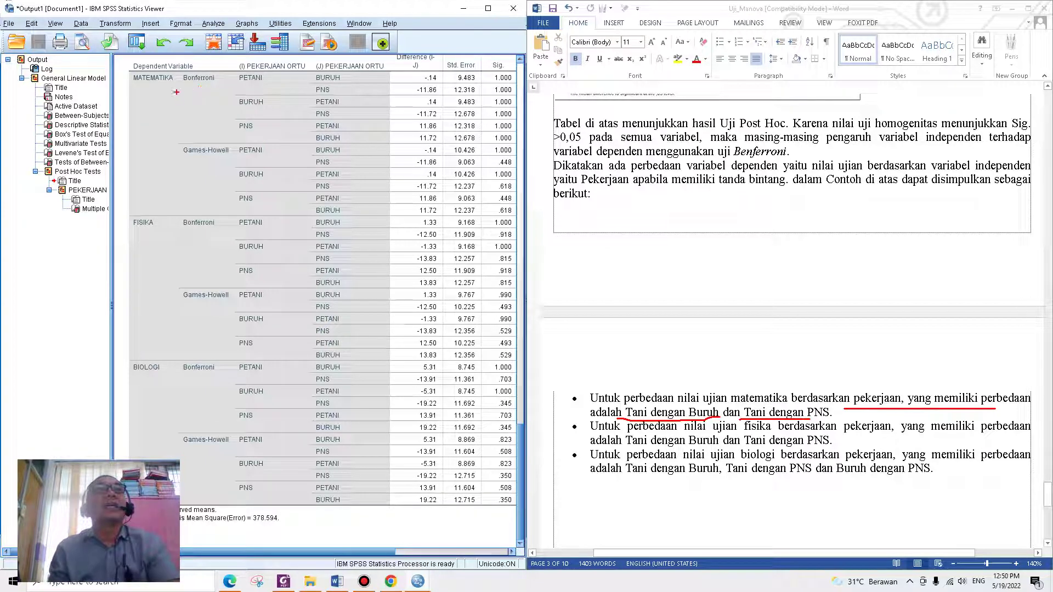
pyautogui.moveTo(138, 86); pyautogui.dragTo(219, 81)
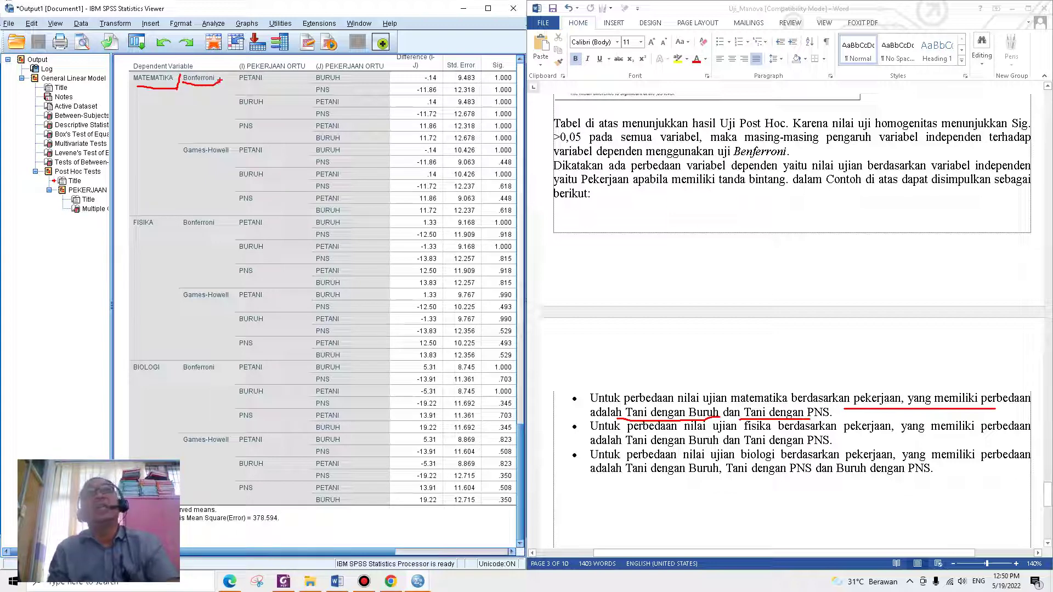